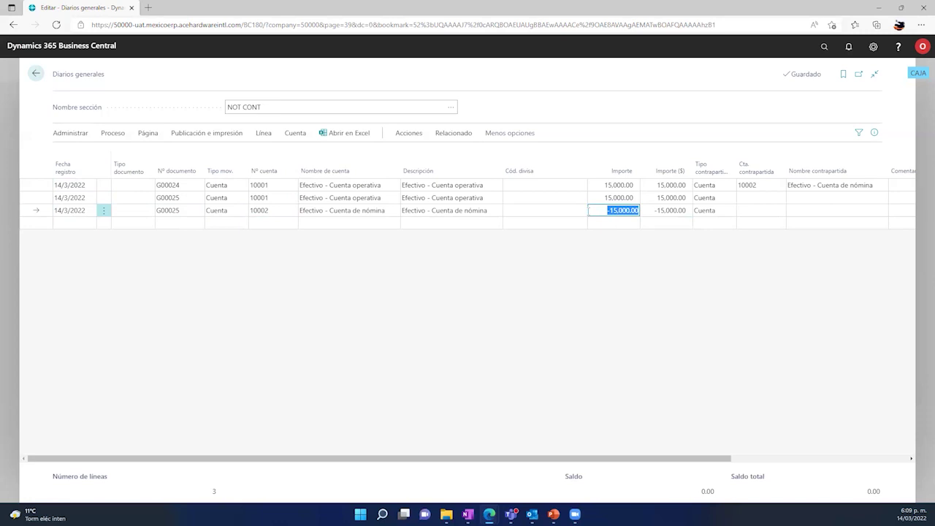
Change the document number of the Efectivo - Cuenta de nómina line to G00026.
click(182, 210)
click(182, 211)
key(BackSpace)
text(6)
key(Tab)
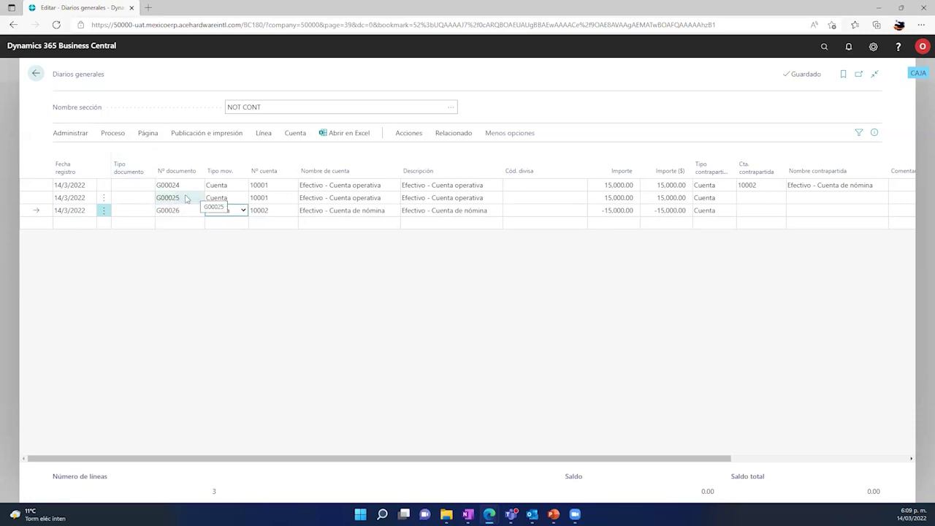
click(184, 197)
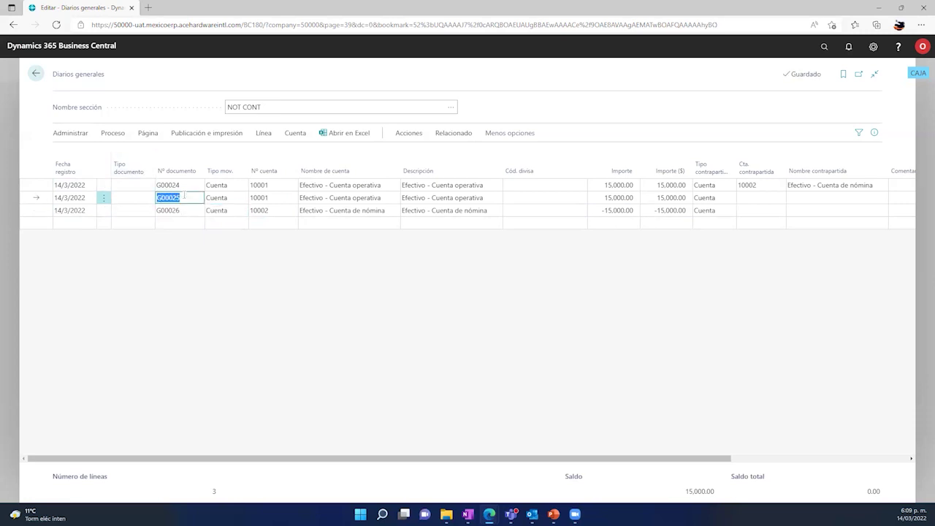
Export the journal lines to Excel, open the downloaded workbook for editing, and return to the journal.
click(319, 188)
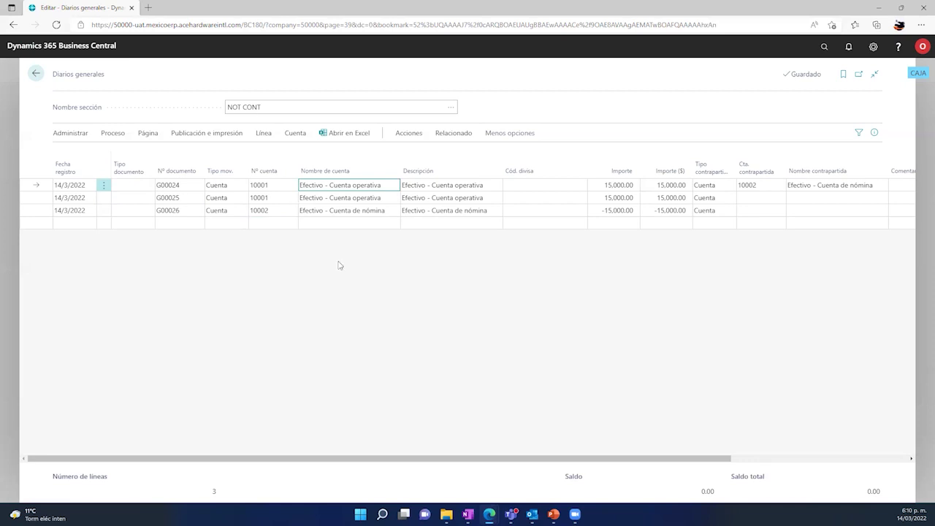
click(349, 139)
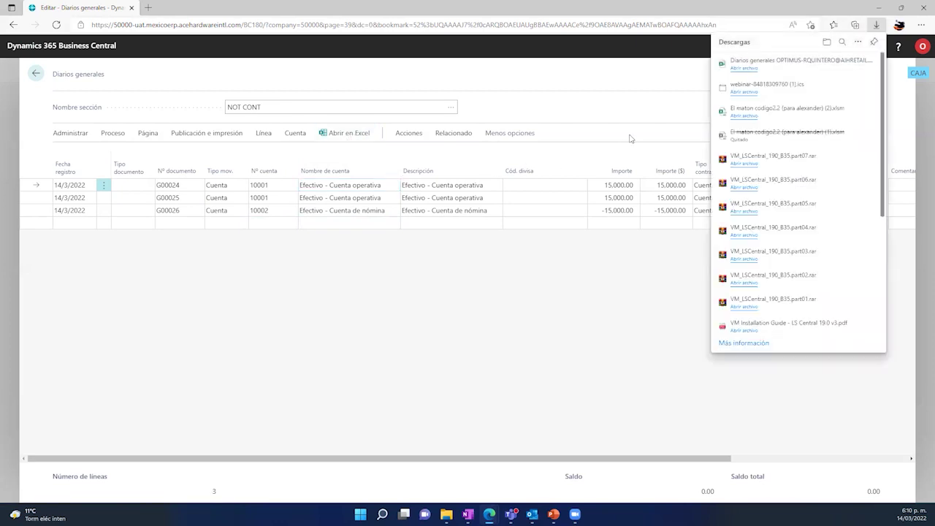
click(747, 70)
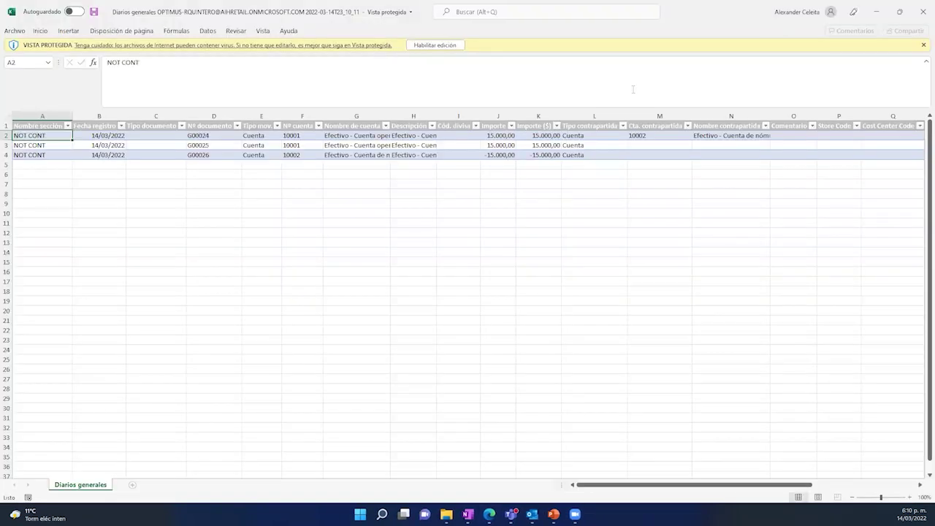
click(436, 44)
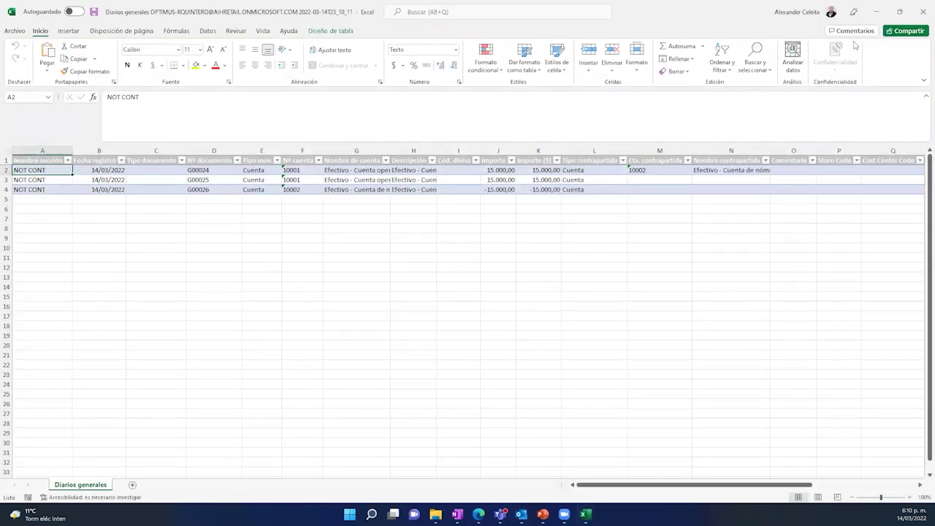
click(876, 12)
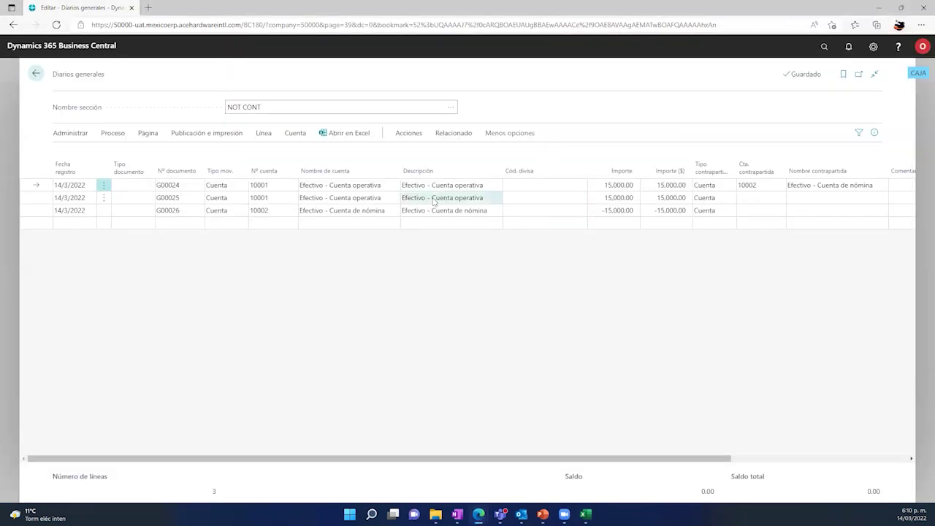
Review the account card and the ledger entries for the Efectivo - Cuenta operativa account of document G00024.
click(375, 189)
click(267, 186)
click(293, 136)
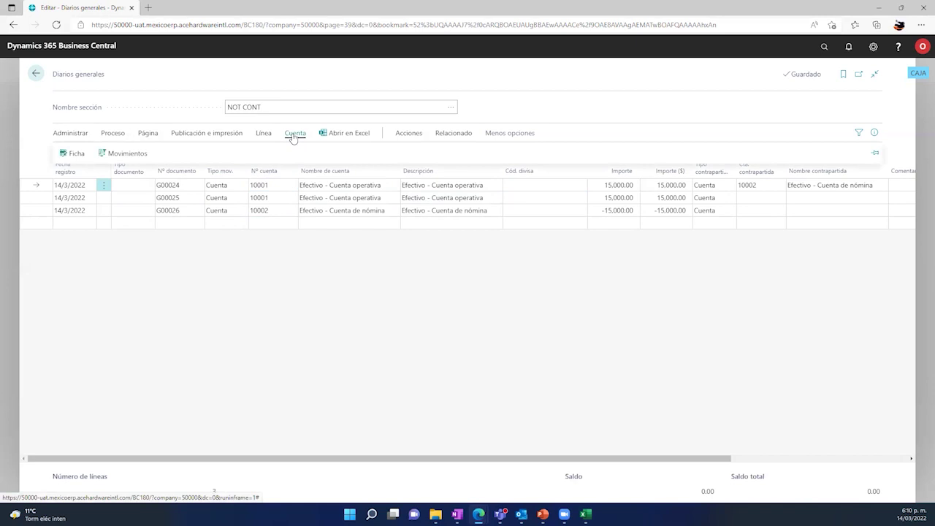
click(77, 153)
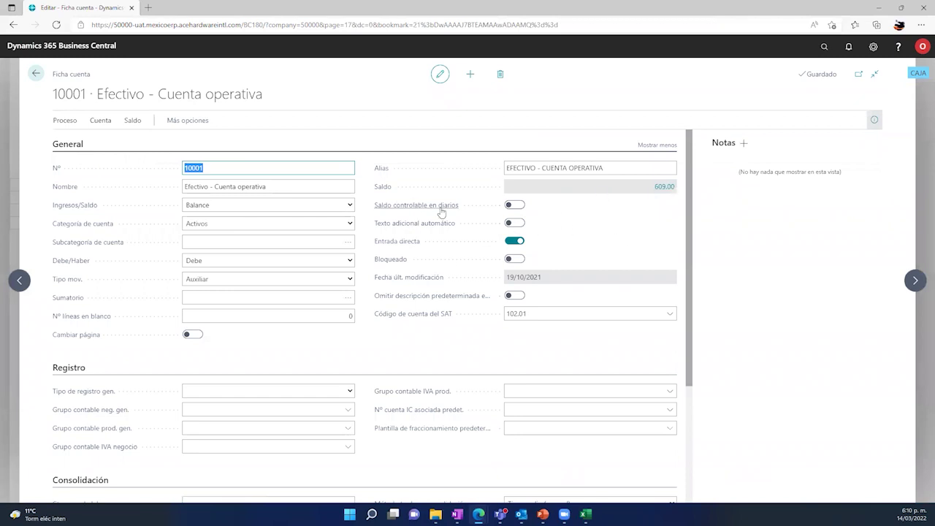
click(36, 74)
click(296, 133)
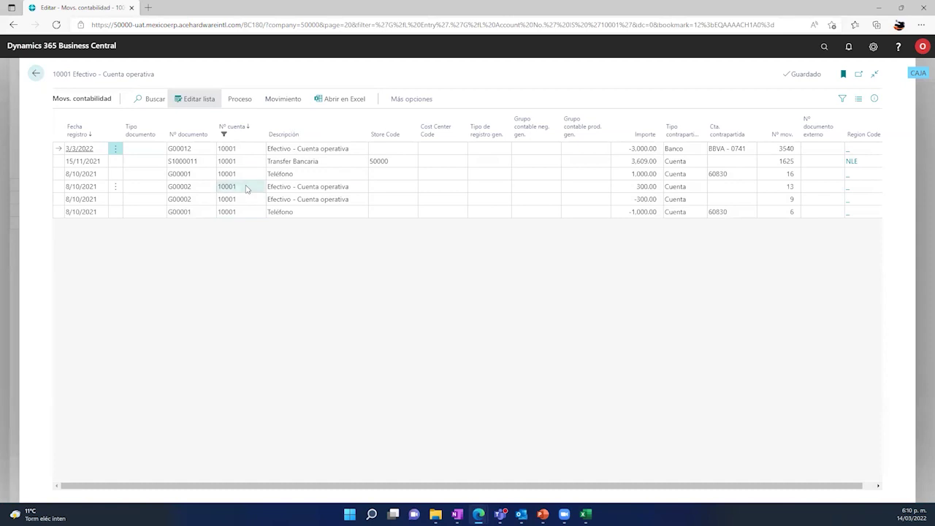
click(36, 74)
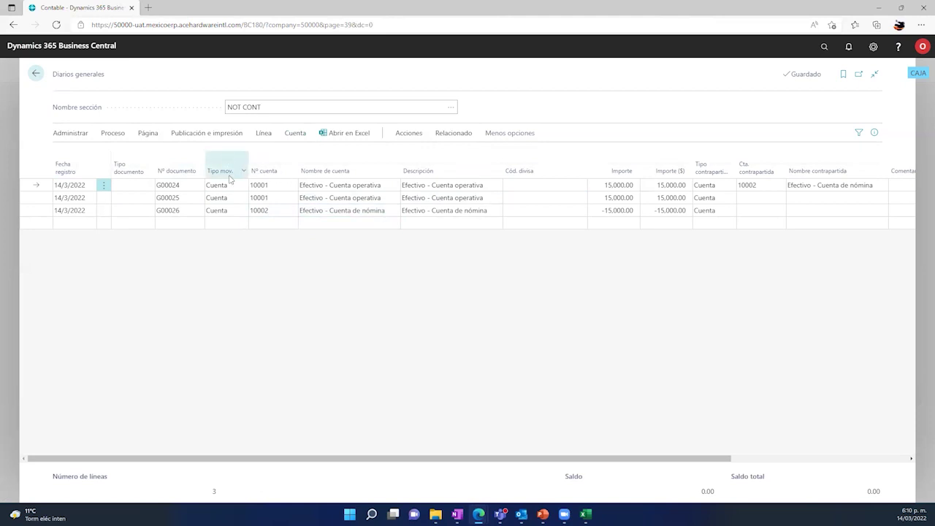
Filter the journal lines by Nº documento, entering G00024 as the filter value.
click(181, 186)
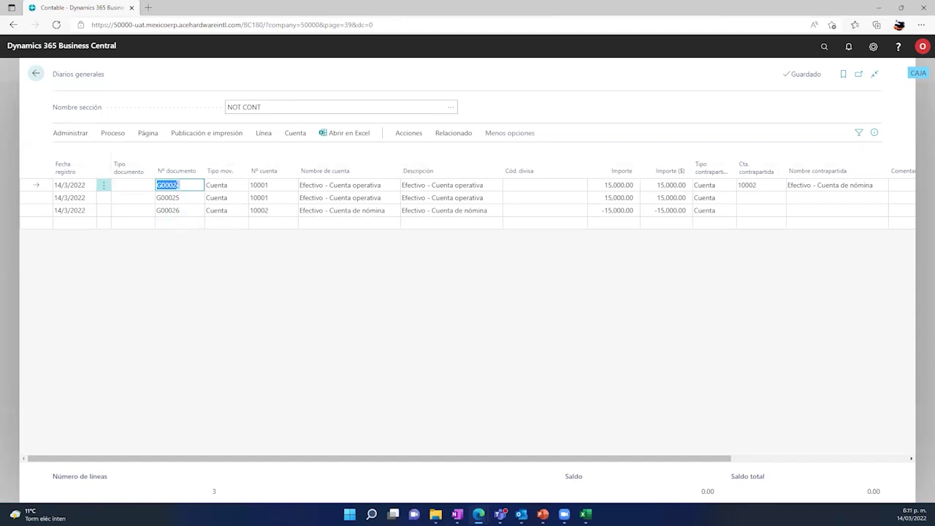
click(186, 185)
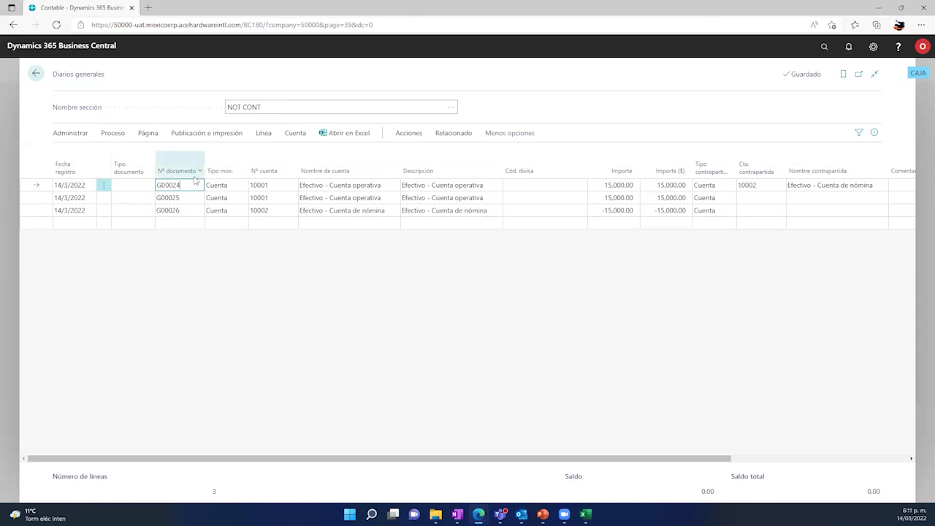
click(201, 171)
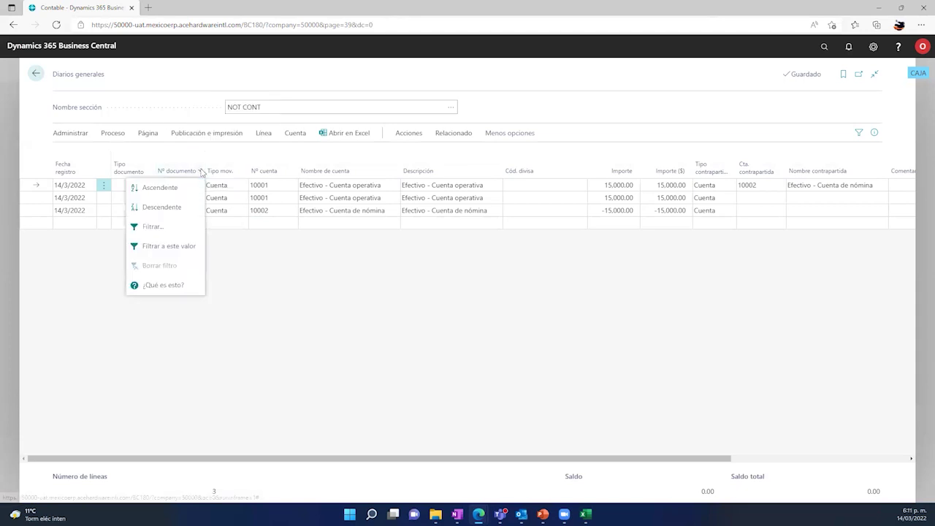
click(157, 228)
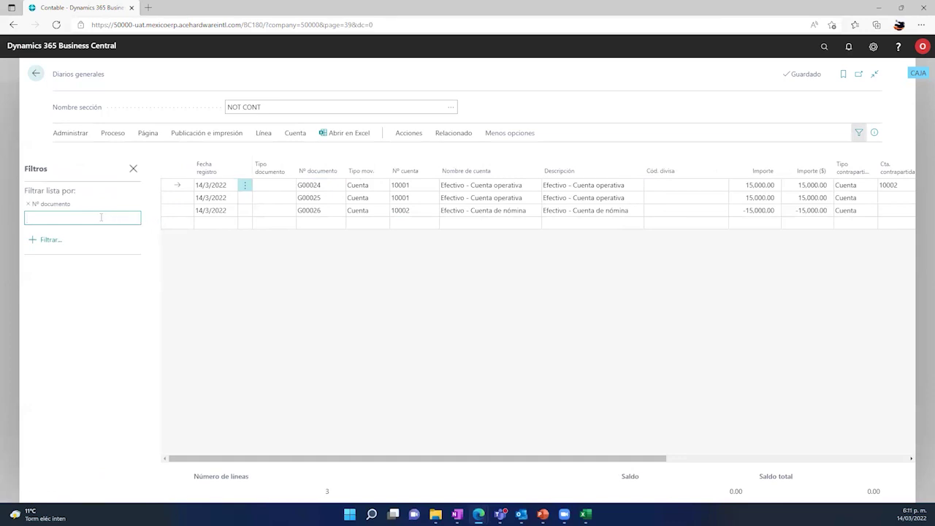
text(g)
key(BackSpace)
text(G00024)
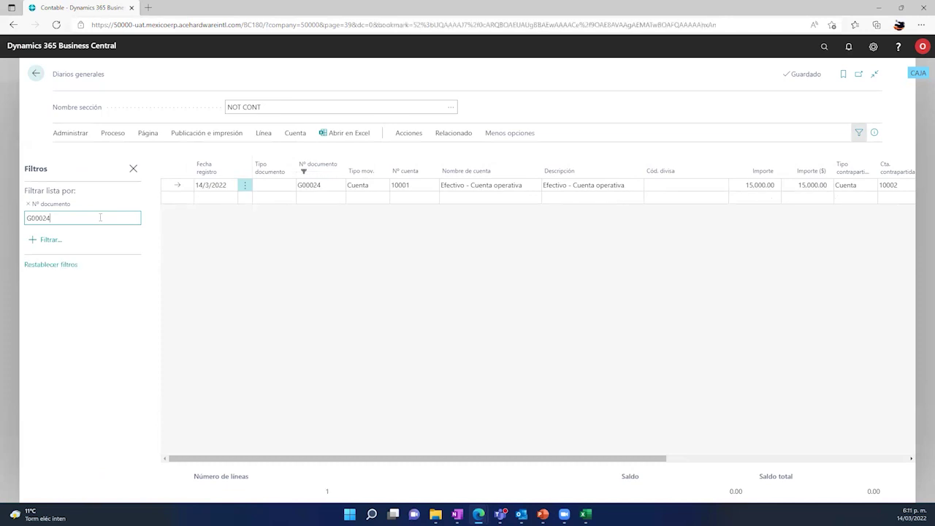
Clear the Nº documento filter and close the filter pane.
click(338, 173)
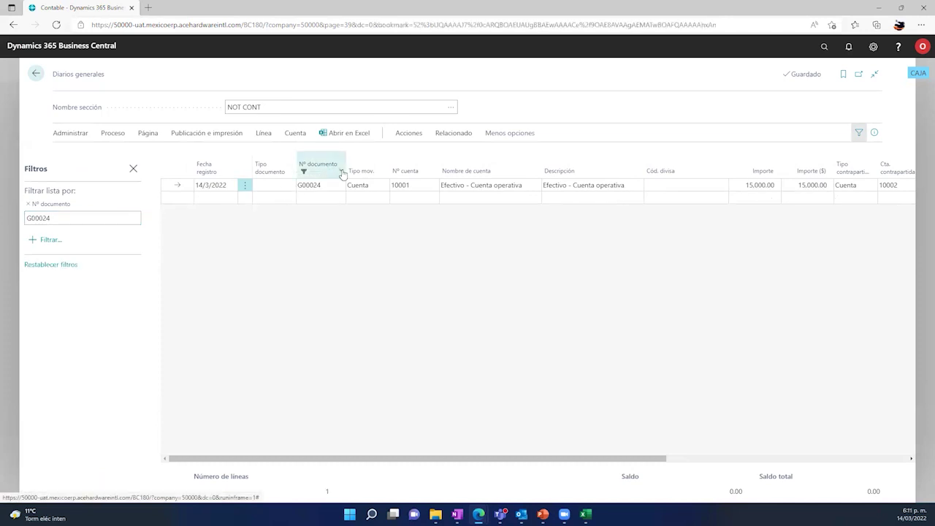
click(307, 265)
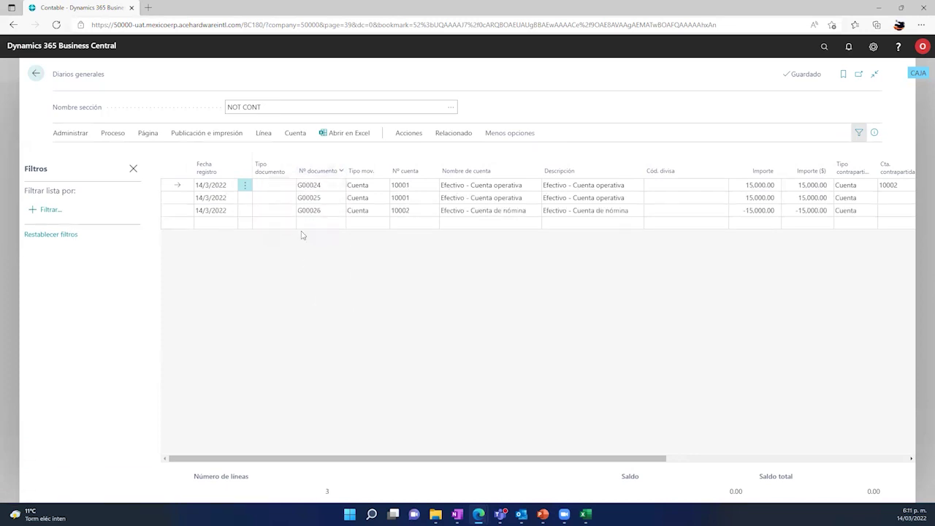
click(134, 169)
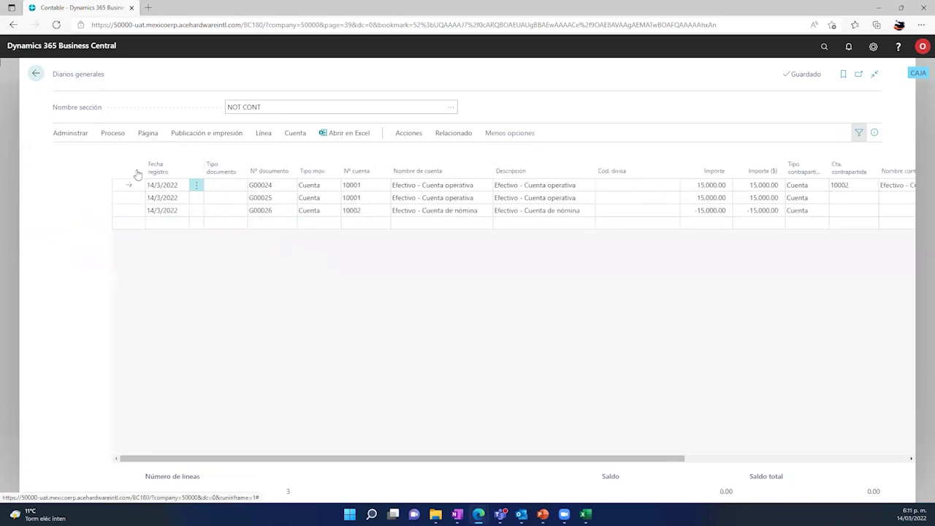
Filter the journal directly to the first line's Nº documento value, G00024.
click(187, 182)
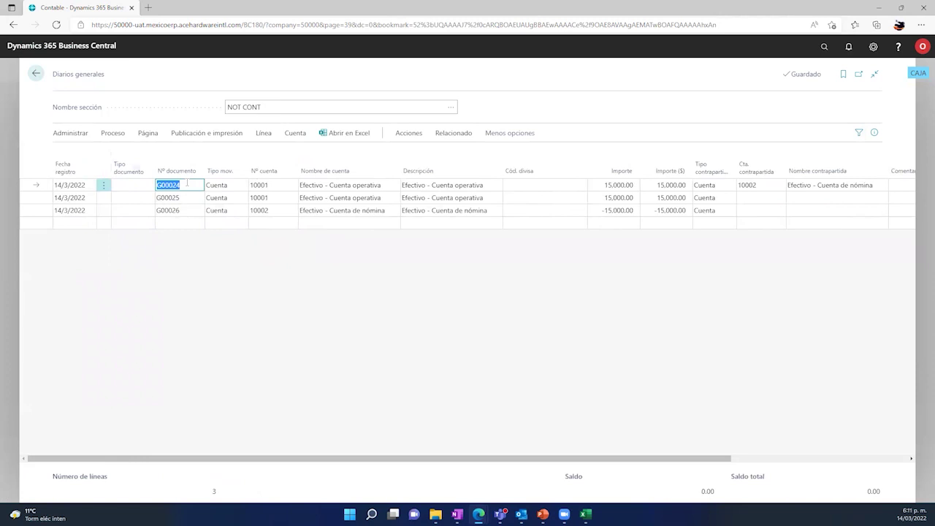
click(199, 172)
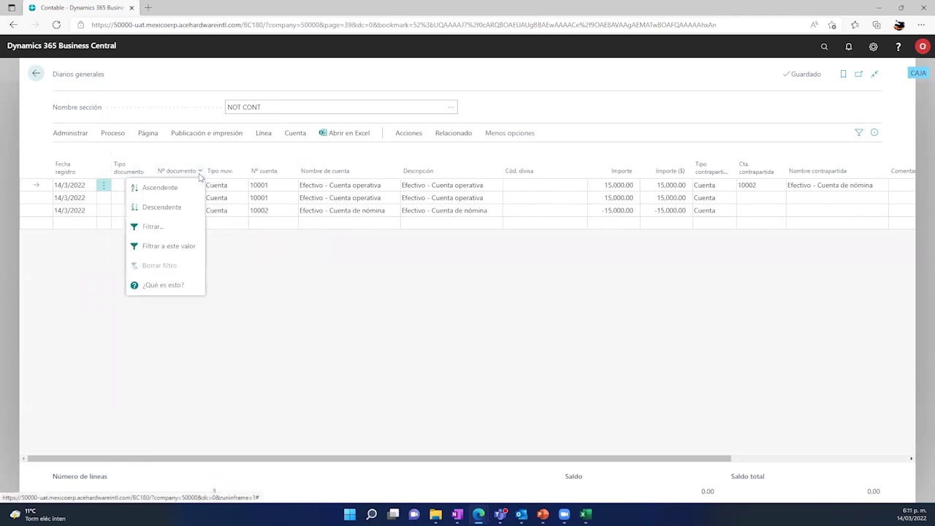
click(184, 246)
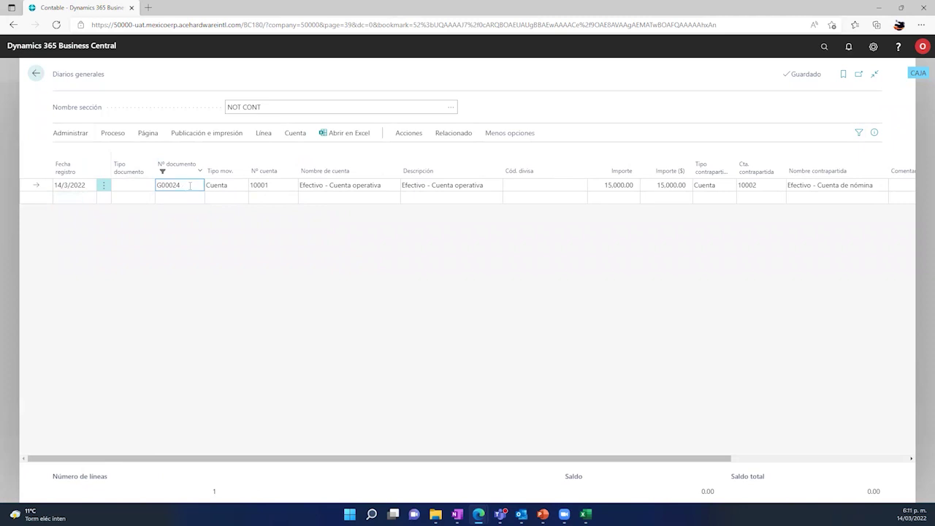
click(323, 187)
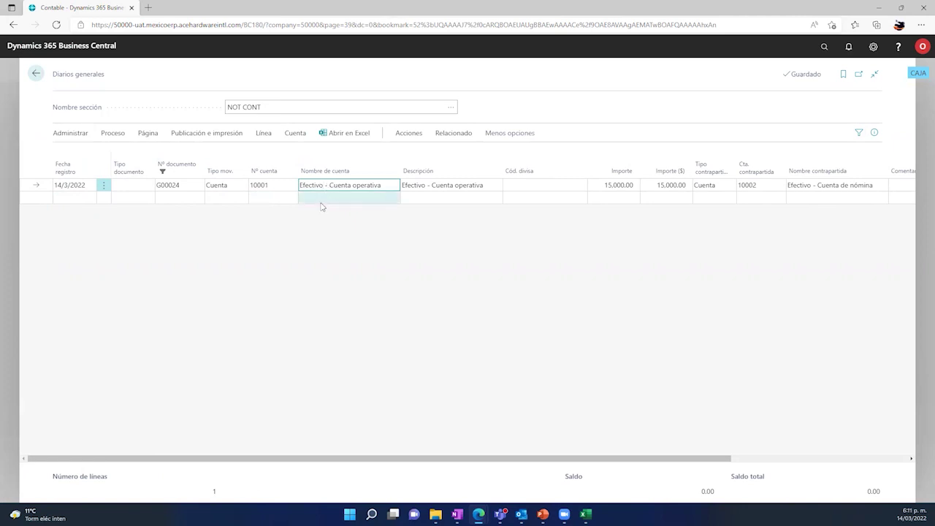
Preview the posting of document G00024, examine its general ledger entries, and return to the journal.
click(207, 133)
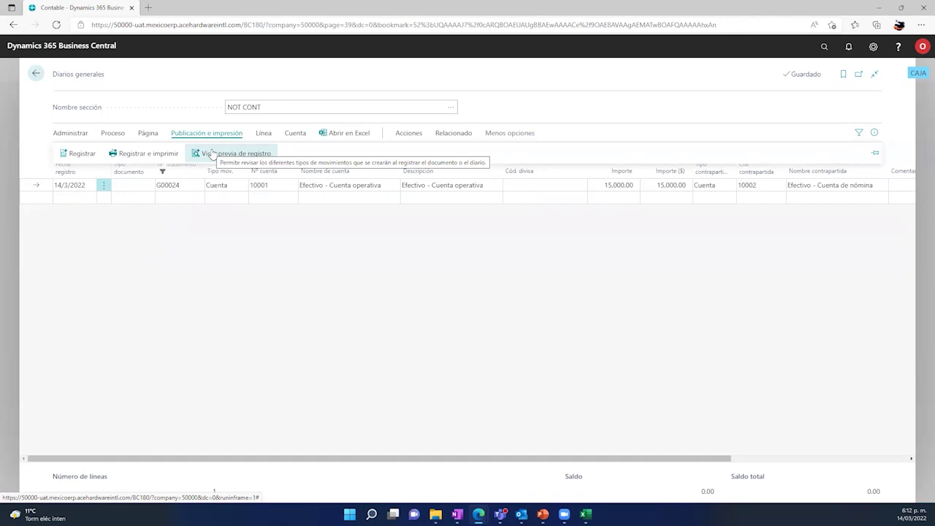
click(211, 154)
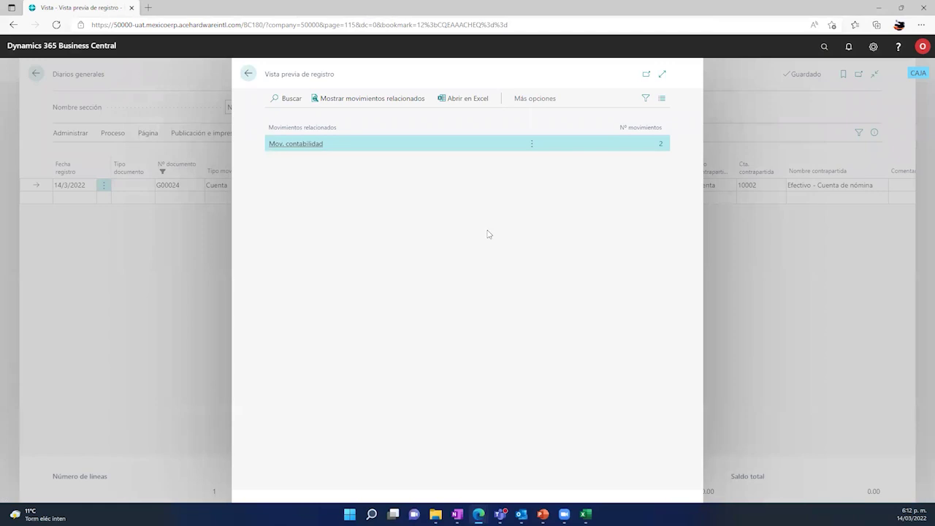
click(660, 148)
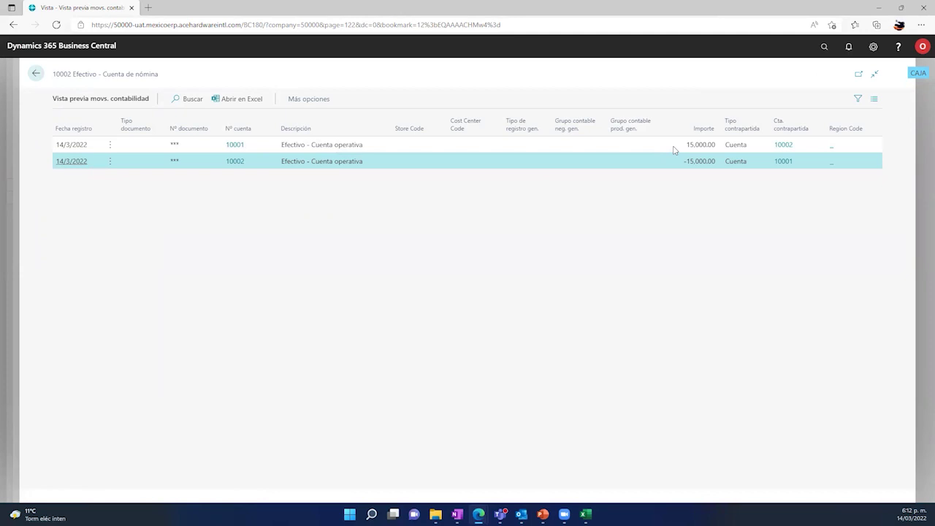
click(37, 75)
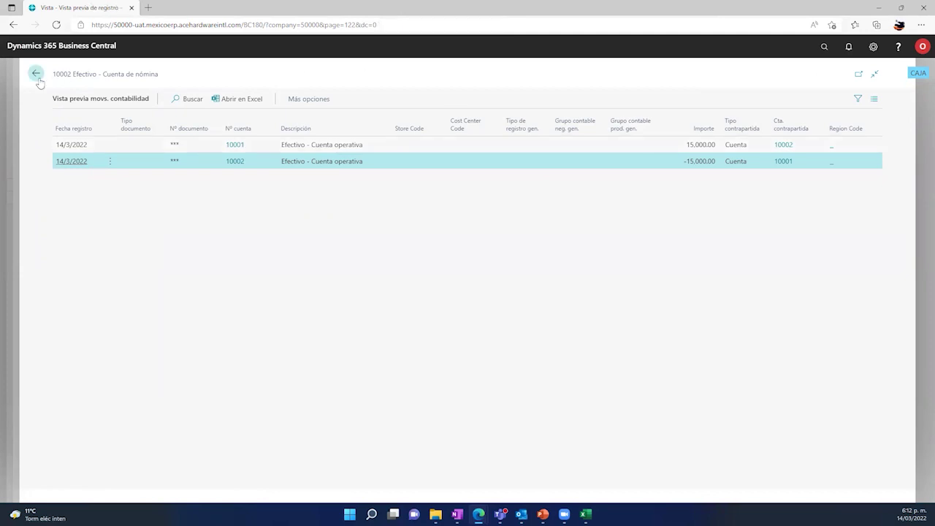
click(248, 74)
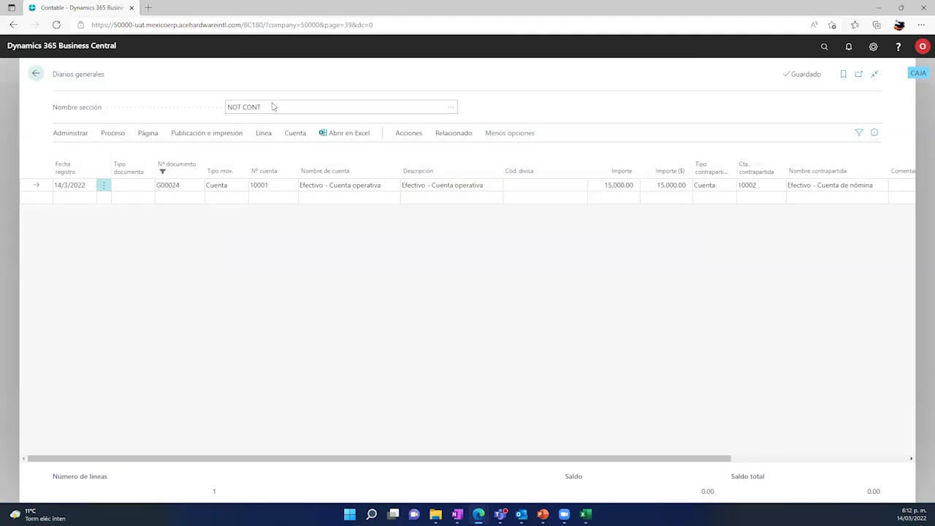
scroll(645, 461, right, 2)
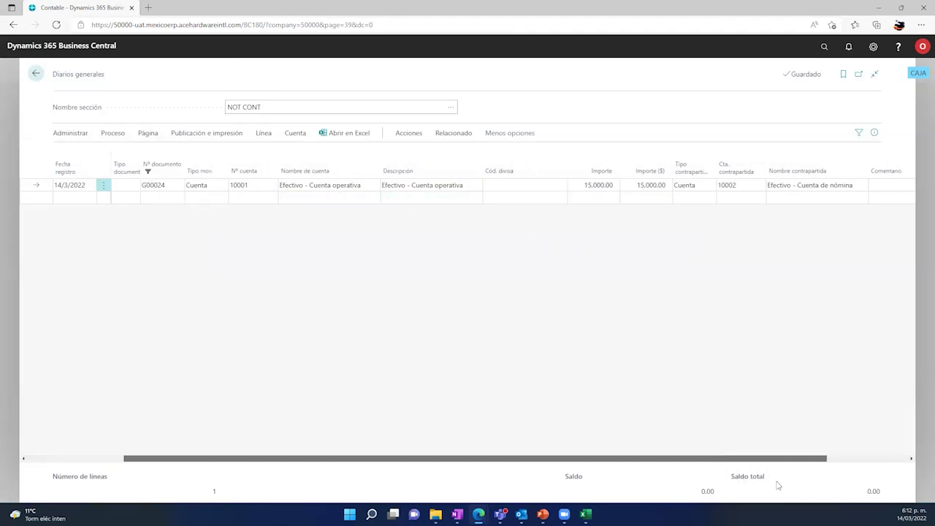
scroll(335, 302, left, 2)
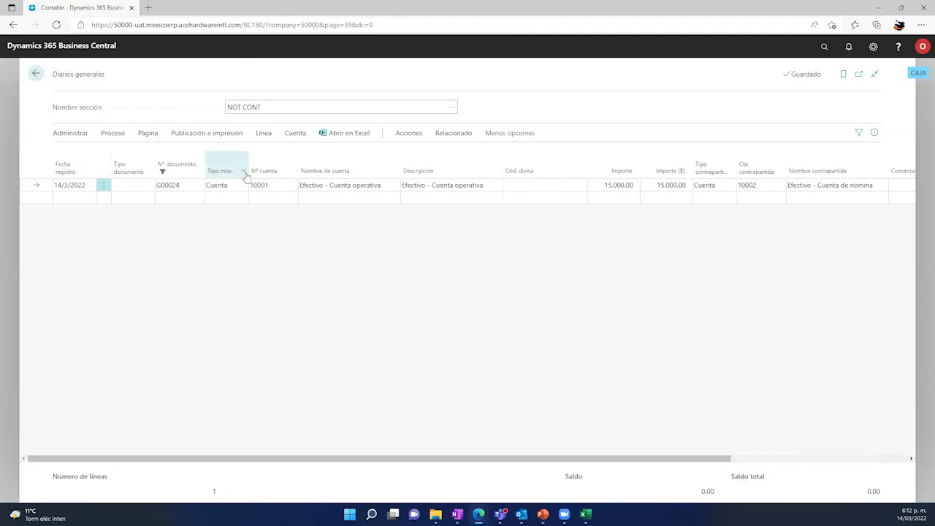
Post the filtered journal line for document G00024 and confirm the posting.
click(194, 135)
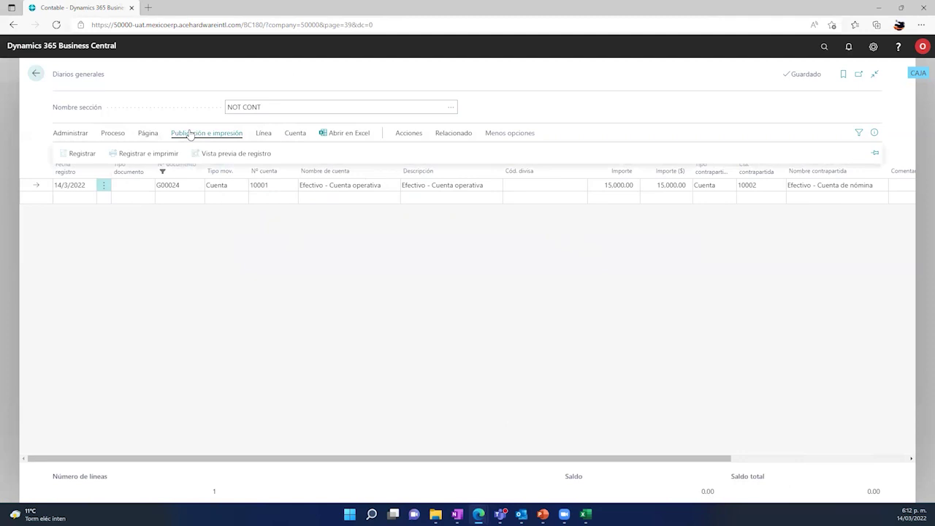
click(81, 153)
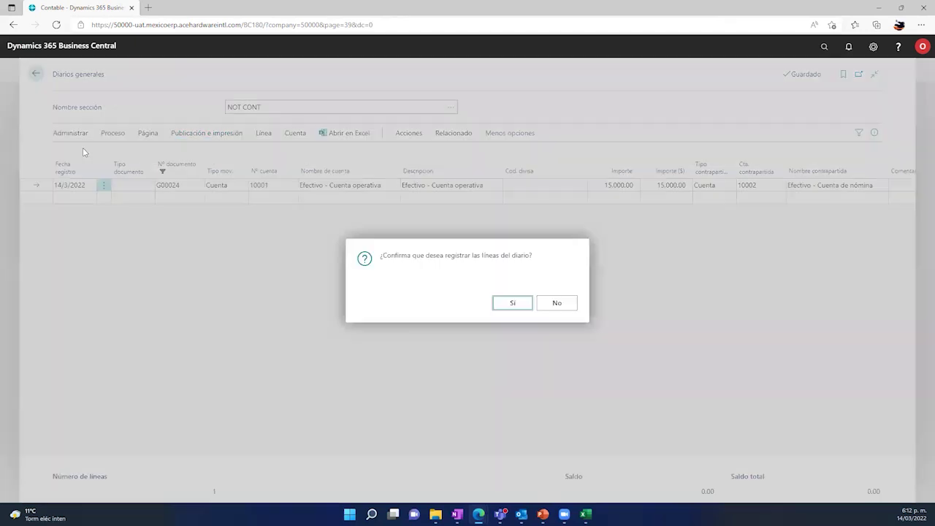
click(512, 303)
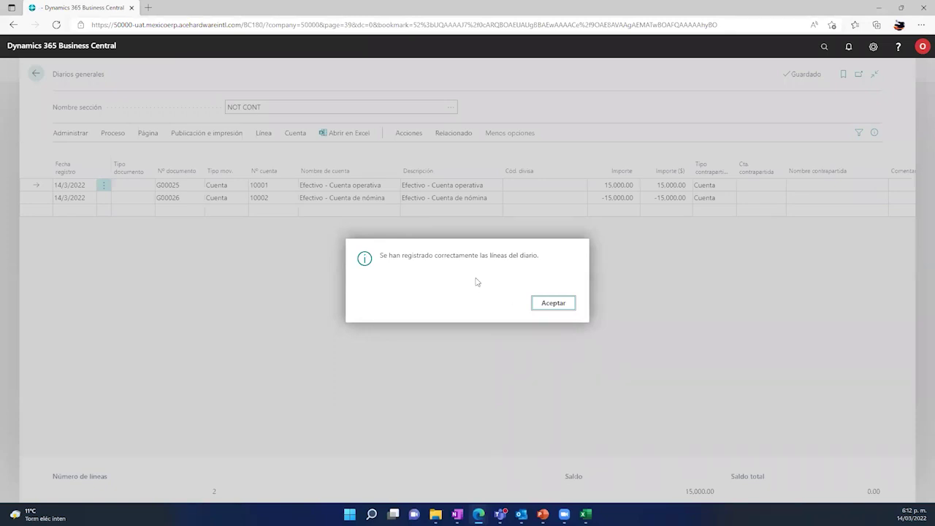
click(553, 303)
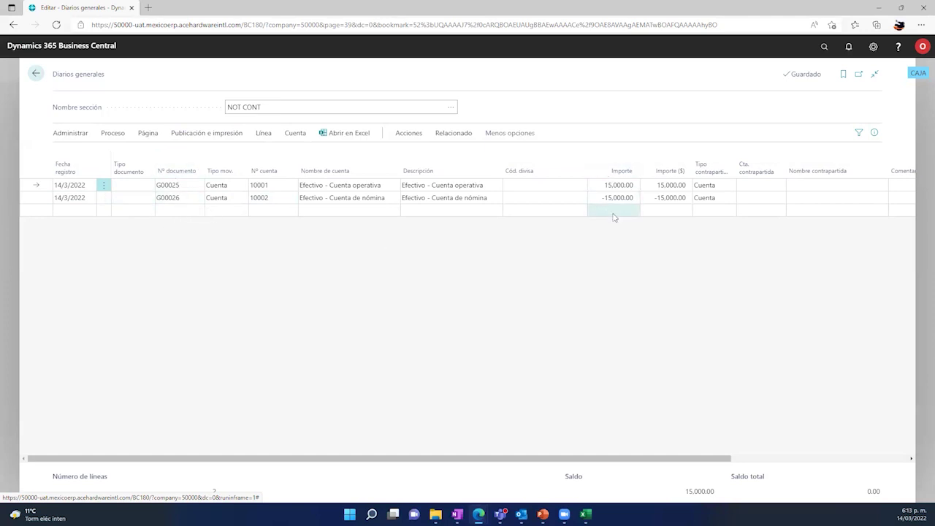
Run a posting preview of the remaining lines, documents G00025 and G00026, to check them for errors.
click(183, 133)
click(220, 153)
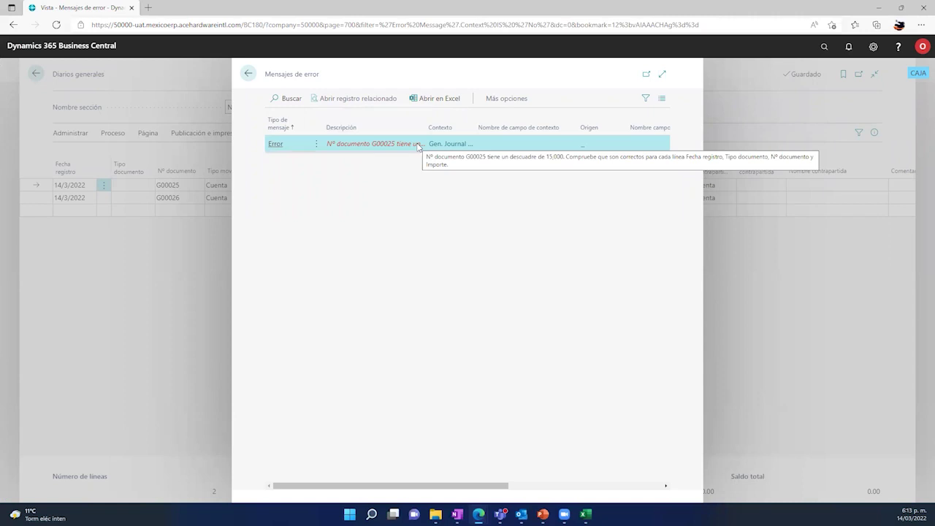
Close the error messages and set the second journal line's Nº documento to G00025.
click(248, 73)
click(188, 197)
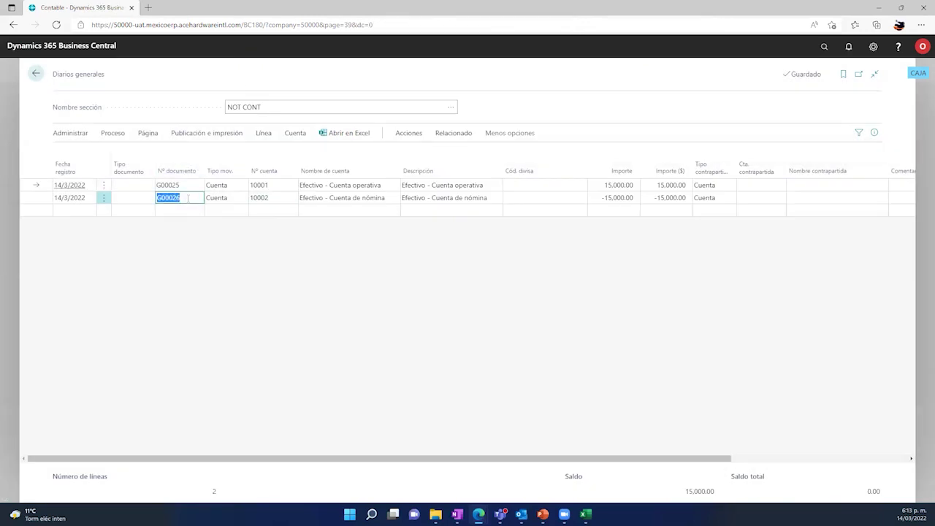
text(G00025)
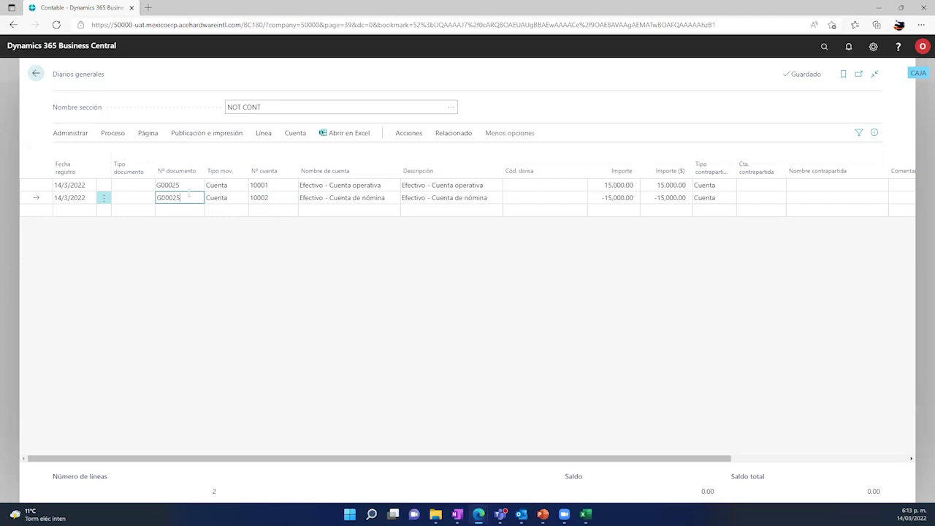
click(182, 185)
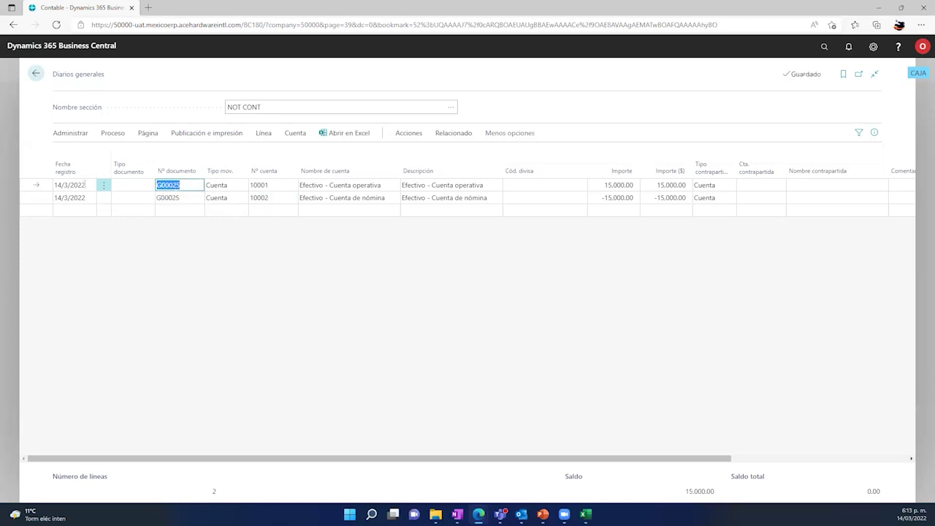
text(G00024)
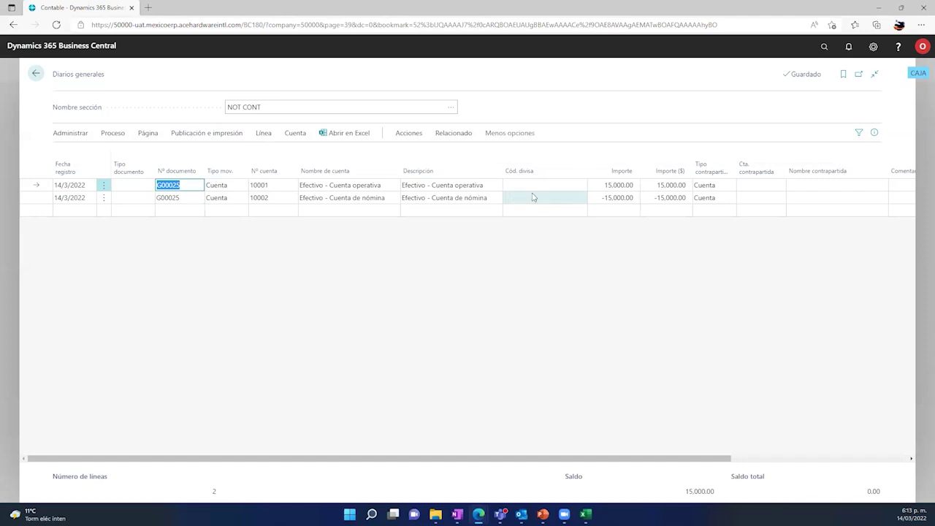
Set the Importe of the line for account 10002 to -16,000.00 and run a posting preview to test the unequal amounts.
click(617, 198)
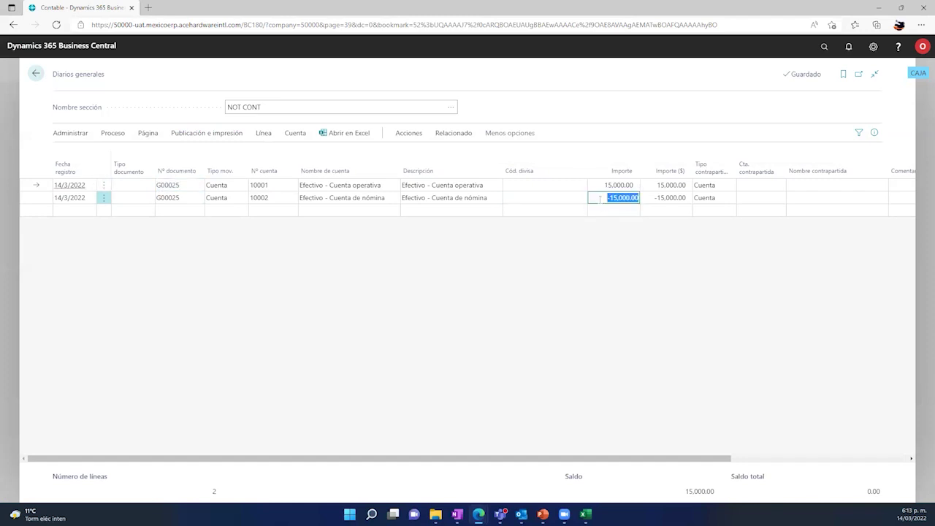
click(619, 198)
key(BackSpace)
text(6)
key(Tab)
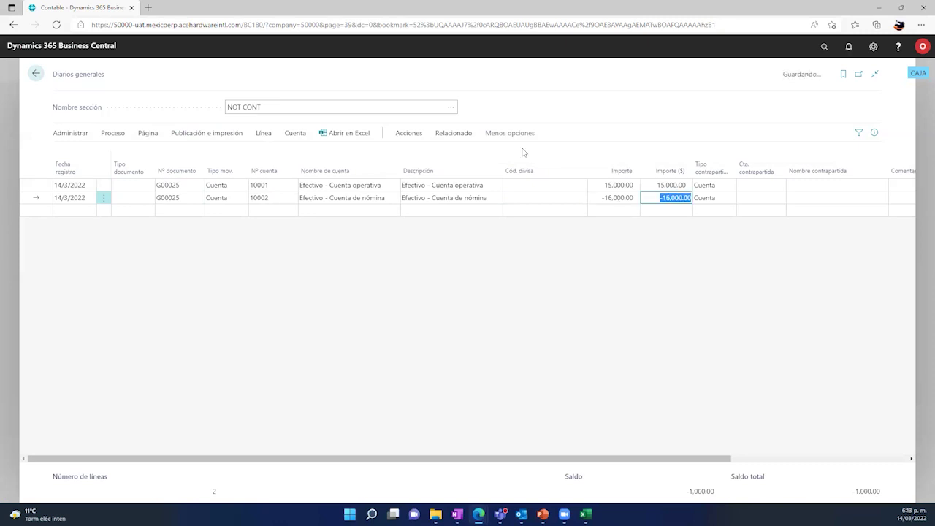
click(210, 139)
click(238, 153)
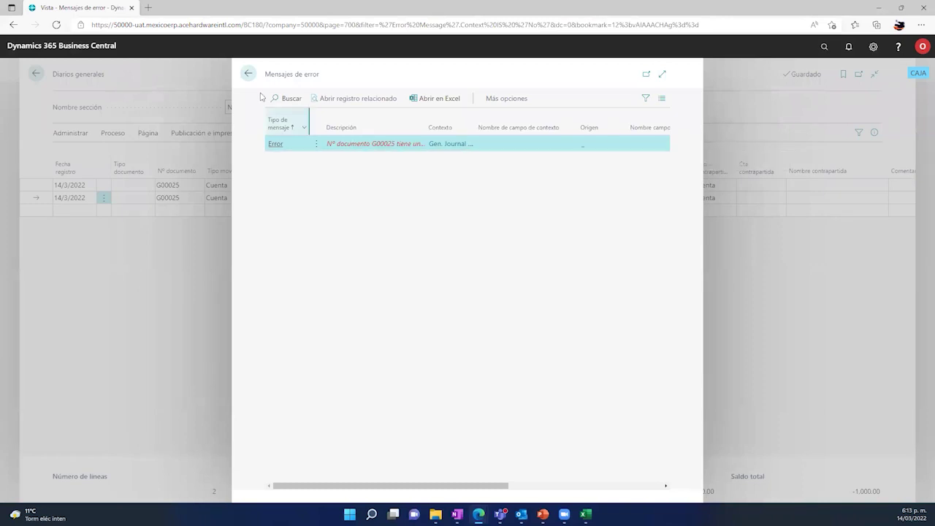
click(248, 74)
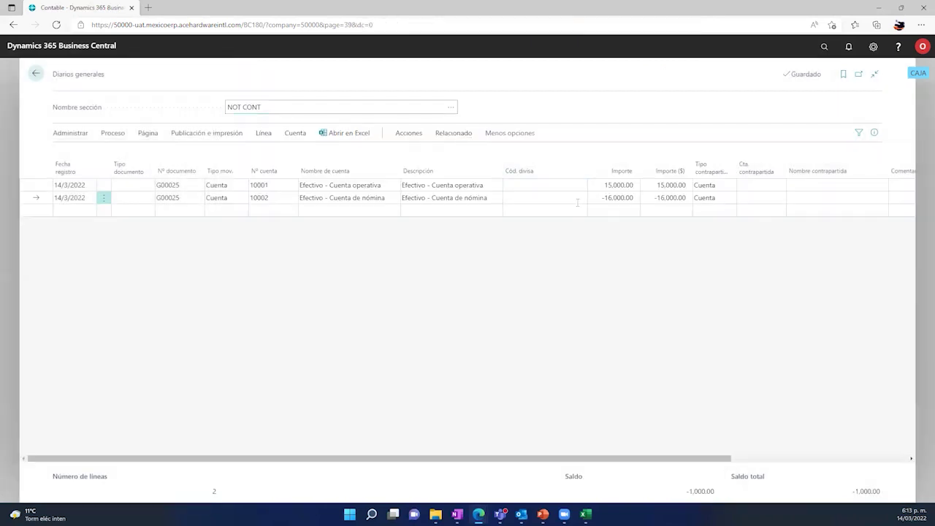
Set the Importe of the line for account 10002 to -15,000.00.
click(612, 198)
click(614, 197)
key(Delete)
text(5)
key(Tab)
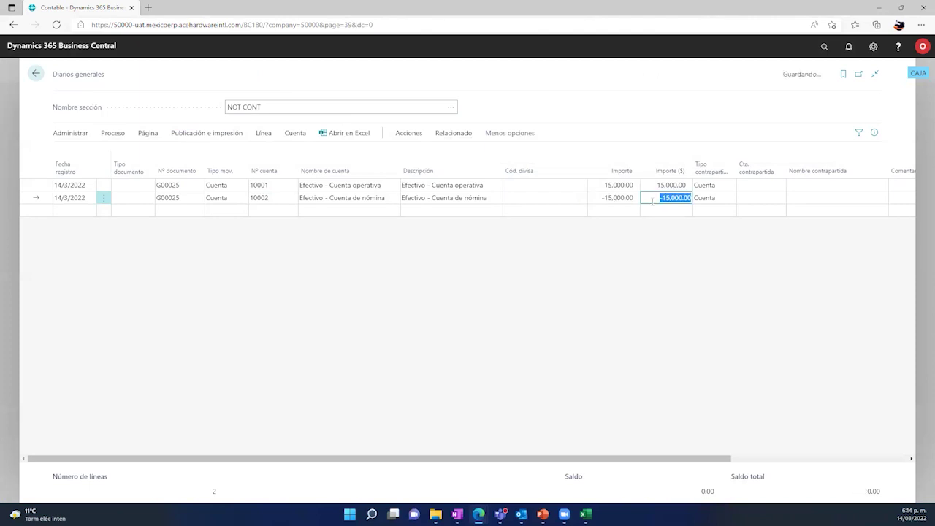
Preview the posting of document G00025, examine its general ledger entries, and return to the journal.
click(200, 138)
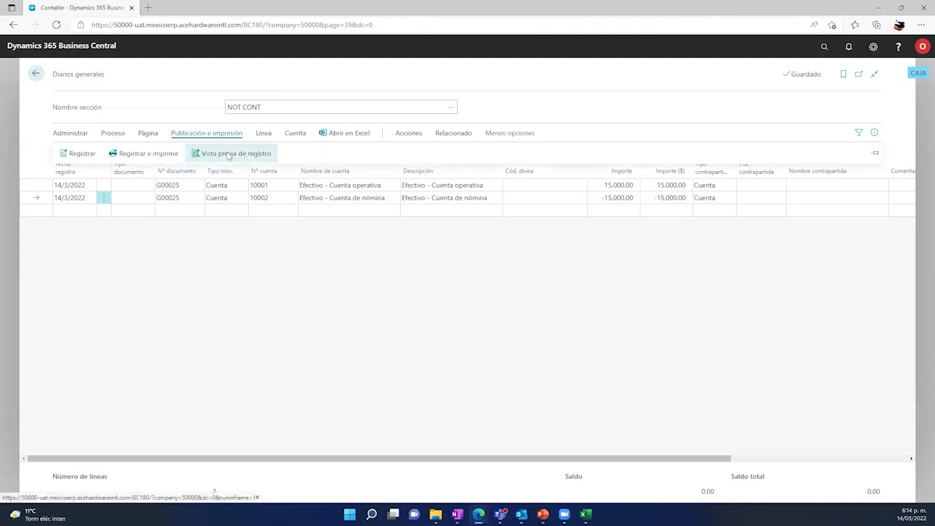
click(228, 156)
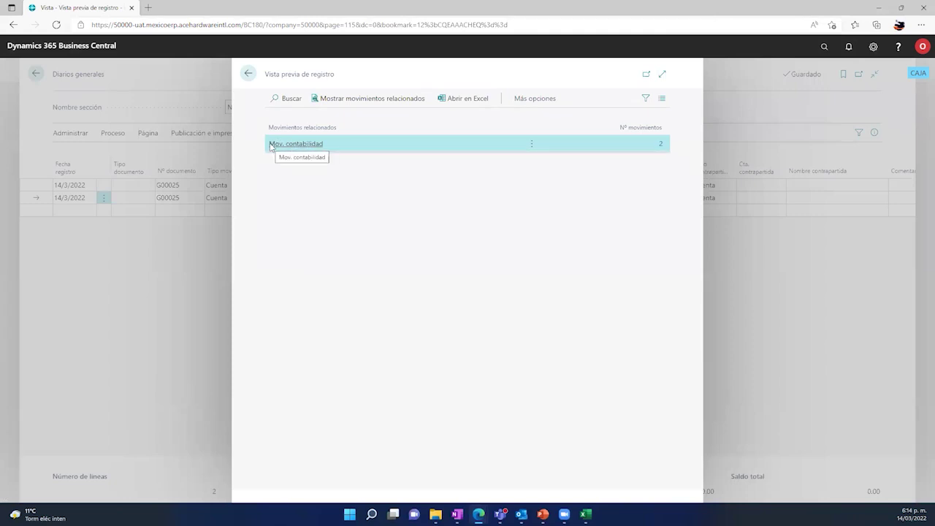
click(659, 143)
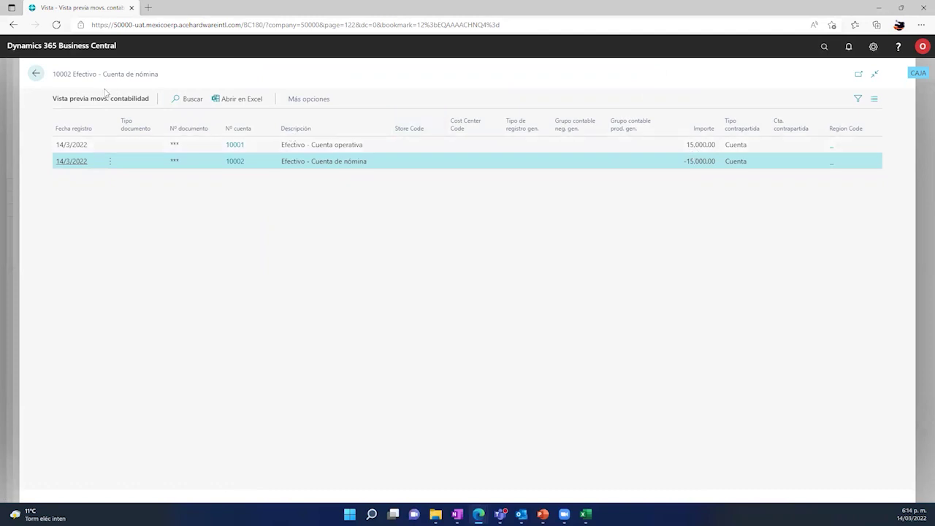
click(35, 73)
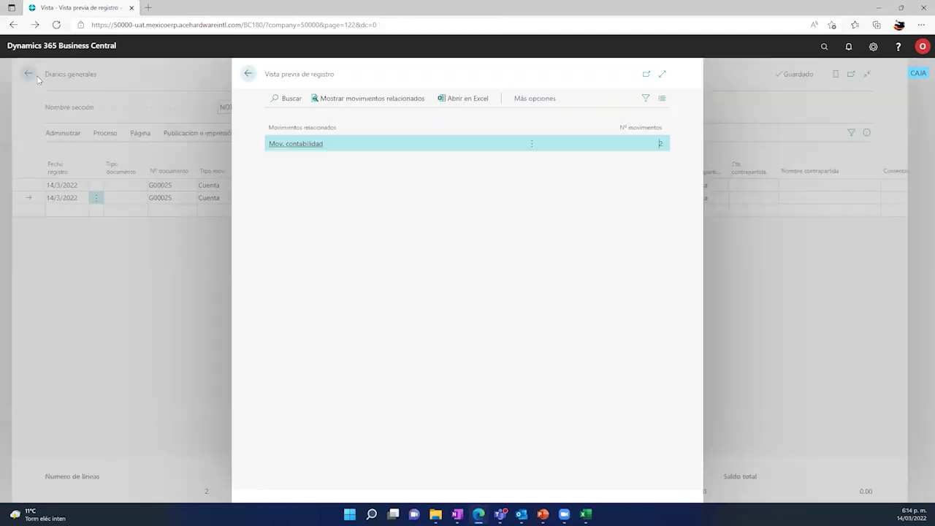
click(248, 74)
Post the two journal lines of document G00025 and confirm the posting.
click(208, 133)
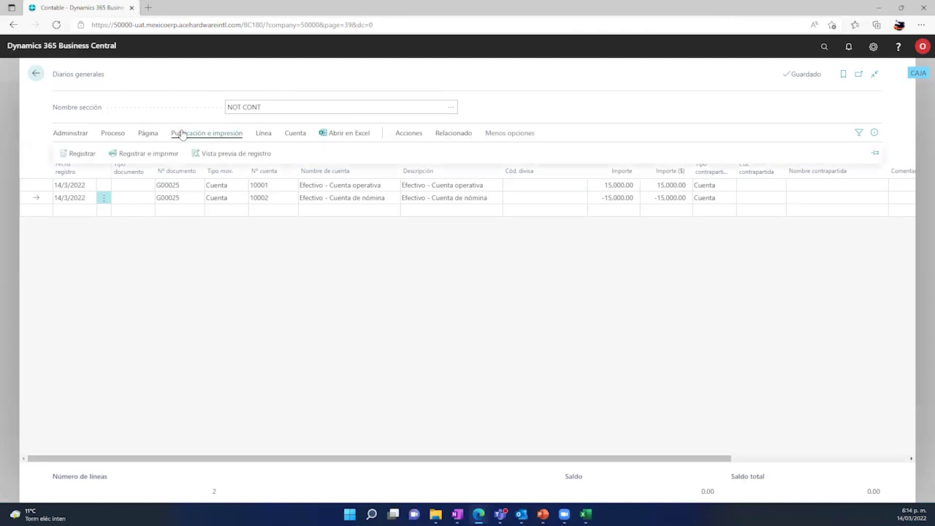
click(96, 153)
click(509, 303)
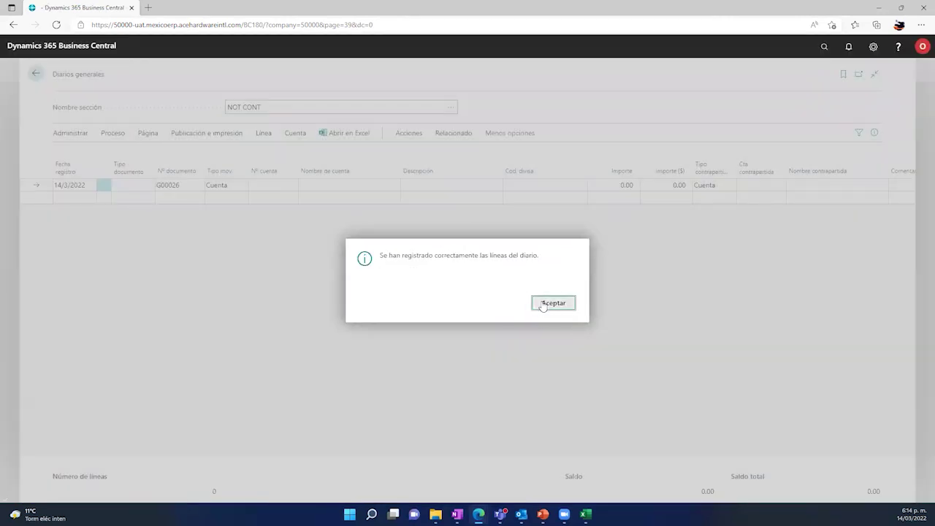
click(542, 303)
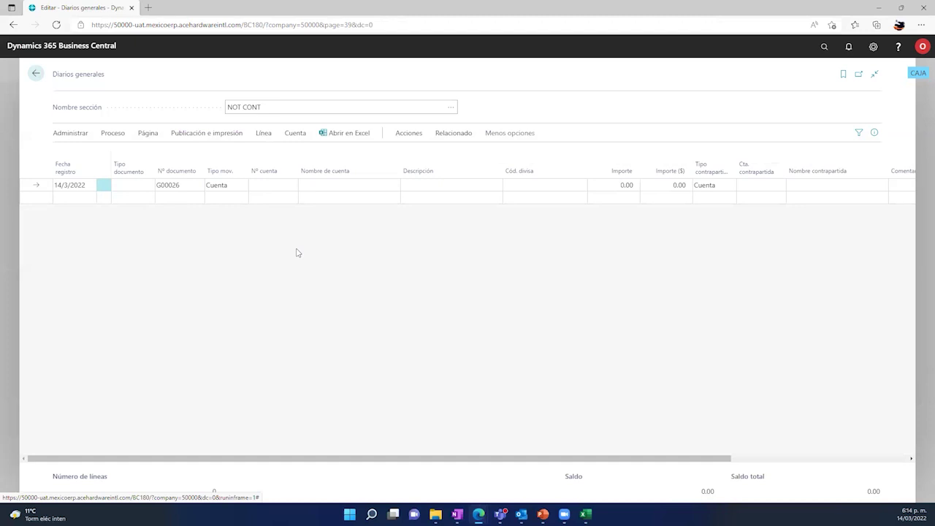
Leave the journal, open the chart of accounts, and examine the entries behind the Saldo of account 10002.
click(37, 74)
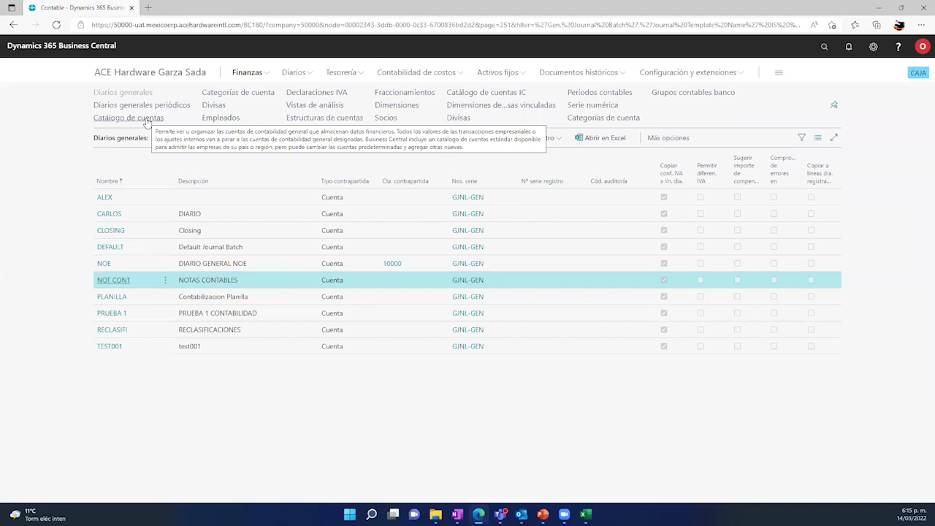
click(146, 120)
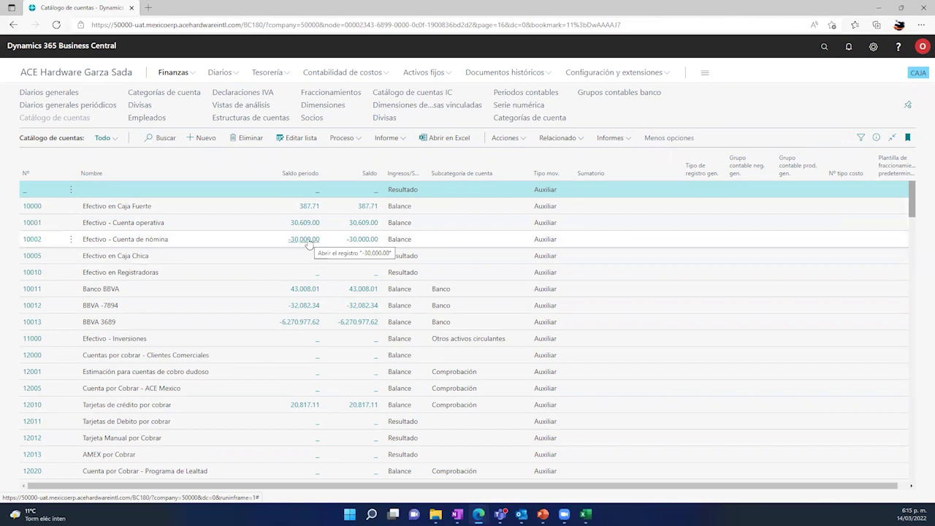
click(351, 241)
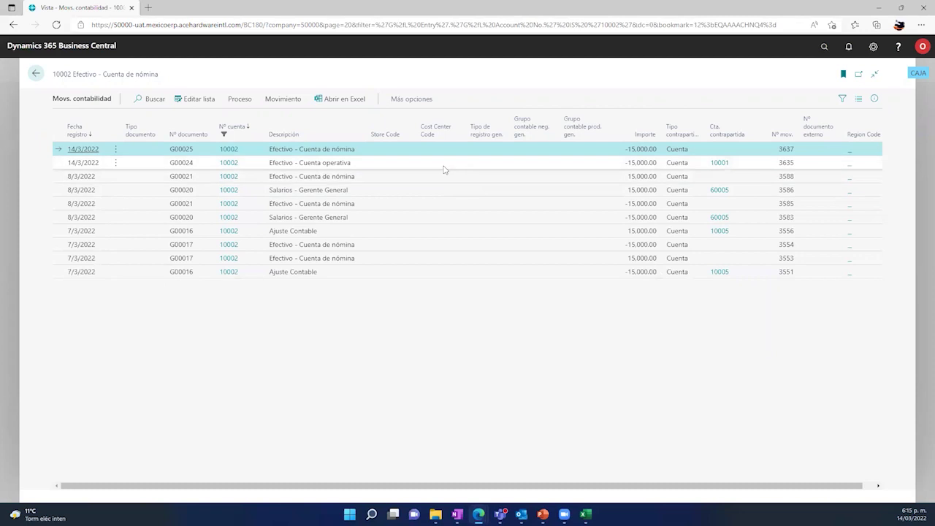
click(40, 76)
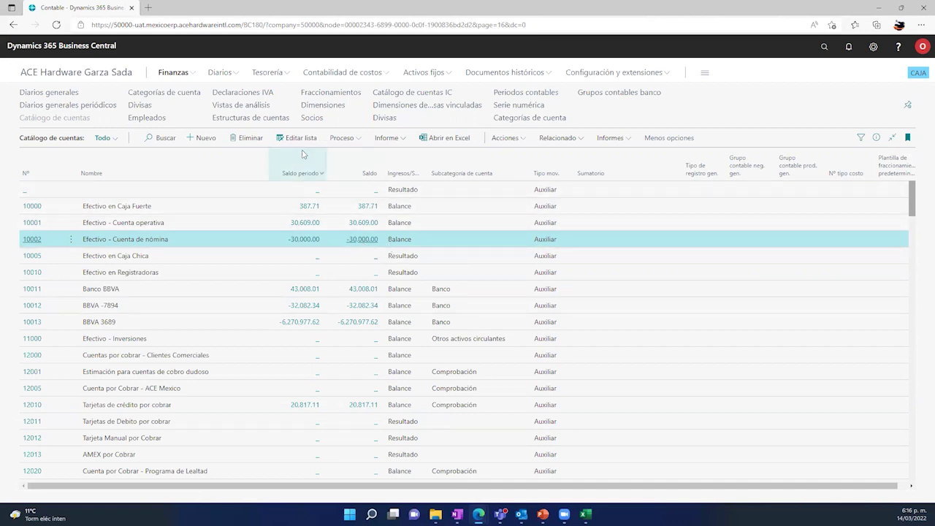
Open the Movs. contabilidad list from the home page and look through the general ledger entries.
click(63, 72)
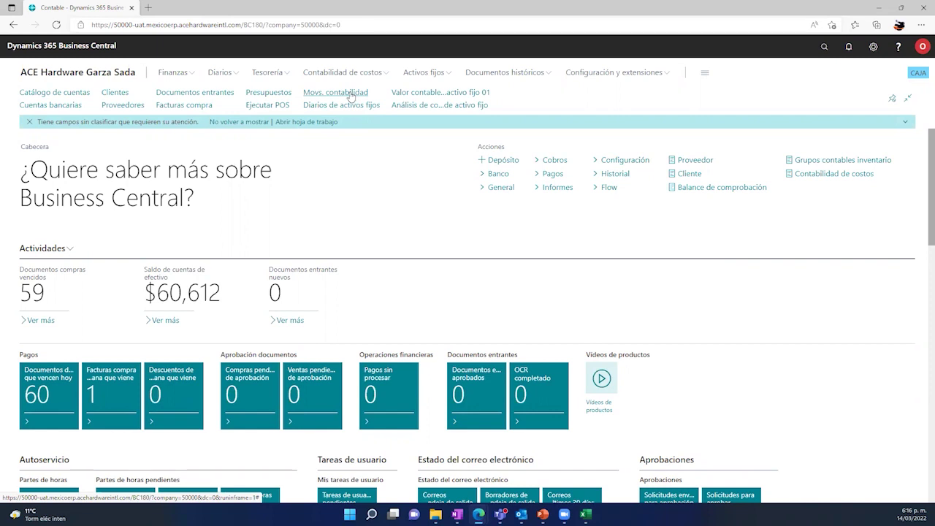
click(349, 94)
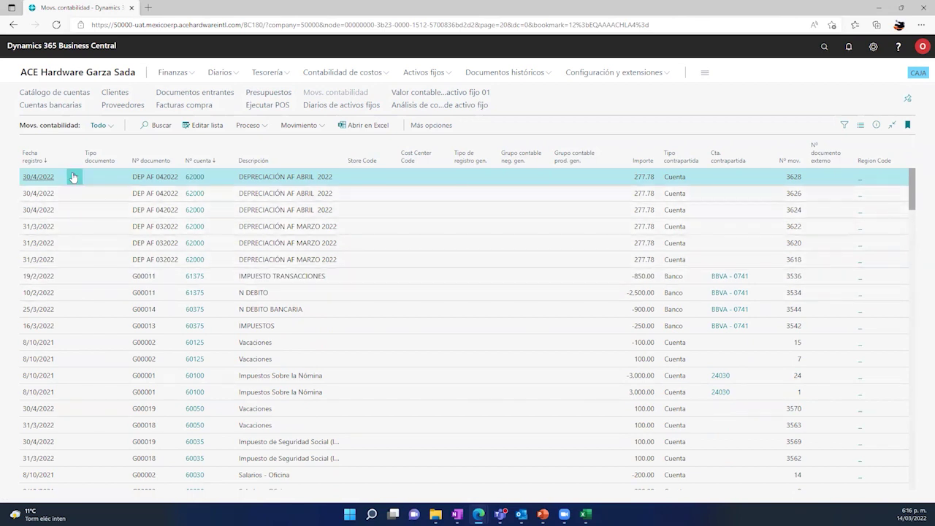
mouse_move(57, 164)
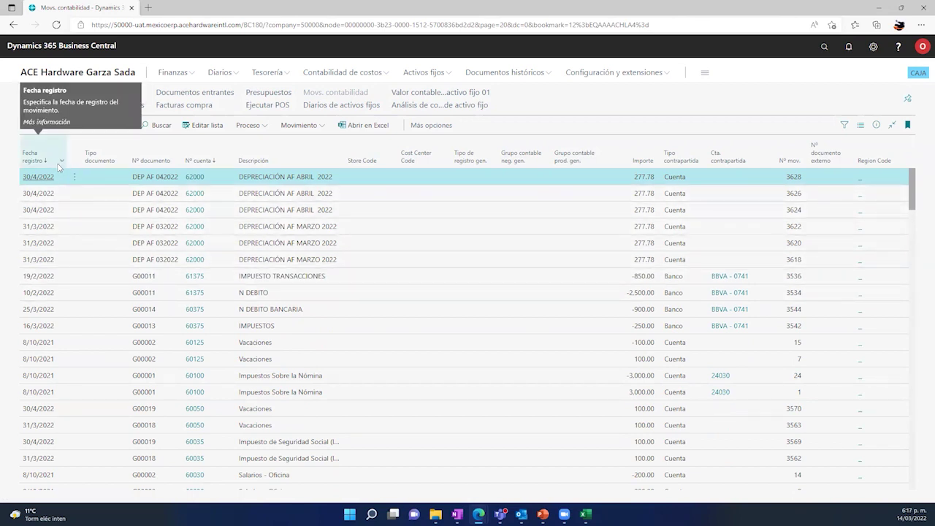
scroll(73, 321, down, 1)
scroll(74, 321, down, 2)
scroll(74, 322, up, 3)
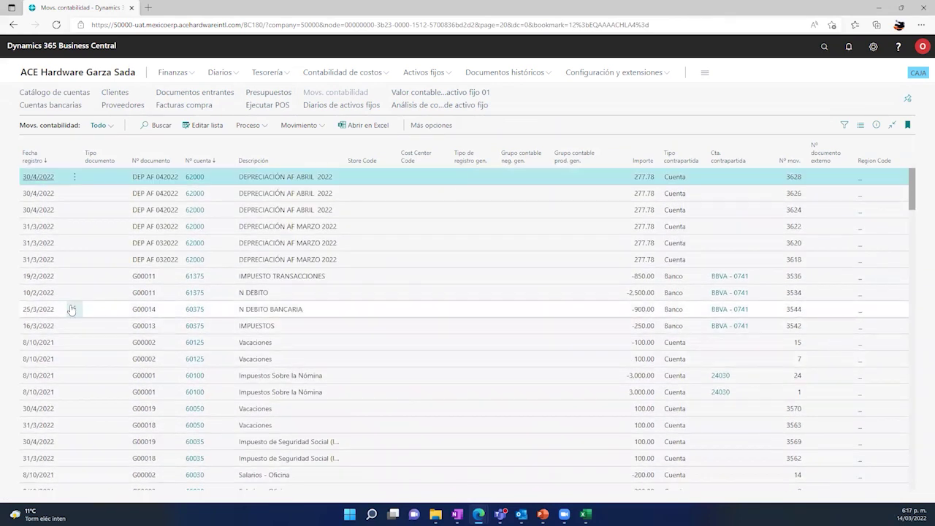
Sort the general ledger entries by Fecha registro in descending order and look through them.
click(62, 162)
click(68, 195)
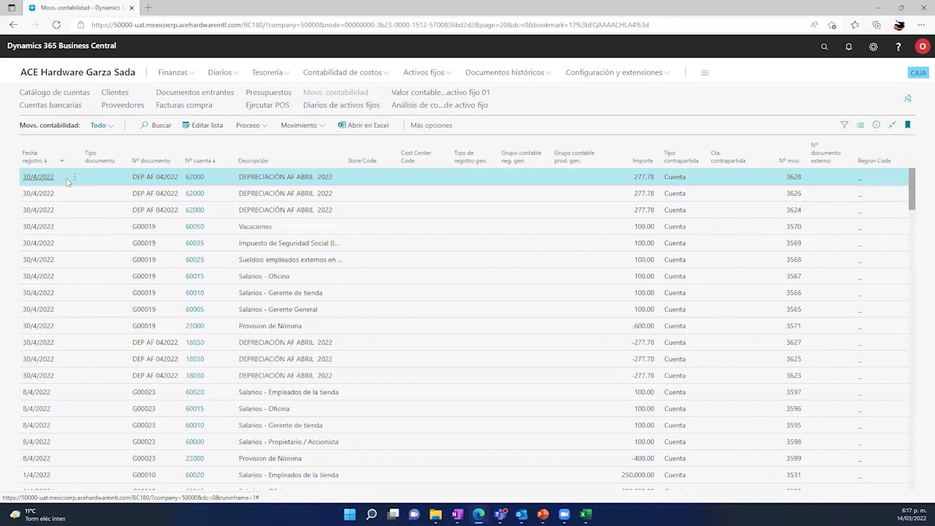
scroll(66, 257, down, 3)
scroll(66, 257, up, 3)
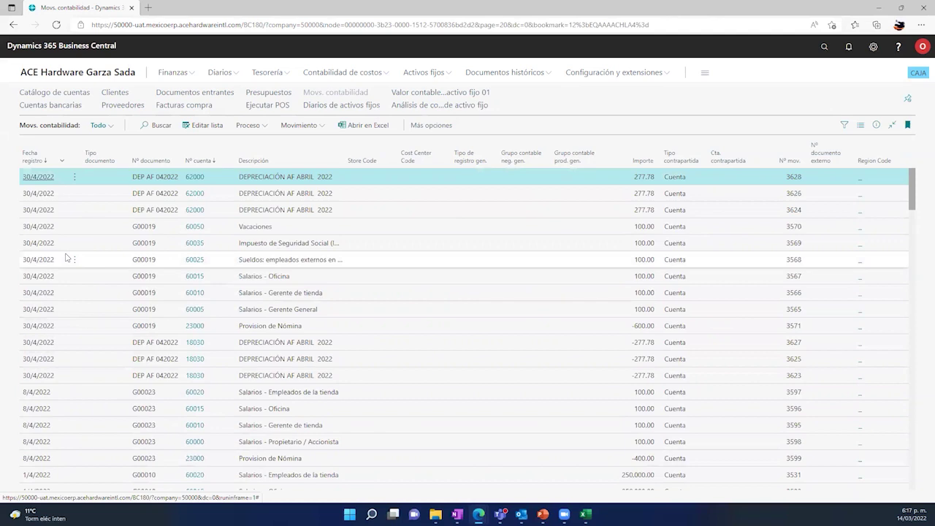
click(63, 160)
click(71, 197)
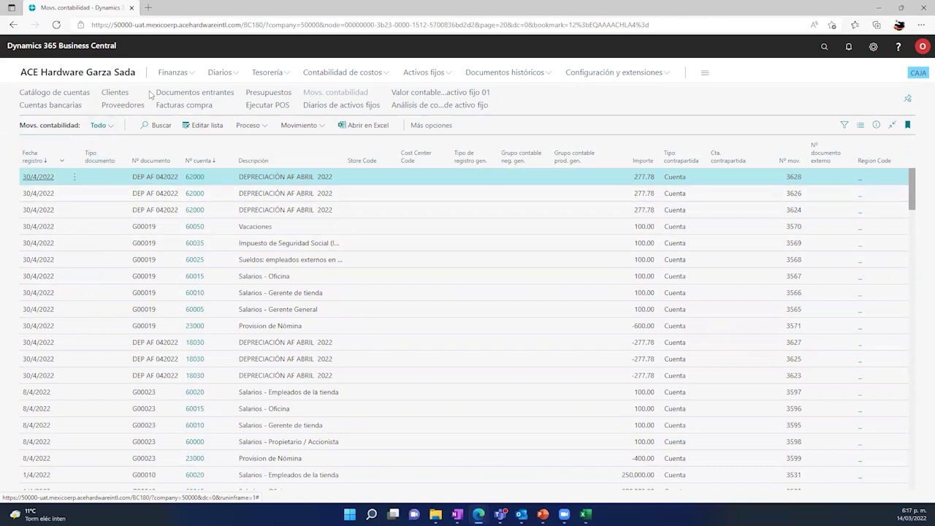
Reopen the chart of accounts and check the document numbers in the entries behind account 10002's Saldo.
click(183, 76)
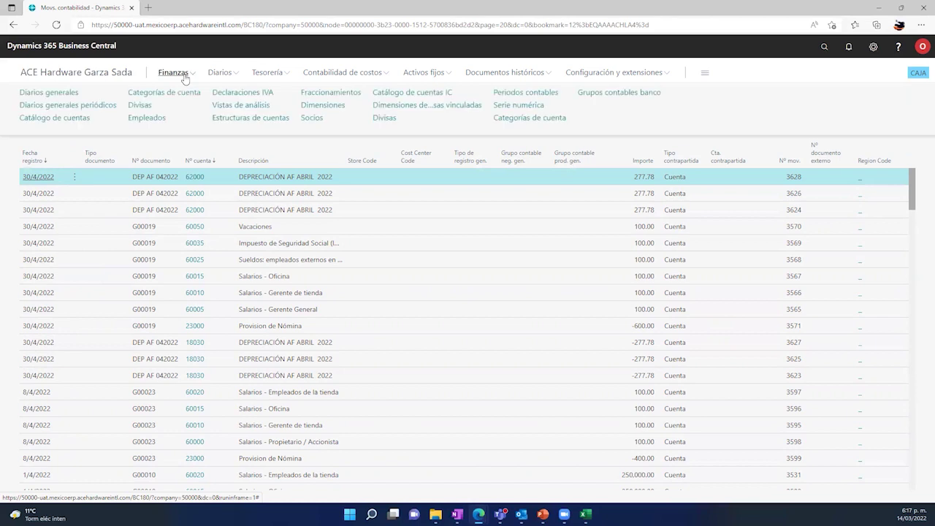
click(80, 122)
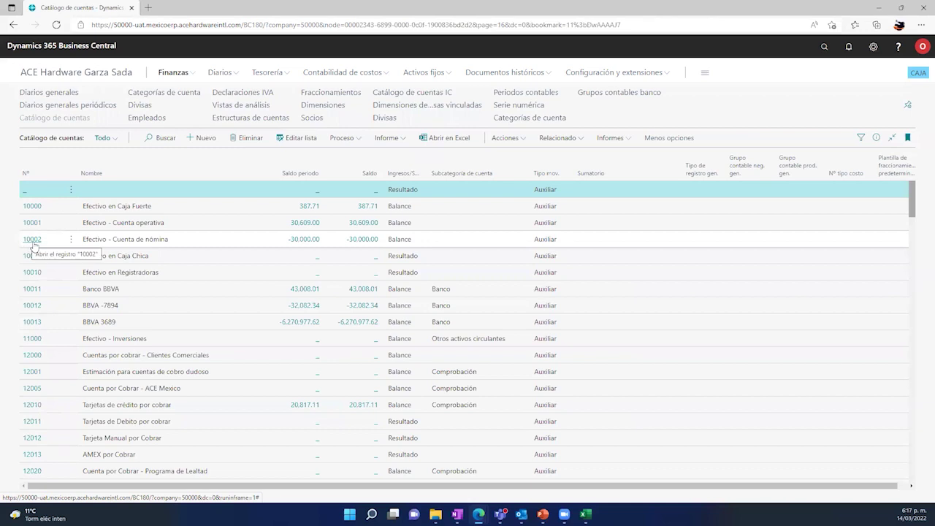
click(358, 241)
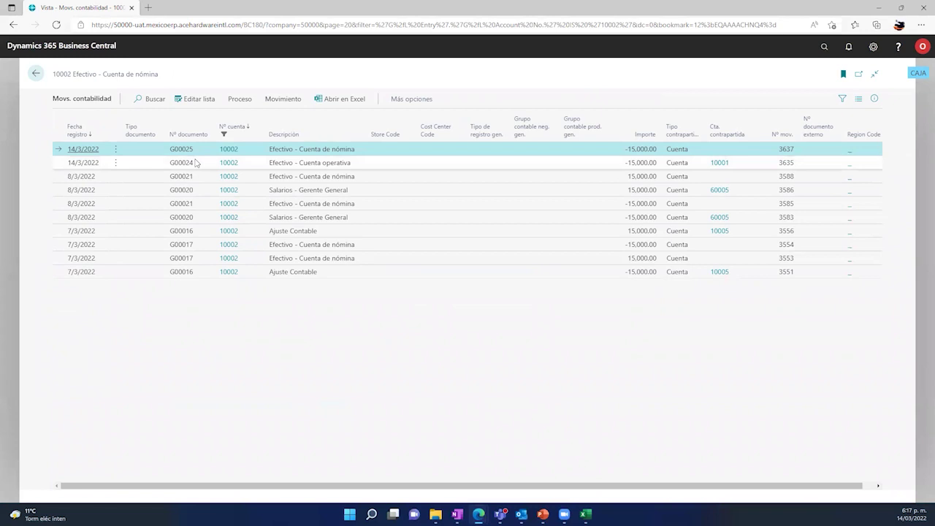
click(36, 75)
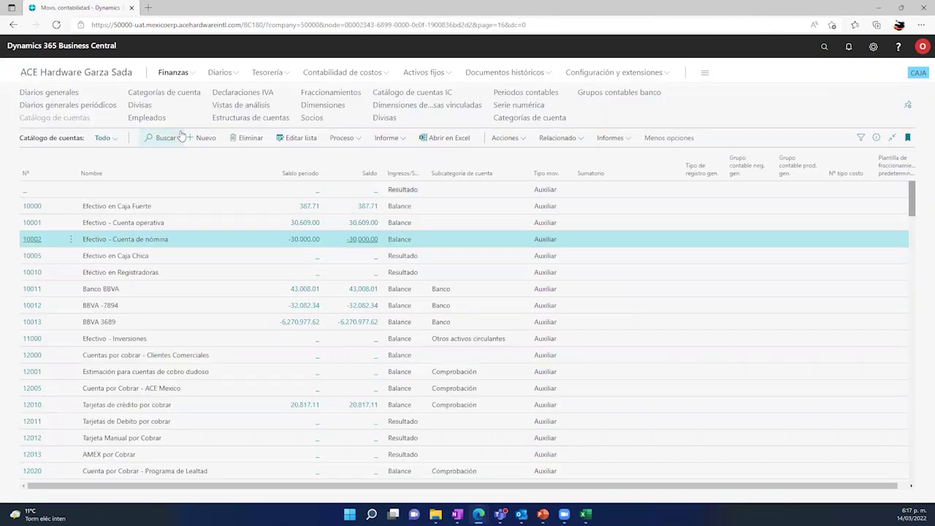
Open the Movs. contabilidad list from the home page and filter it by Nº documento G00024.
click(77, 72)
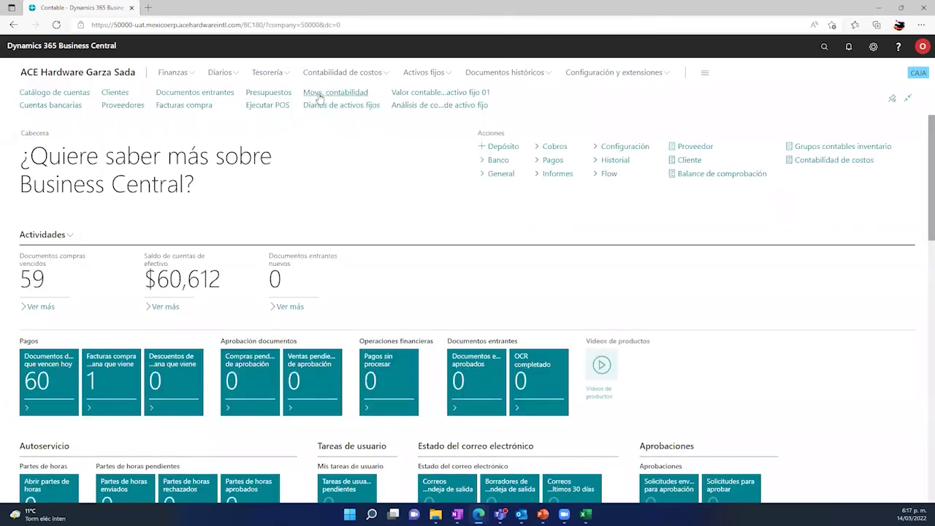
click(319, 95)
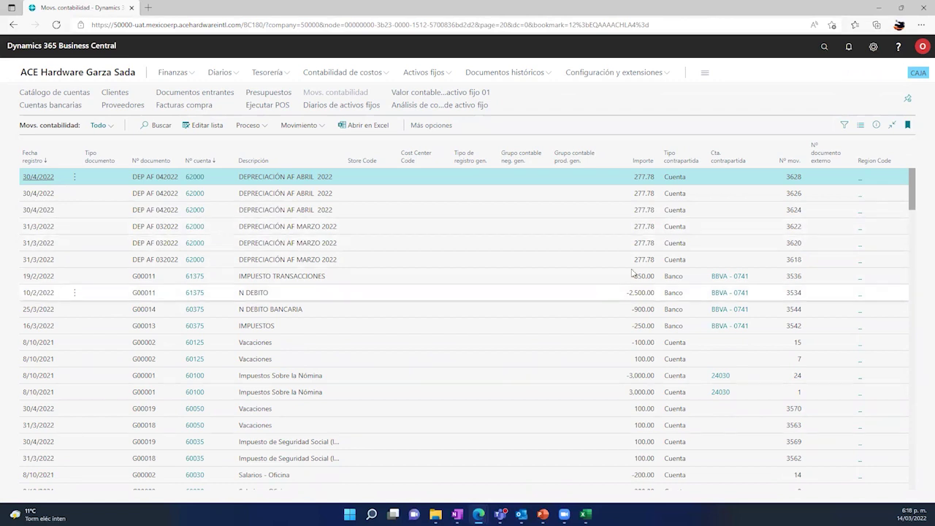
click(844, 126)
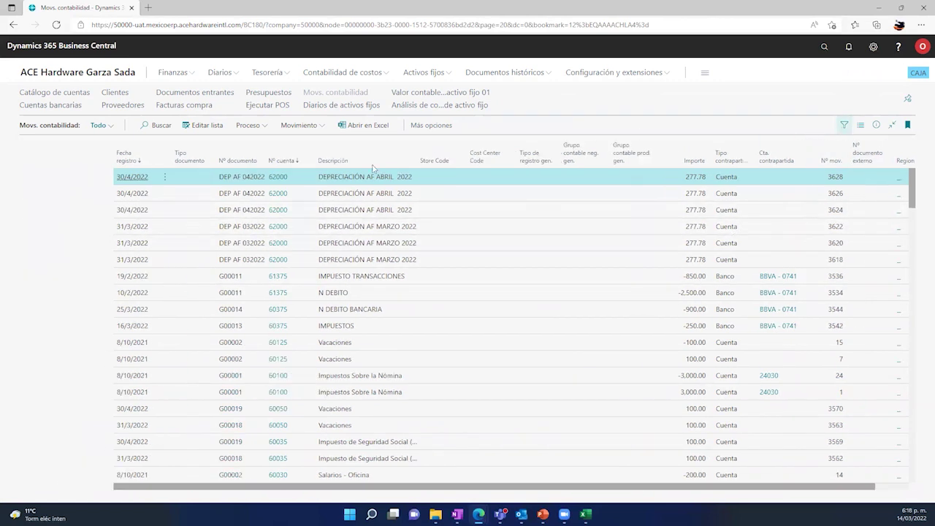
click(39, 217)
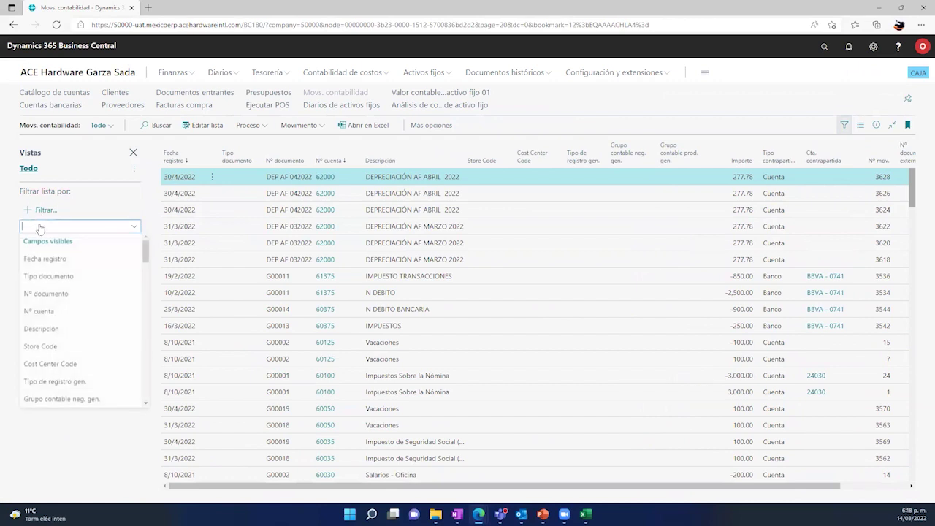
click(56, 299)
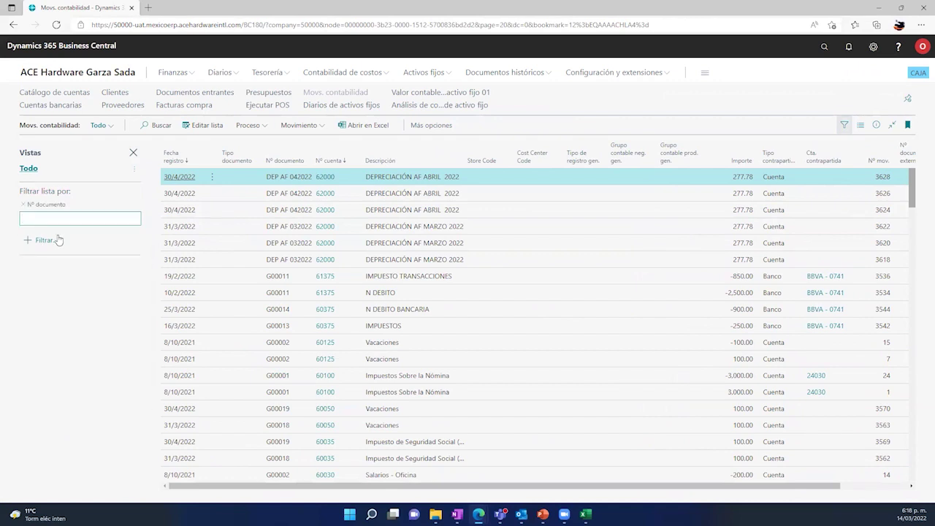
text(G00024)
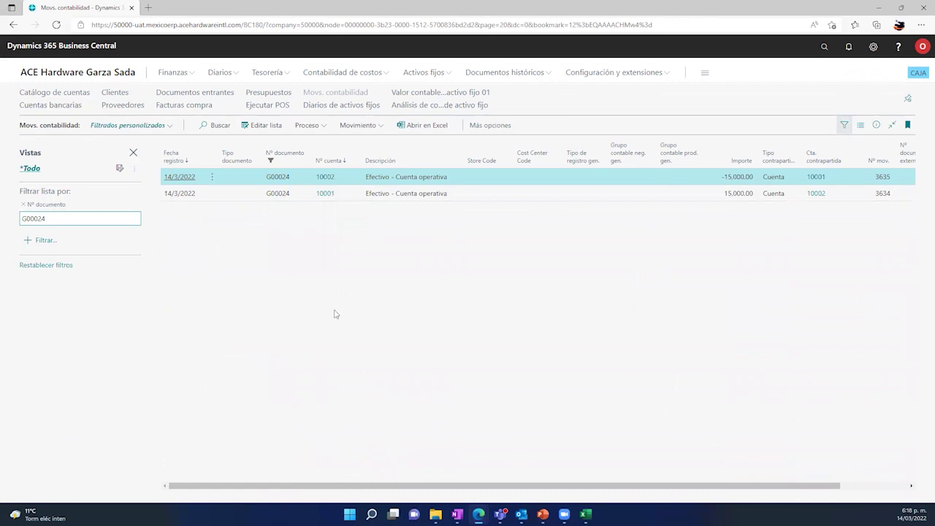
Change the Nº documento filter to G00025 and reverse that document's transaction, accepting the correcting entries.
key(BackSpace)
text(5)
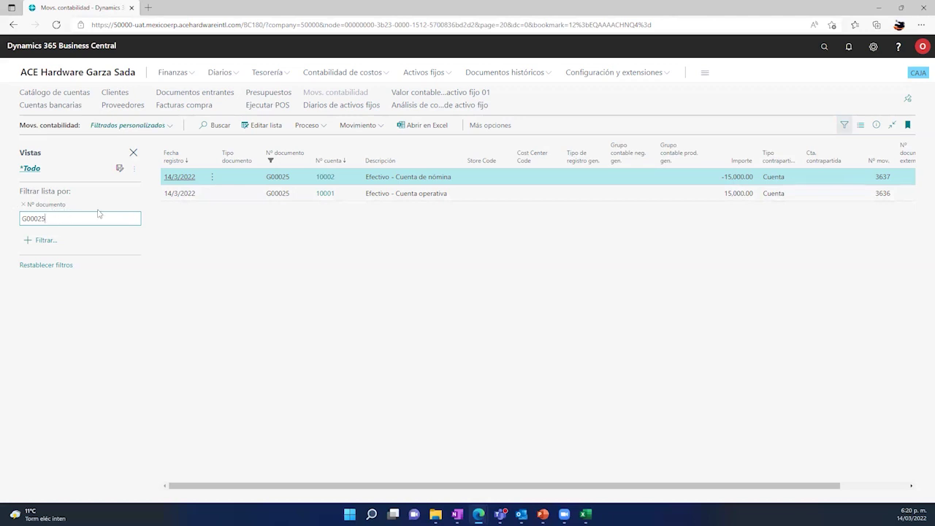
click(307, 126)
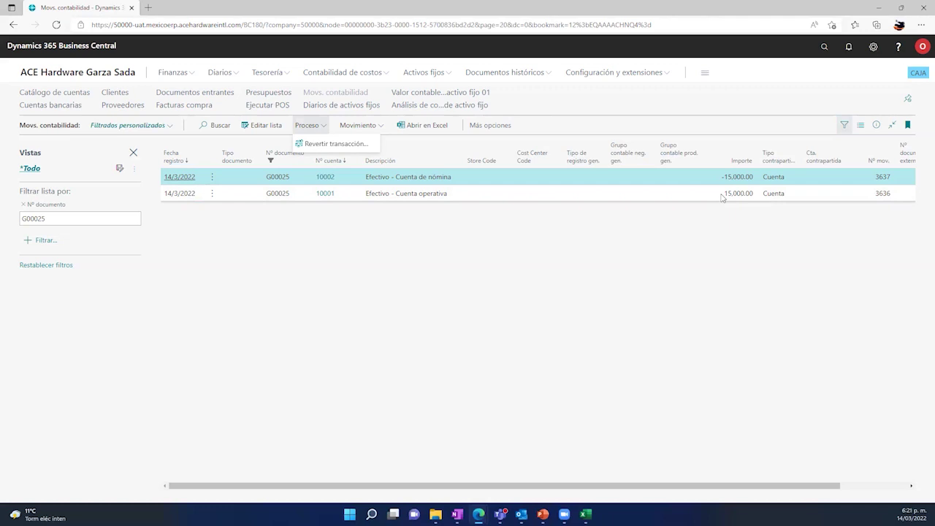
click(319, 144)
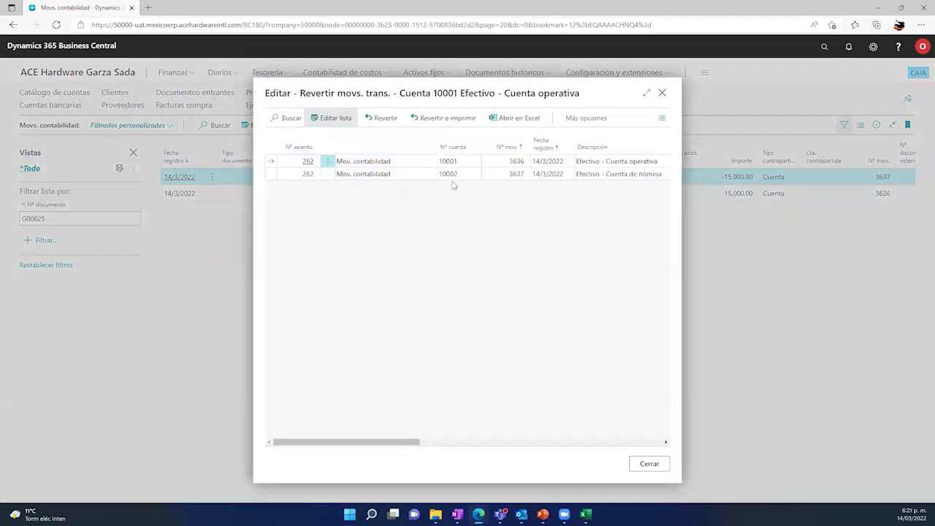
click(646, 95)
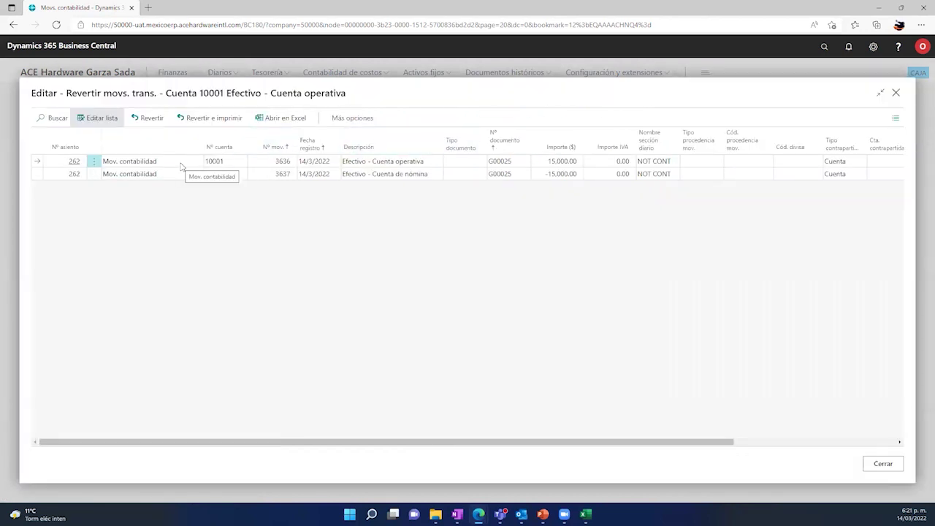
click(152, 117)
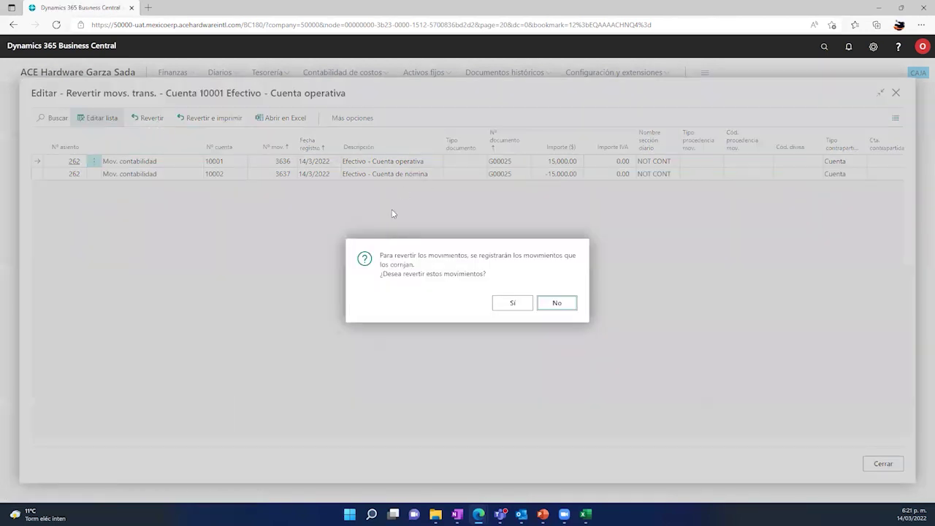
click(512, 304)
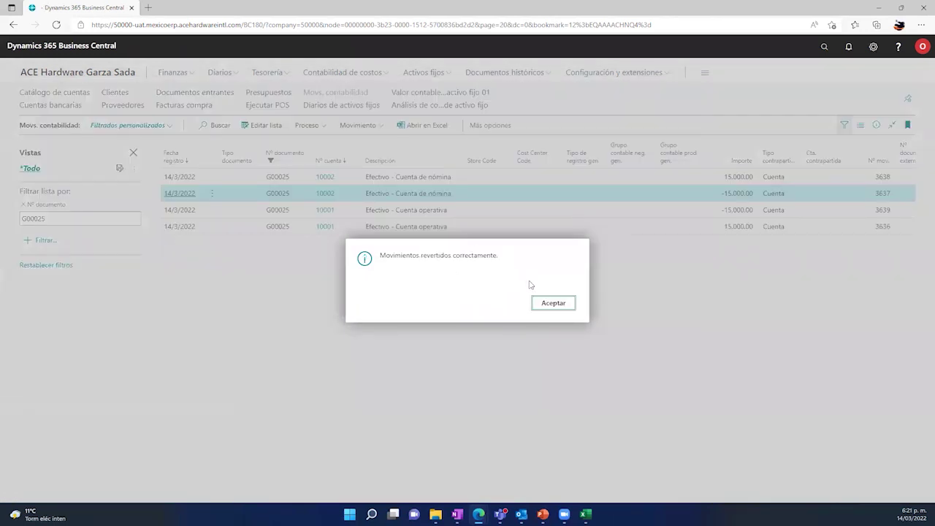
click(548, 302)
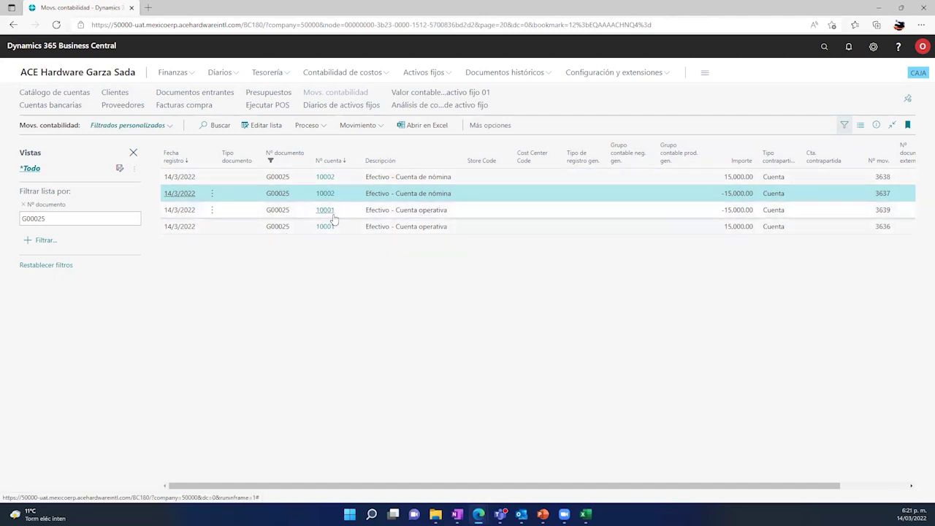
Close the filters, open the chart of accounts from the home page, and view the entries behind account 10002's Saldo.
click(134, 154)
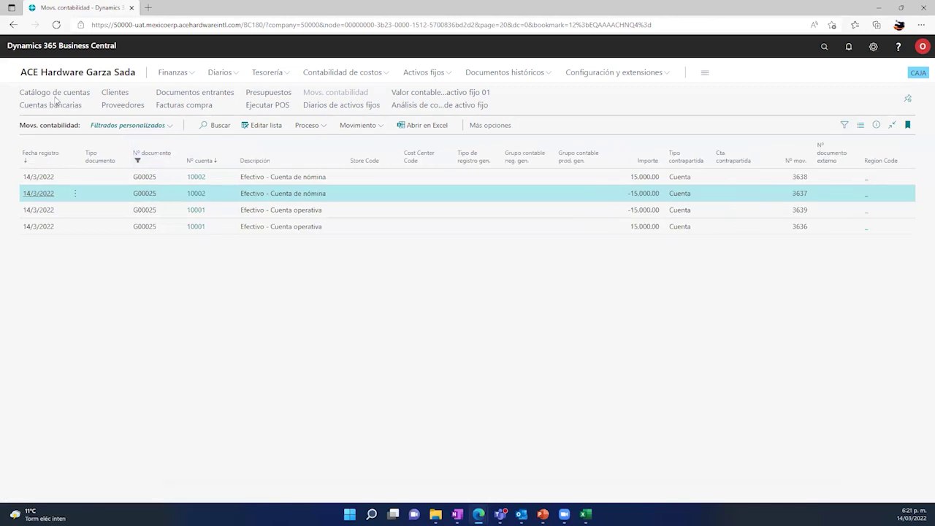
click(85, 73)
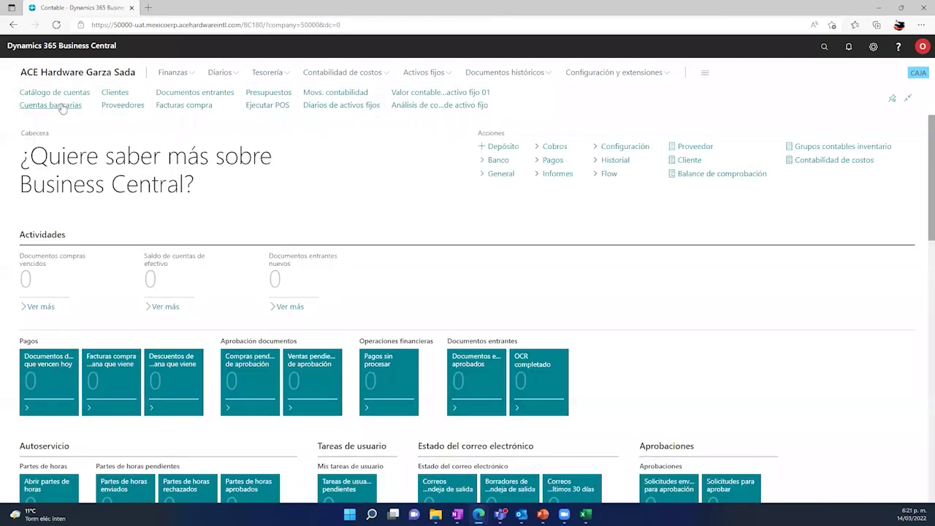
click(62, 105)
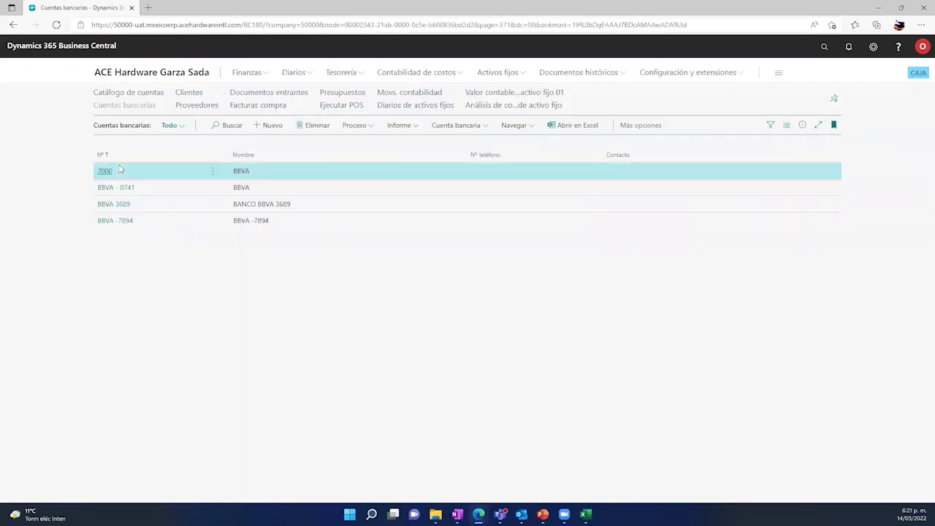
click(137, 74)
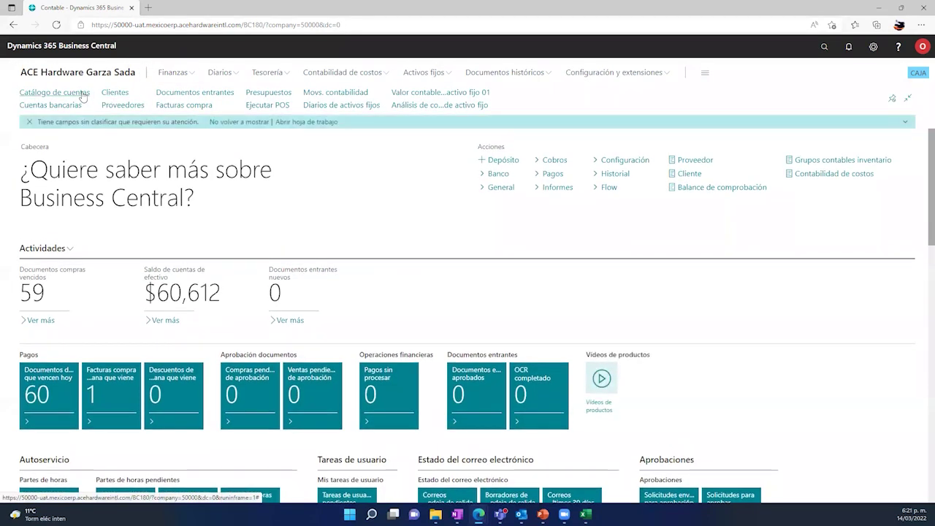
click(84, 93)
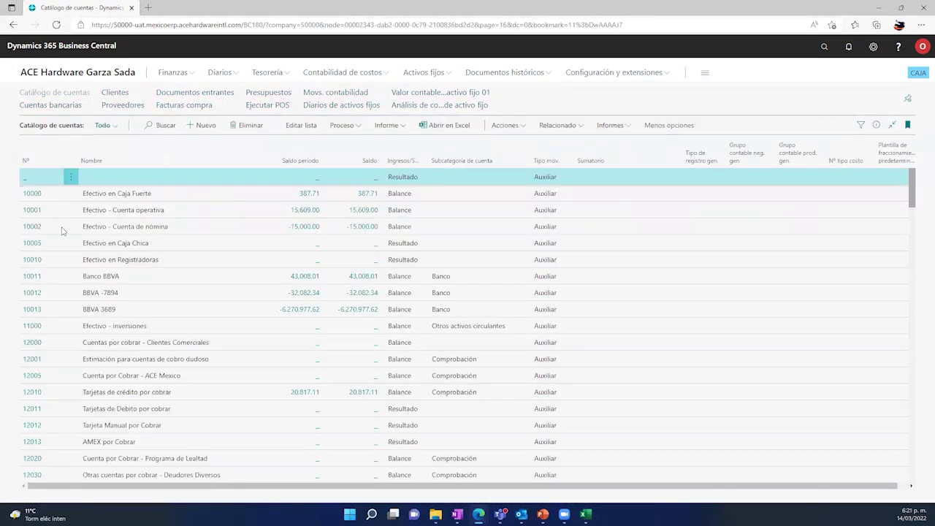
click(359, 228)
click(359, 228)
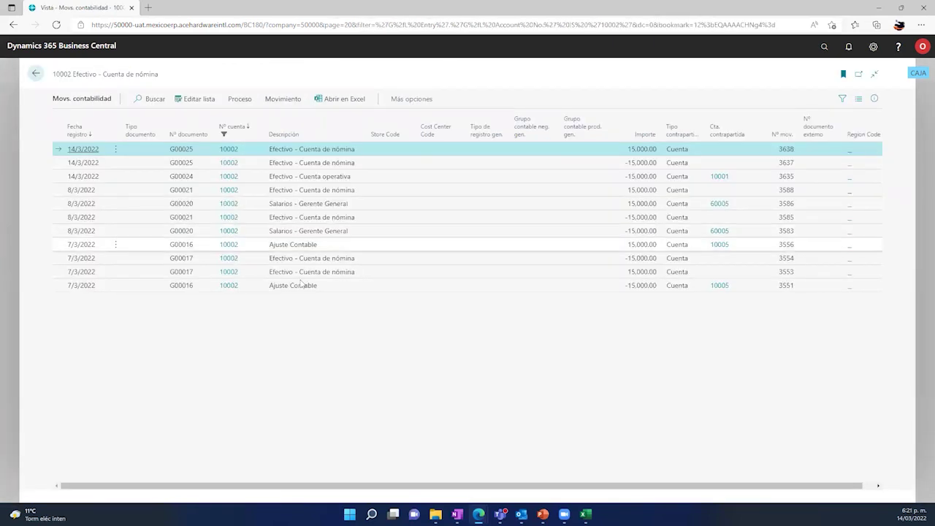
Reverse the transaction of the 14/3/2022 entry with document number G00024, accepting the correcting entries.
click(133, 178)
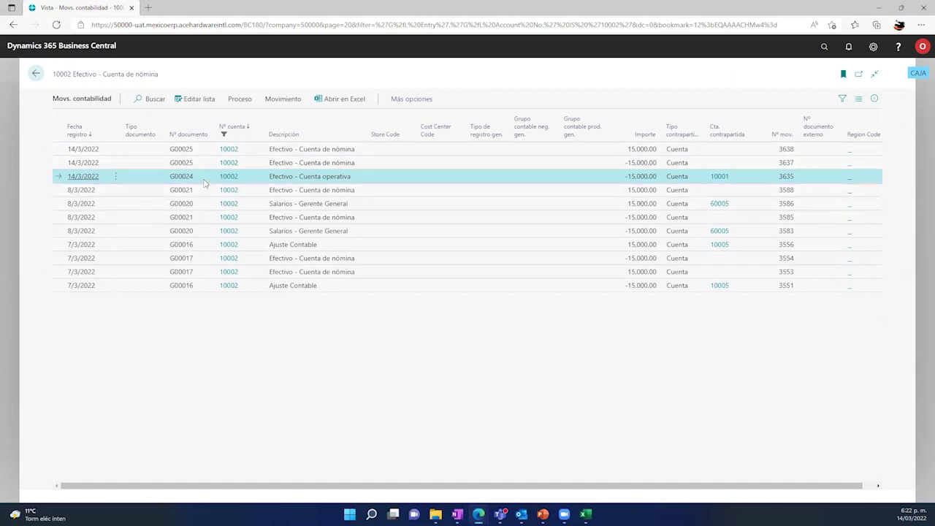
click(244, 98)
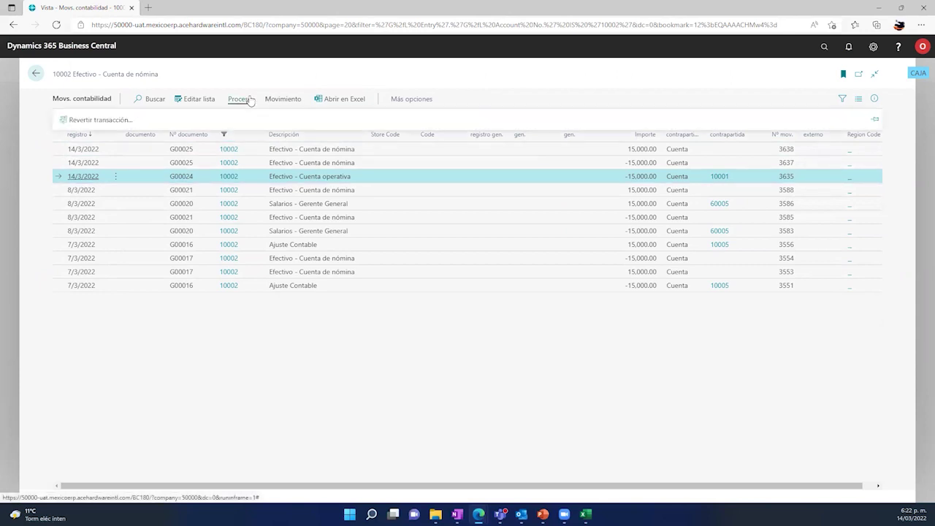
click(108, 120)
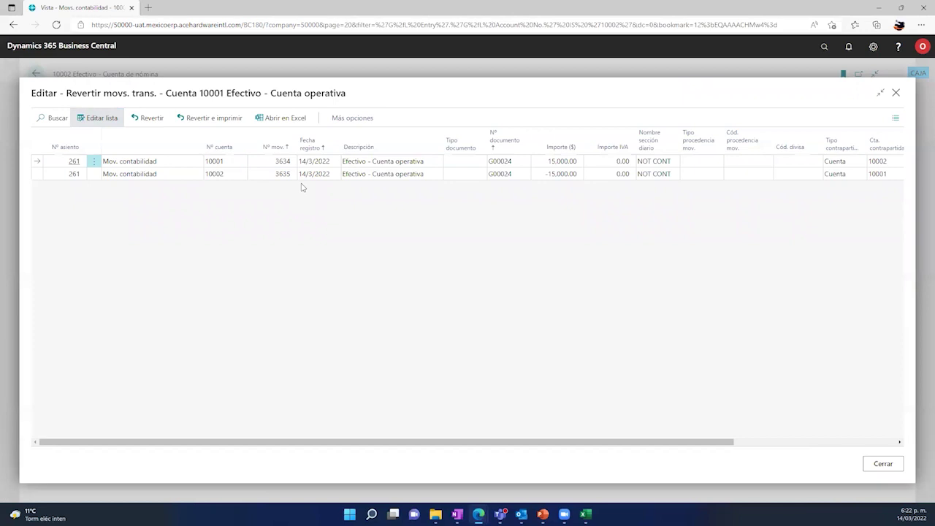
click(152, 119)
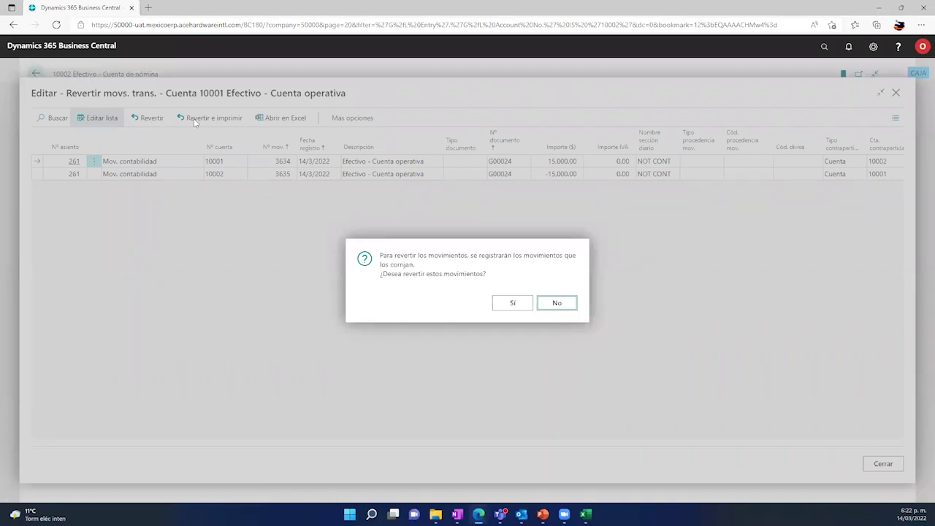
click(509, 304)
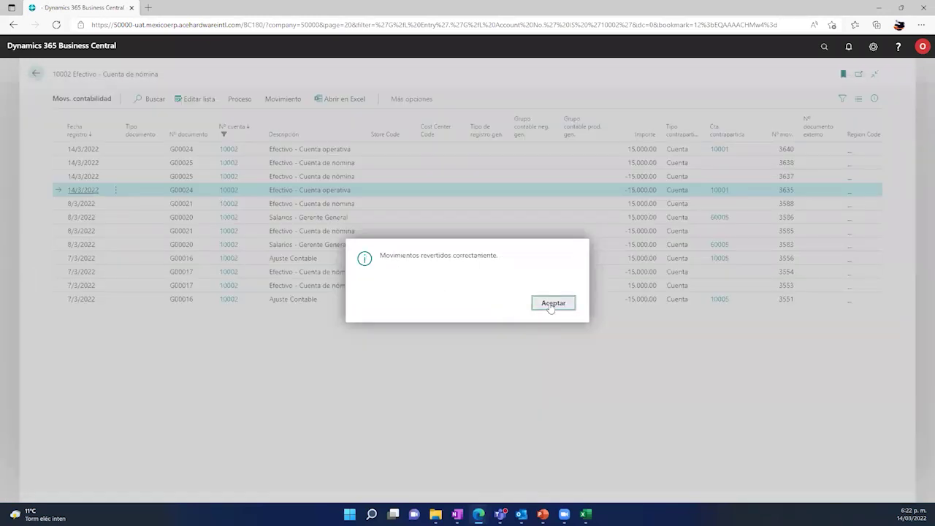
click(553, 305)
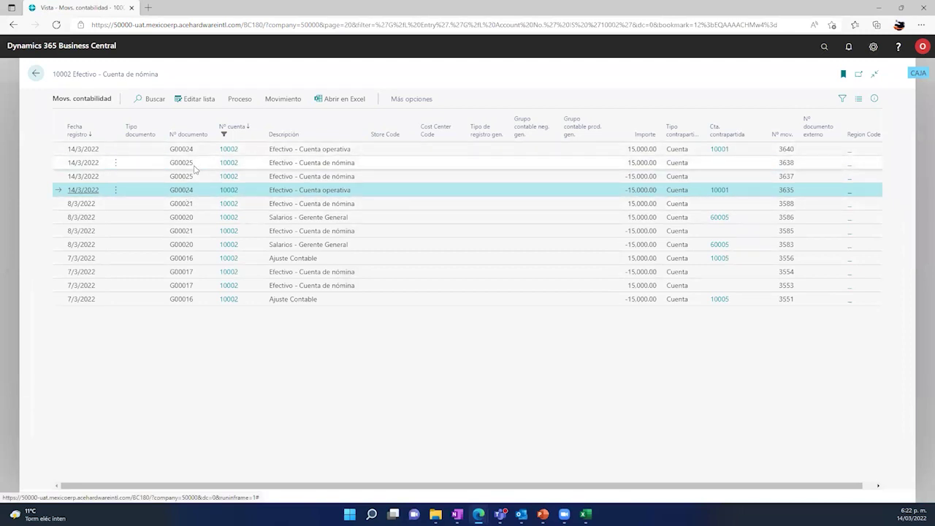
Leave account 10002's entries and open the NOT CONT batch in the general journals.
click(33, 73)
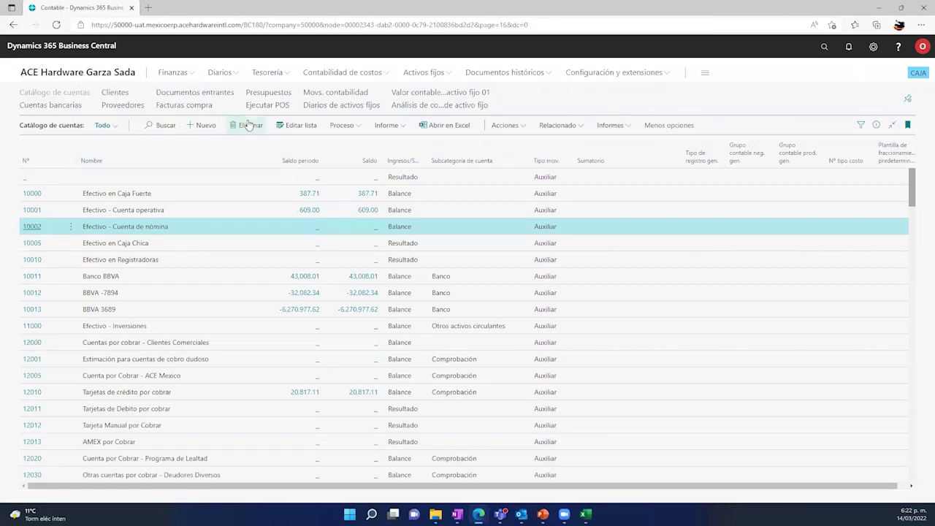
click(188, 75)
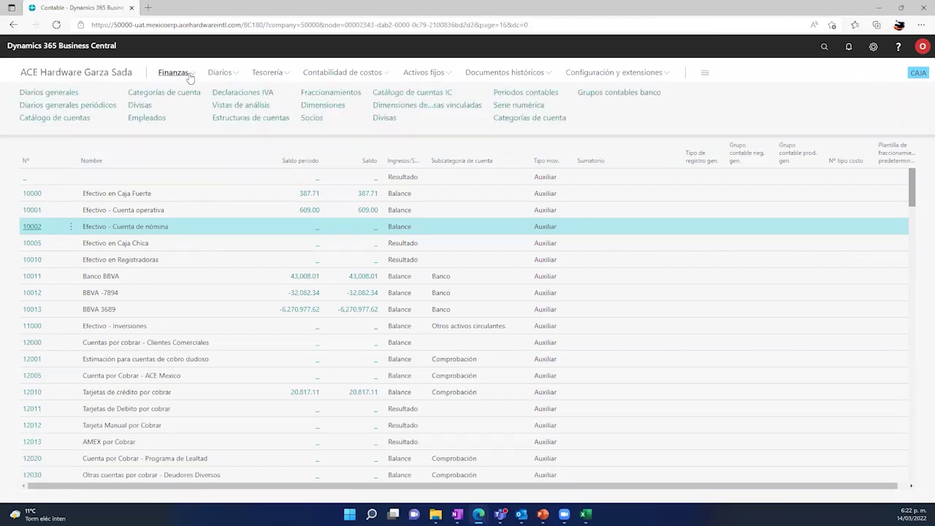
click(81, 121)
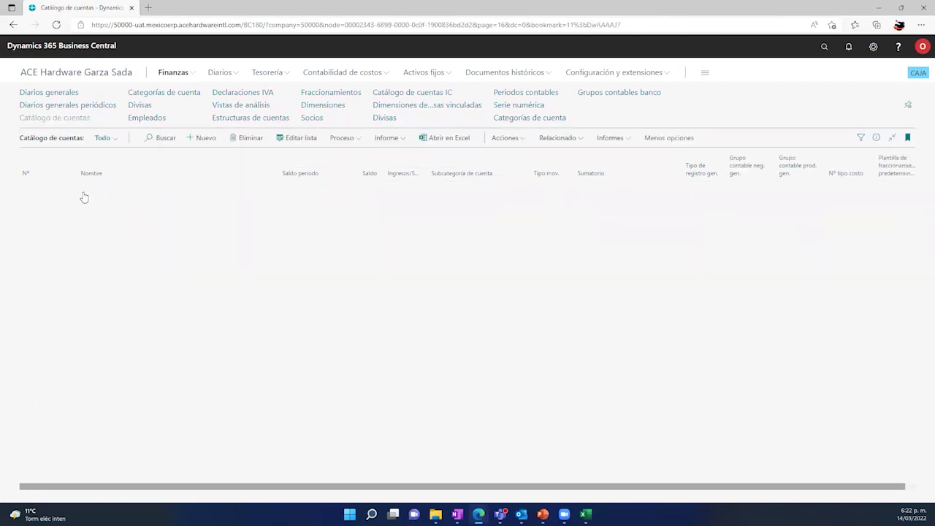
click(73, 94)
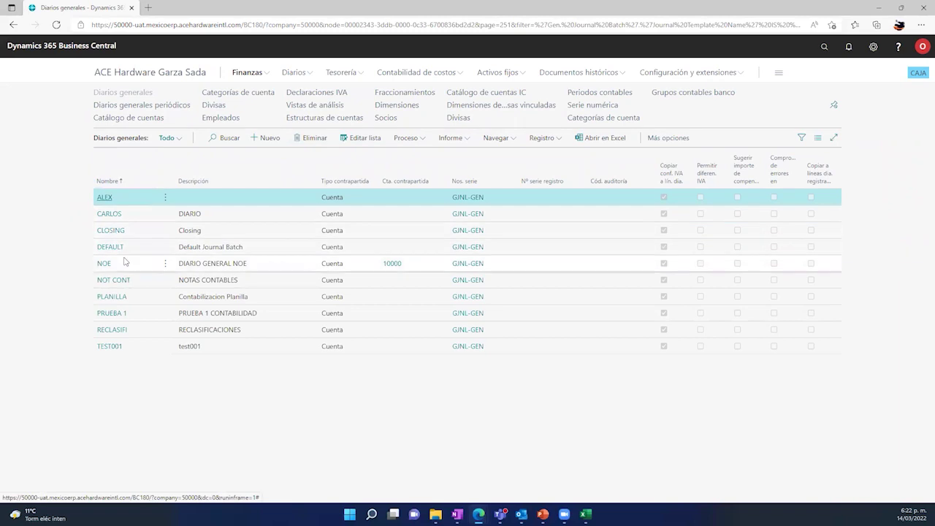
click(120, 282)
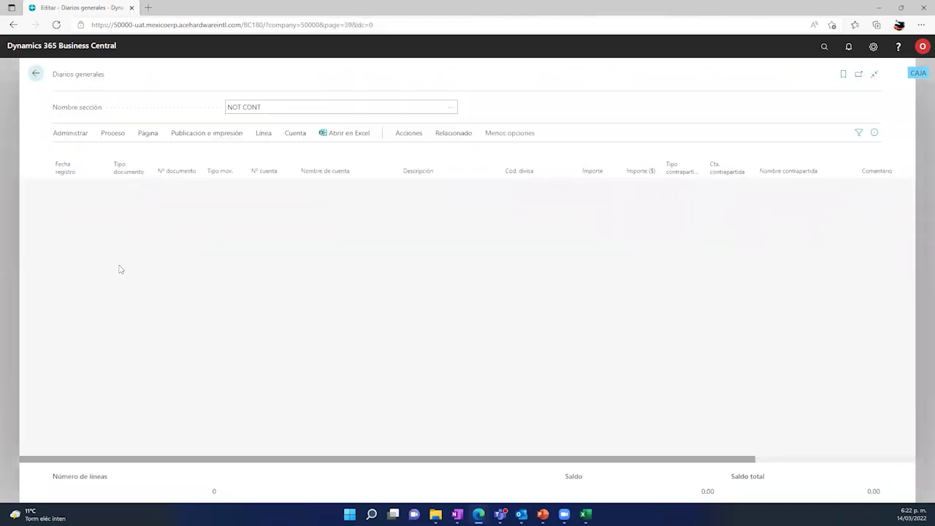
Enter a journal line dated 25/2/2022 for account 10001 with an Importe of -15,000.00 and balancing account 10002.
text(25)
key(Tab)
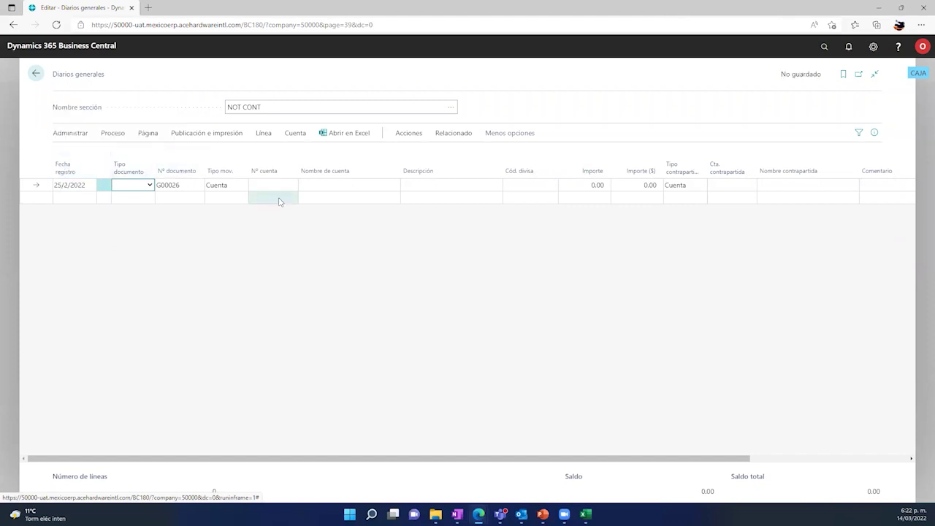
click(277, 185)
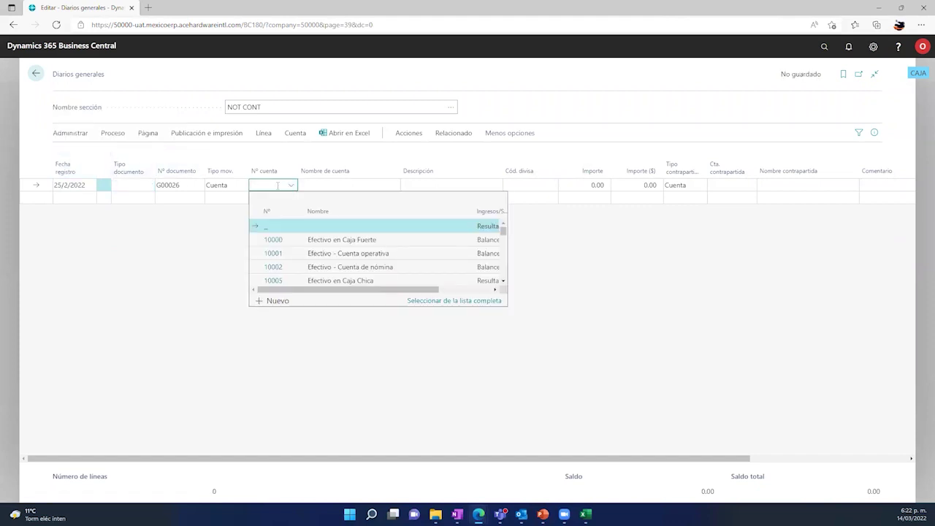
click(283, 256)
click(574, 185)
text(-15.000)
key(Tab)
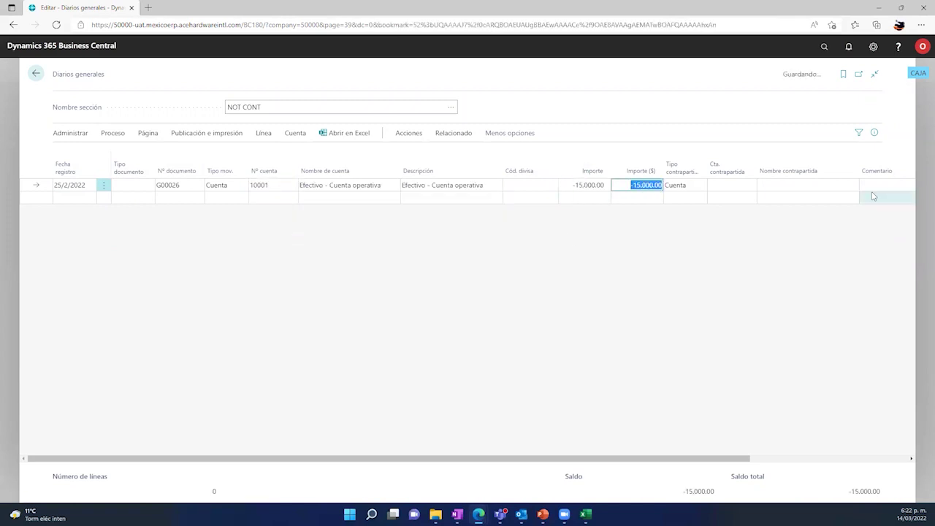
click(719, 185)
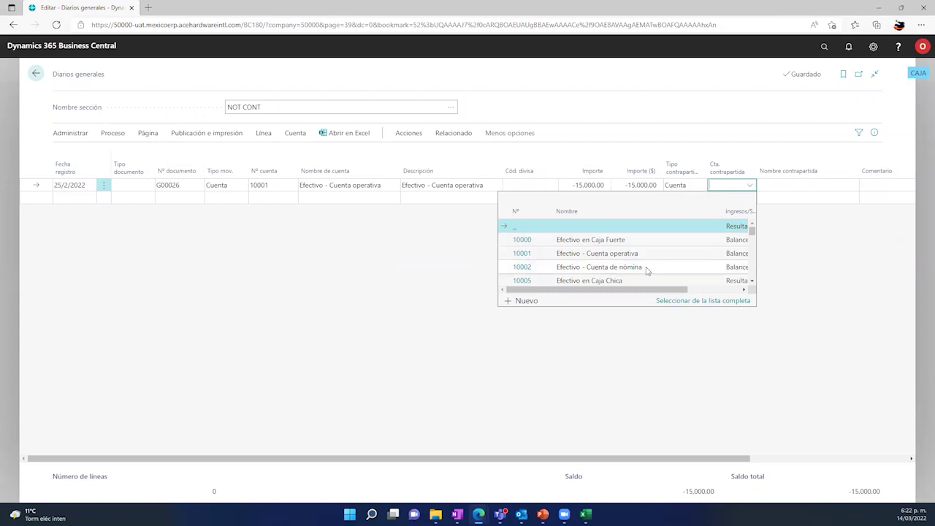
click(646, 267)
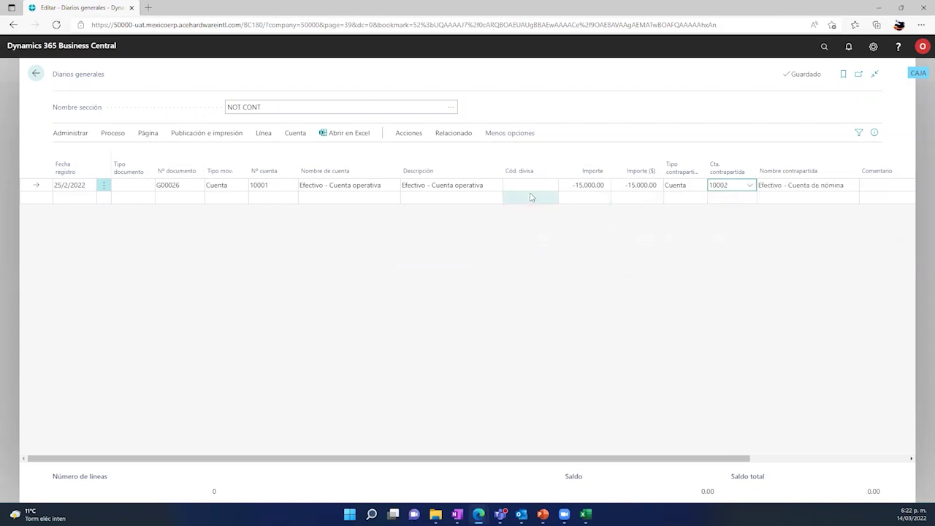
Post the journal line dated 25/2/2022 for account 10001, confirming the posting.
click(62, 185)
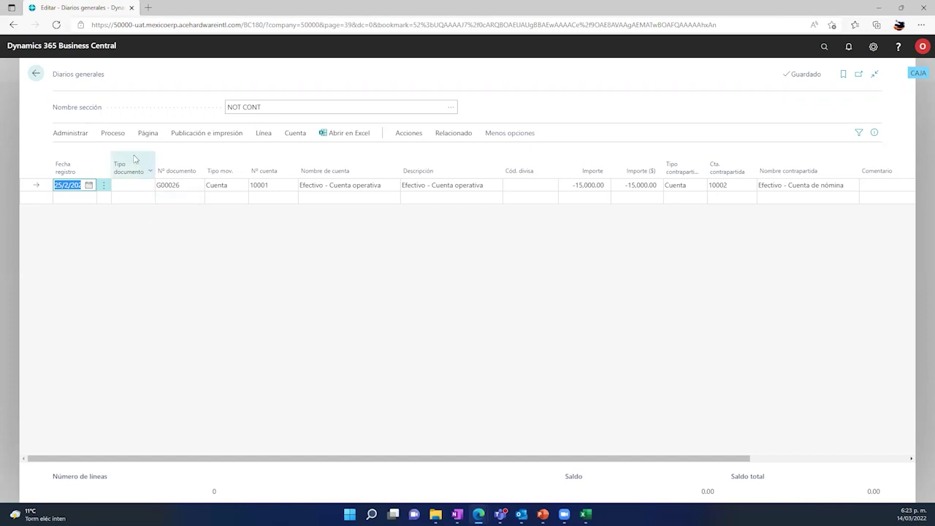
click(196, 140)
click(80, 154)
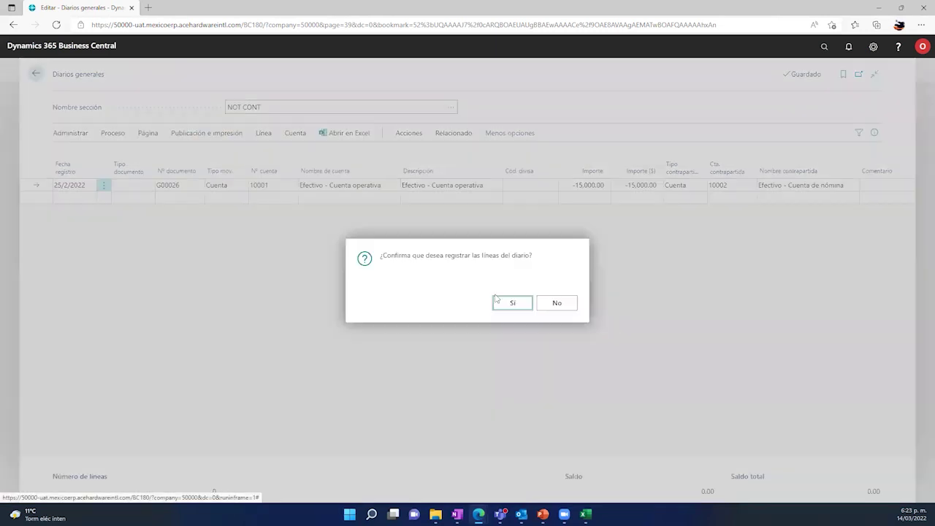
click(501, 301)
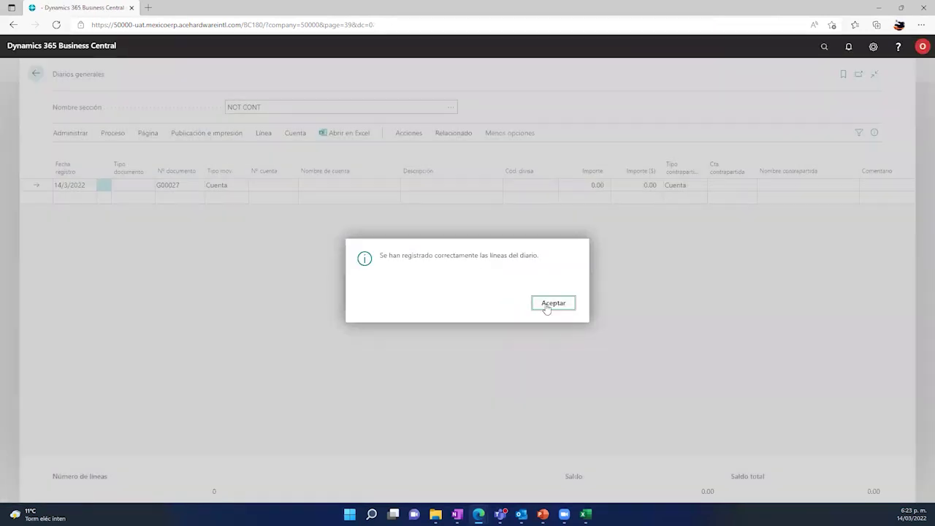
click(553, 303)
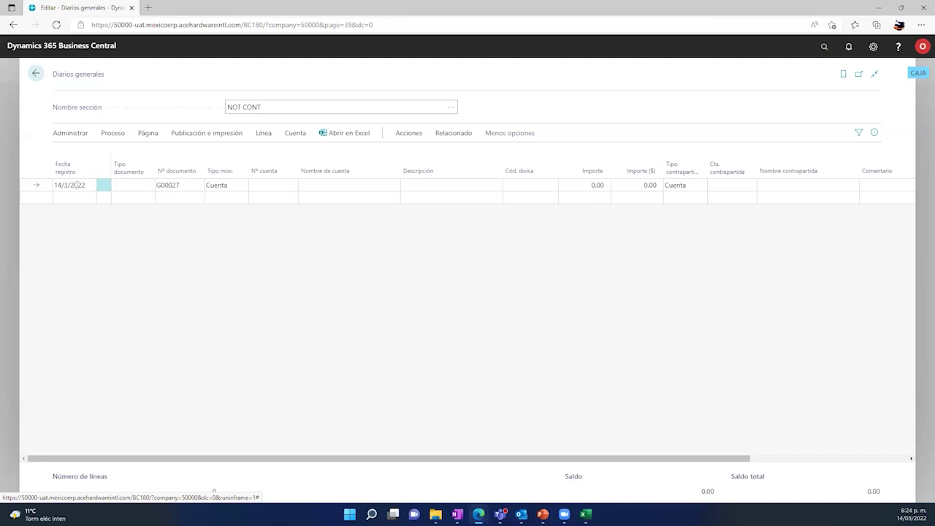
Enter two journal lines for salary accounts 60005 and 60015, filtering the account lookup with 6*.
click(261, 185)
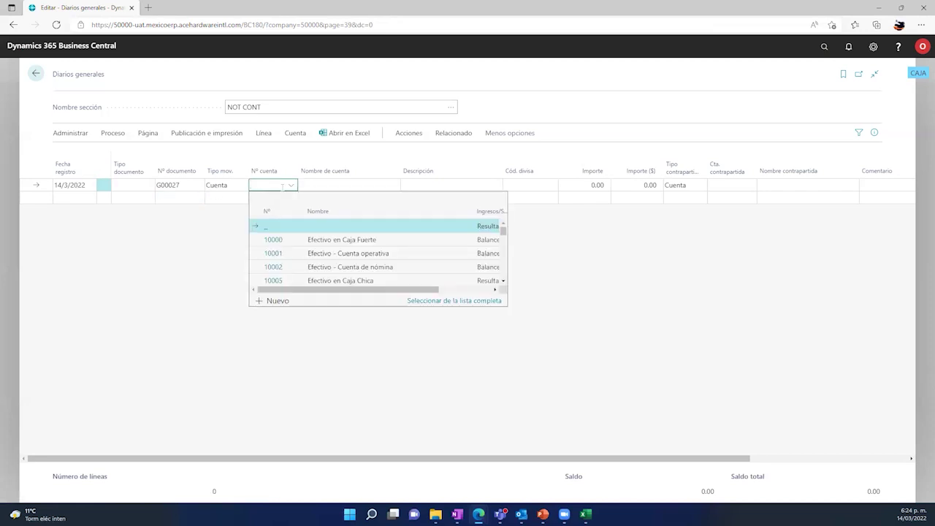
text(6*)
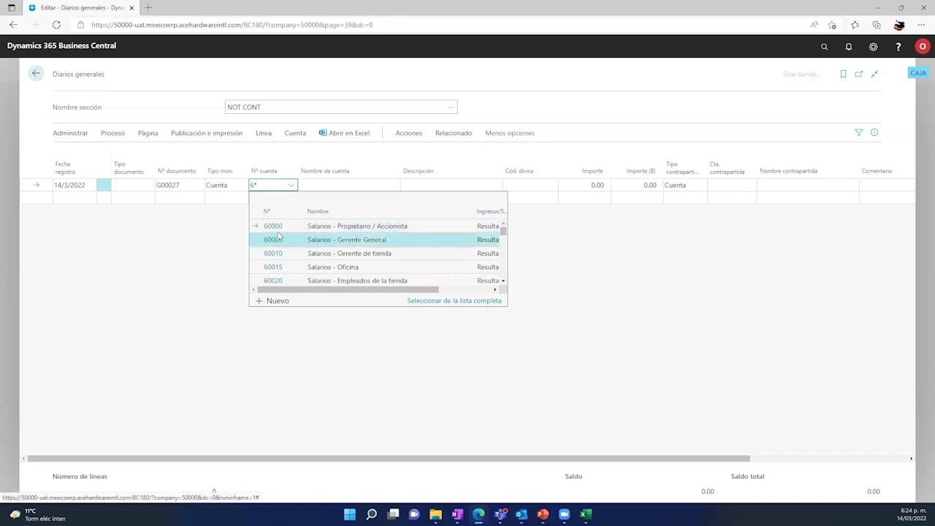
click(276, 239)
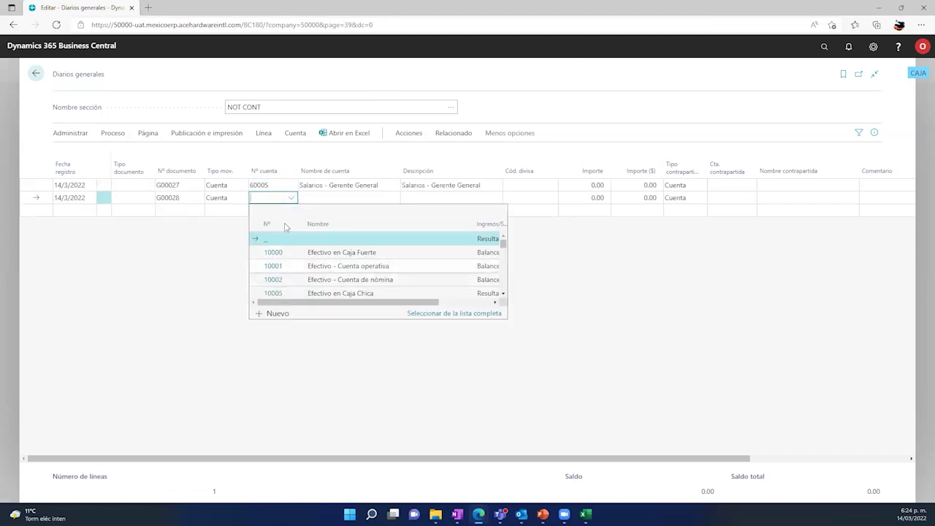
text(6*)
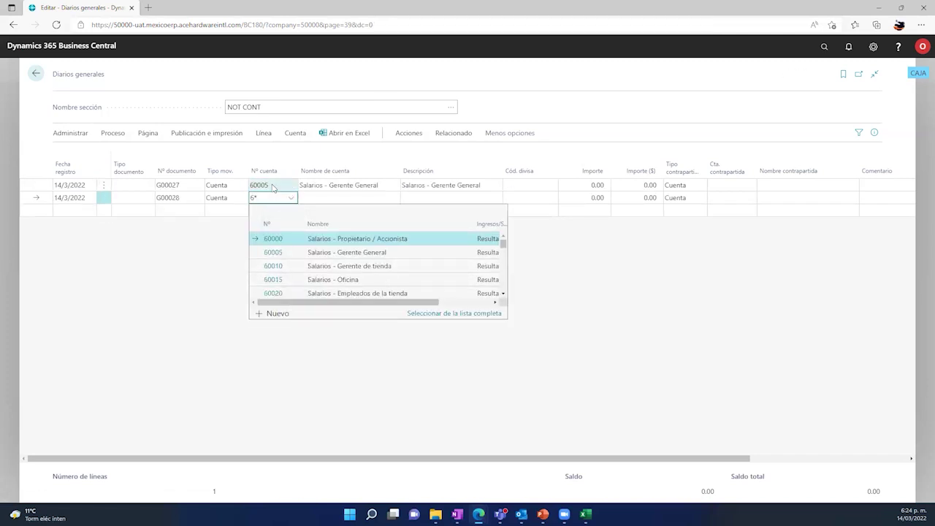
click(266, 281)
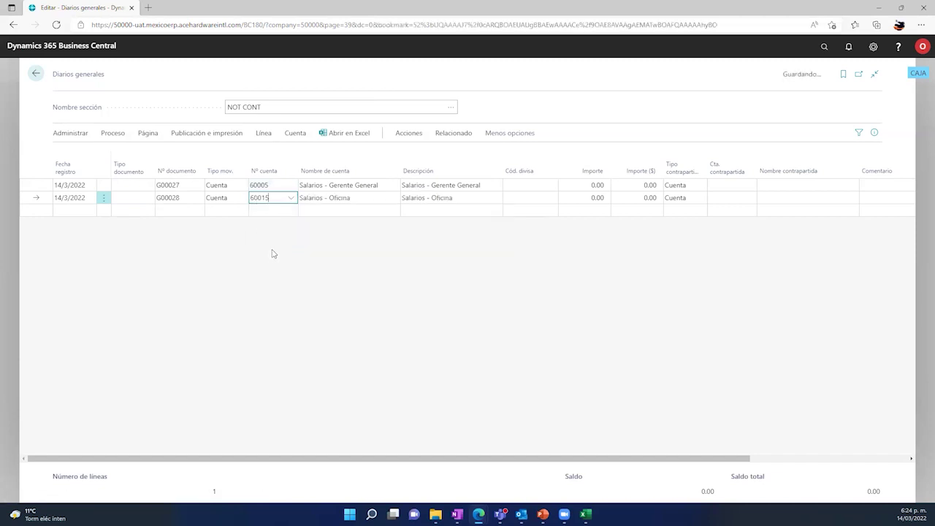
Add two more journal lines for salary accounts 60020 and 60000, filtering the account lookup with 6*.
click(288, 214)
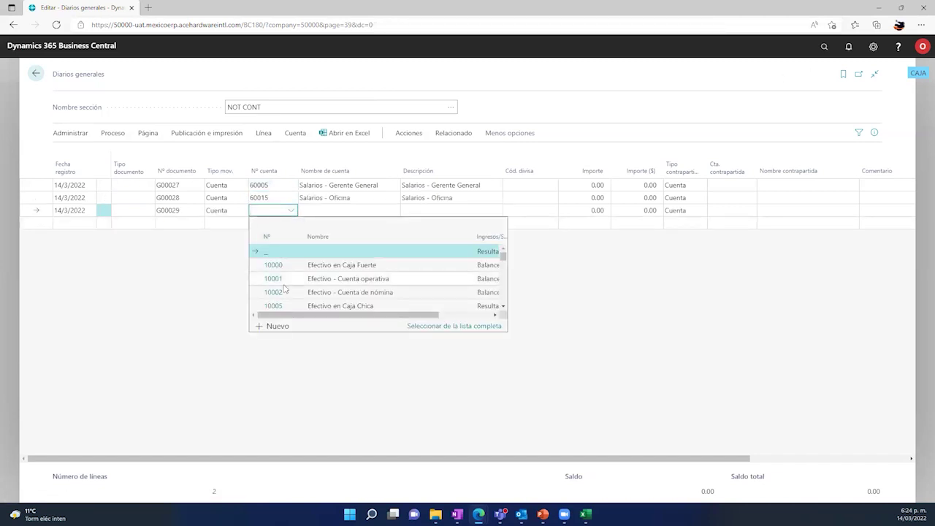
text(5)
text(6)
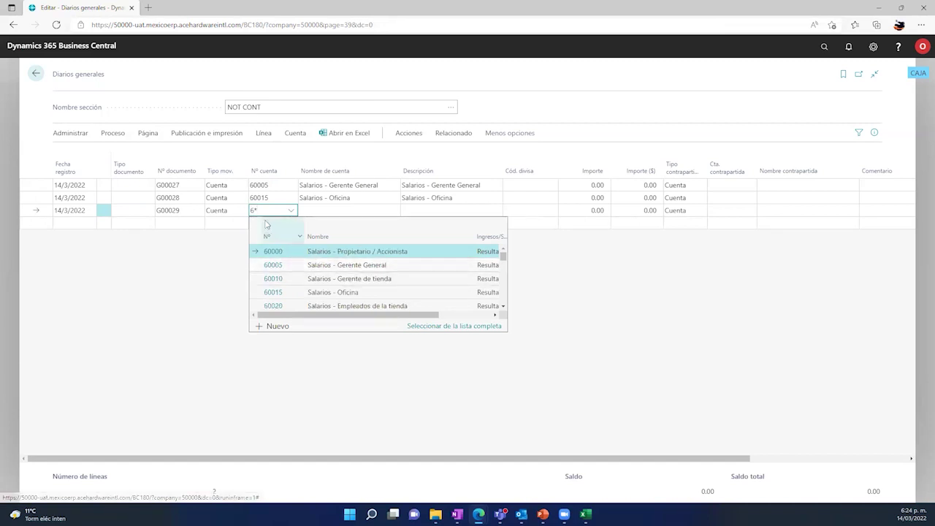
click(290, 305)
click(290, 223)
click(291, 224)
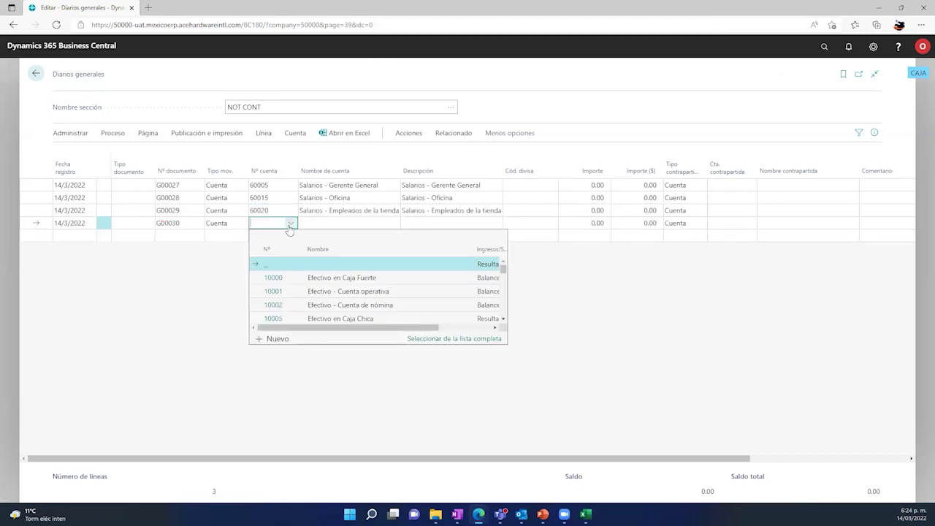
text(6*)
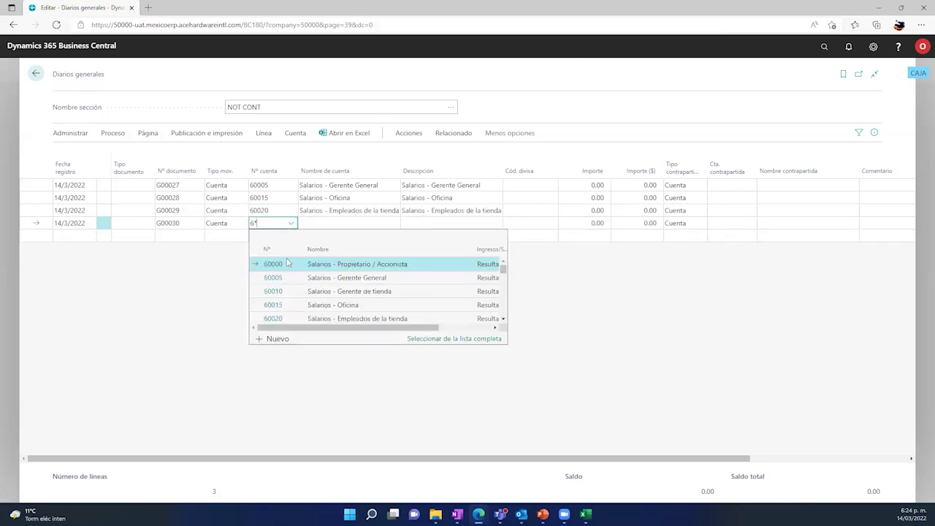
click(285, 264)
Add a fifth journal line for account 23000, Provision de Nómina, filtering the account lookup with 2*.
click(268, 235)
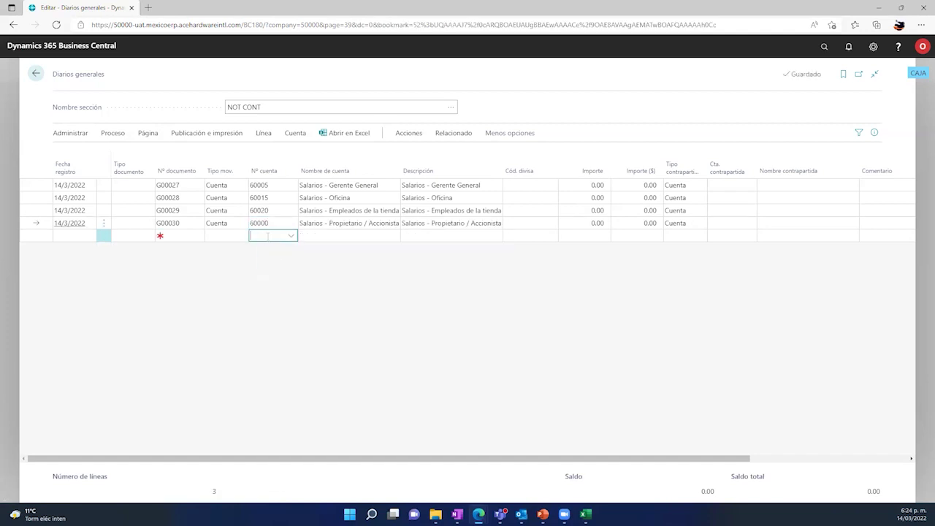
text(2*)
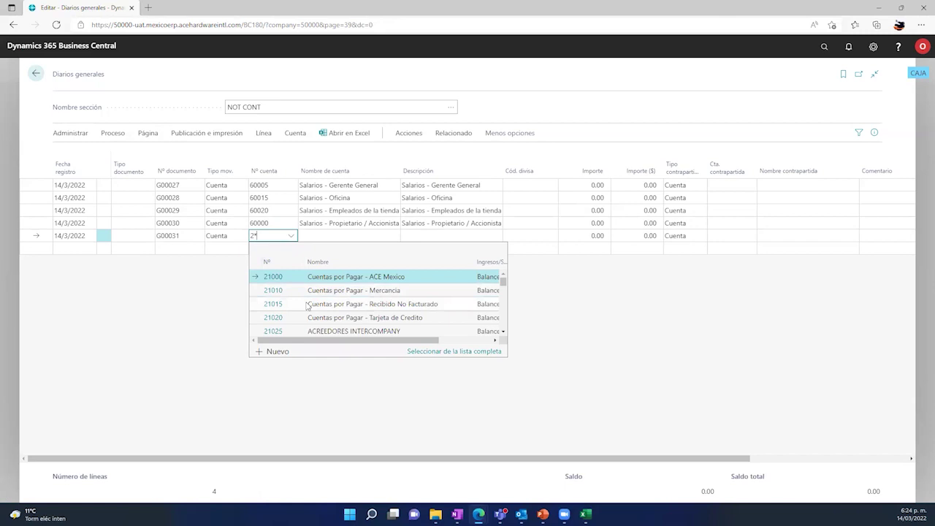
scroll(307, 306, down, 1)
scroll(307, 305, down, 1)
click(307, 305)
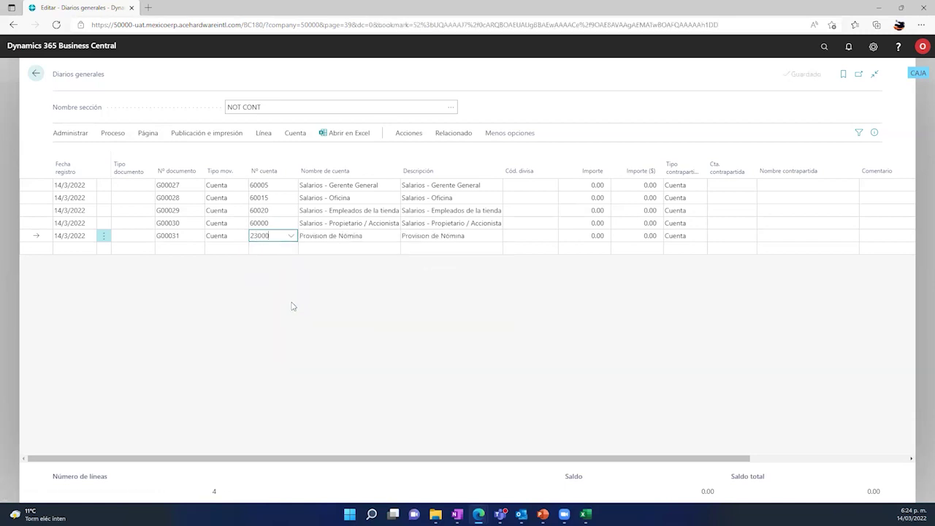
Set the Importe to -100 on the four salary lines and to 4,000 on the Provision de Nómina line.
click(585, 185)
text(-10)
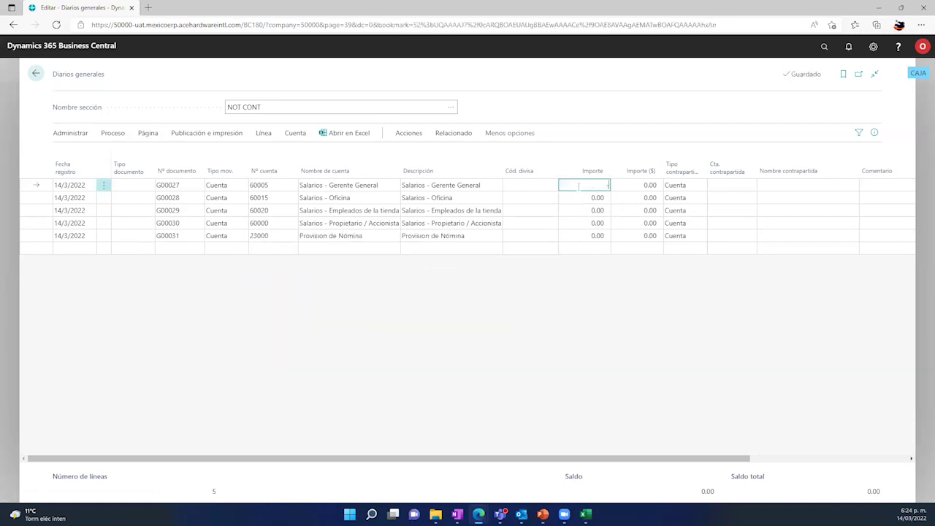
text(0)
key(Down)
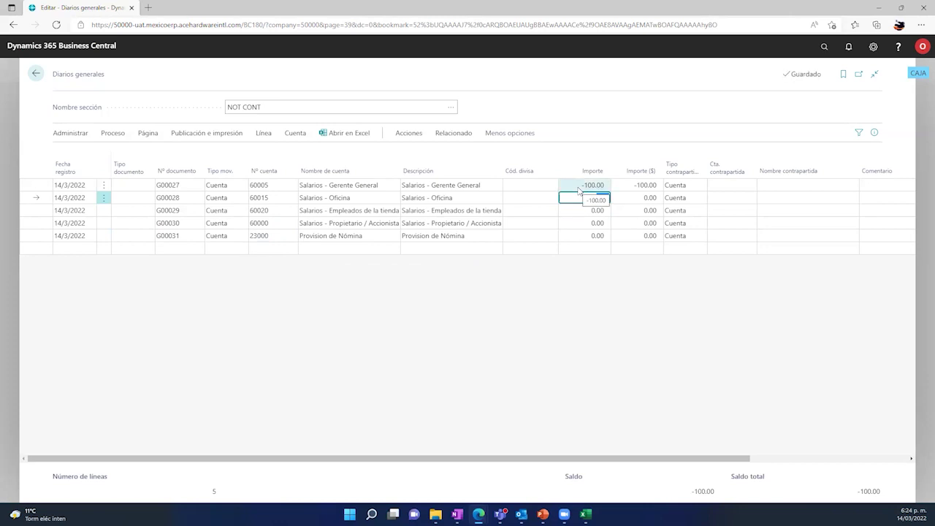
key(F8)
key(Down)
key(F8)
key(Down)
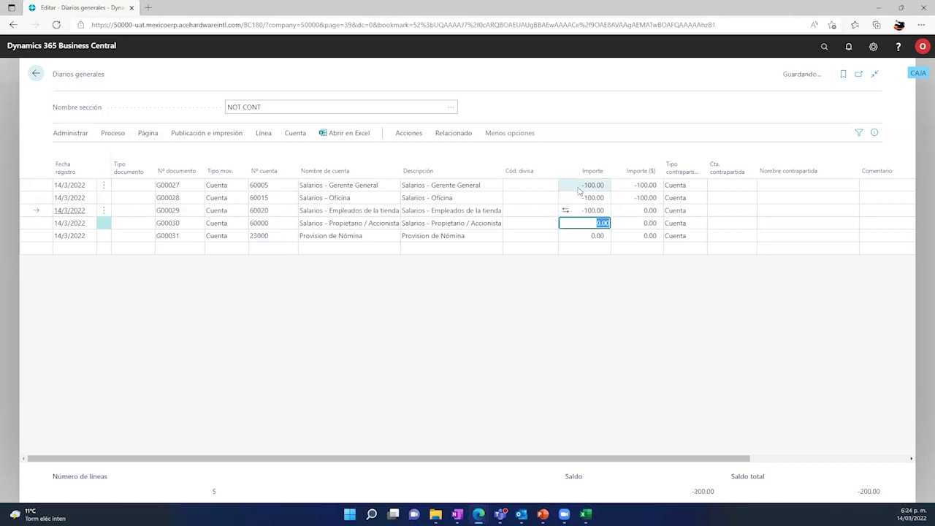
key(F8)
key(Down)
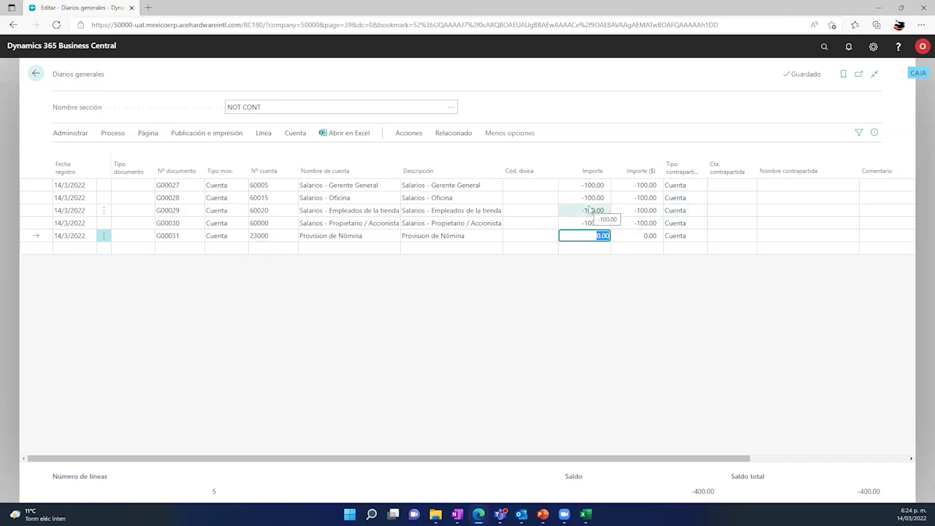
text(4000)
key(Up)
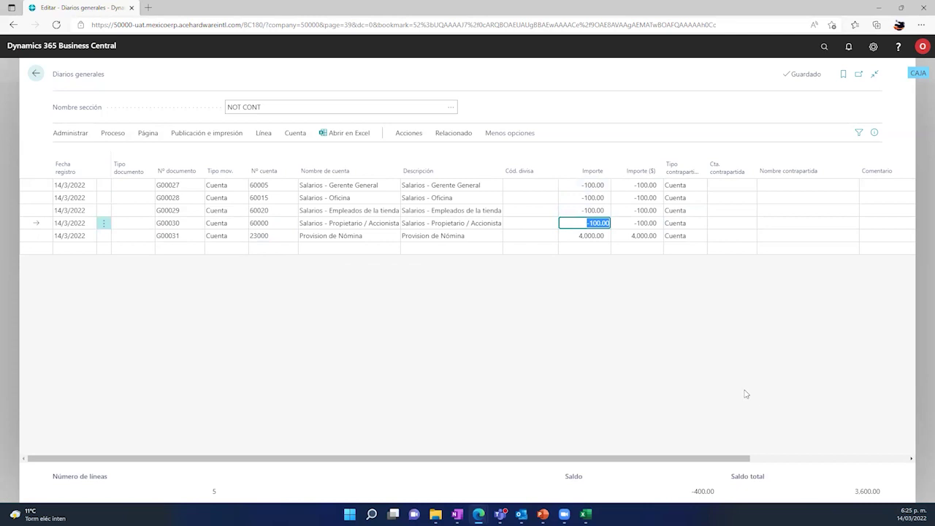
Give the second through fifth journal lines the document number G00027, matching the first line.
click(175, 197)
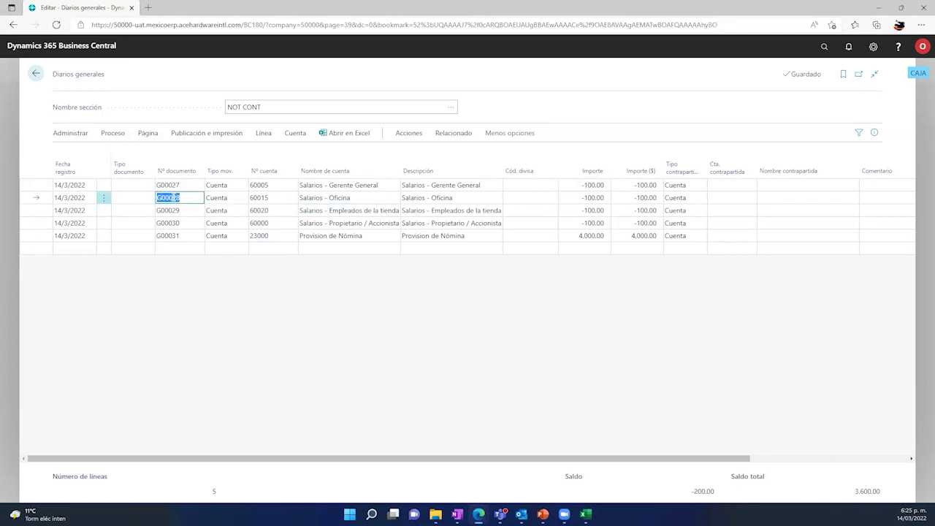
text(G00027)
key(Down)
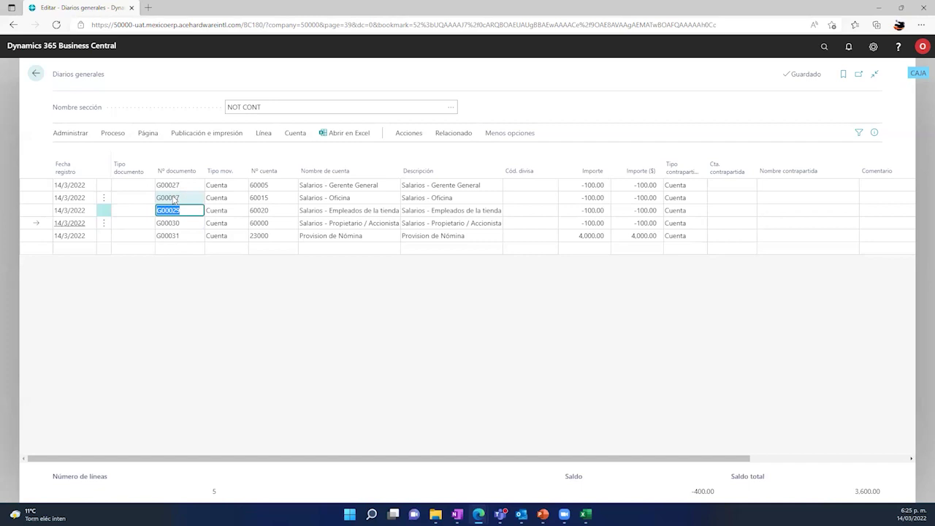
click(189, 211)
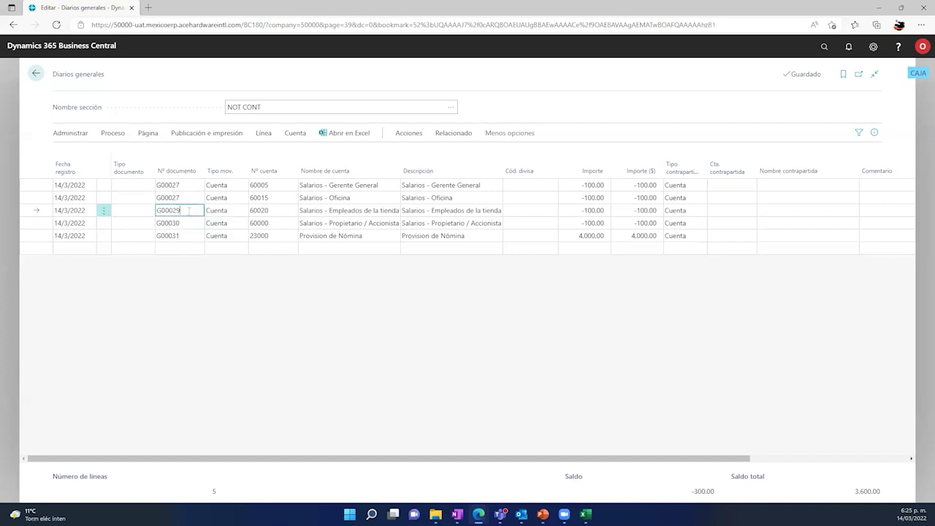
text(7)
key(Down)
key(F8)
key(Down)
key(F8)
key(Up)
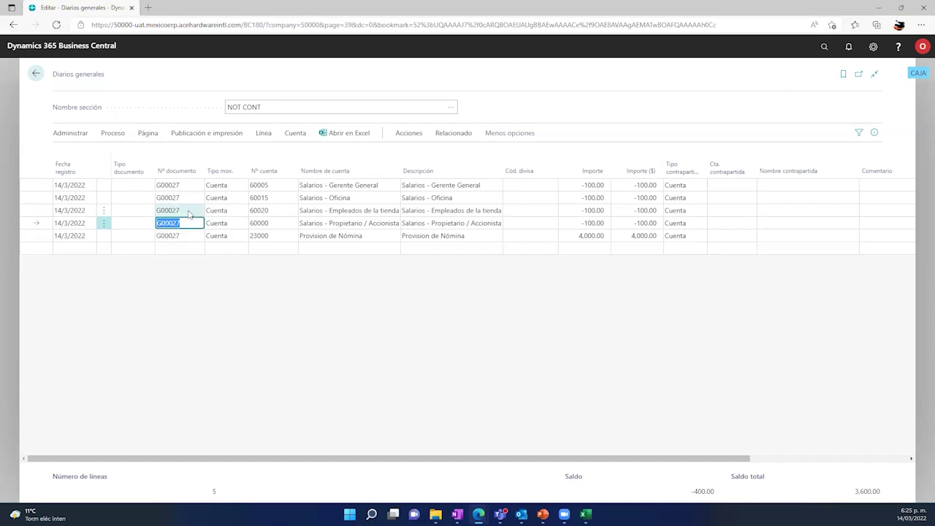
Correct the Importe of the Provision de Nómina line to 400.
click(585, 236)
click(599, 235)
key(BackSpace)
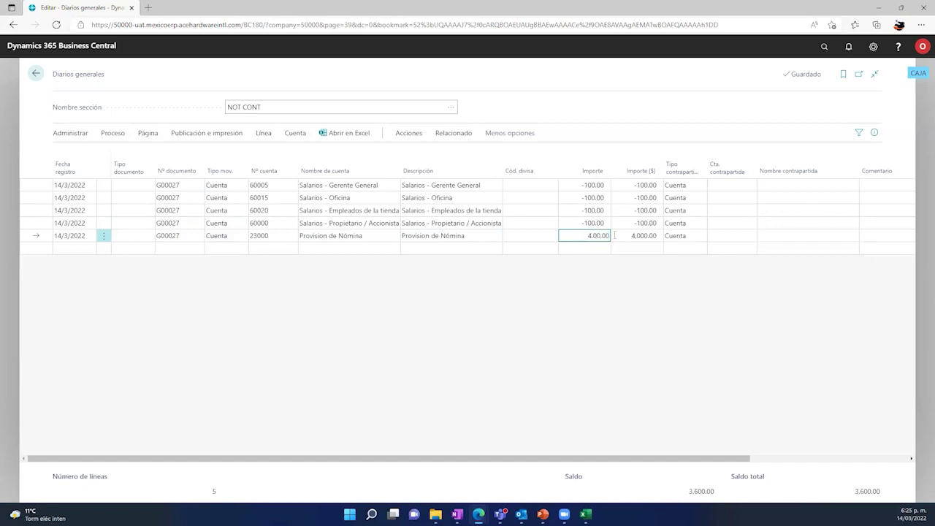
text(0)
click(598, 224)
click(597, 235)
text(400)
key(Up)
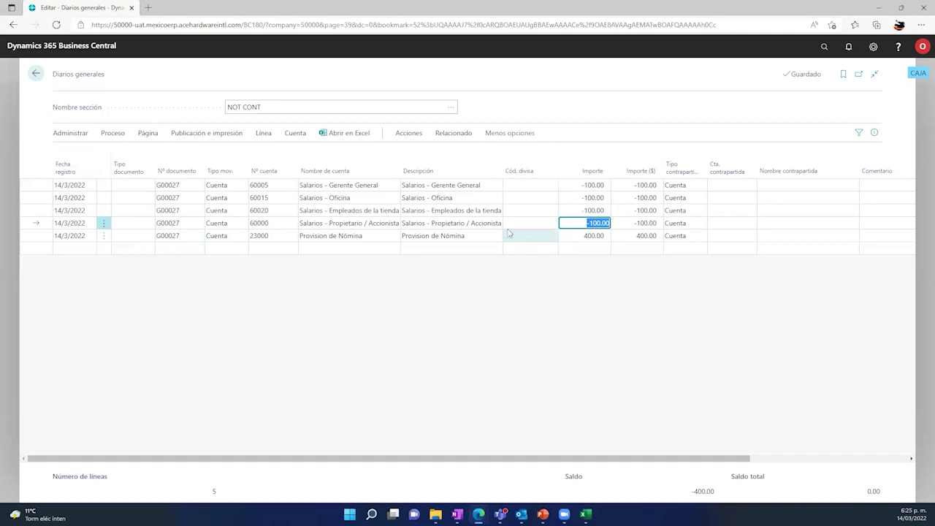
click(448, 238)
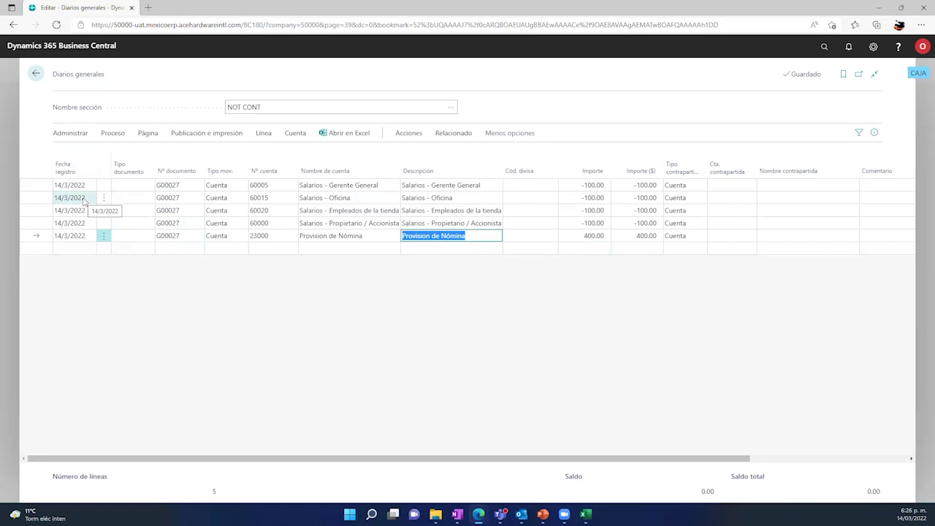
Save the lines as a standard general journal with code and description NÓMINA, including the amounts, and acknowledge its creation.
click(409, 135)
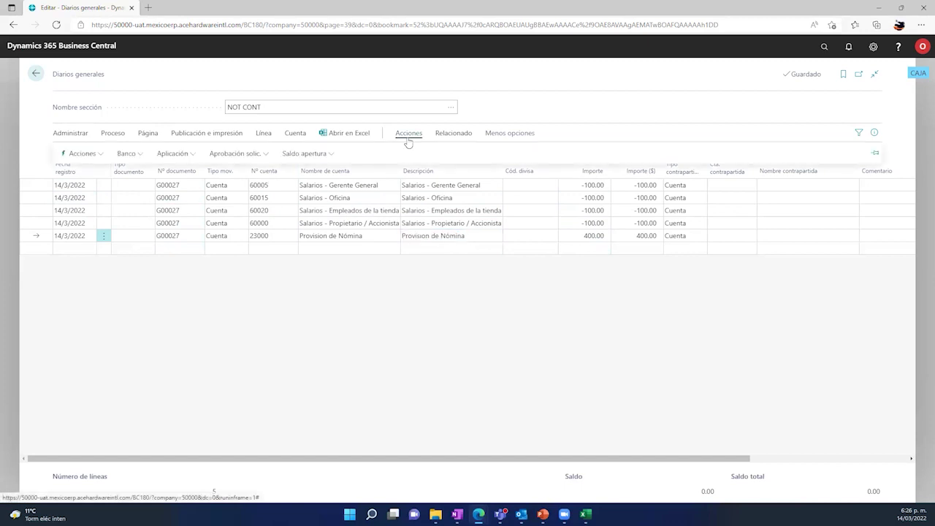
click(83, 155)
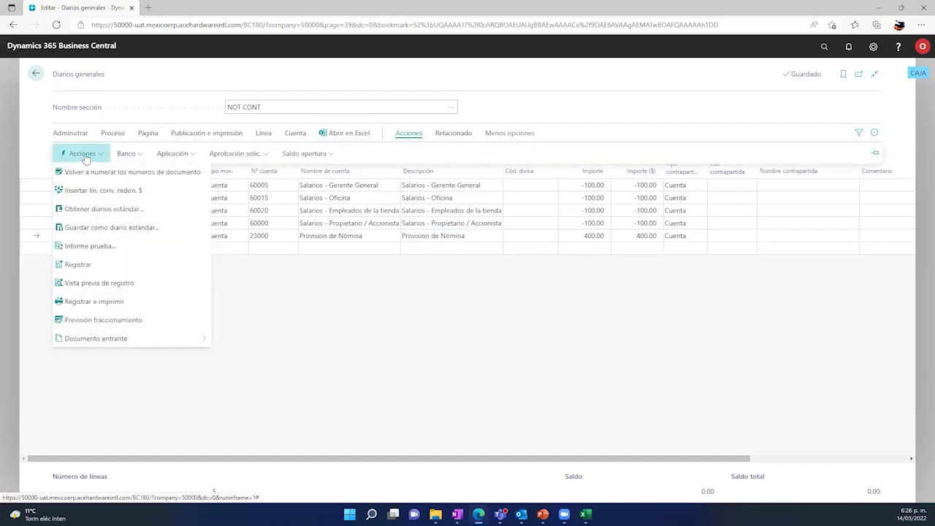
click(101, 227)
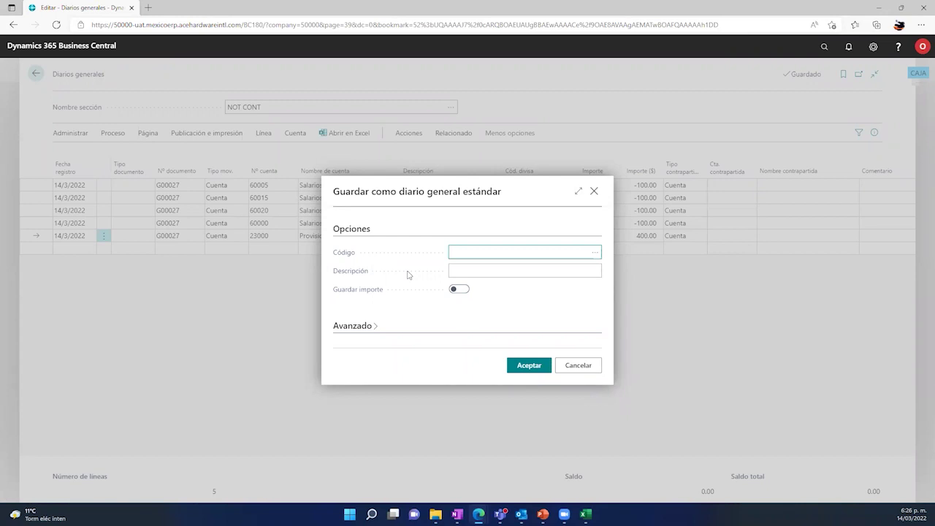
text(NÓMINA)
key(shift+Home)
key(ctrl+c)
click(462, 267)
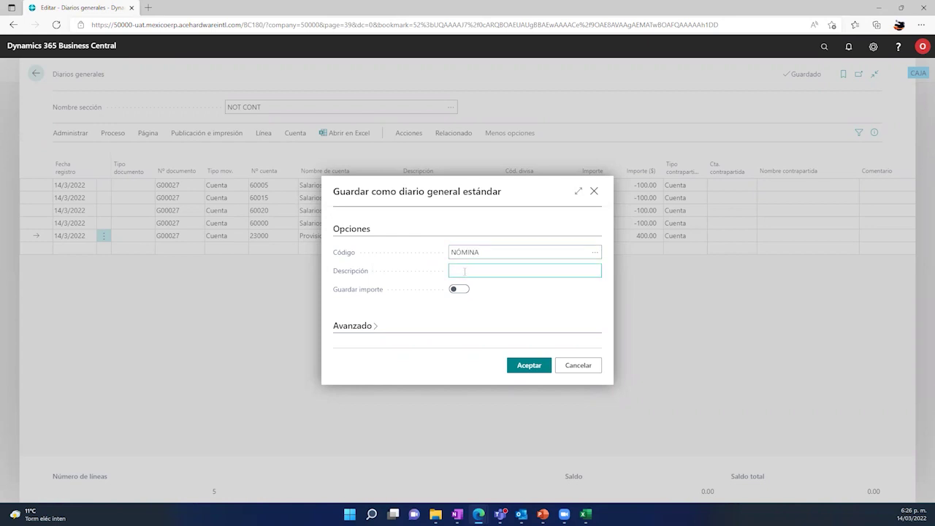
key(ctrl+v)
click(463, 290)
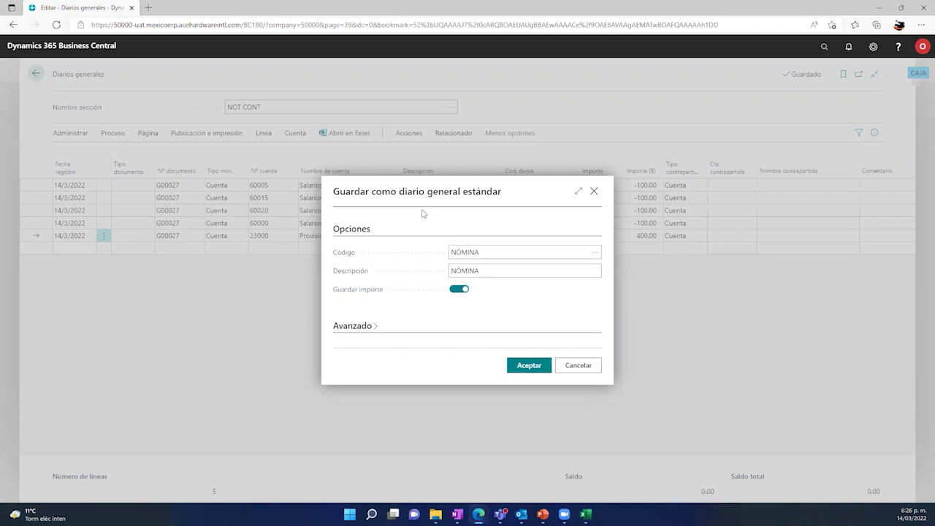
click(542, 366)
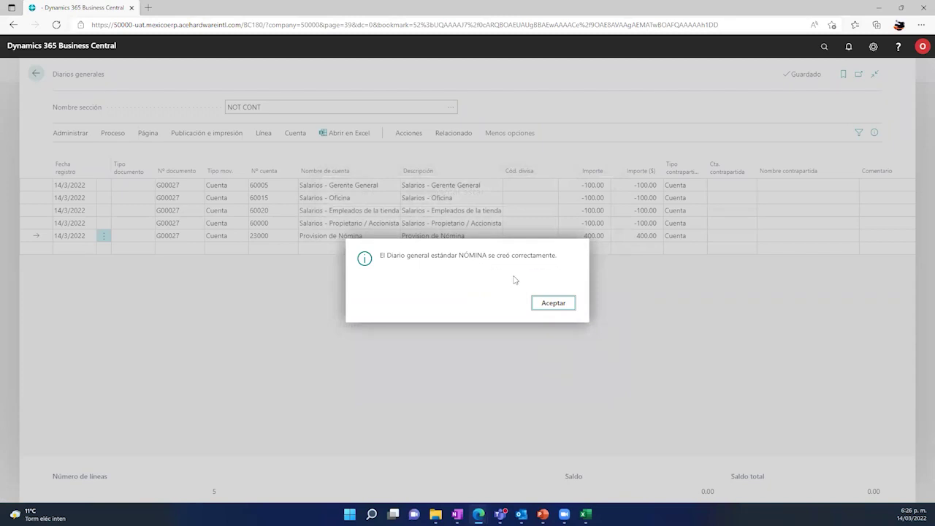
click(555, 304)
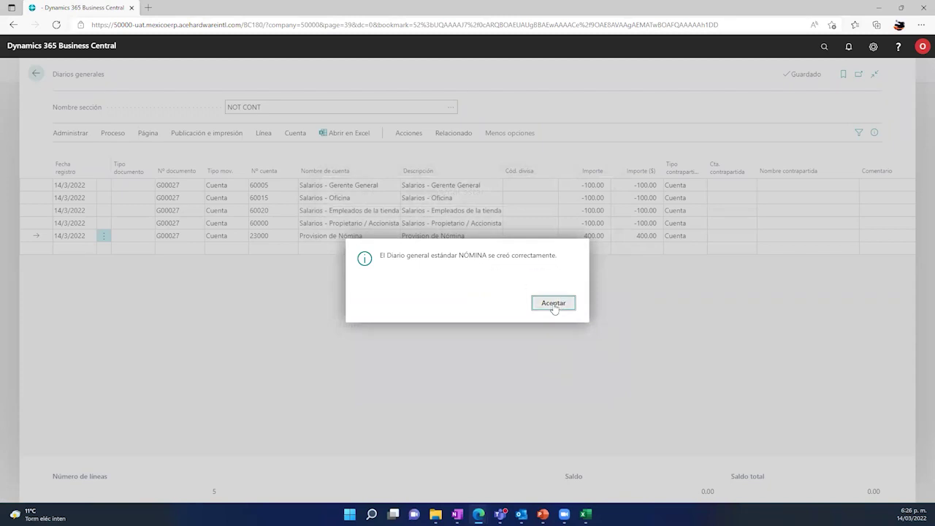
Preview the posting of the payroll lines, review the resulting Mov. contabilidad entries, and return to the journal.
click(207, 134)
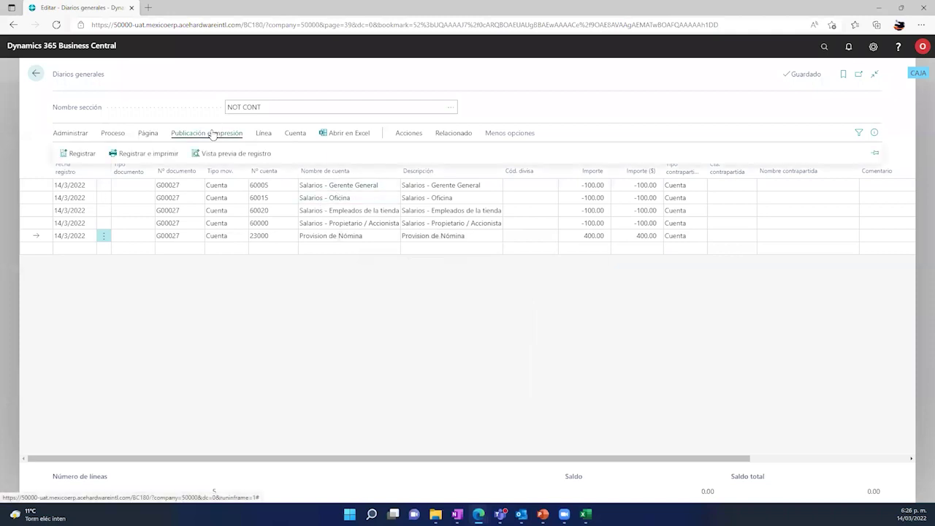
click(211, 153)
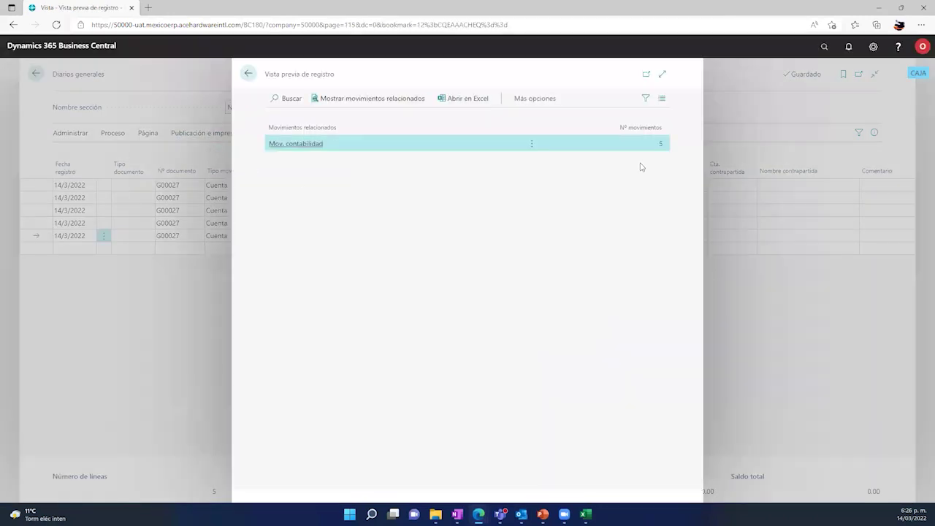
click(661, 147)
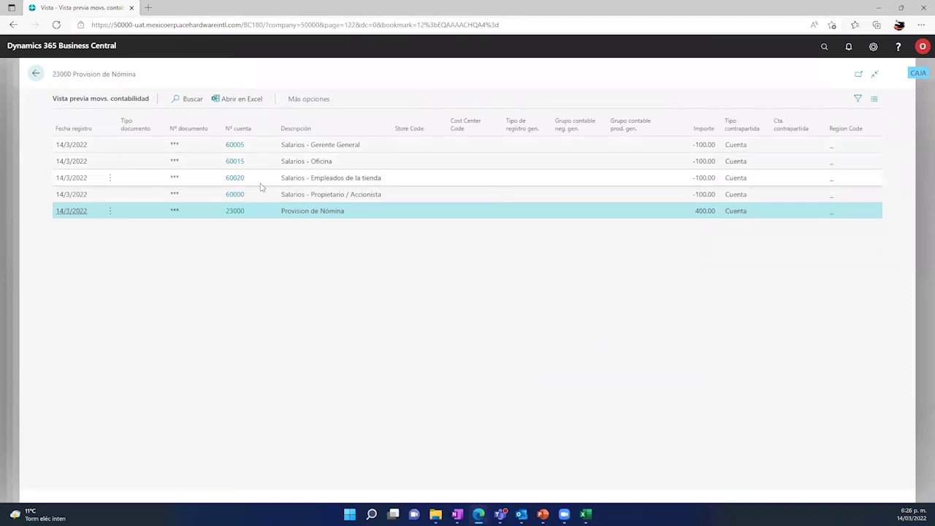
click(36, 73)
click(251, 74)
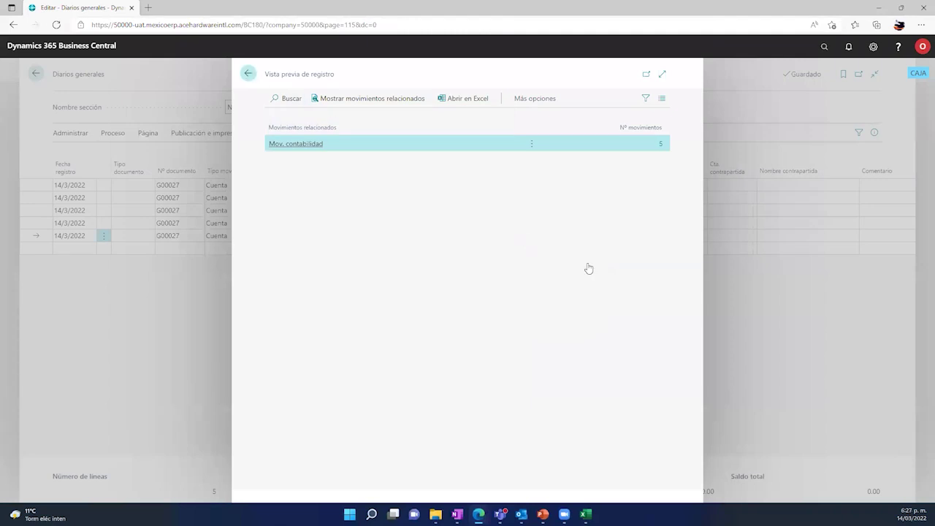
Reverse the signs of the payroll amounts: Importe 100 on the four salary lines and -400 on the Provision de Nómina line.
click(582, 185)
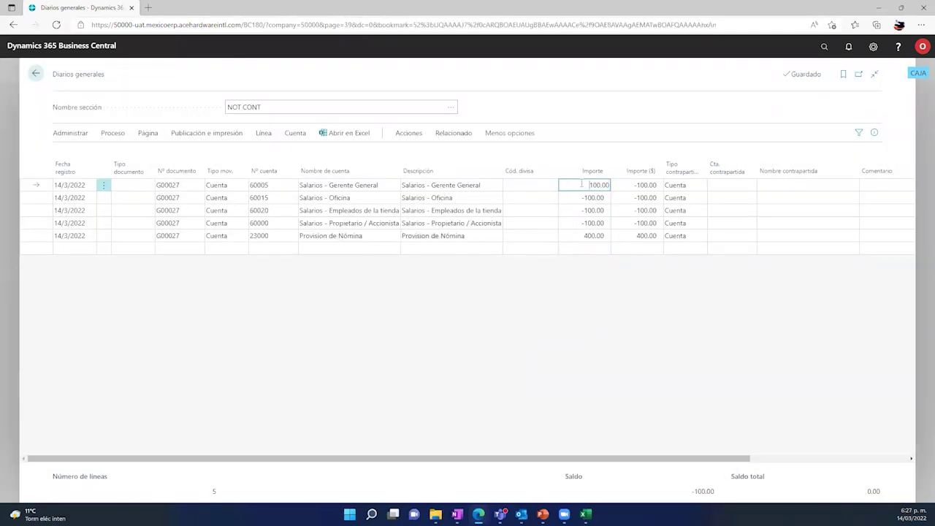
click(572, 195)
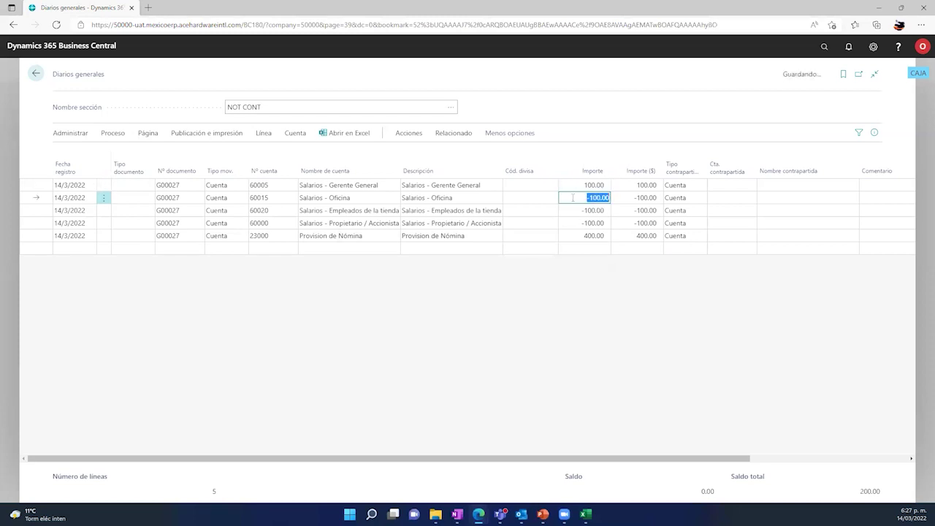
click(572, 194)
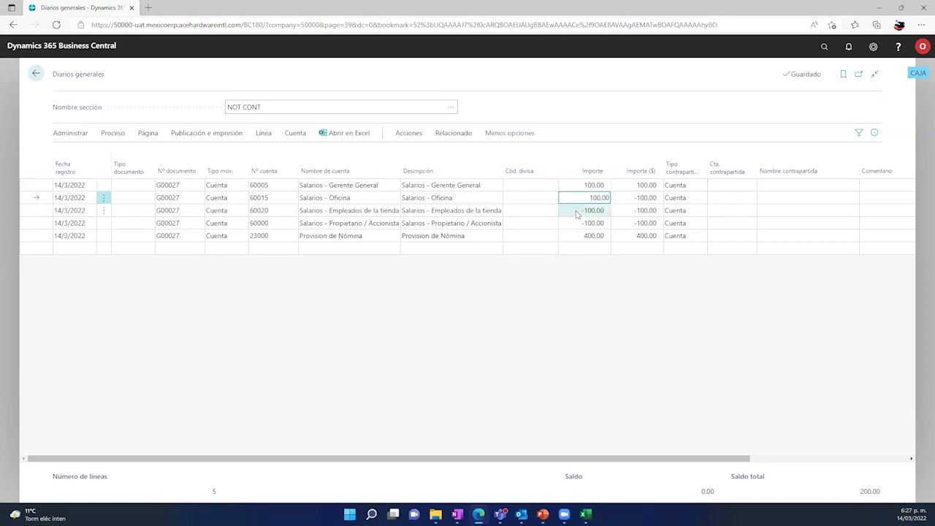
click(577, 210)
click(577, 210)
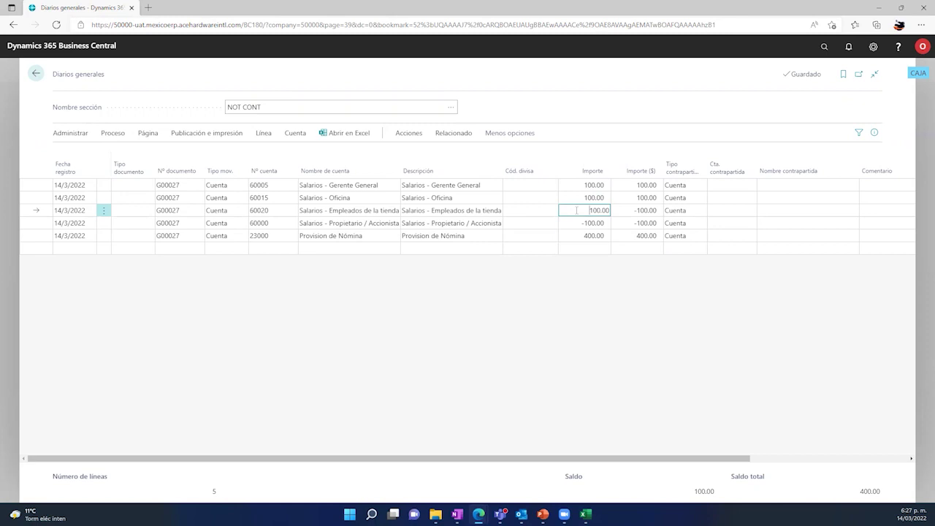
click(566, 221)
click(566, 221)
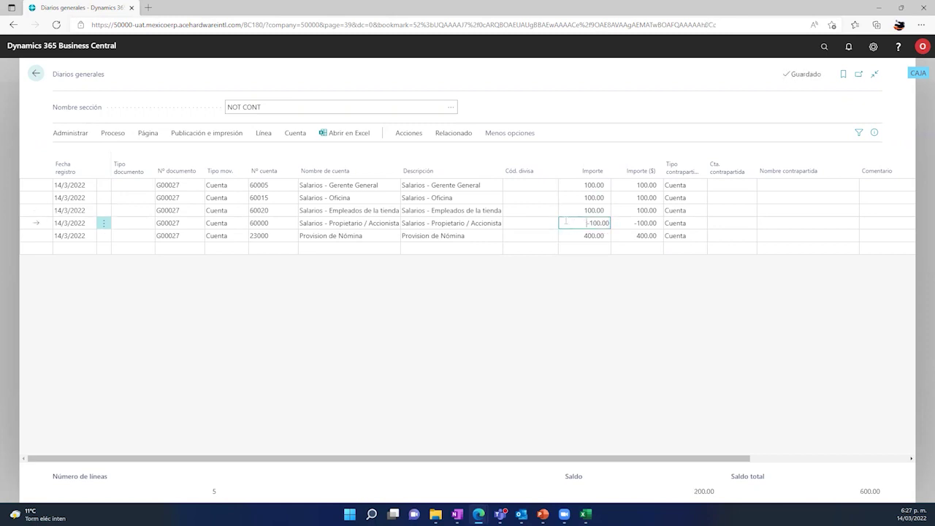
click(572, 235)
click(572, 235)
text(-)
key(Tab)
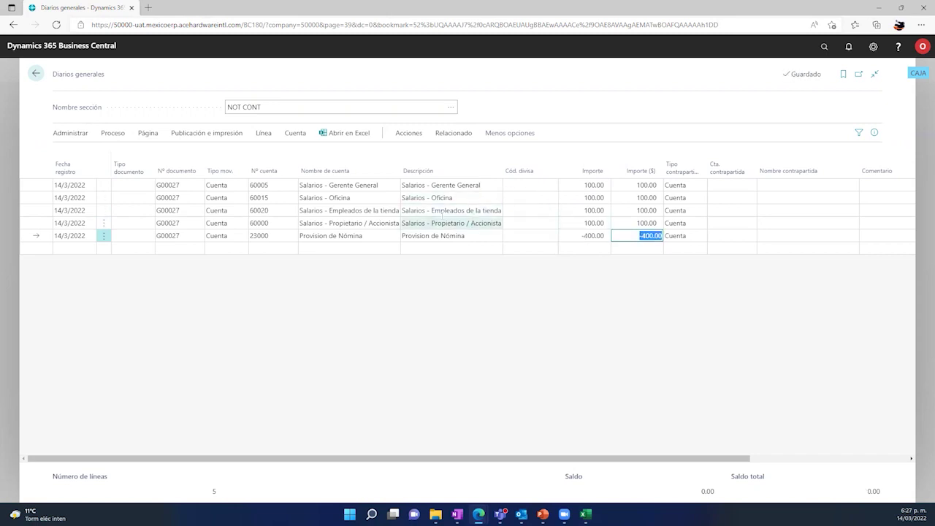
Post the G00027 payroll journal lines and acknowledge the result.
click(181, 136)
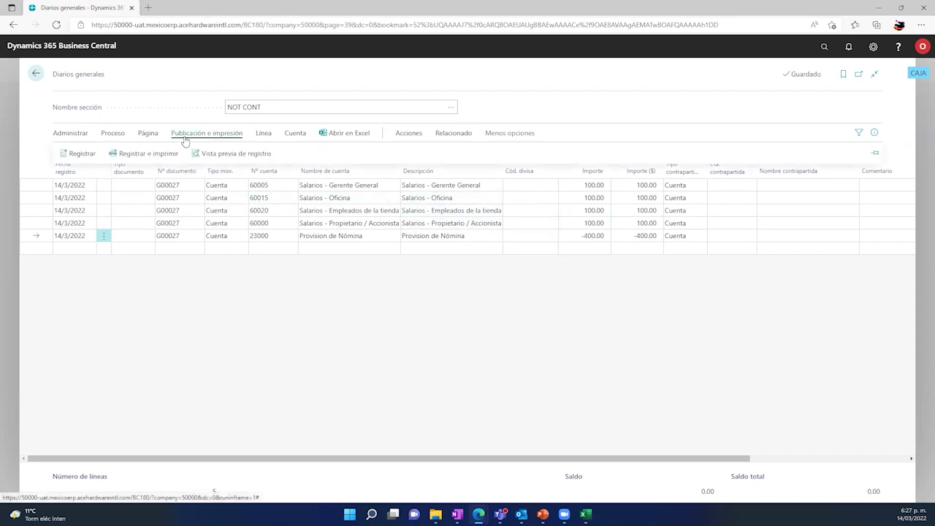
click(76, 155)
click(517, 310)
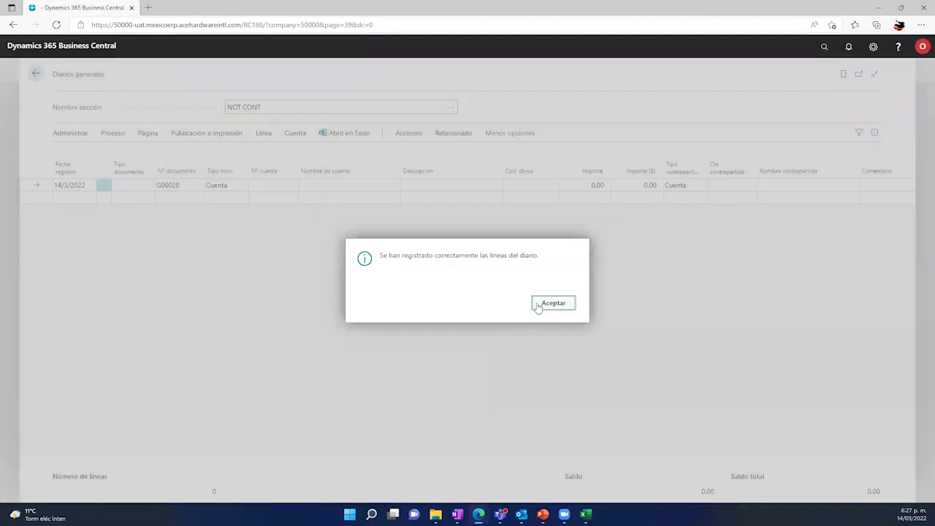
click(552, 303)
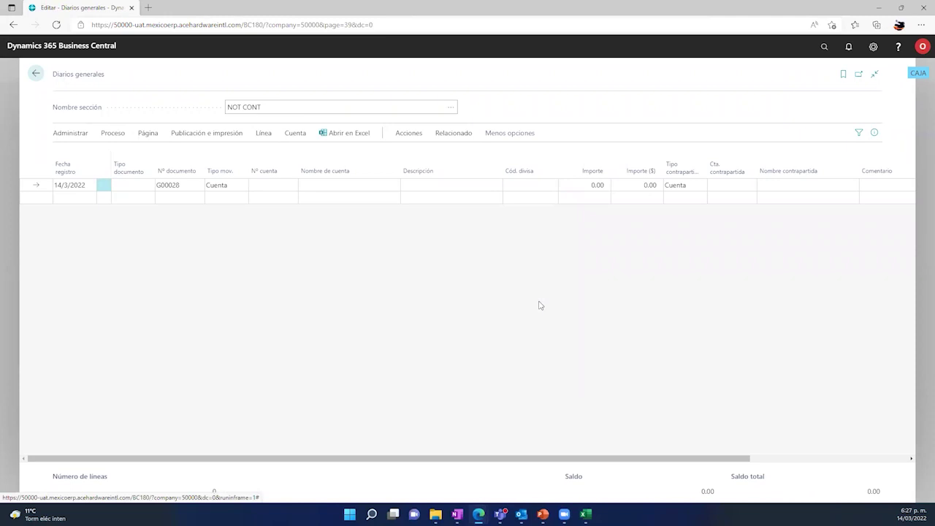
Set the new journal line's posting date to 14/4/2022 and insert the lines of the standard journal with code and description NÓMINA.
click(84, 185)
text(14/4)
key(Tab)
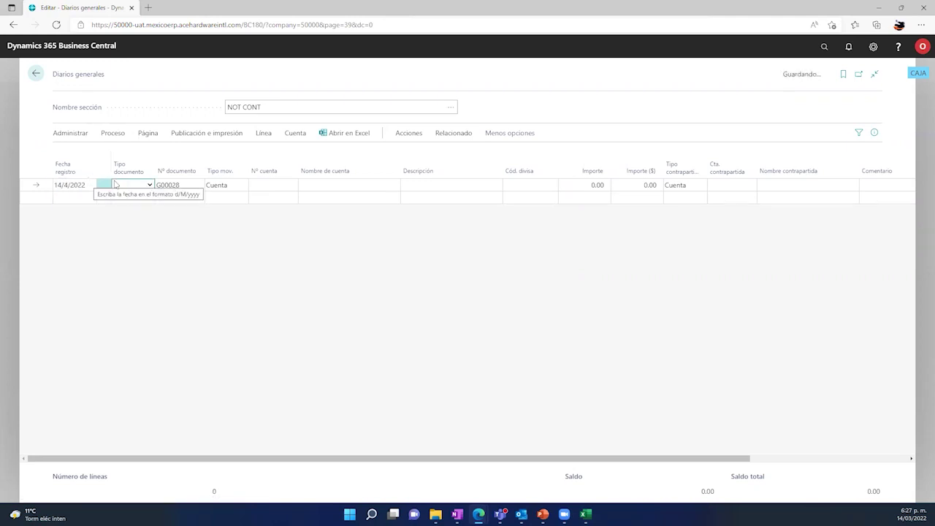
click(400, 136)
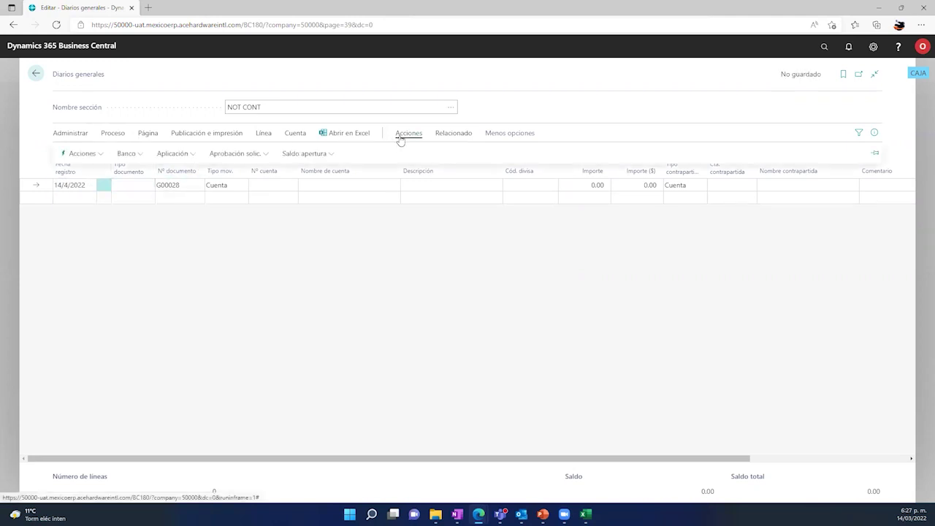
click(98, 156)
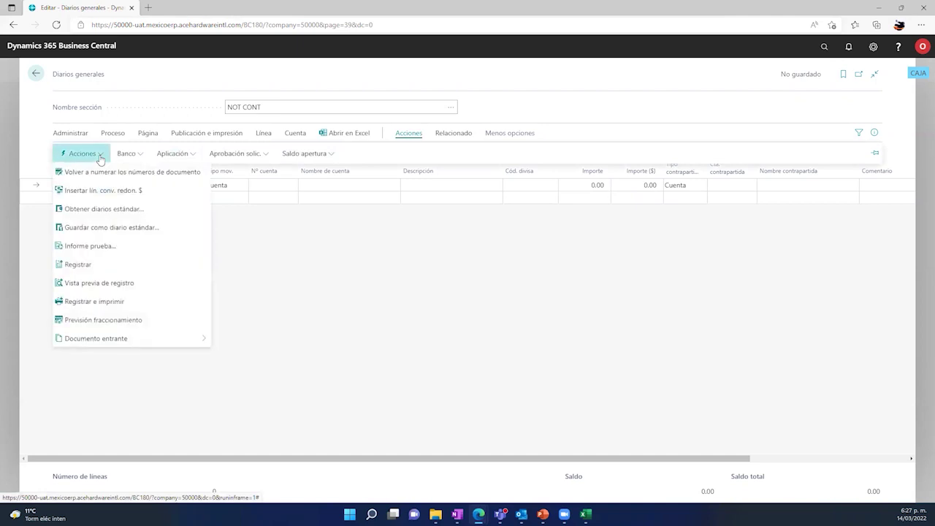
click(110, 210)
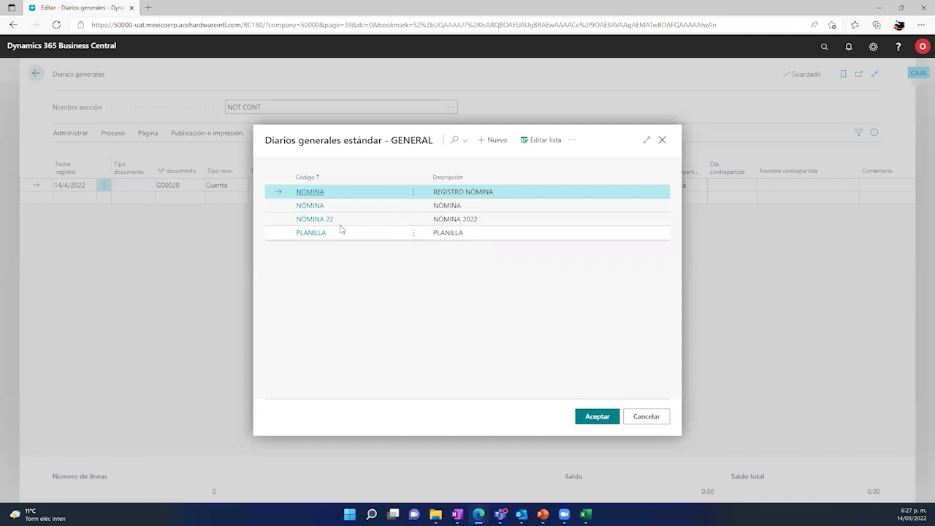
click(357, 207)
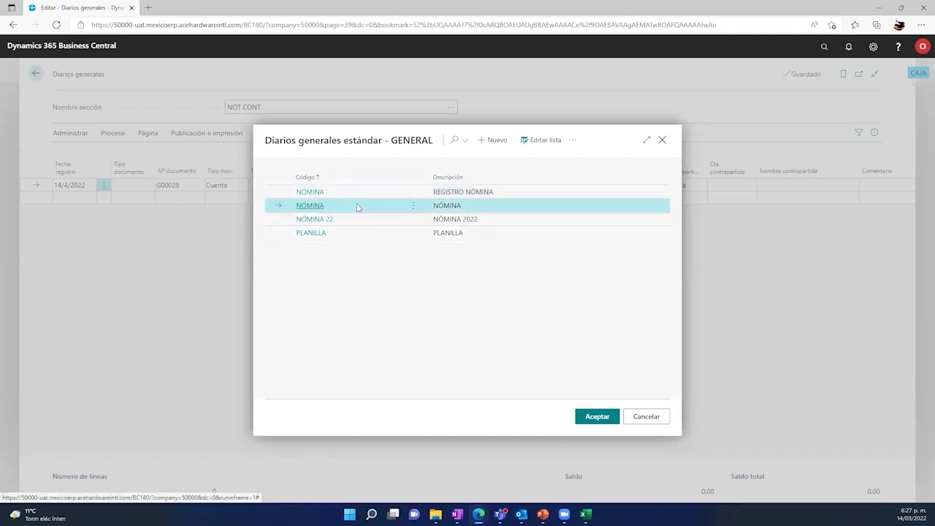
click(580, 418)
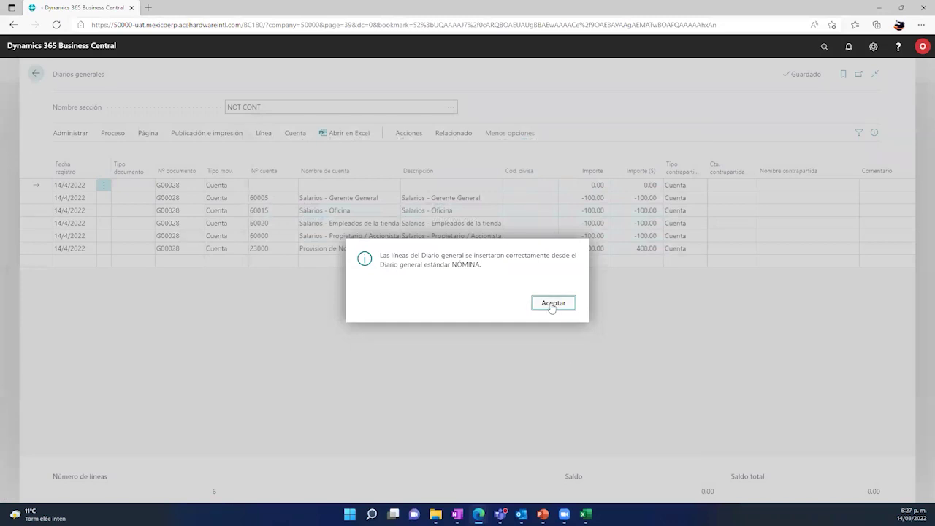
click(552, 304)
Delete the empty first journal line above the inserted payroll lines.
click(103, 186)
click(73, 220)
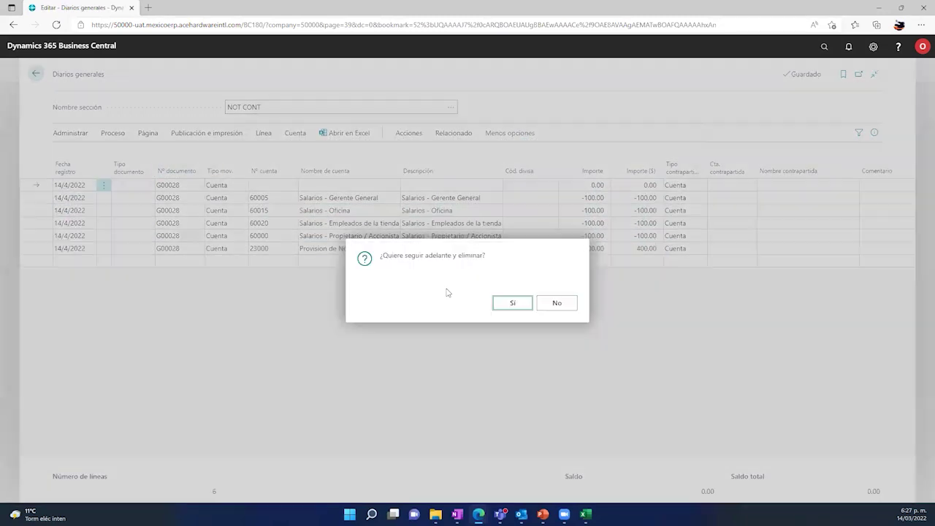
click(513, 303)
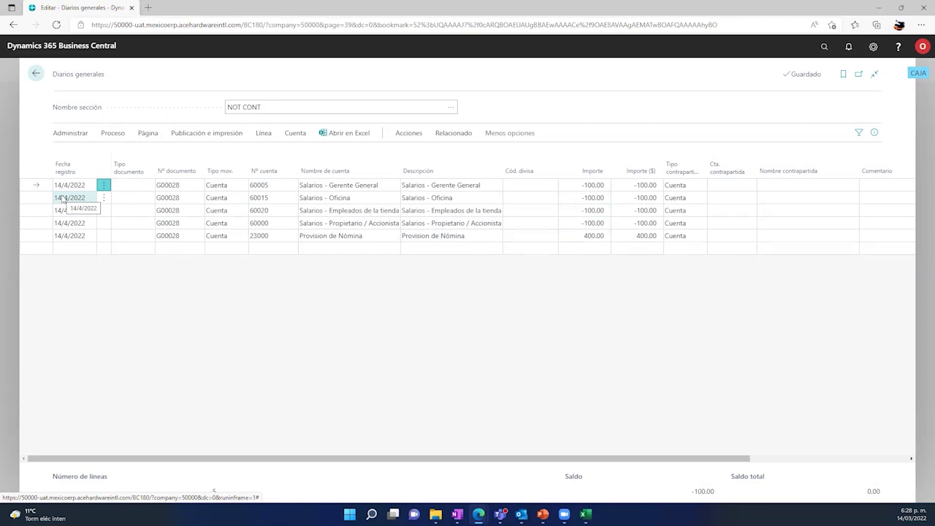
Preview the posting of the inserted NÓMINA lines and go back to the journal.
click(212, 133)
click(225, 155)
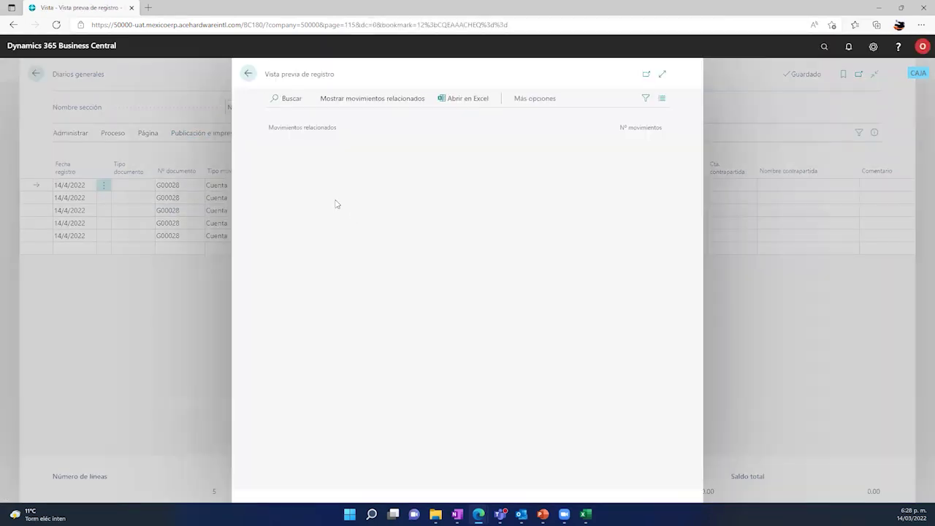
click(248, 73)
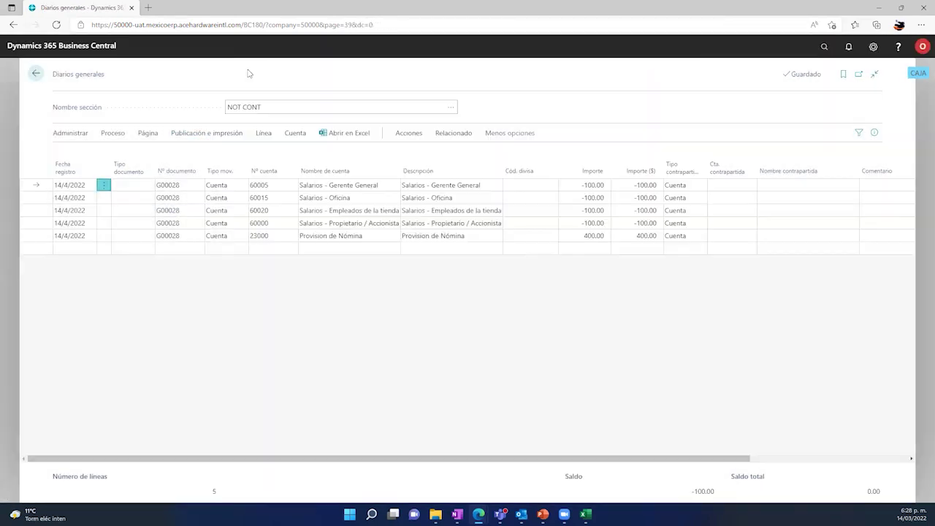
Post the payroll lines dated 14/4/2022 and acknowledge the result.
click(79, 153)
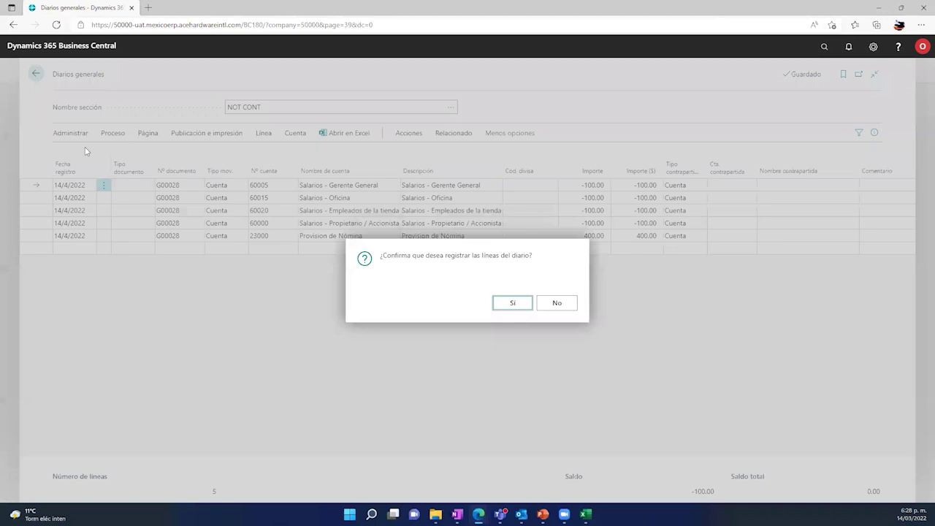
click(496, 304)
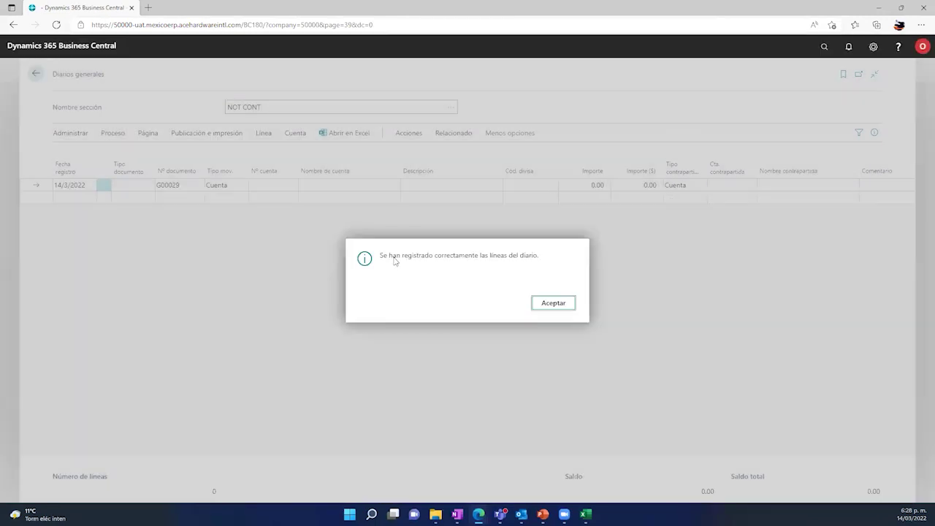
click(549, 301)
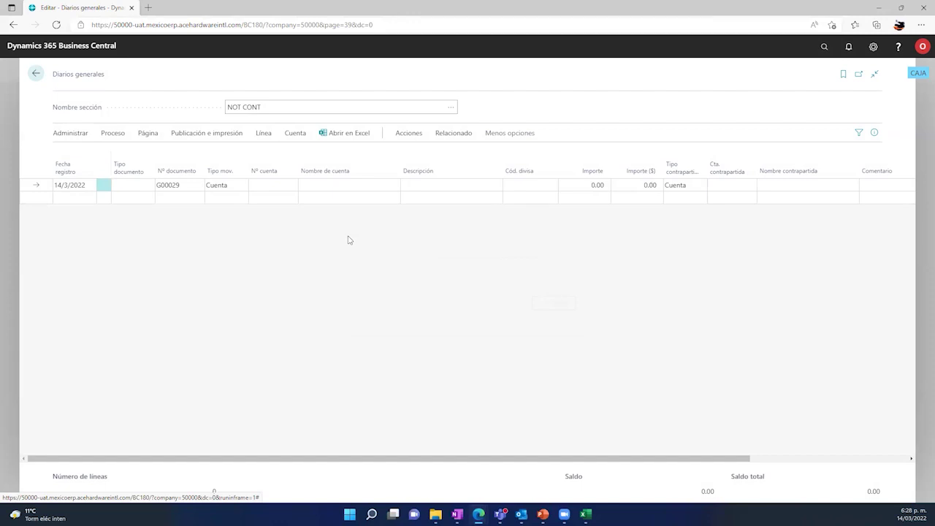
Leave the general journal and open the posted purchase invoices list, Histórico facturas compra, from the historical documents.
click(187, 185)
click(187, 184)
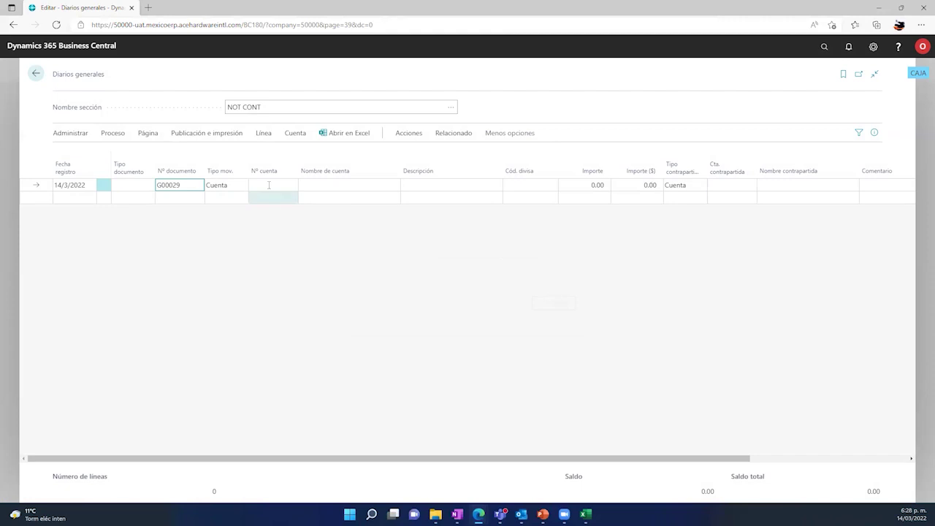
click(38, 75)
click(155, 74)
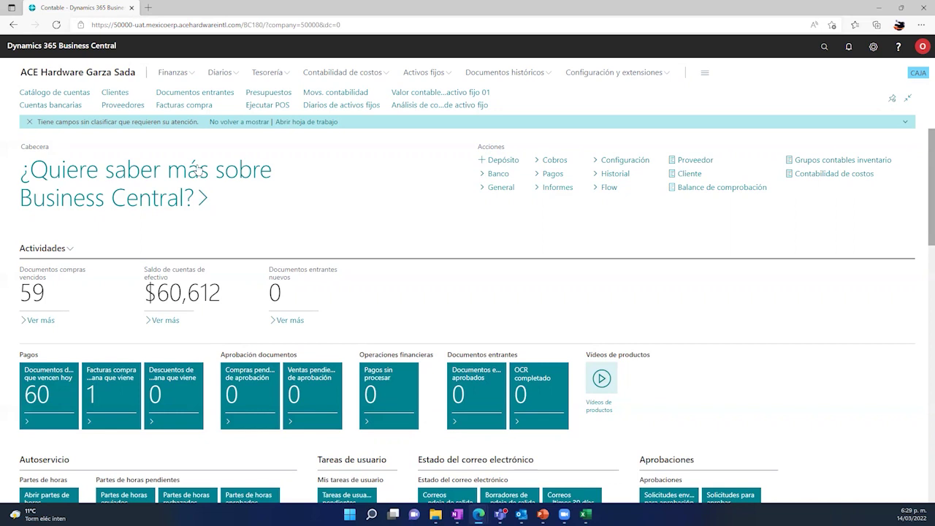
click(536, 75)
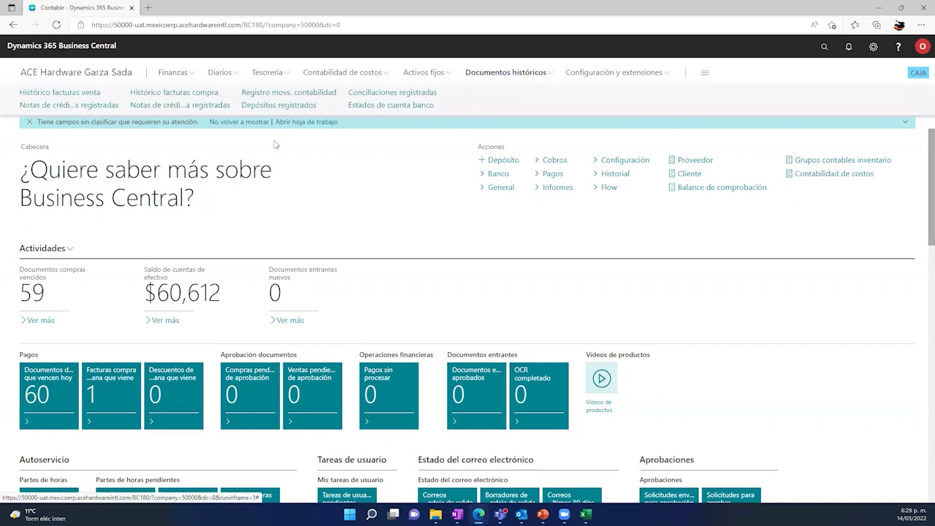
click(180, 93)
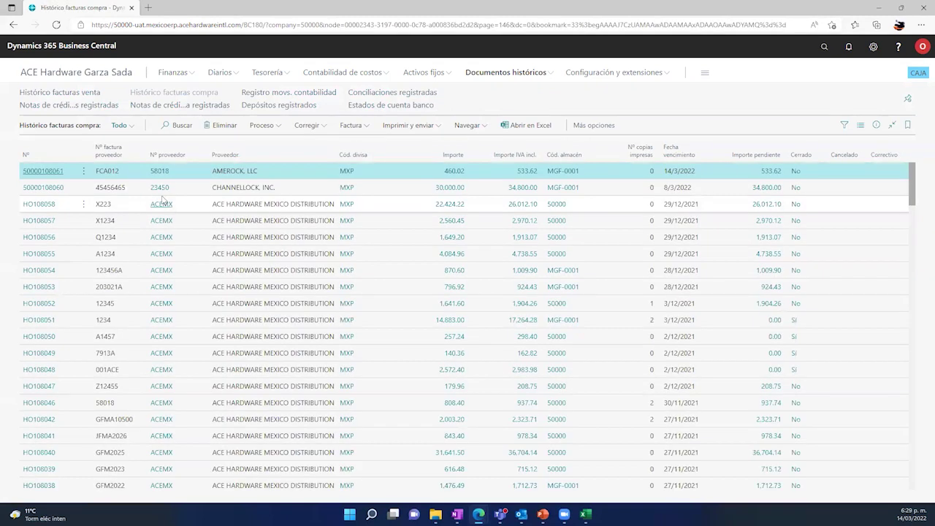
Look through the posted purchase invoices, comparing their Importe pendiente with their Cerrado status.
scroll(161, 201, down, 10)
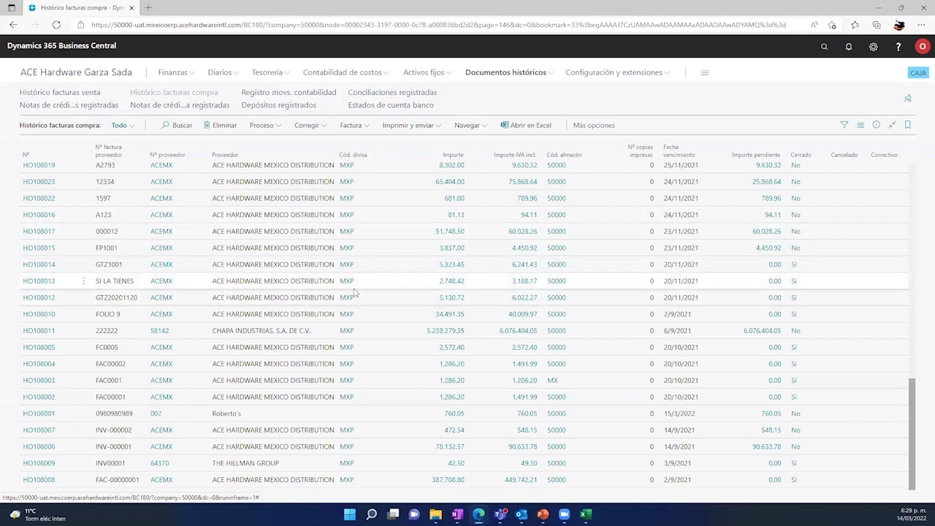
scroll(344, 282, up, 5)
scroll(347, 288, up, 10)
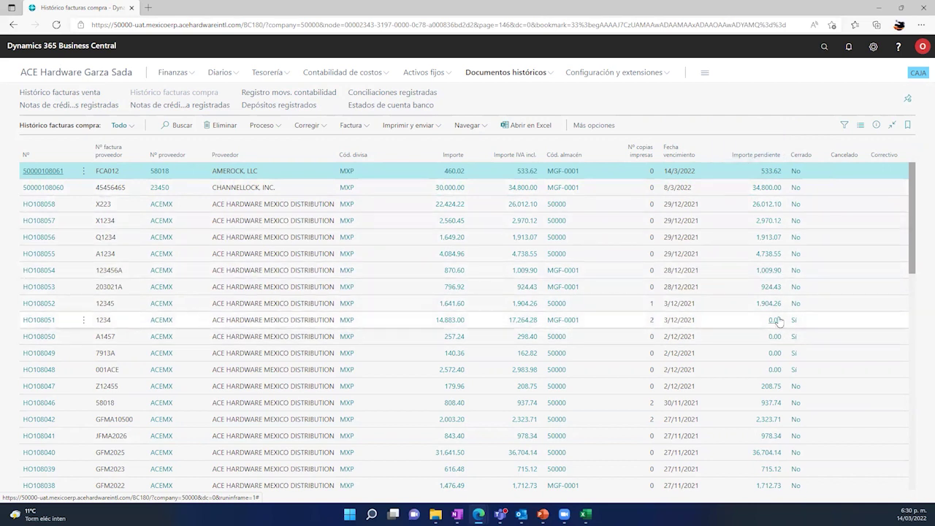
scroll(767, 307, down, 1)
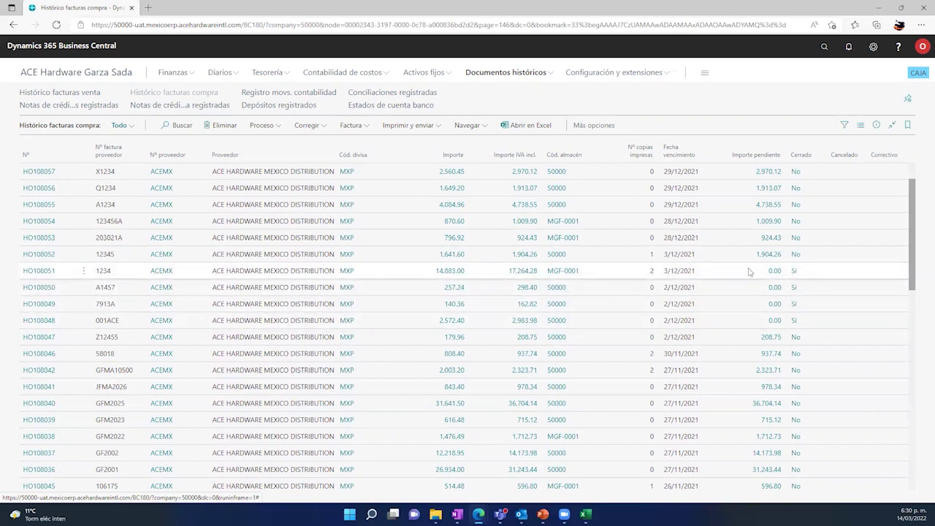
scroll(741, 268, down, 4)
scroll(741, 268, down, 2)
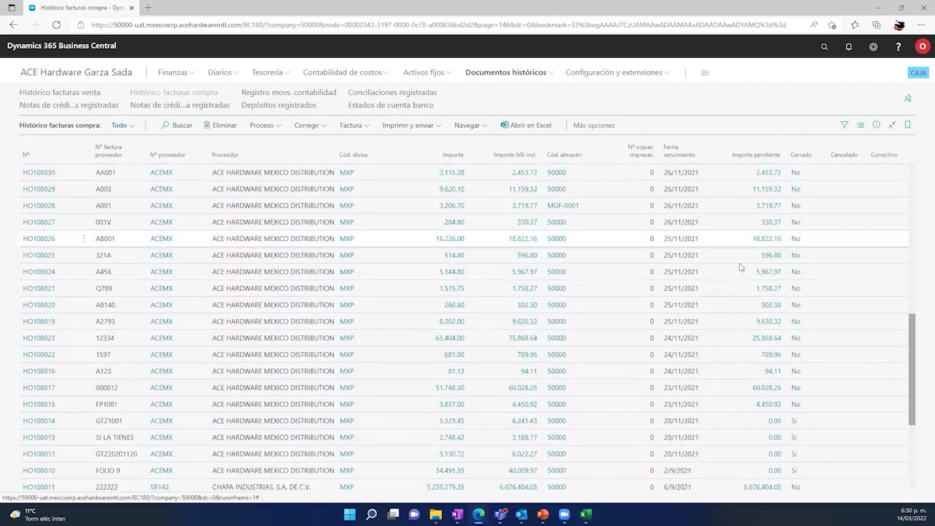
scroll(741, 267, up, 6)
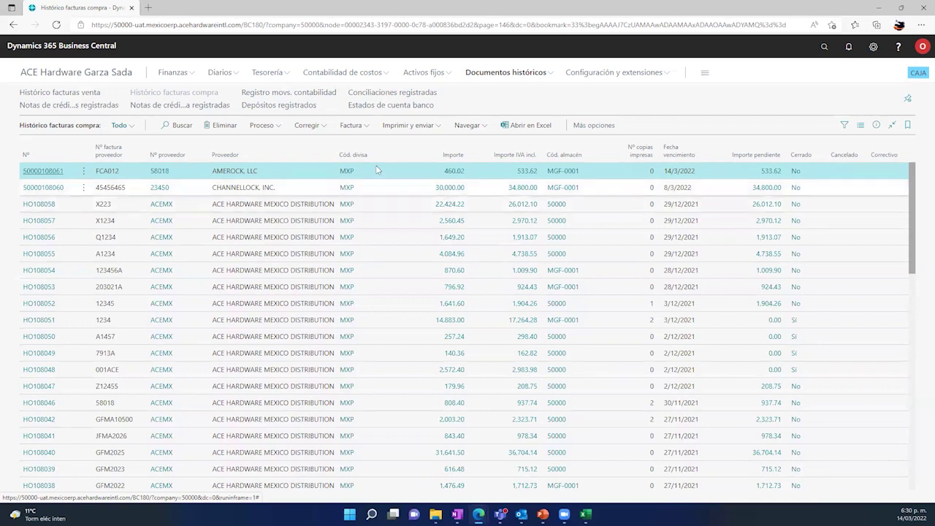
Find the Antigüedad pagos report by searching for ANTIG, open it and bookmark it in the role center navigation.
click(826, 48)
text(ANTIG)
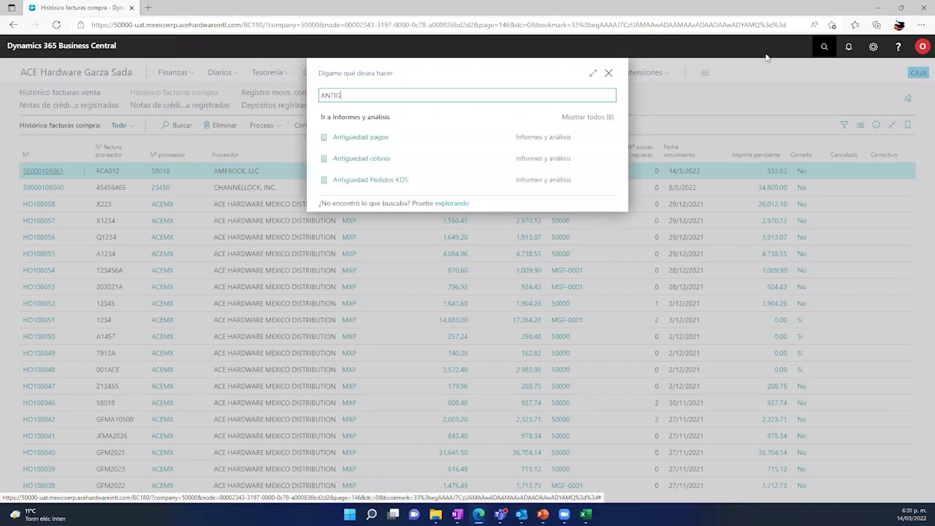
click(361, 138)
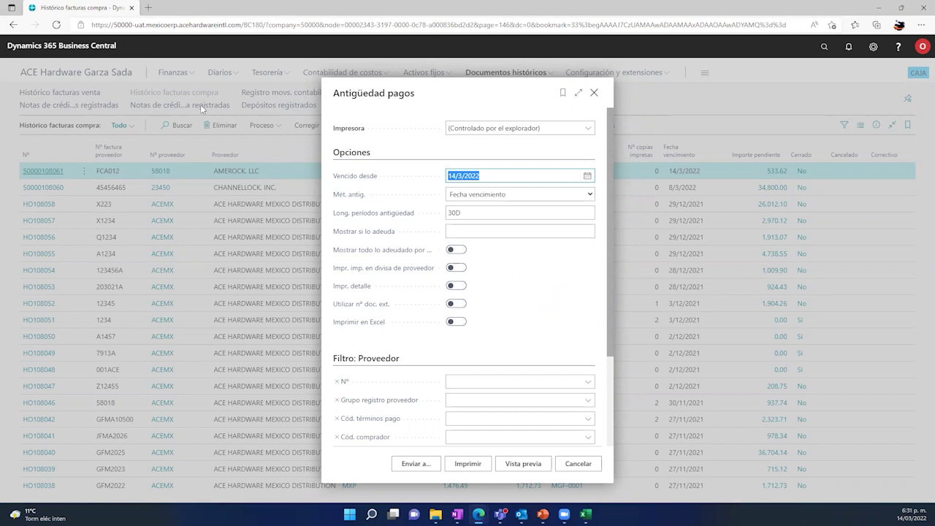
click(563, 95)
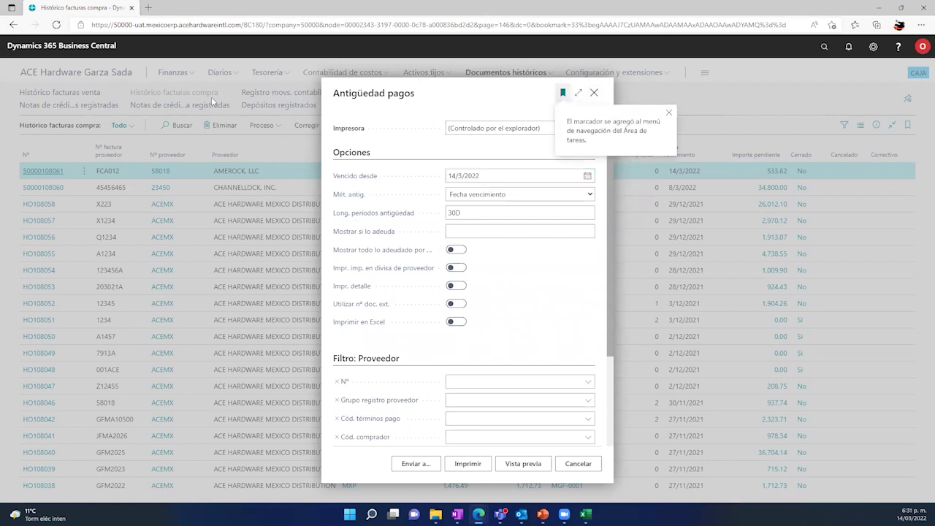
click(542, 258)
Set the report's Long. períodos antigüedad to 1M and turn on Impr. detalle.
click(501, 175)
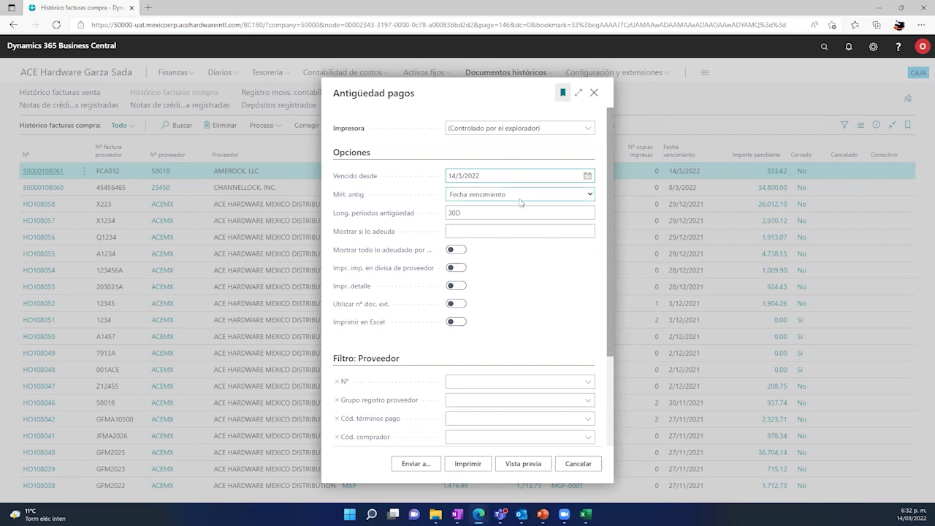
click(466, 209)
double_click(467, 212)
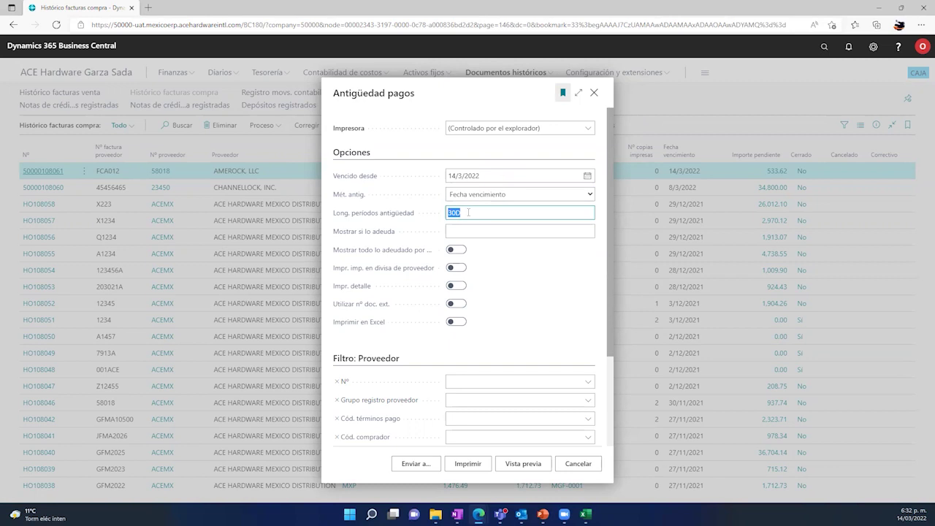
text(1M)
key(Tab)
click(486, 212)
click(456, 286)
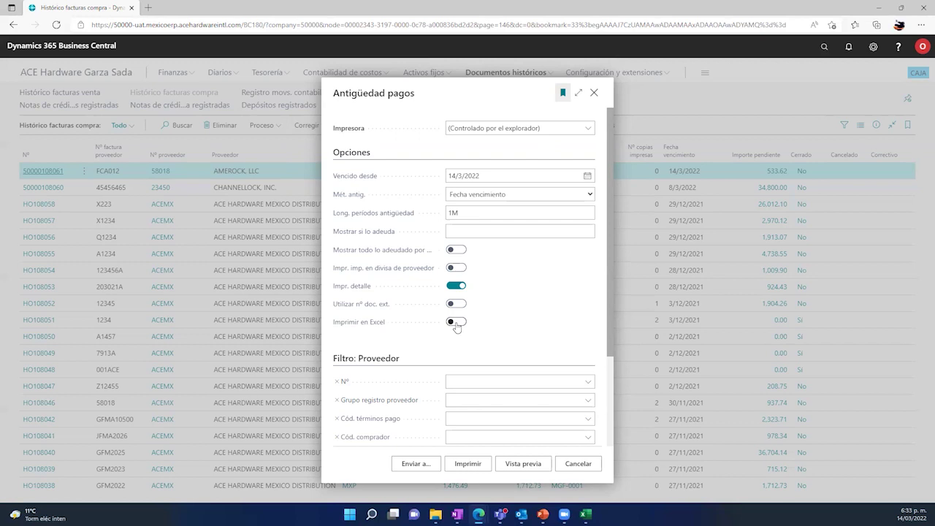
Review the report's remaining options and the available values of the vendor Nº filter, leaving the filter empty.
scroll(599, 311, down, 2)
scroll(575, 295, up, 2)
scroll(576, 296, down, 1)
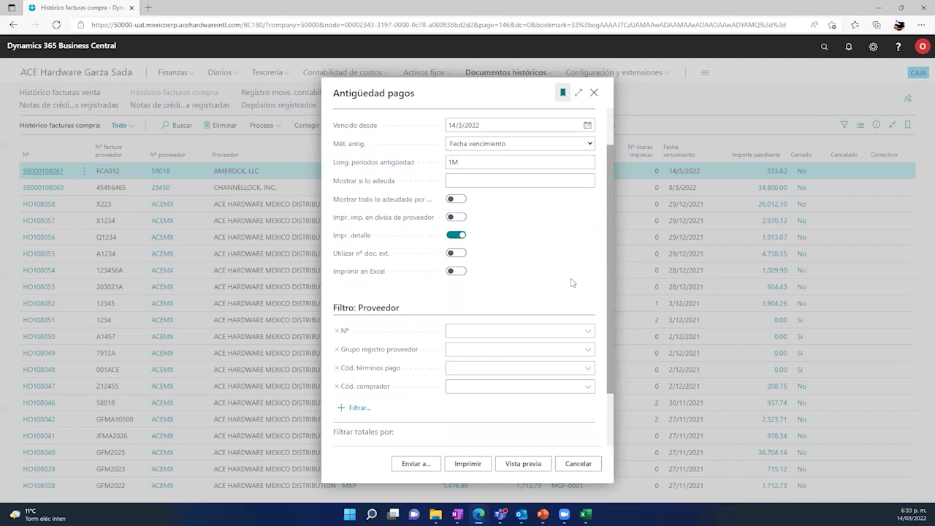
click(529, 328)
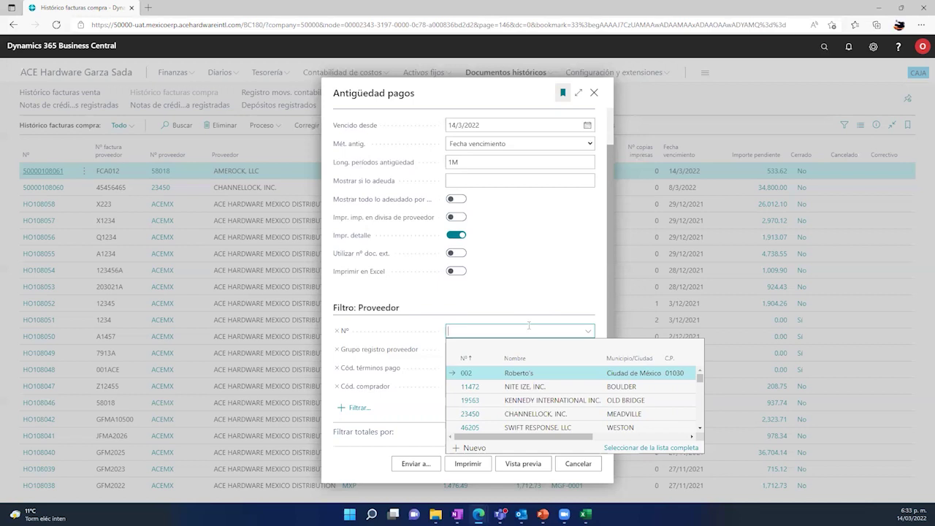
key(Escape)
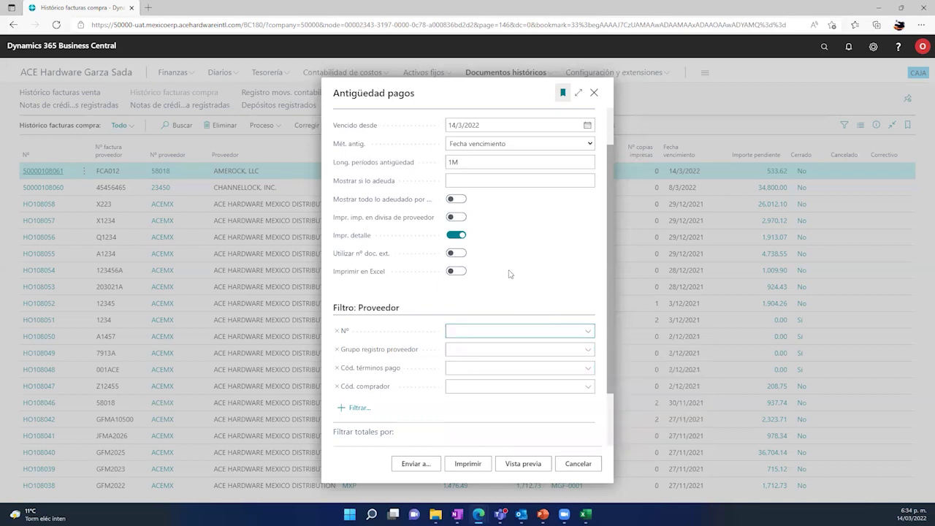
Preview the Antigüedad pagos report and enlarge its pages for reading.
click(524, 464)
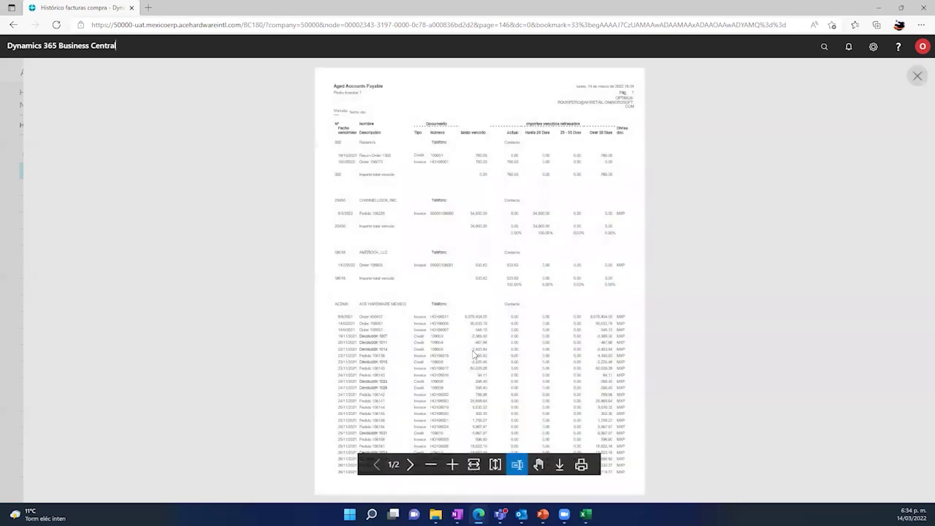
click(452, 464)
scroll(442, 388, up, 3)
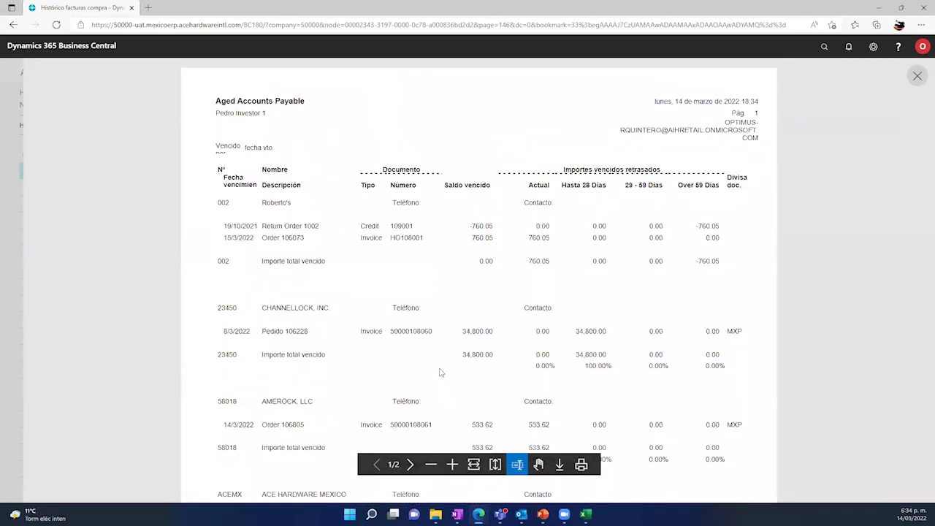
Examine each vendor's documents, overdue balances and aging columns across both pages of the previewed report.
scroll(440, 371, down, 1)
scroll(440, 371, down, 3)
scroll(439, 367, up, 4)
scroll(344, 255, down, 1)
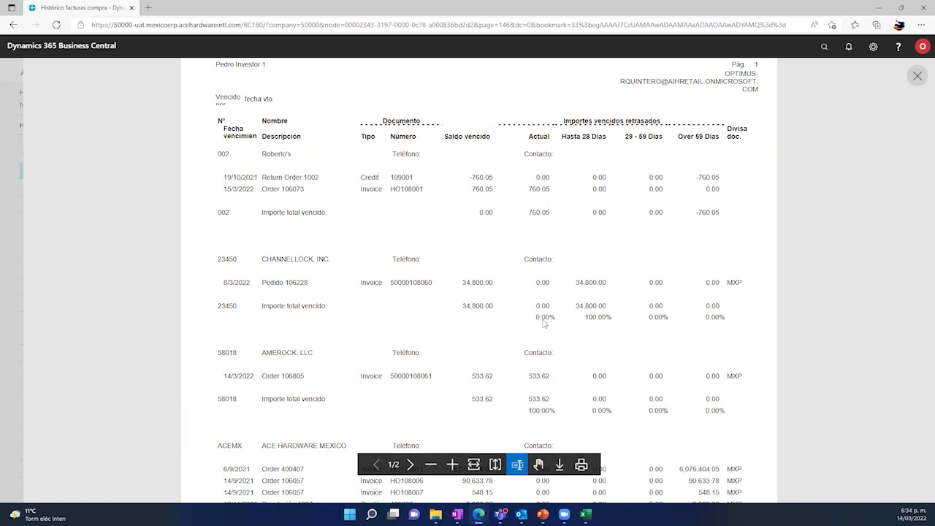
scroll(543, 324, down, 1)
scroll(543, 324, down, 10)
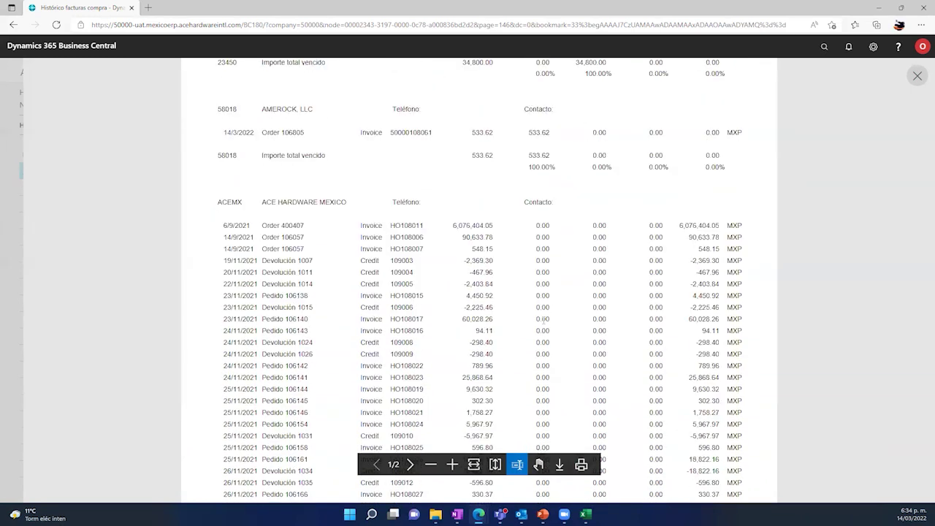
scroll(544, 325, down, 9)
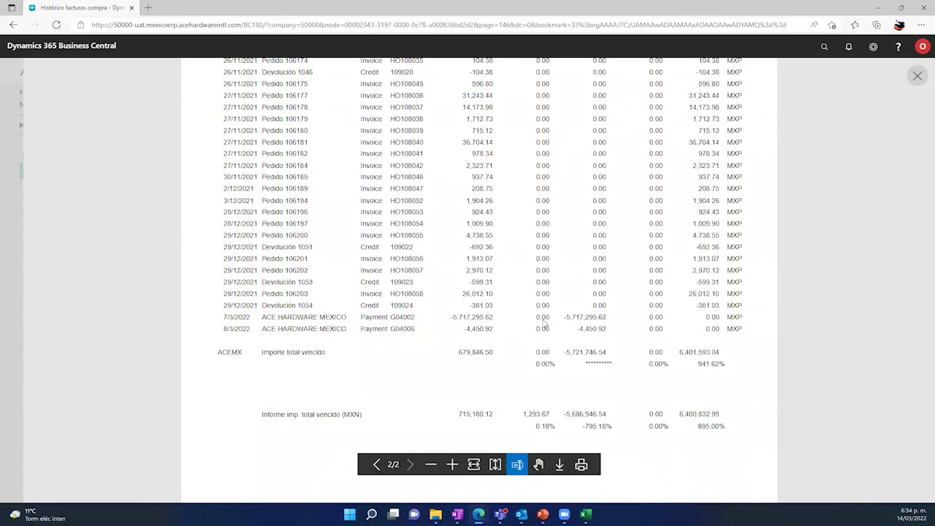
scroll(543, 326, up, 2)
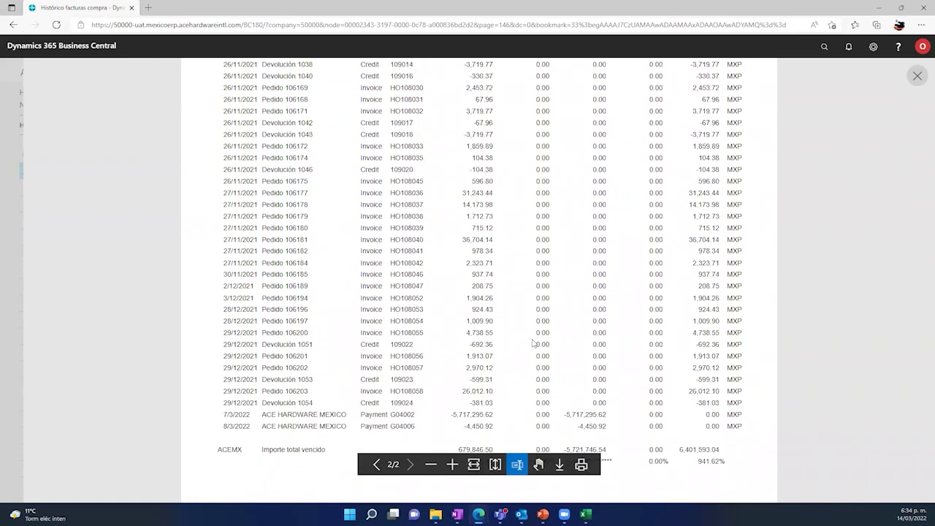
scroll(541, 331, up, 2)
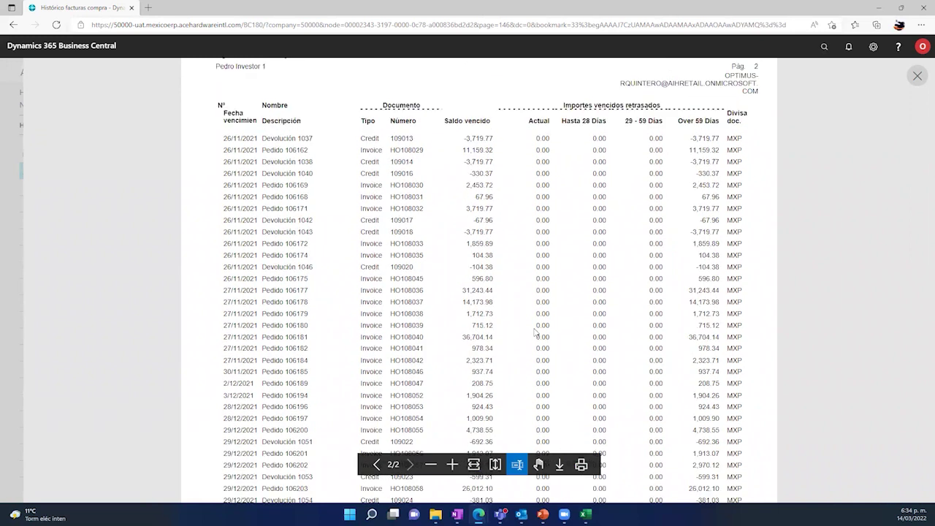
scroll(354, 234, up, 3)
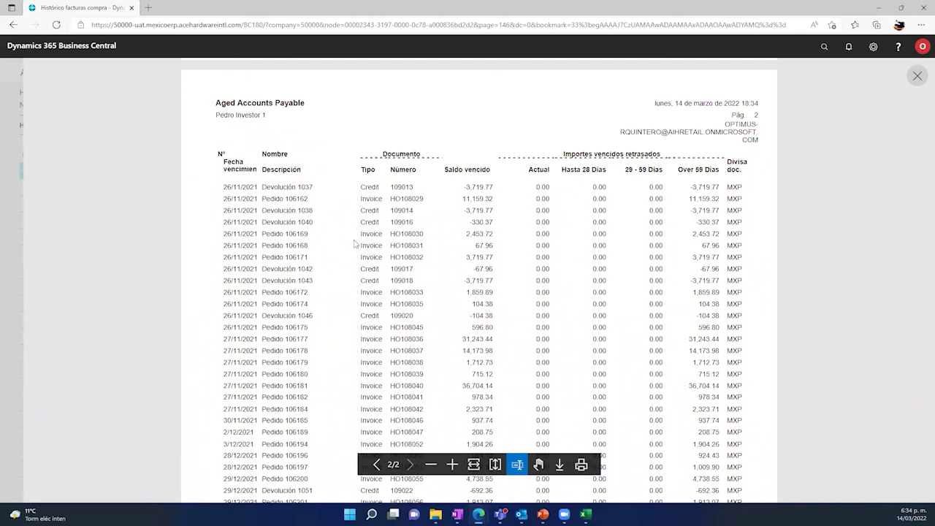
scroll(354, 242, up, 4)
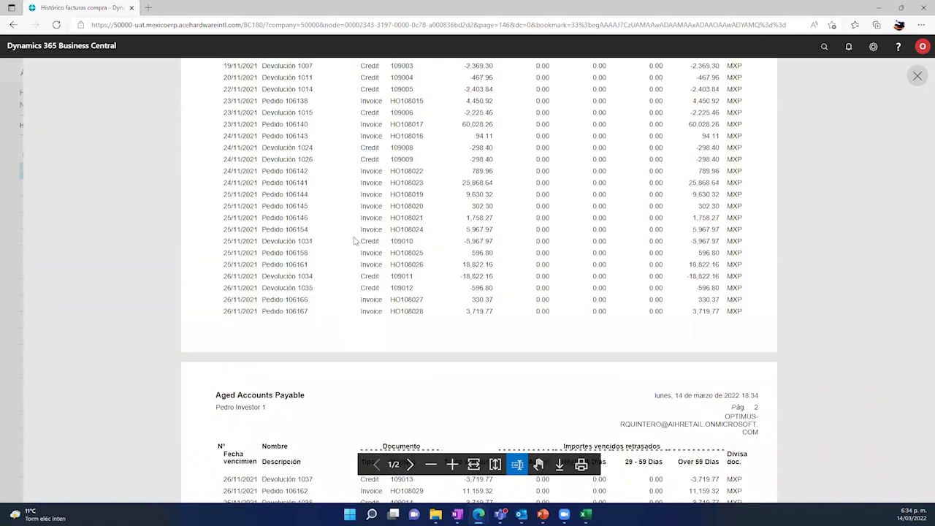
scroll(354, 241, up, 2)
scroll(362, 168, up, 1)
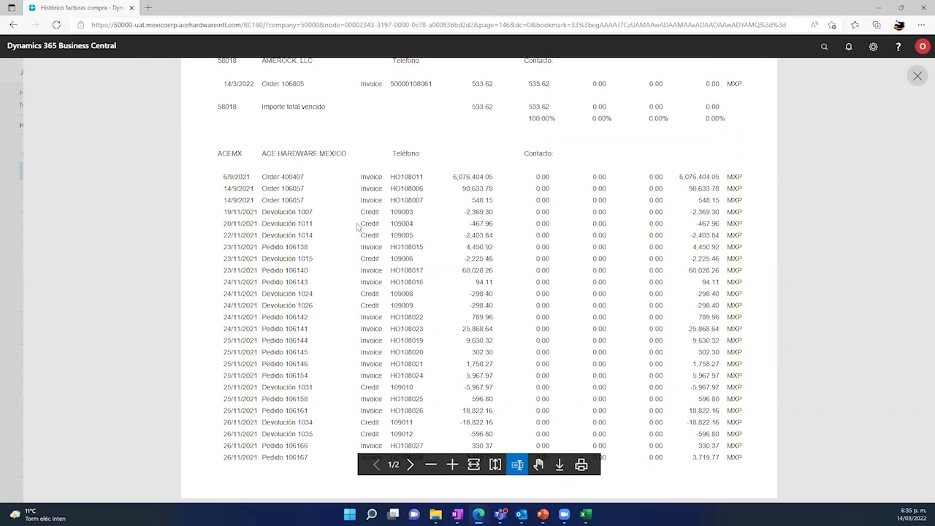
scroll(358, 226, down, 15)
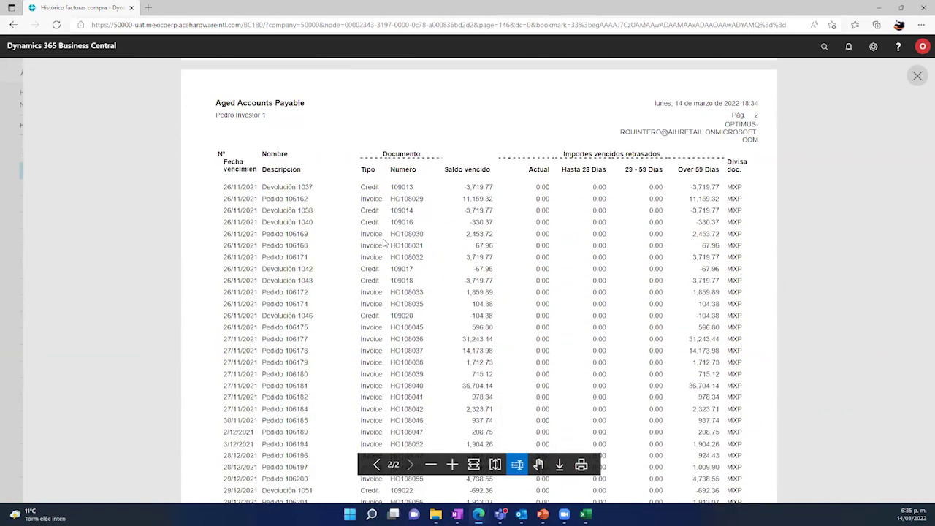
scroll(380, 240, up, 15)
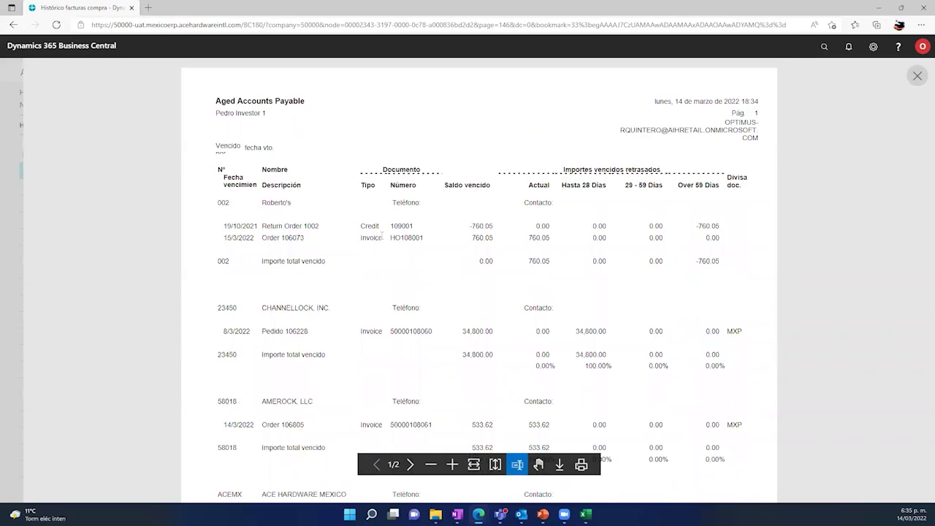
Close the preview, check which file types the report can be sent to, and cancel the export.
click(916, 76)
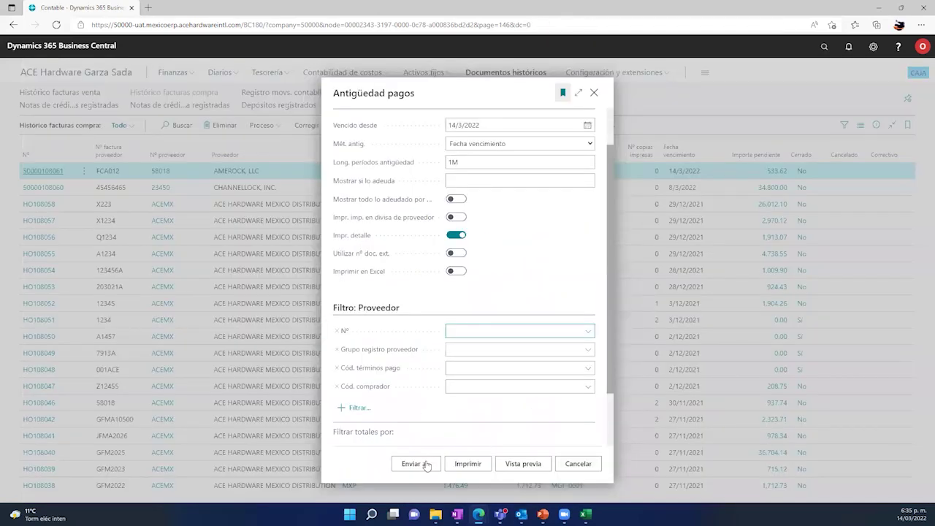
click(428, 464)
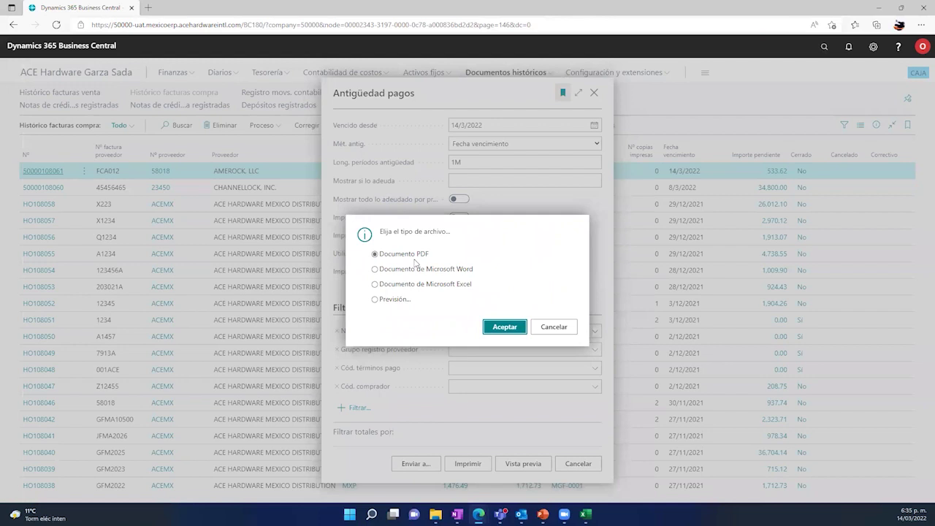
click(554, 327)
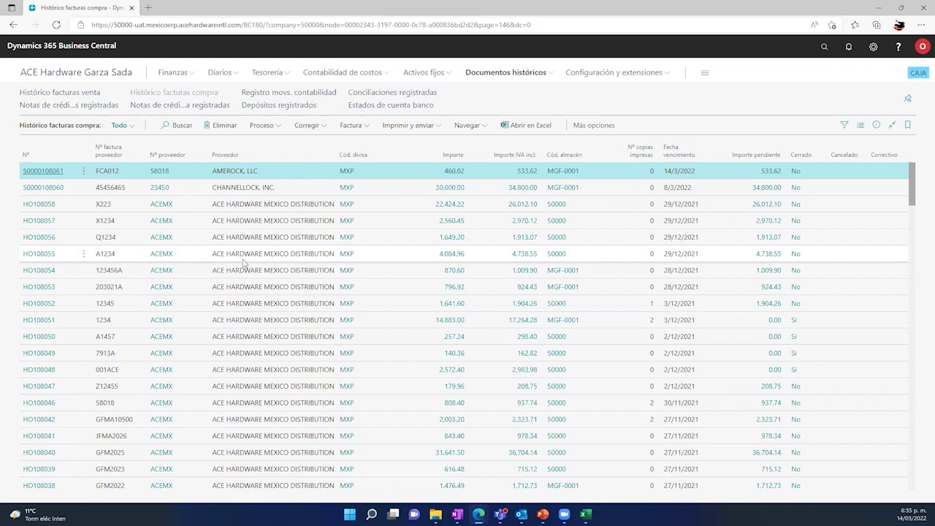
Return to the home page, search the Proveedores list for acemx and open the ACEMX vendor card.
click(60, 76)
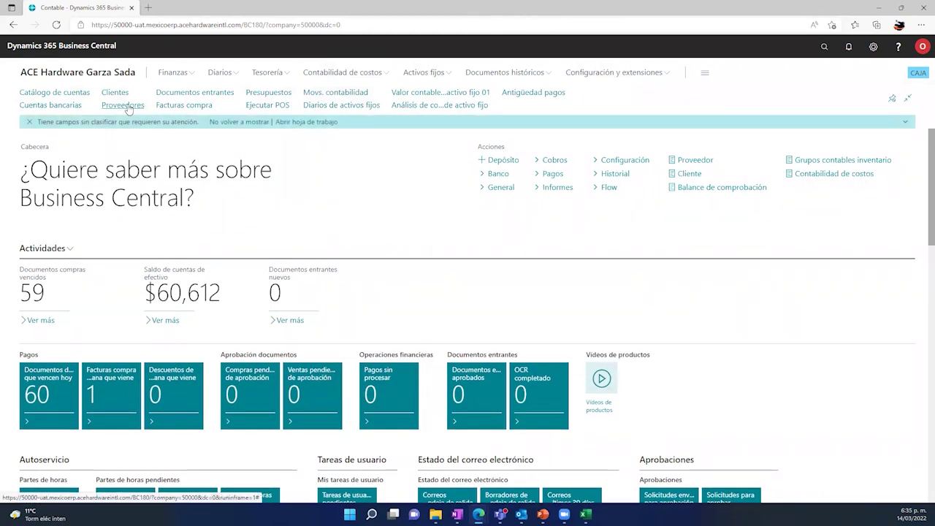
click(125, 105)
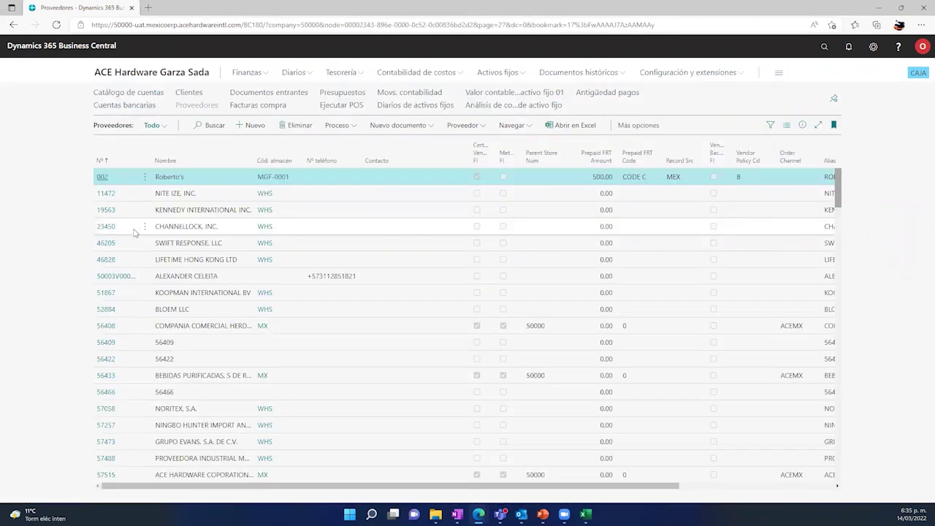
click(207, 125)
text(acemx)
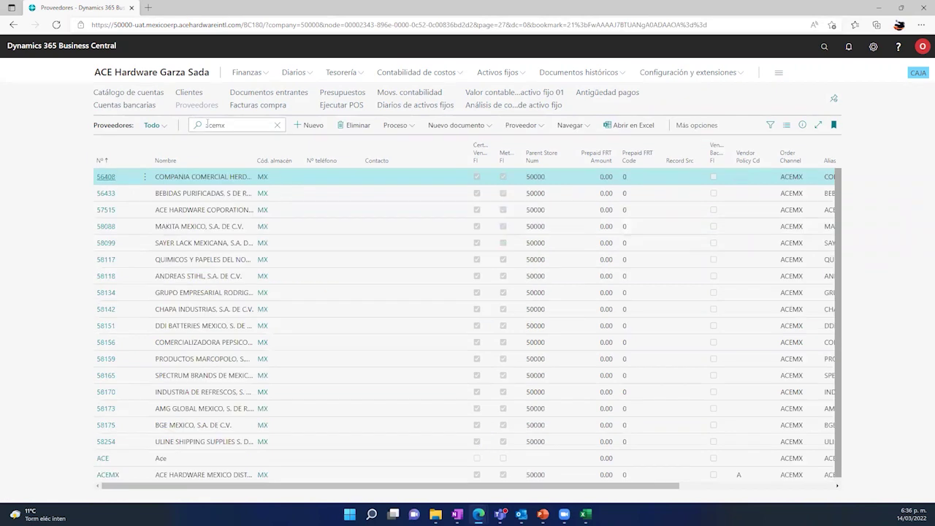
scroll(133, 392, down, 2)
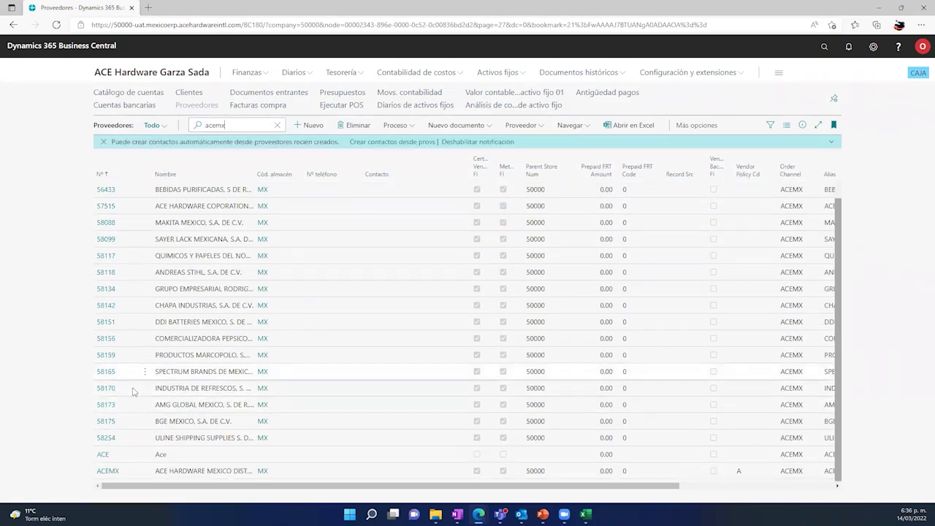
click(108, 470)
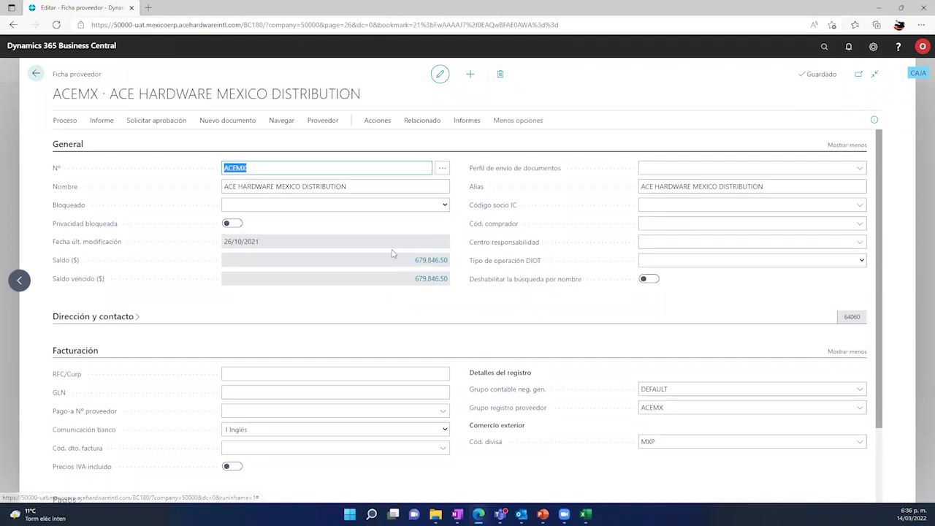
Review the vendor ledger entries behind the ACEMX card's Saldo ($), including payments, invoices and credit memos, and return to the card.
click(439, 263)
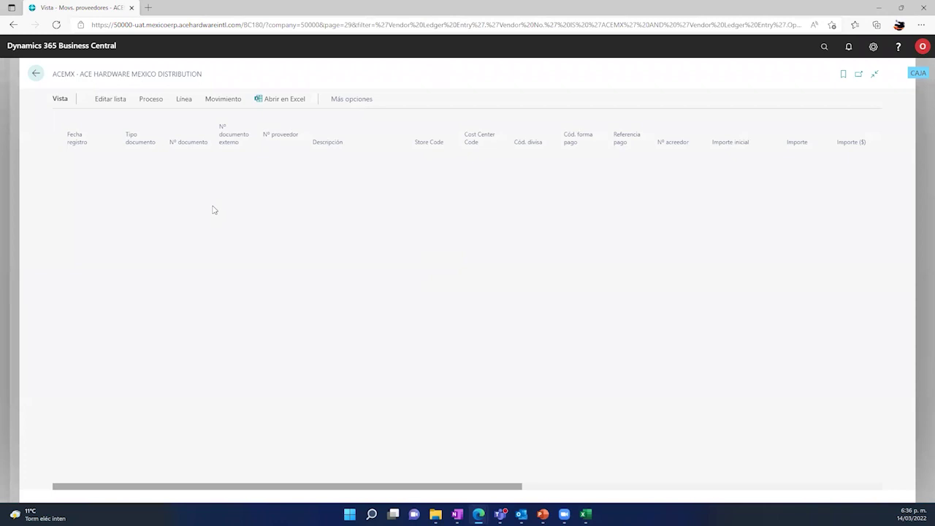
scroll(171, 225, down, 10)
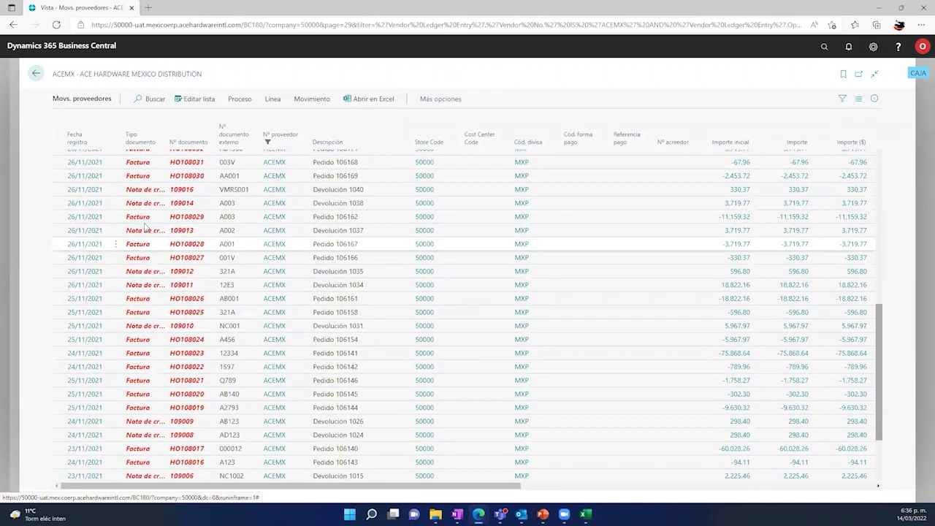
scroll(146, 234, up, 3)
scroll(145, 226, up, 8)
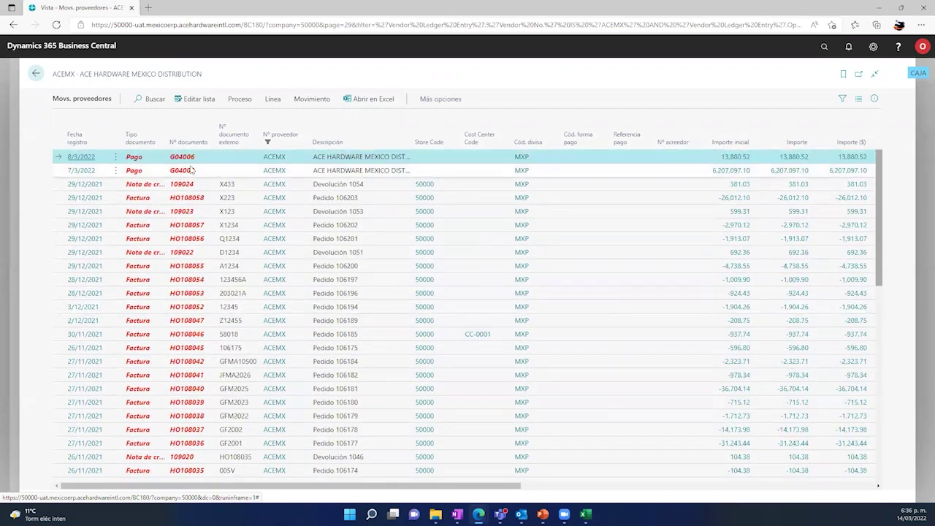
drag(423, 488, 128, 228)
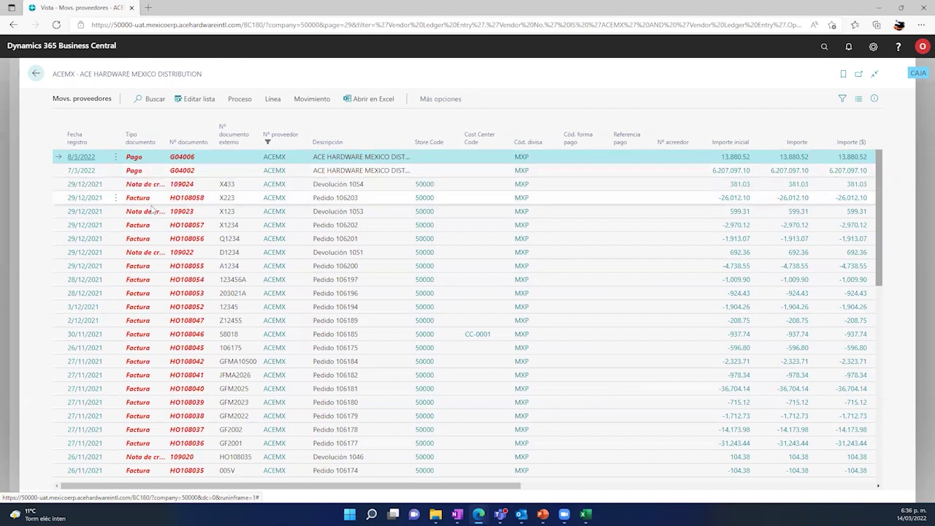
click(150, 188)
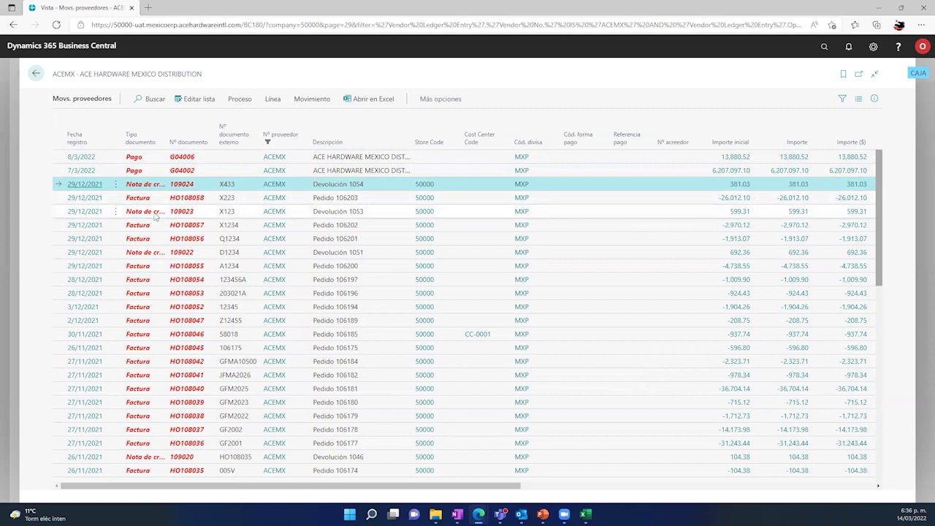
click(35, 73)
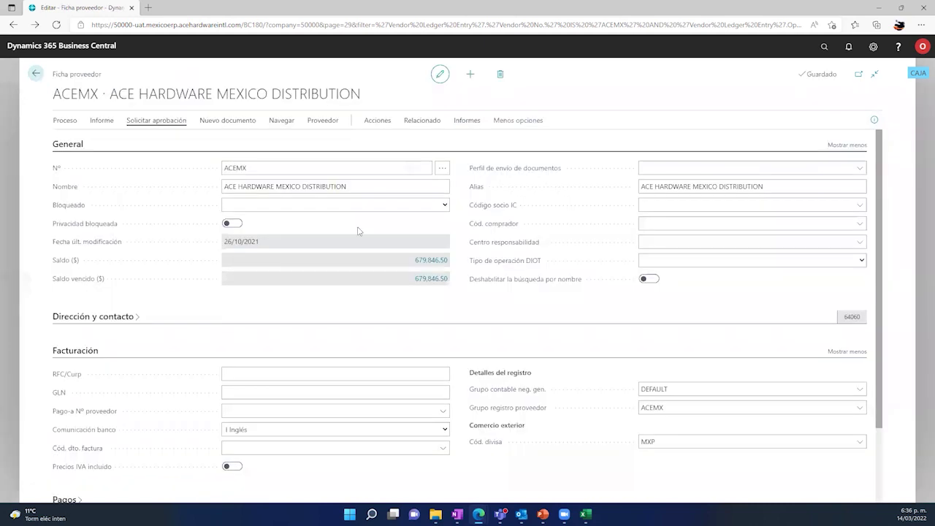
Examine the original and pending amounts and due dates of the entries making up ACEMX's Saldo ($), and return to the vendor card.
click(422, 262)
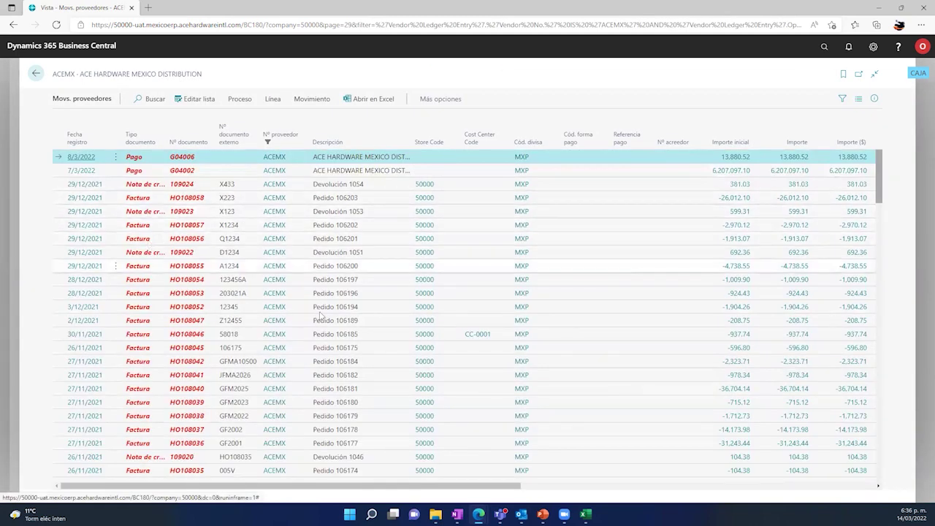
drag(496, 487, 613, 504)
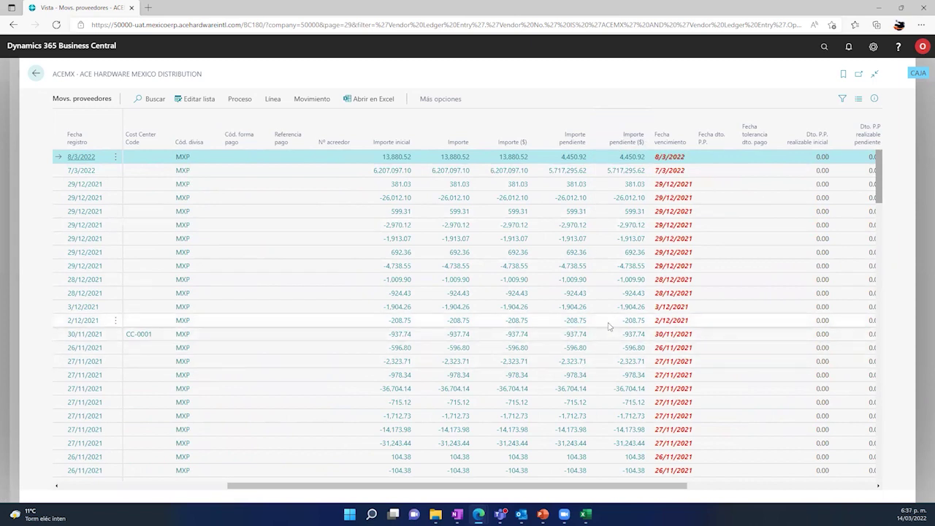
drag(665, 482, 499, 485)
scroll(117, 371, left, 3)
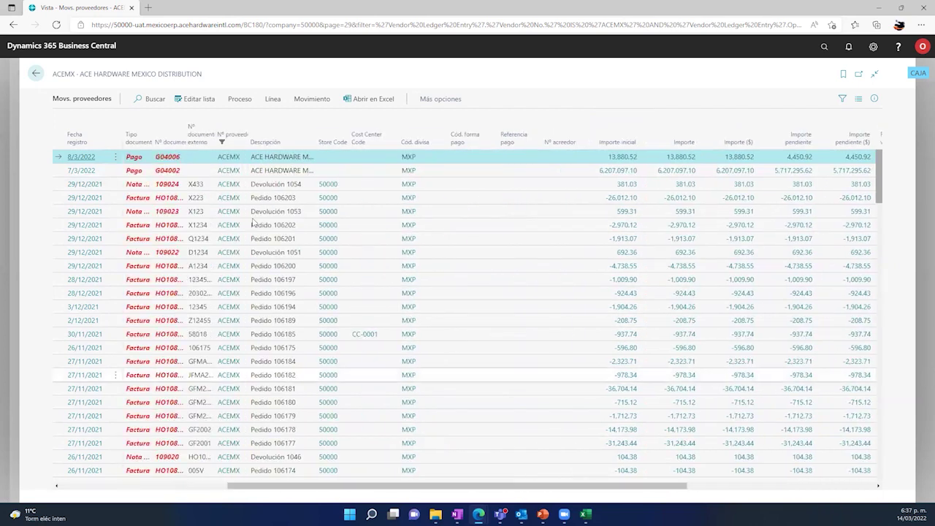
scroll(117, 371, right, 5)
scroll(117, 371, left, 3)
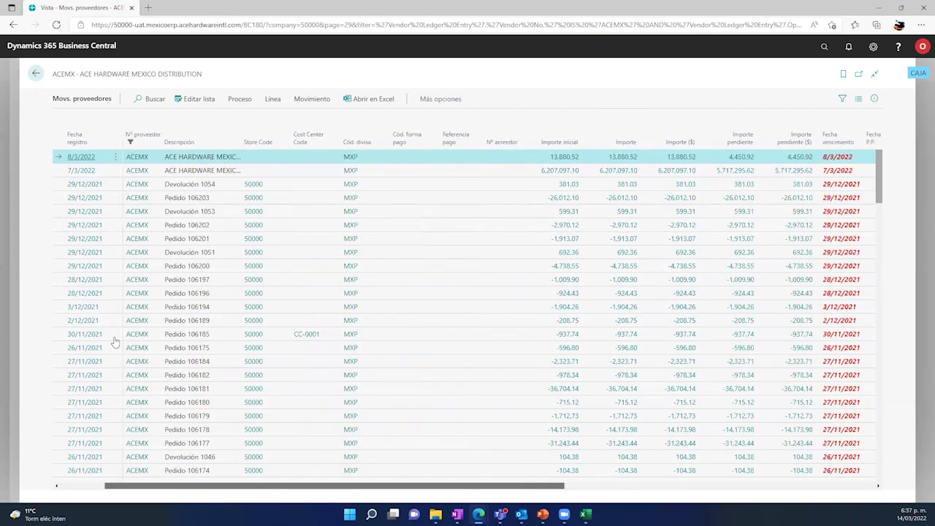
scroll(117, 371, left, 2)
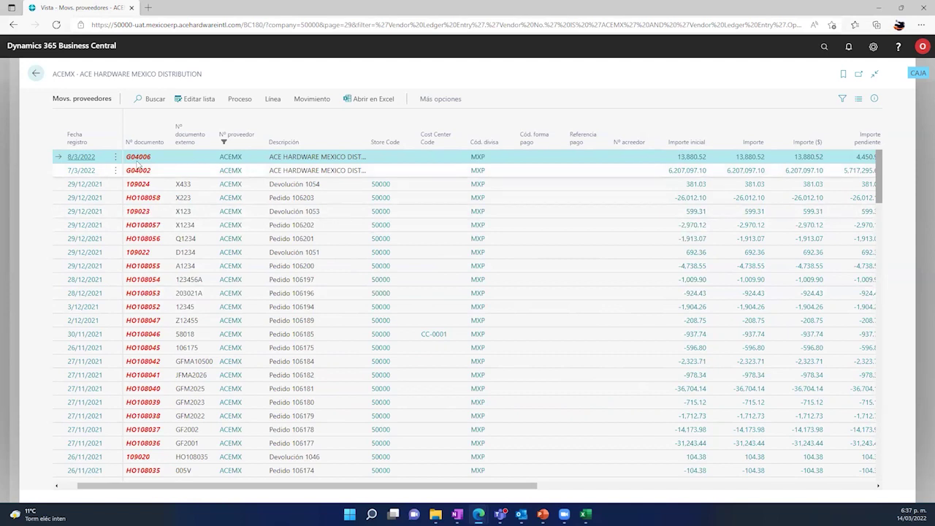
click(36, 74)
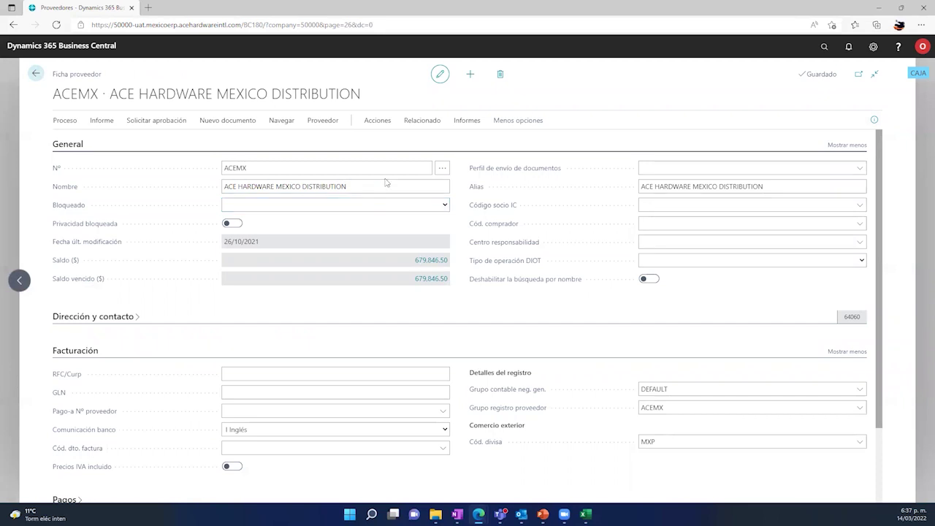
Review ACEMX's full history of vendor ledger entries, comparing open and settled documents and their pending amounts, and return to the card.
click(427, 124)
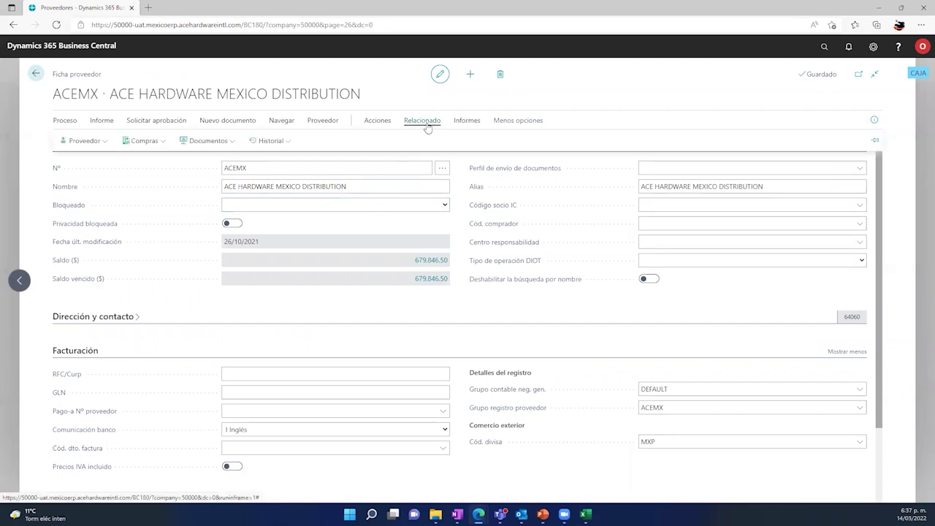
click(271, 144)
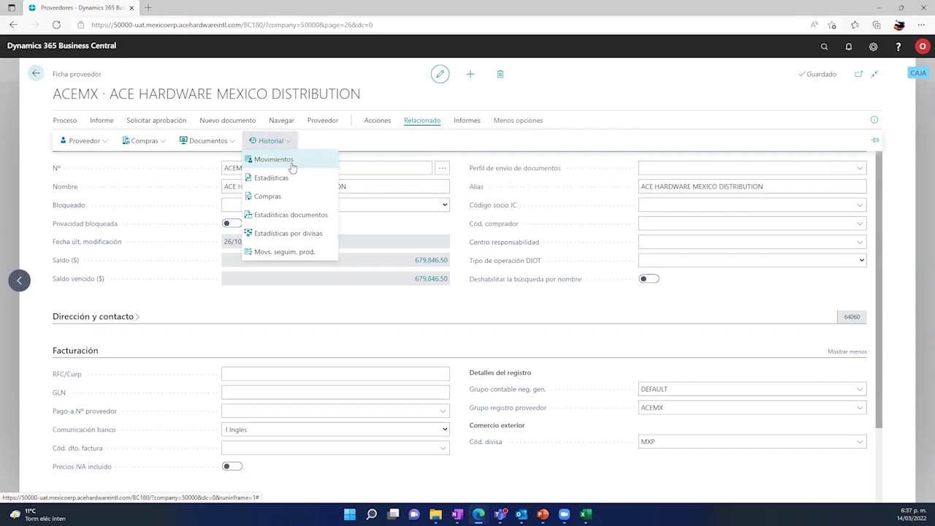
click(292, 168)
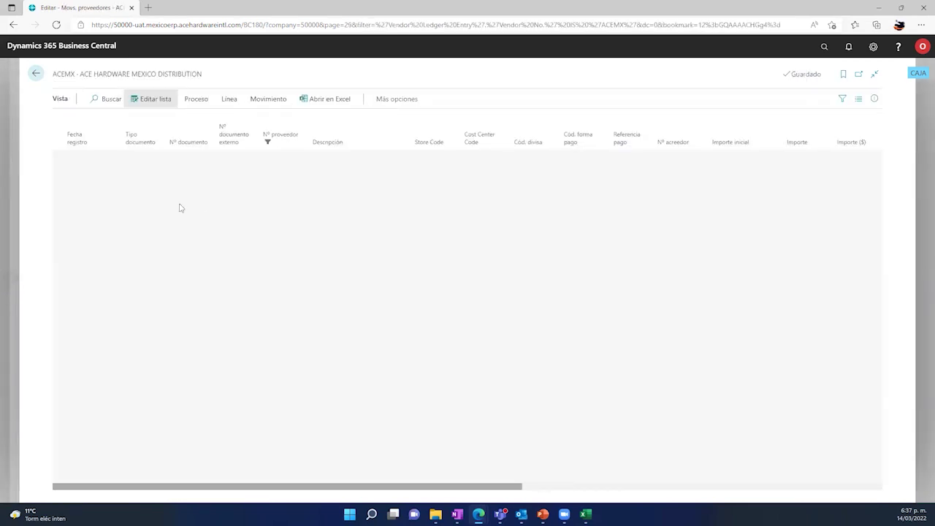
scroll(154, 209, down, 5)
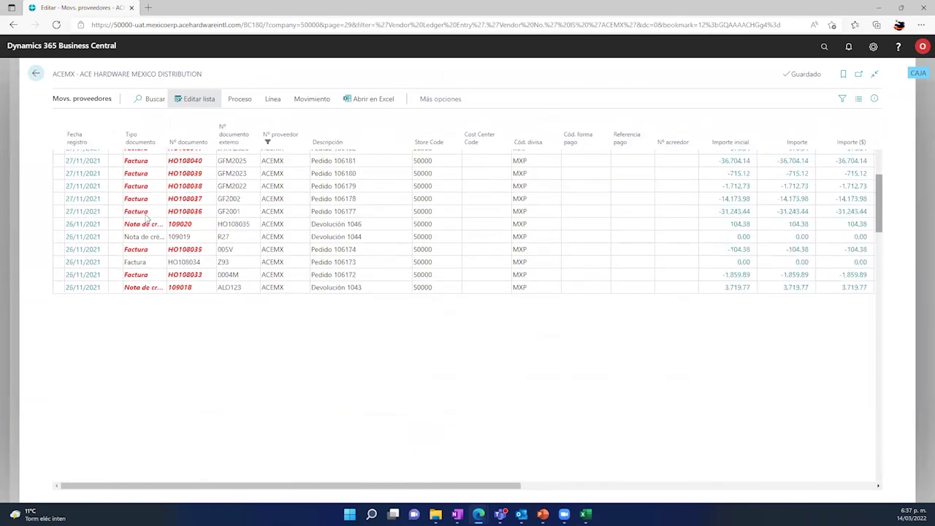
scroll(146, 217, up, 5)
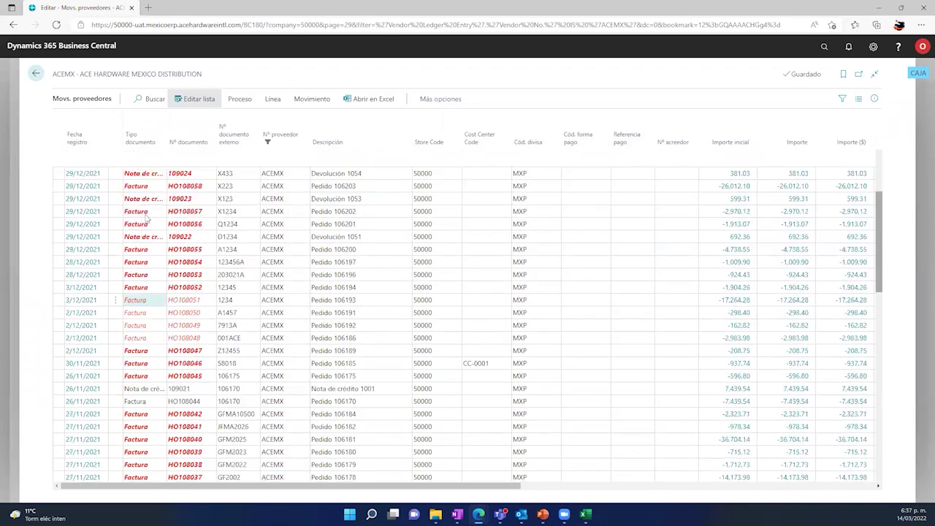
scroll(146, 218, up, 3)
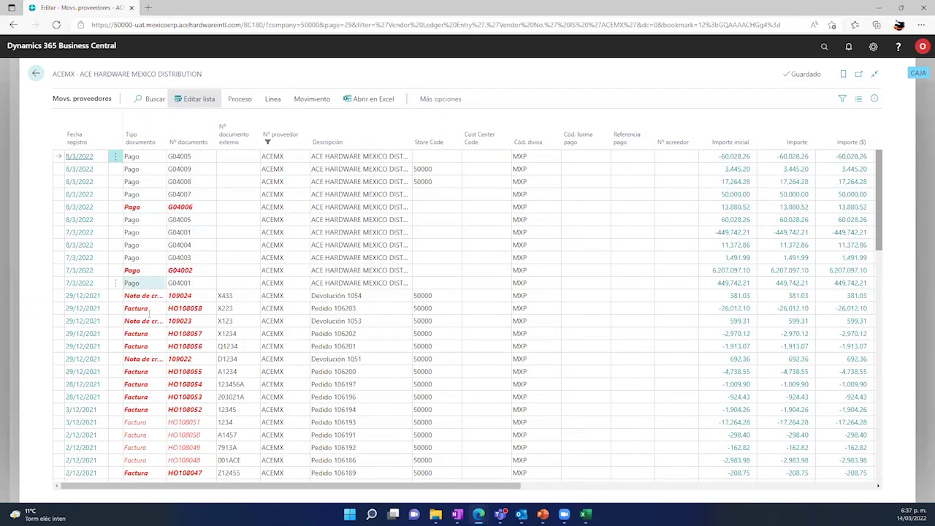
scroll(147, 391, down, 5)
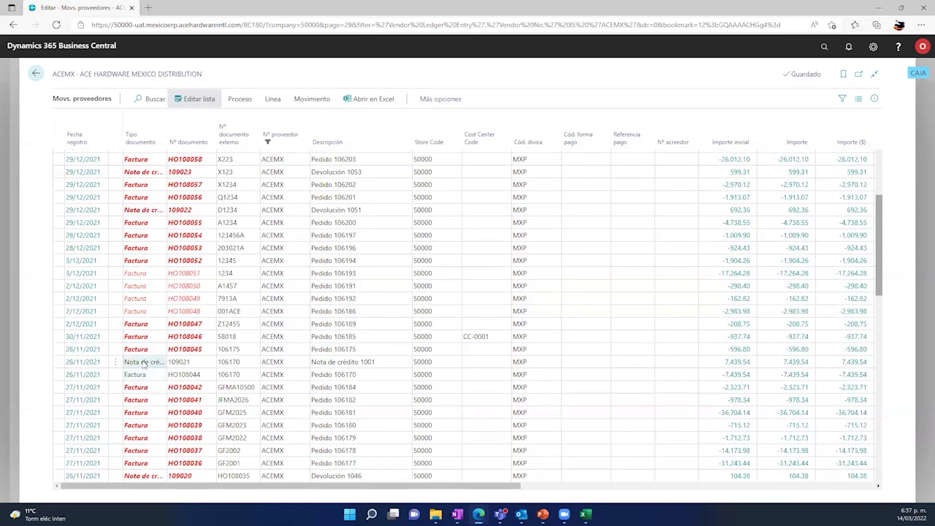
scroll(143, 363, down, 5)
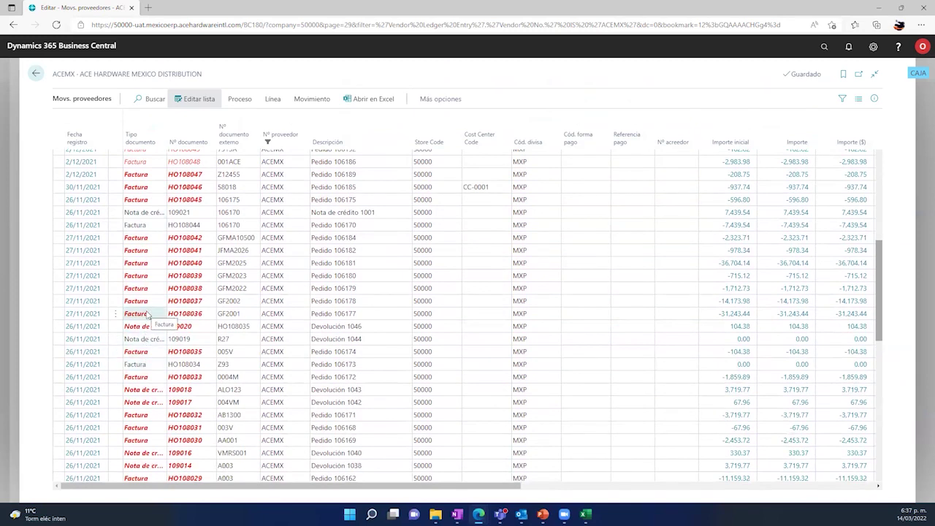
drag(256, 486, 351, 496)
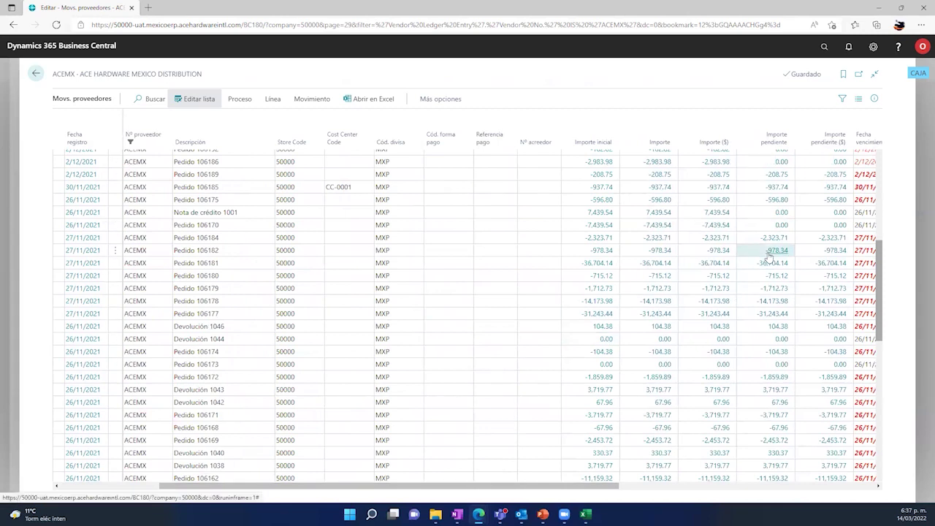
drag(424, 488, 247, 474)
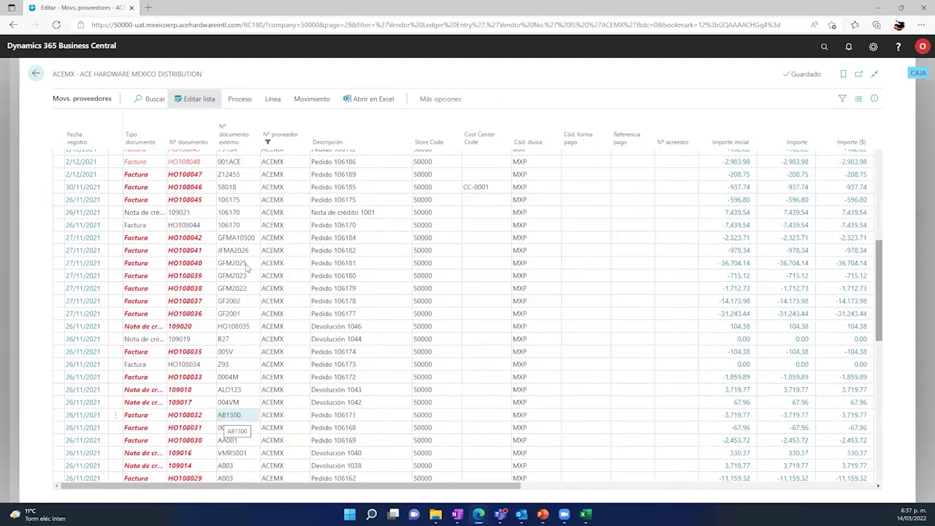
click(35, 78)
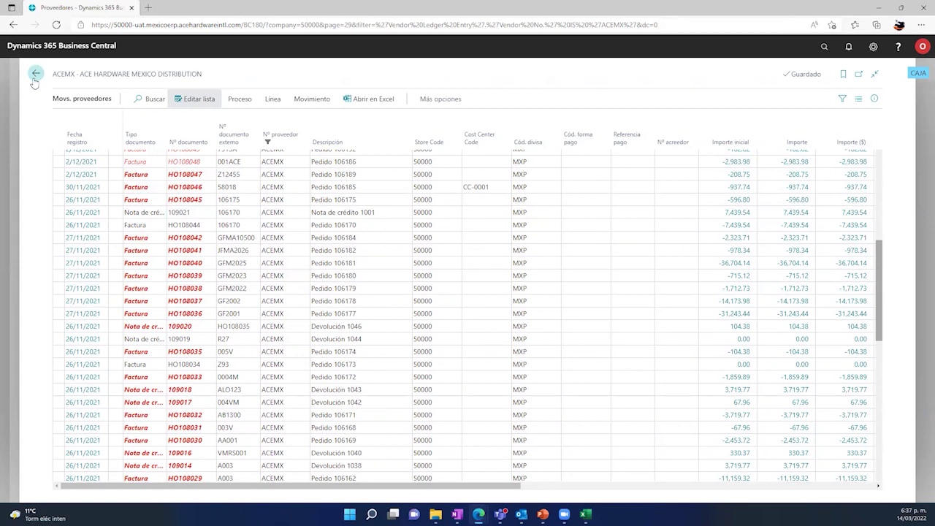
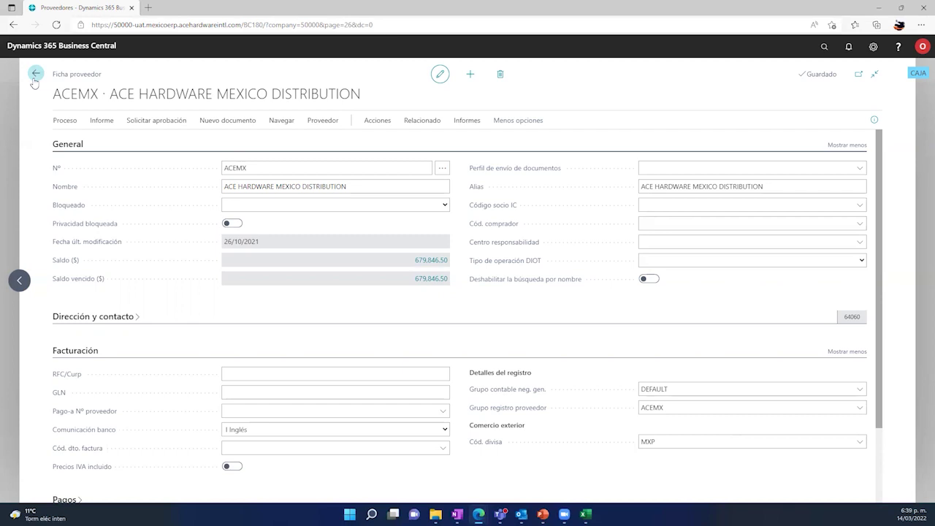
Leave the vendor card, return to the home page and open the DEFAULT batch of the Diarios de pagos.
click(34, 76)
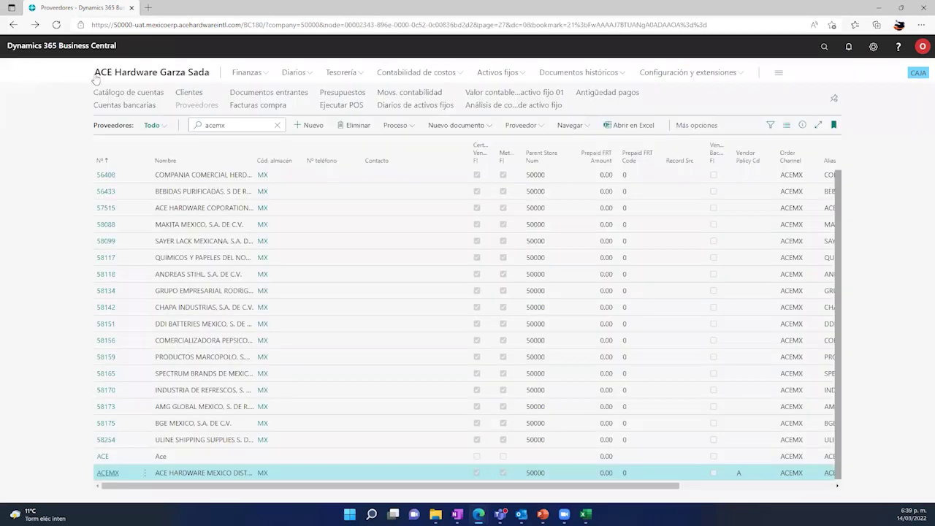
click(99, 78)
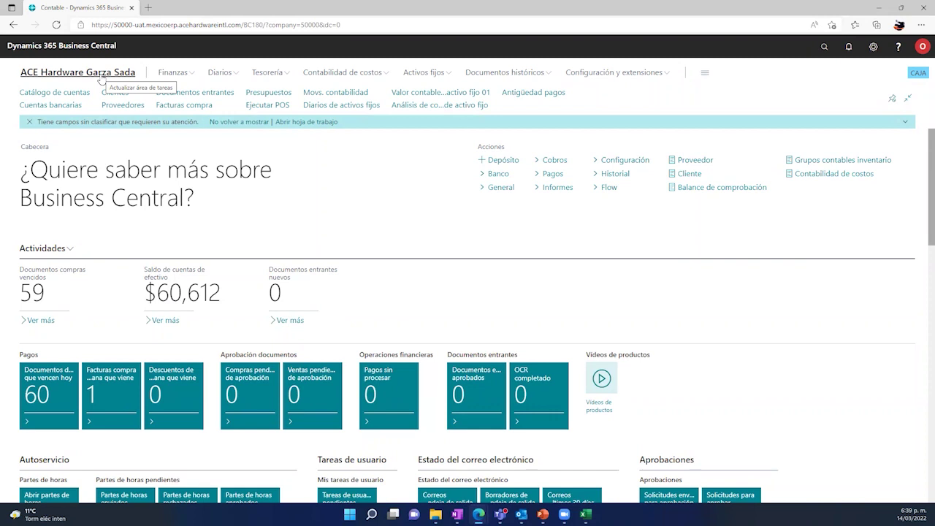
click(281, 74)
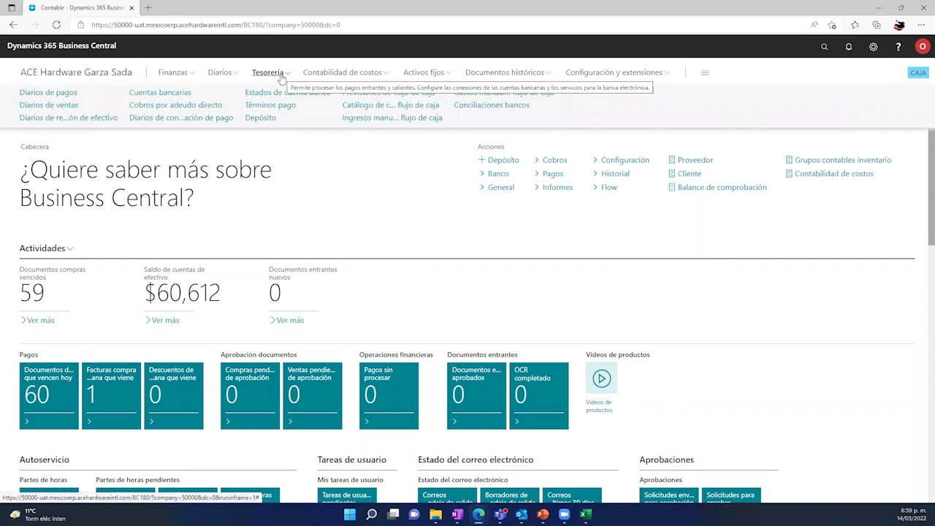
click(71, 97)
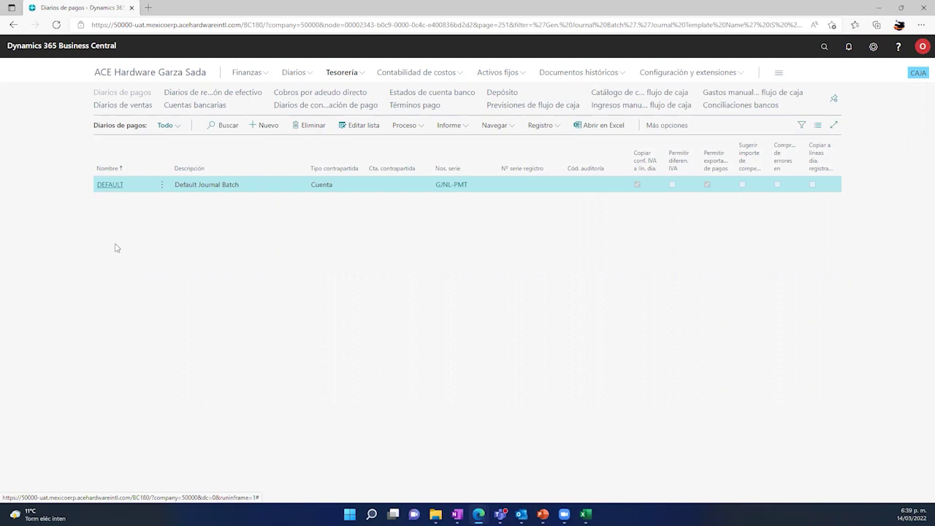
click(106, 186)
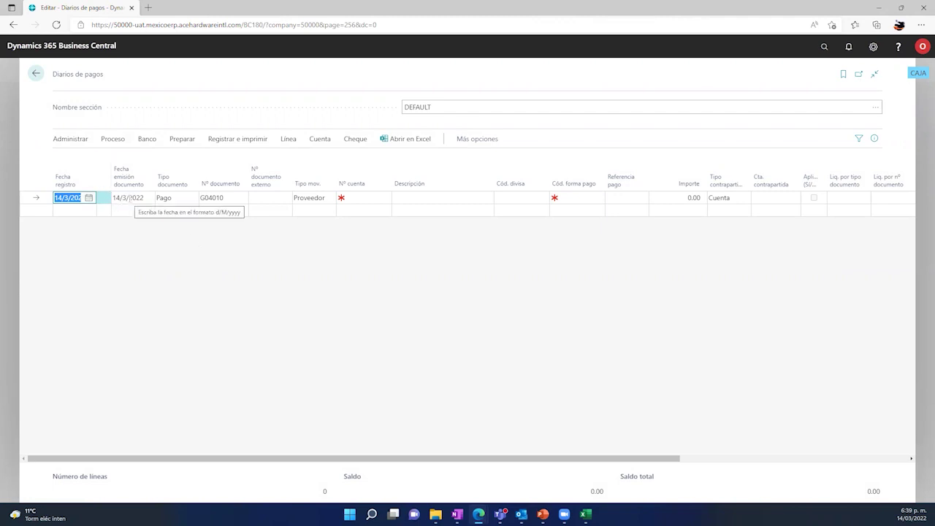
Fill in the payment line with document type Pago, Tipo mov. Proveedor and ACEMX as the Nº cuenta.
click(173, 199)
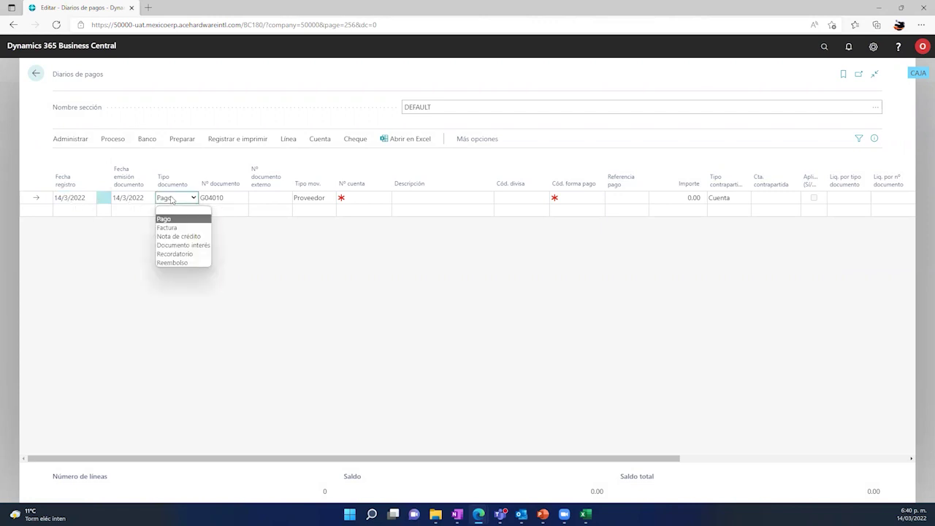
click(172, 200)
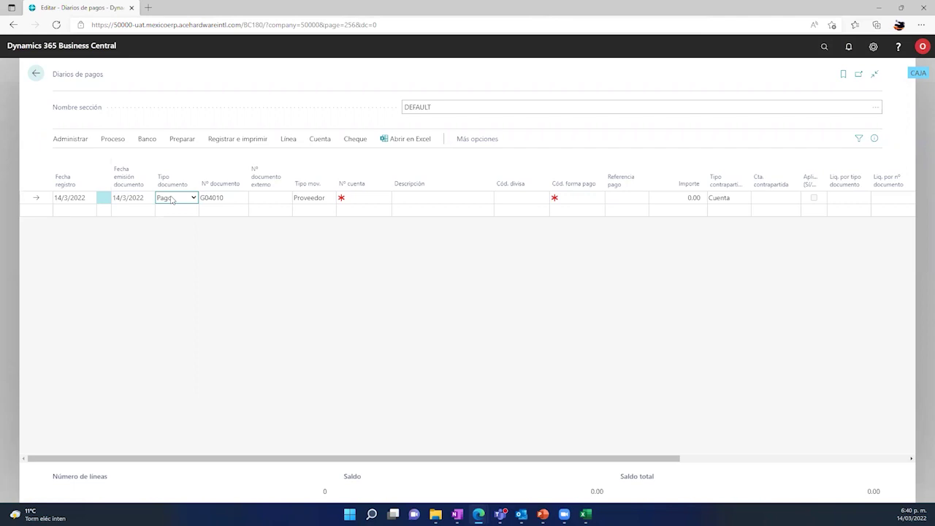
click(228, 198)
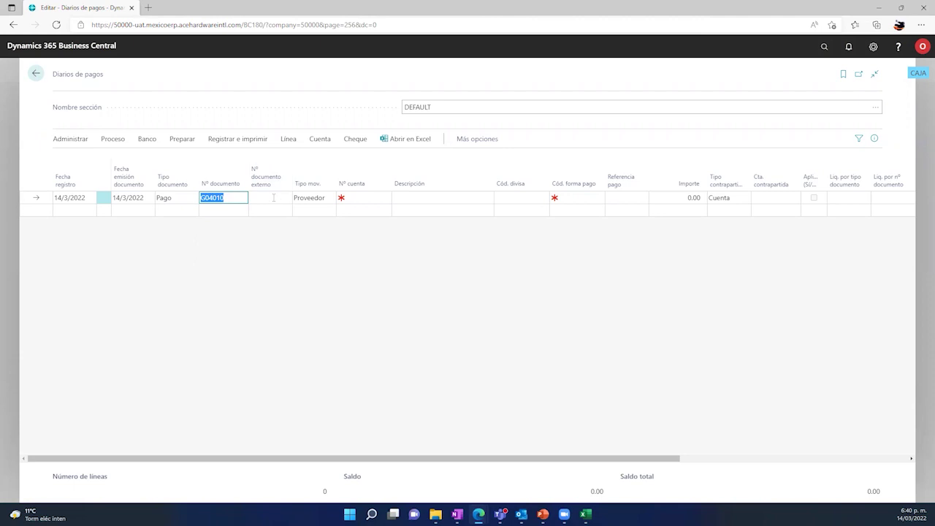
click(321, 199)
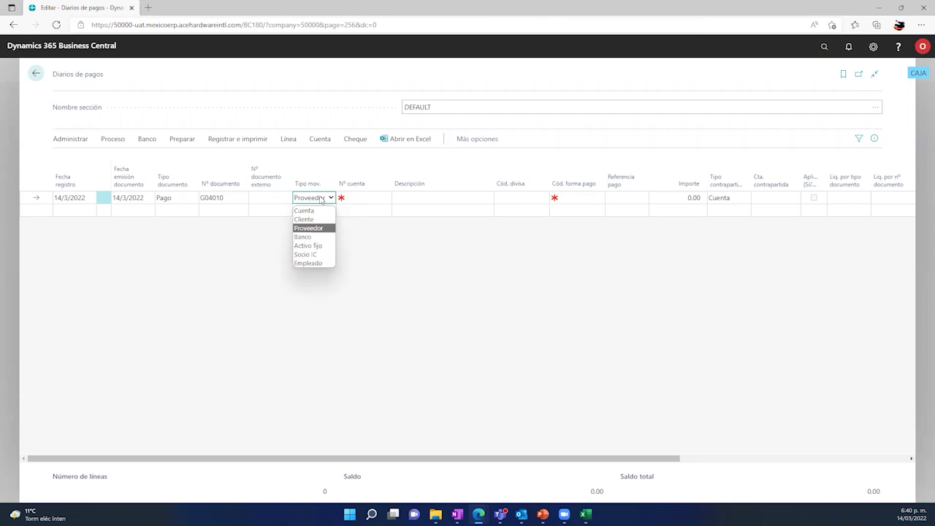
click(373, 199)
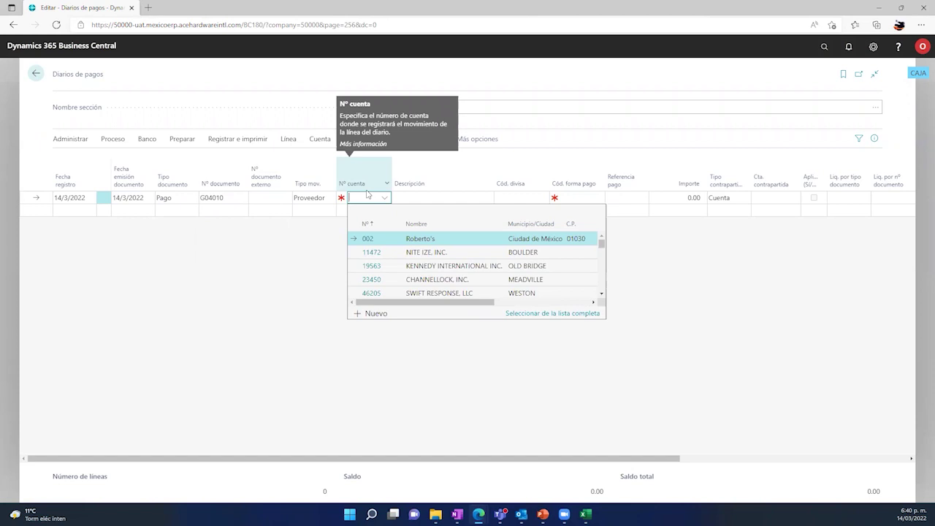
text(acemx)
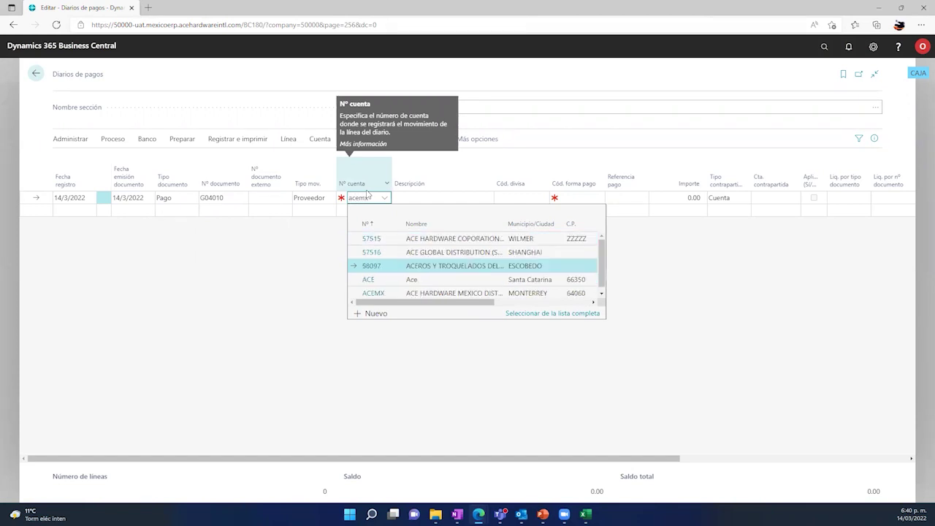
key(Return)
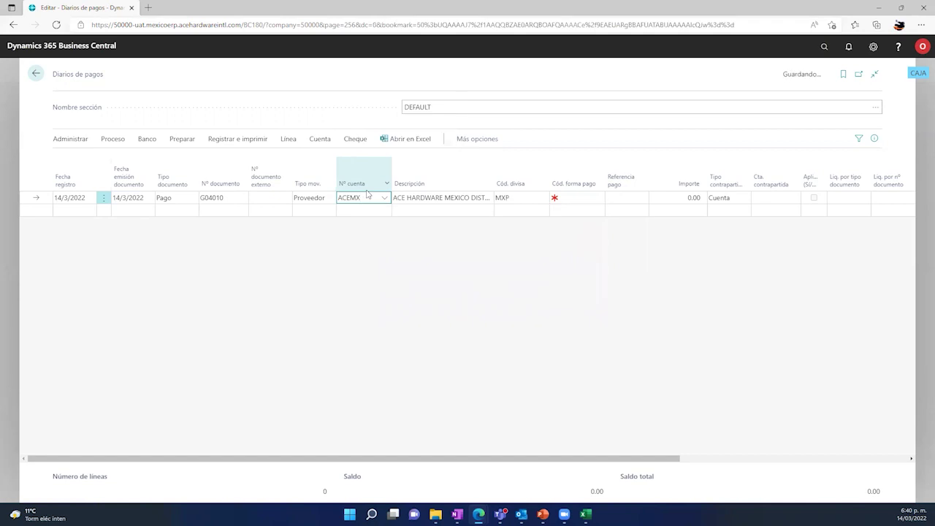
Set the payment line's balancing account type to Banco and its Cta. contrapartida to BBVA 3689.
click(418, 199)
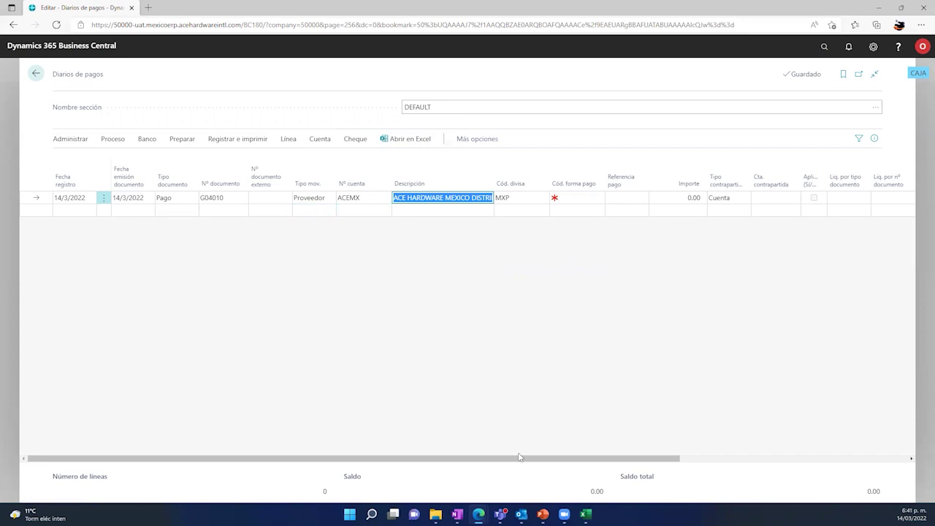
scroll(525, 460, right, 1)
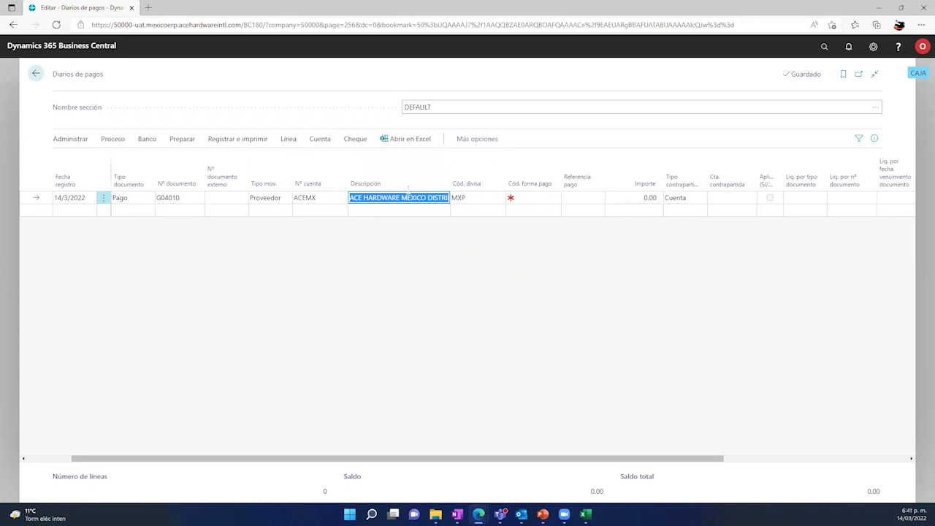
click(687, 198)
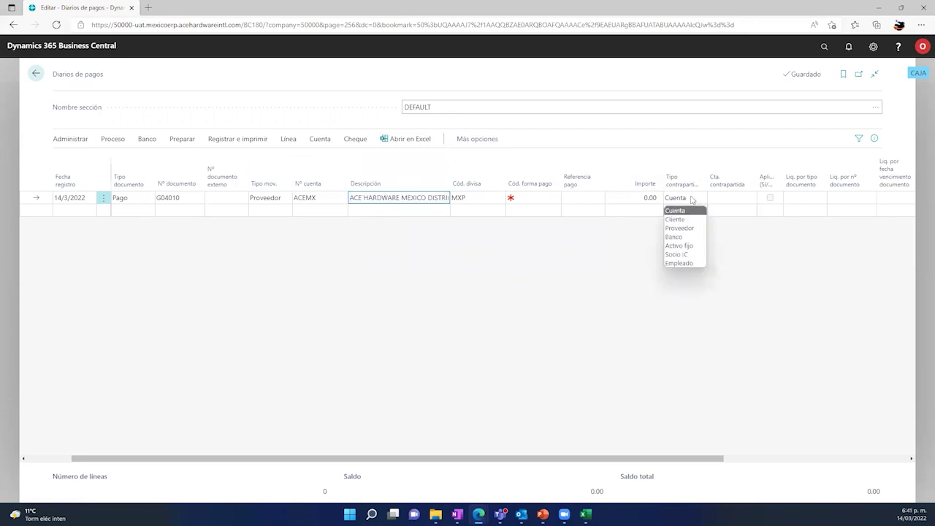
click(678, 238)
key(Tab)
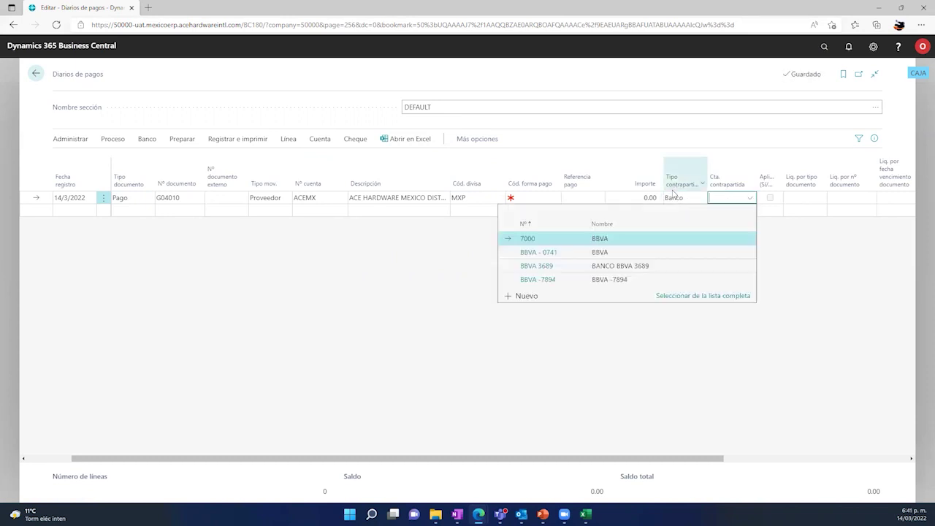
click(680, 268)
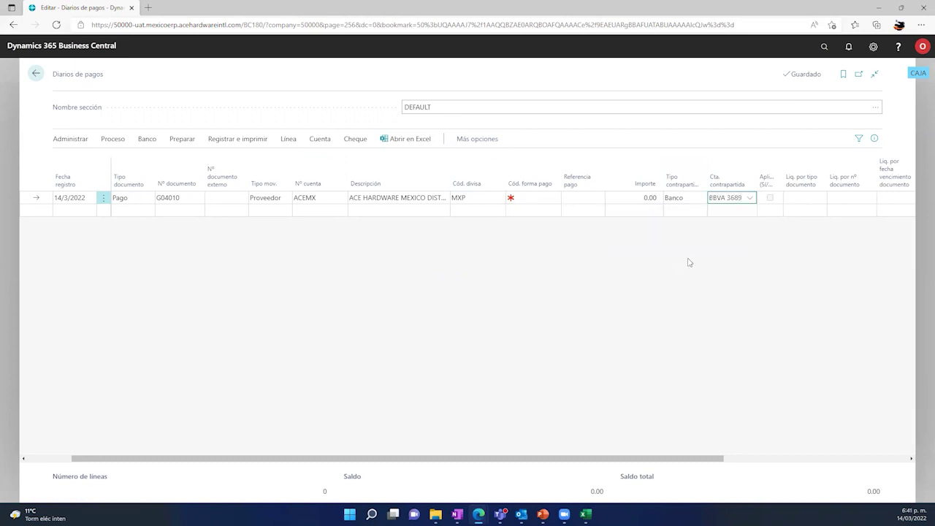
Set the ACEMX payment line's Liq. por tipo documento to Factura.
click(547, 156)
click(797, 199)
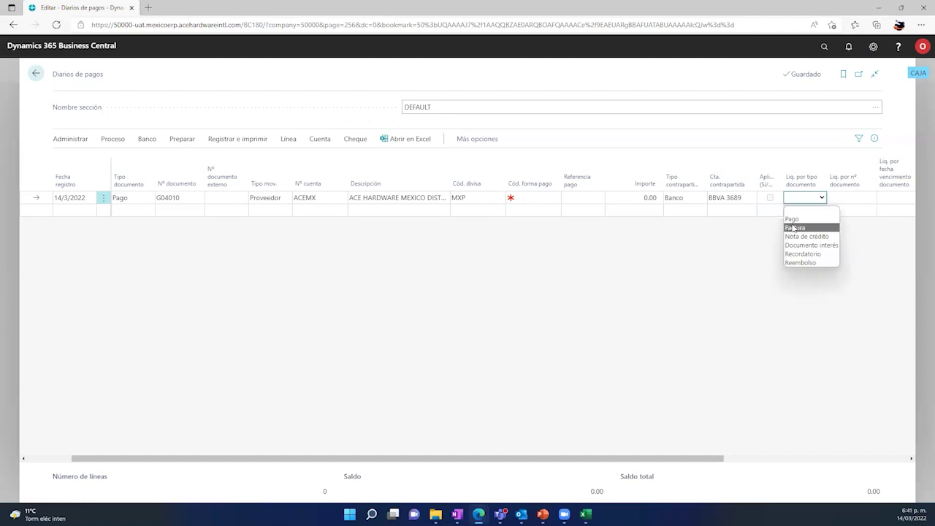
click(795, 228)
Apply the payment line to ACEMX's pending invoice HO108019, chosen from the vendor's open entries for Liq. por nº documento.
click(842, 197)
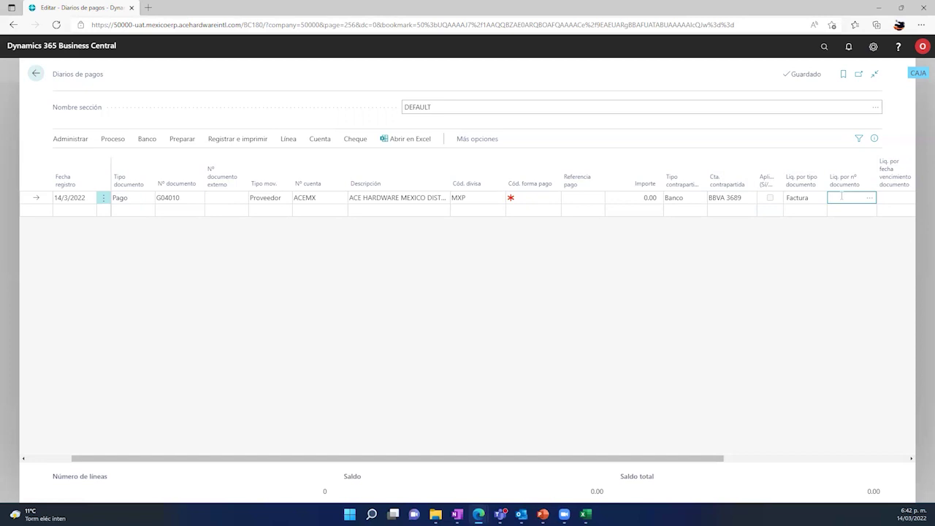
click(874, 199)
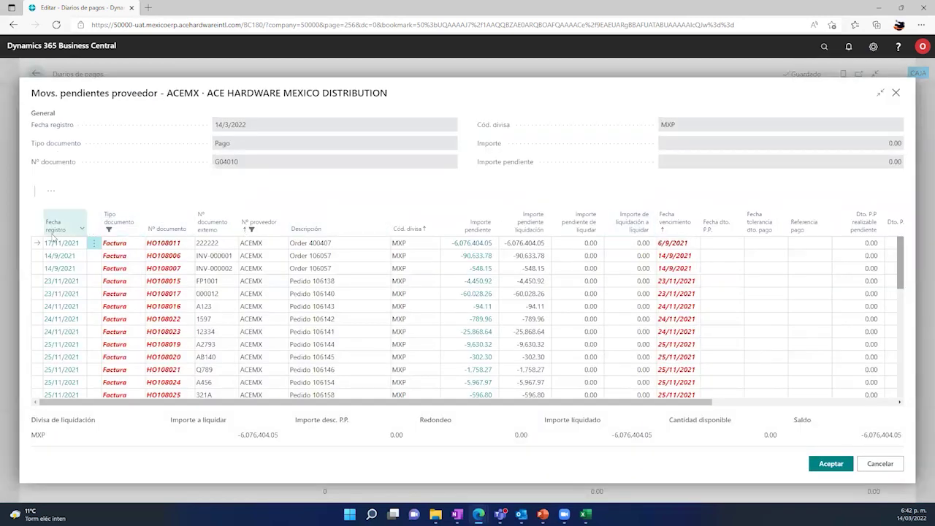
scroll(62, 252, down, 3)
scroll(64, 252, up, 4)
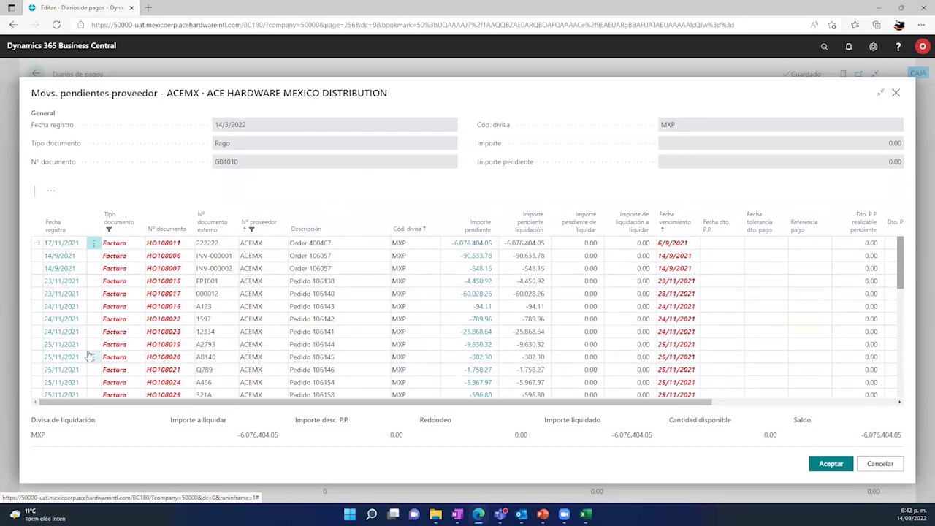
click(117, 348)
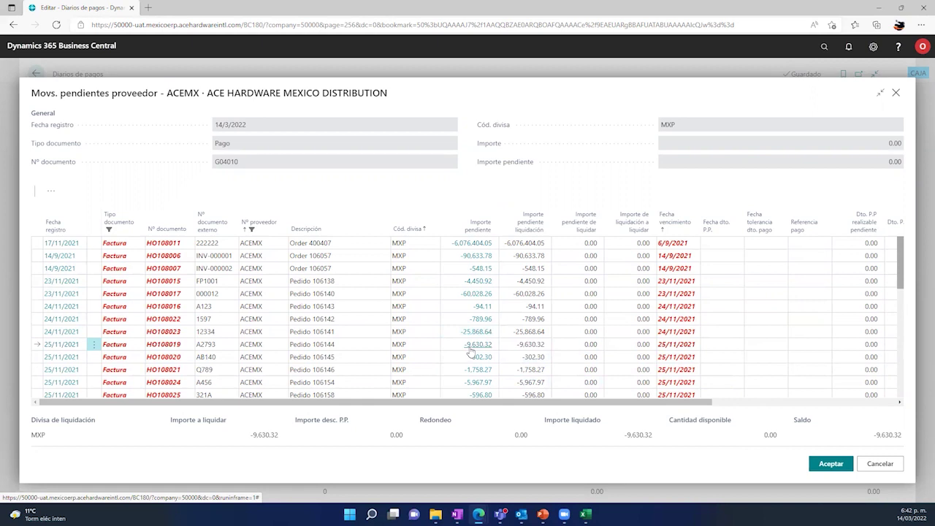
click(829, 465)
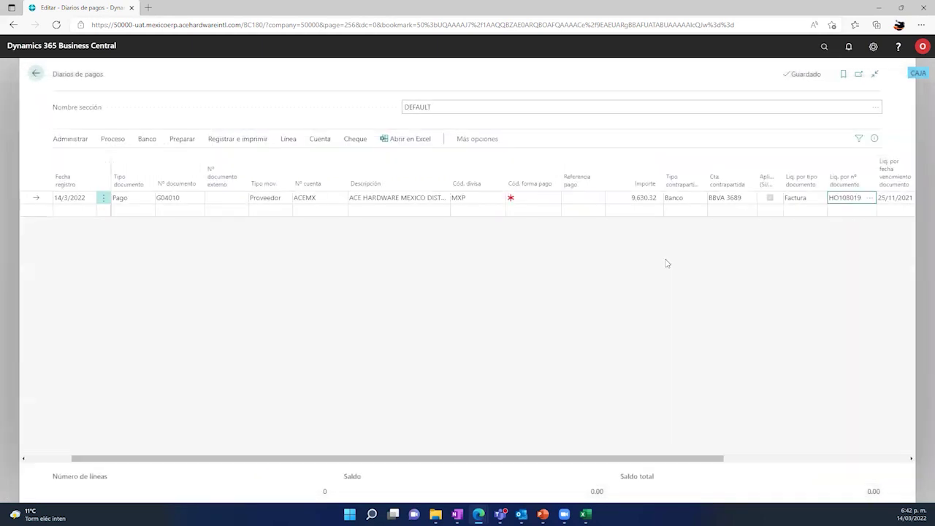
click(631, 198)
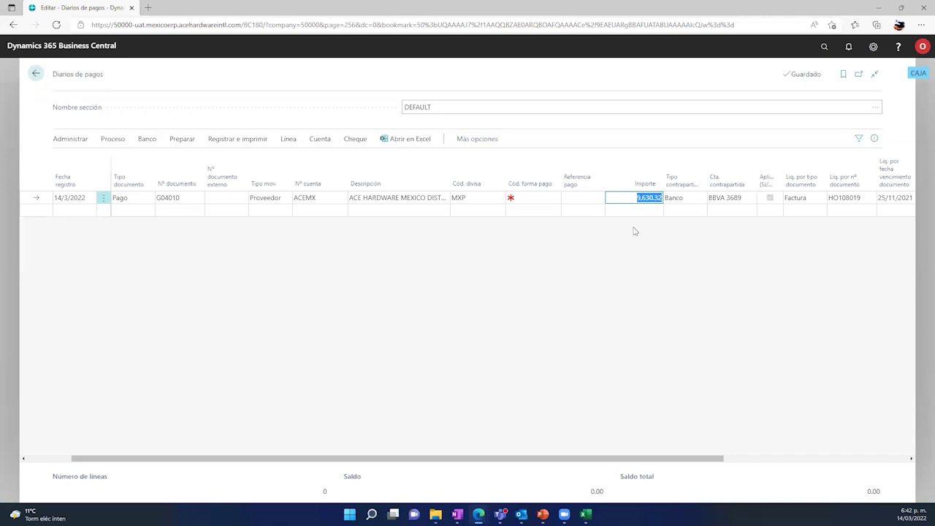
Start a second payment line below the first and copy ACEMX from the line above as its Nº cuenta.
click(176, 210)
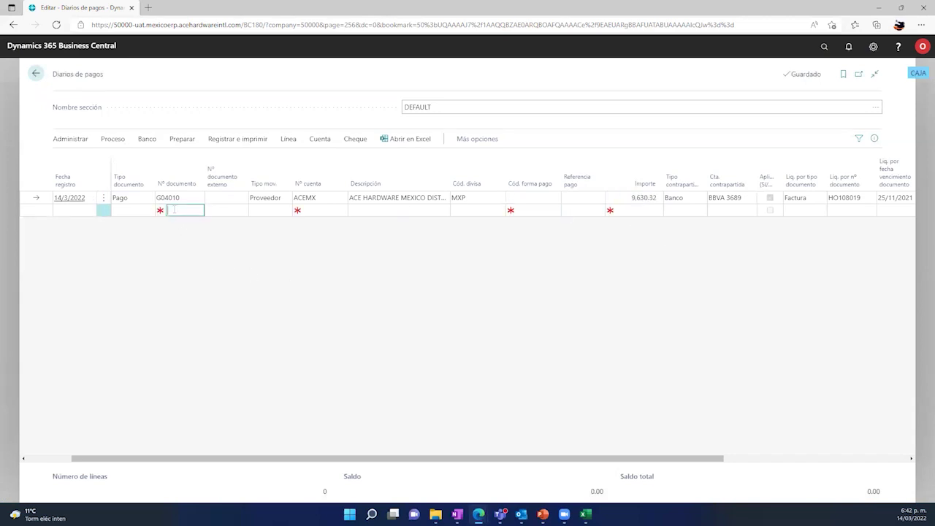
click(306, 211)
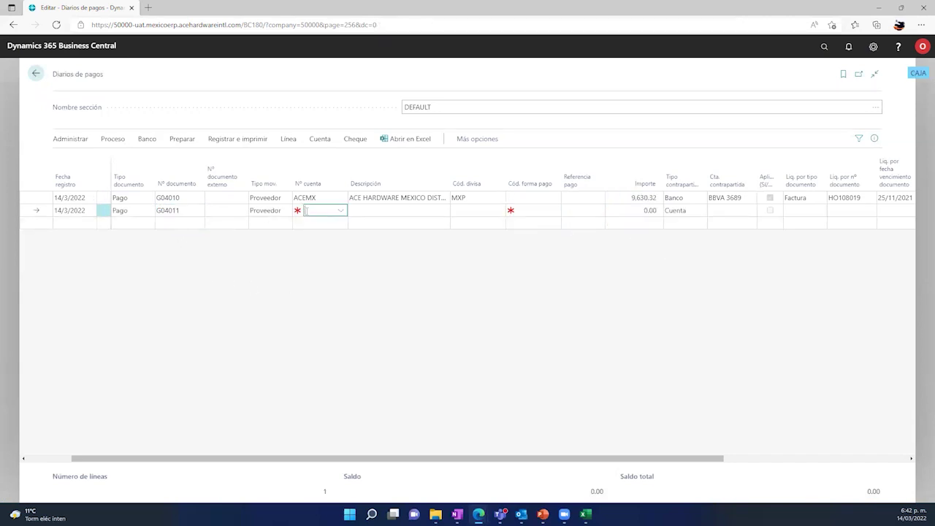
key(F8)
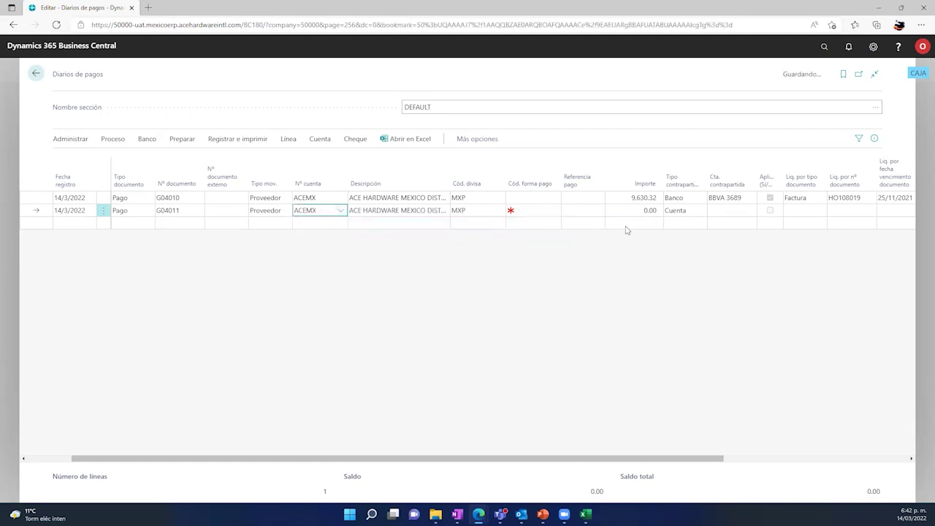
Set the balancing account type of payment line G04011 to Banco, using the same BBVA account as line G04010.
click(677, 212)
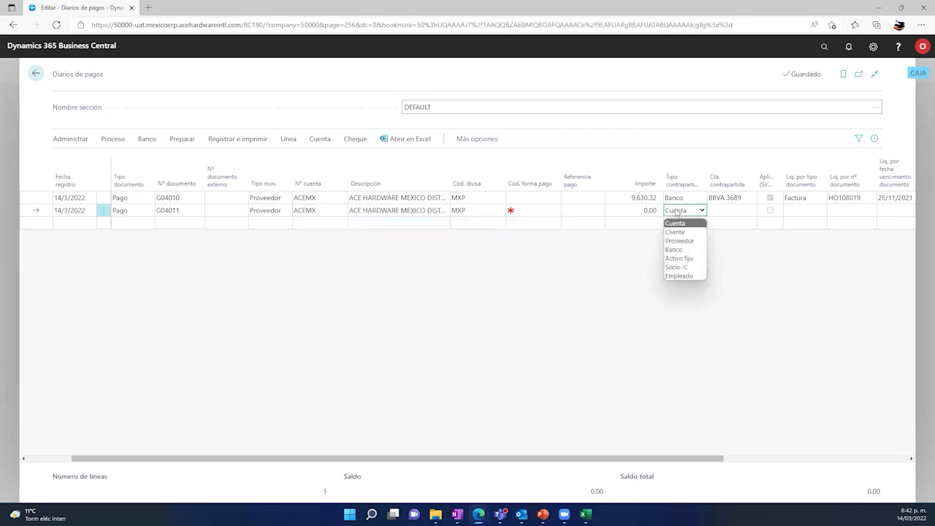
click(673, 249)
click(724, 211)
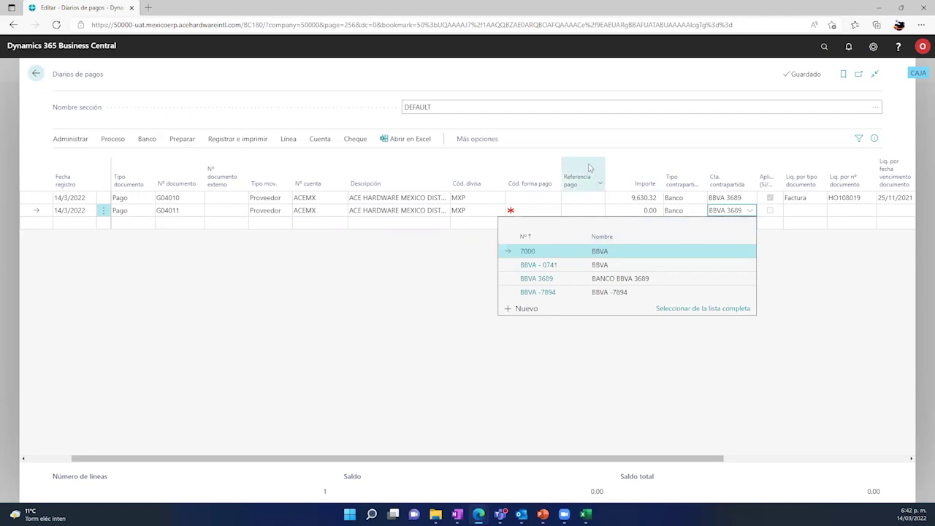
Open the vendor's pending entries for payment line G04011 and mark invoice HO108006 with its settlement ID.
click(797, 198)
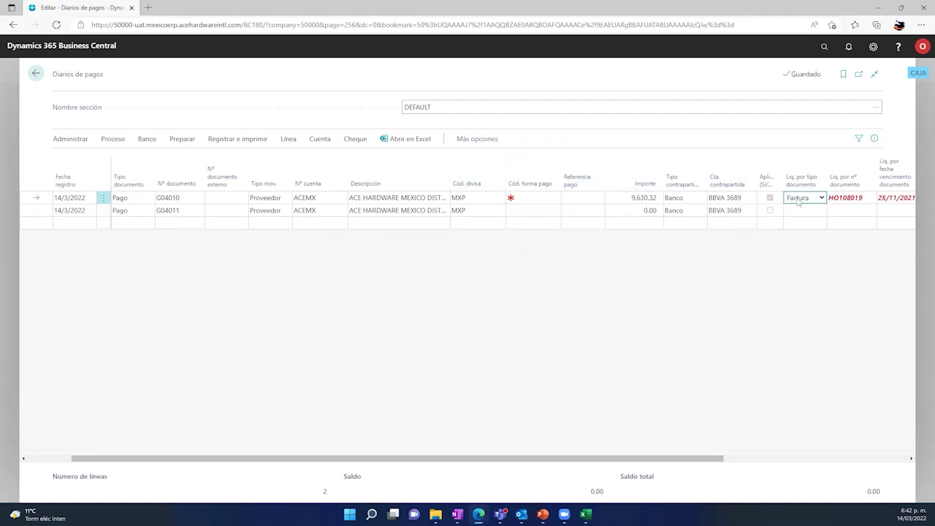
click(797, 210)
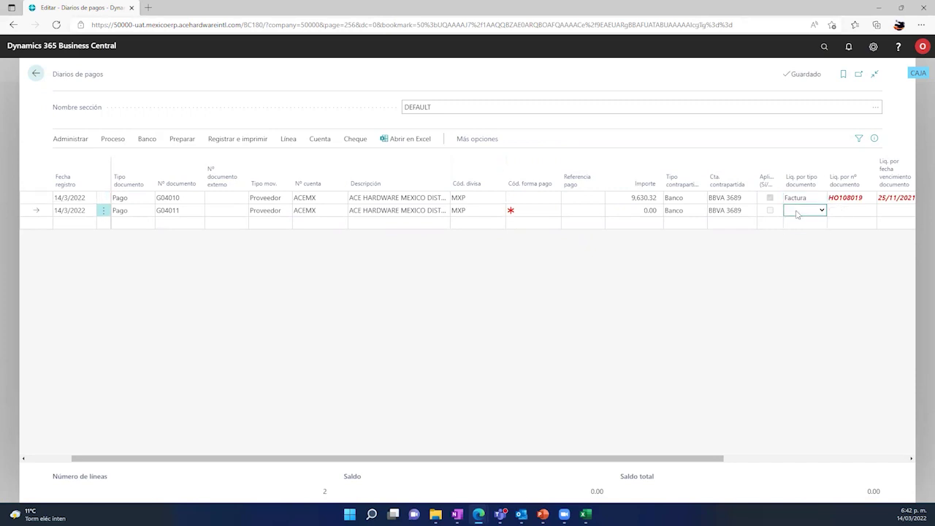
click(109, 140)
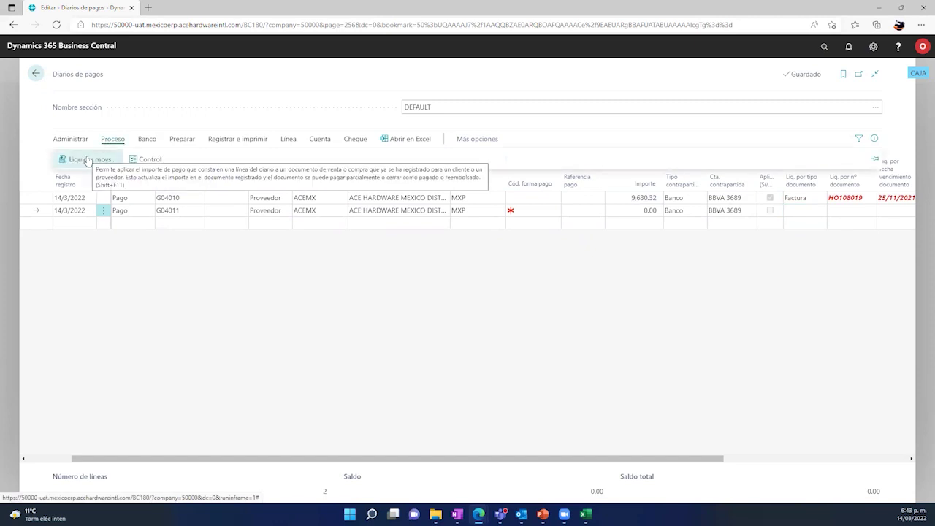
click(87, 159)
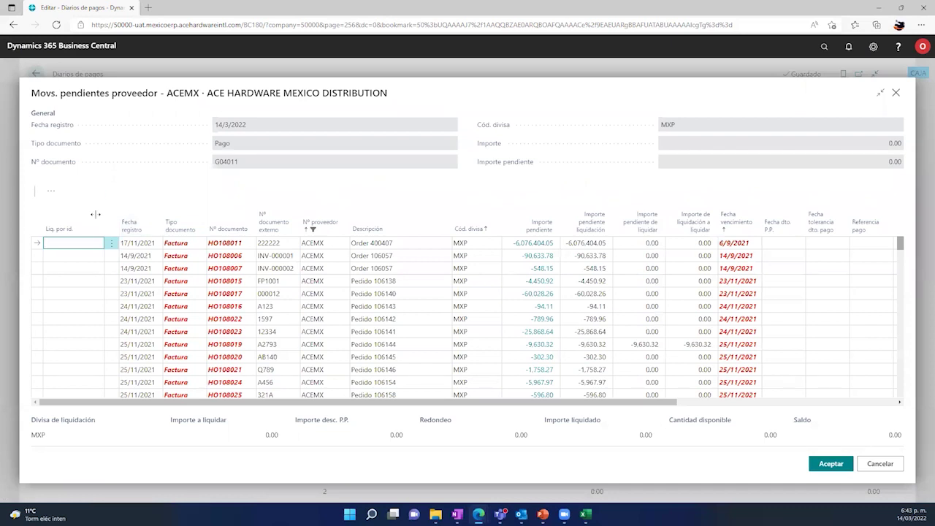
click(65, 256)
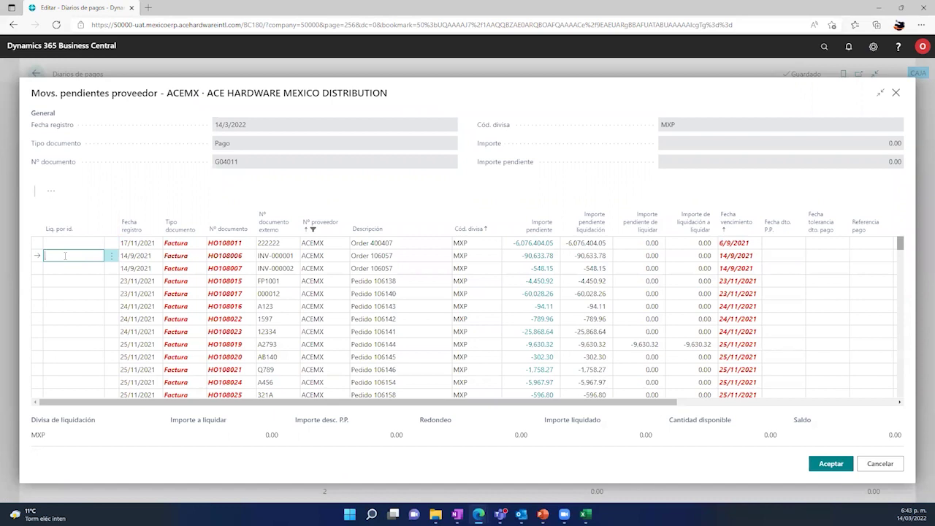
click(50, 191)
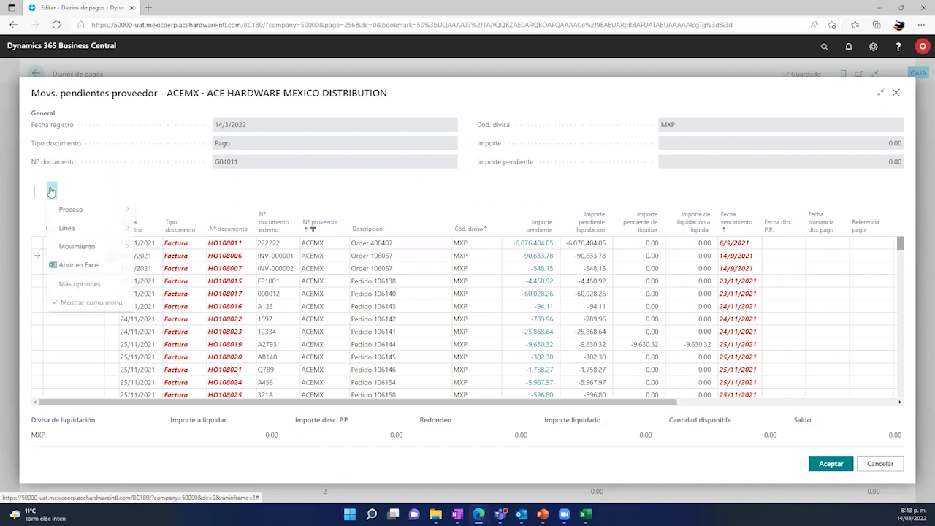
mouse_move(75, 209)
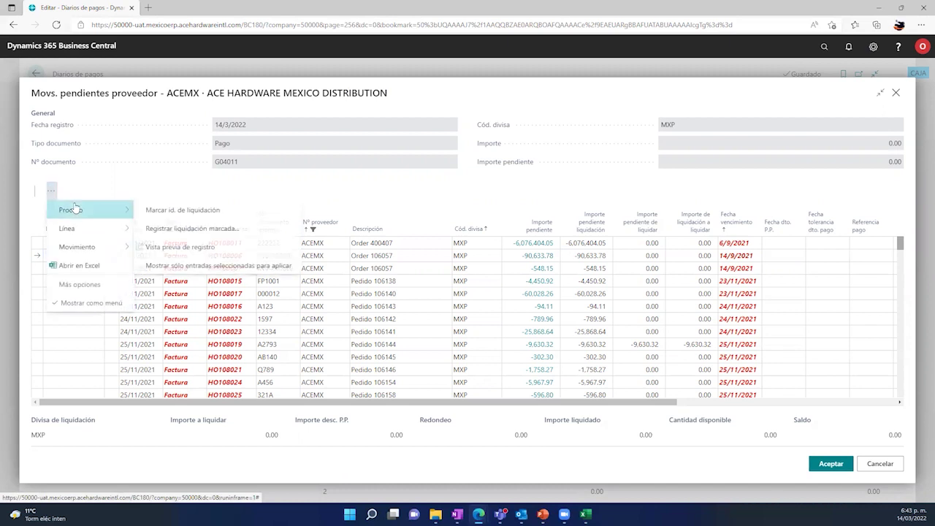
click(148, 214)
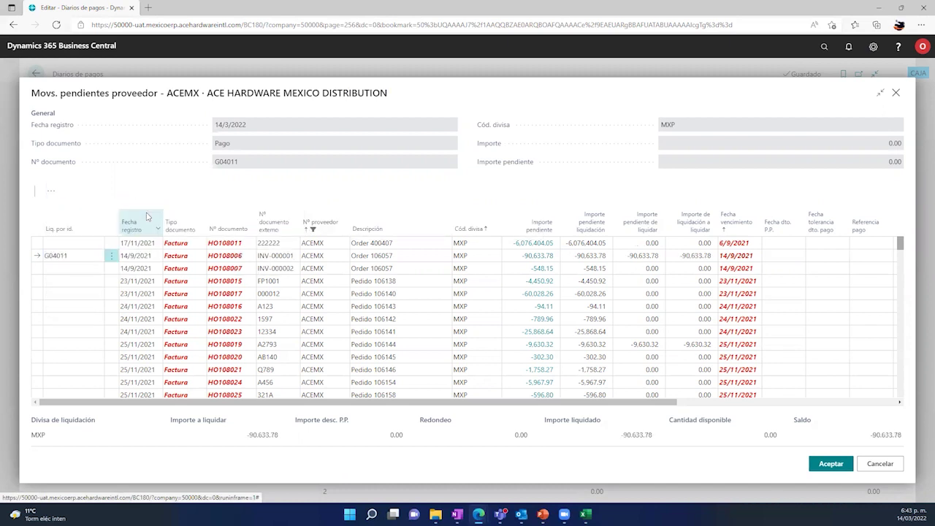
Mark invoices HO108022 and HO108023 together with the settlement ID and accept the application to payment G04011.
click(71, 255)
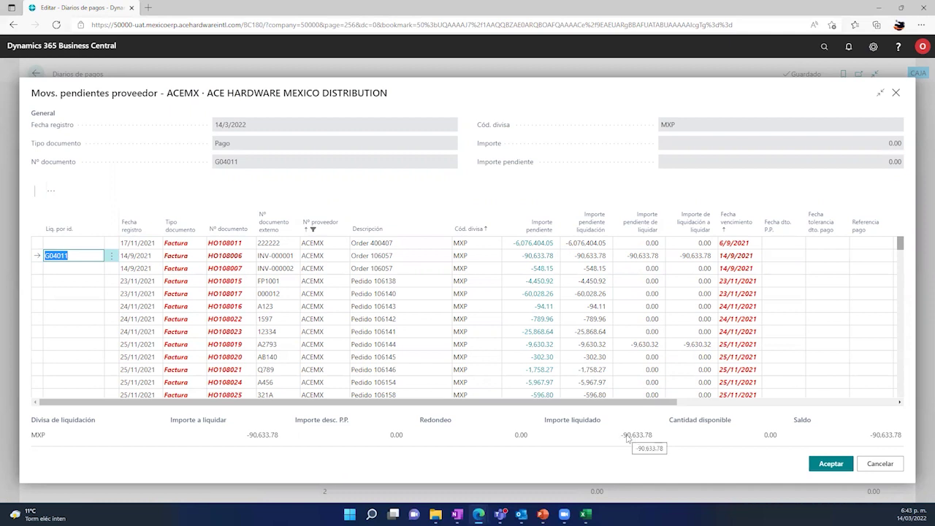
click(66, 281)
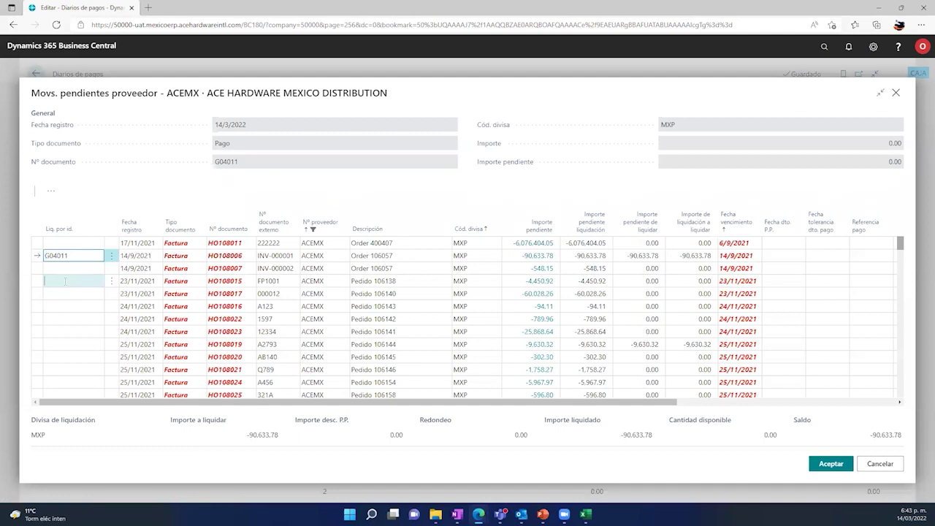
click(57, 319)
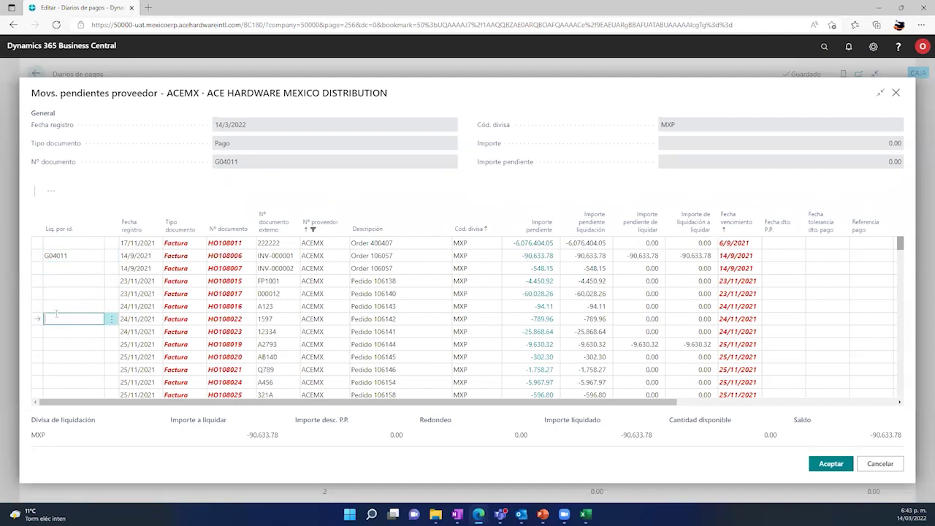
key(shift+Down)
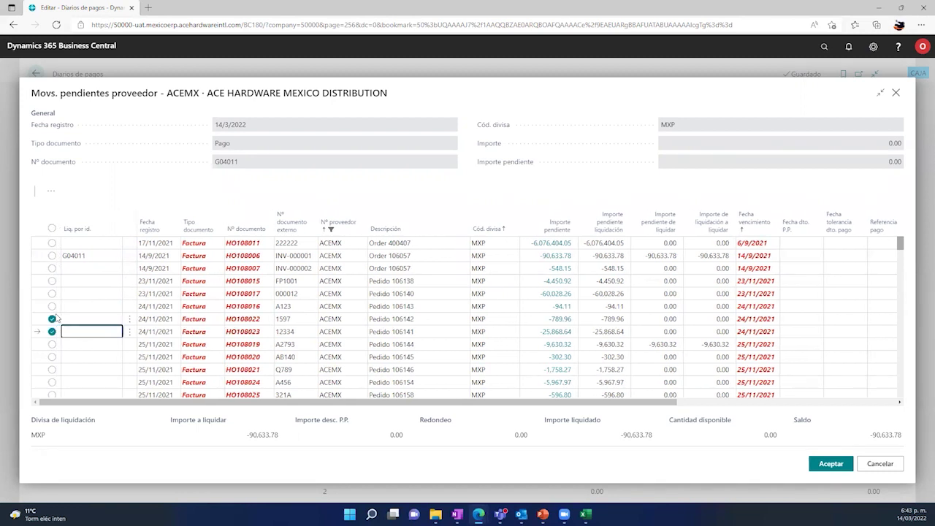
click(50, 191)
mouse_move(79, 210)
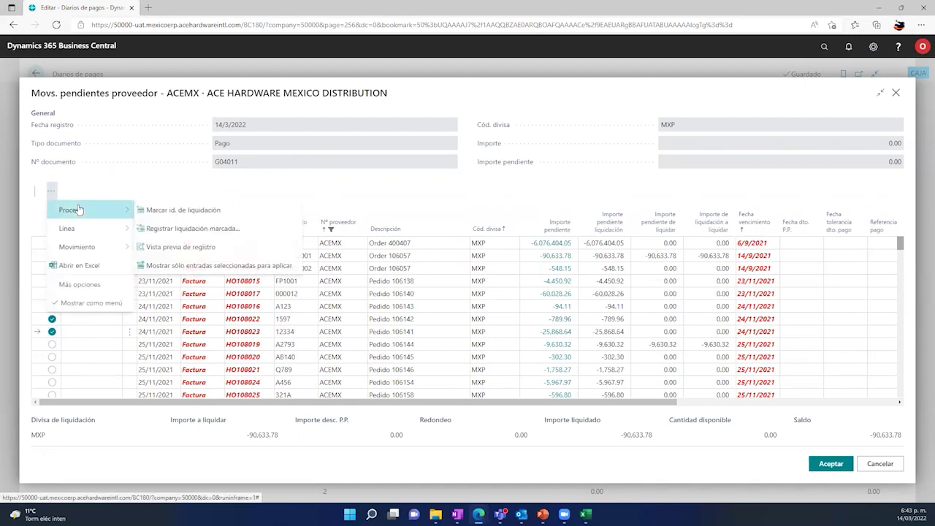
click(179, 210)
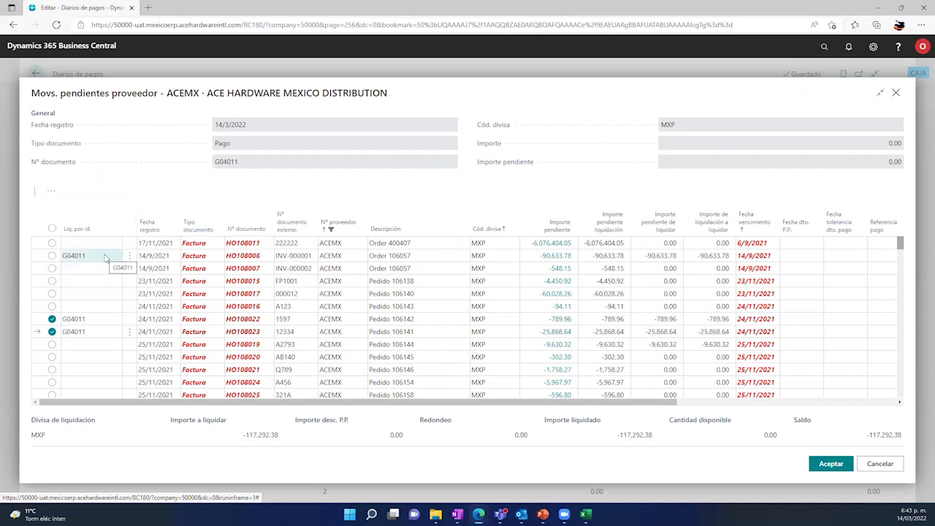
key(Tab)
click(825, 469)
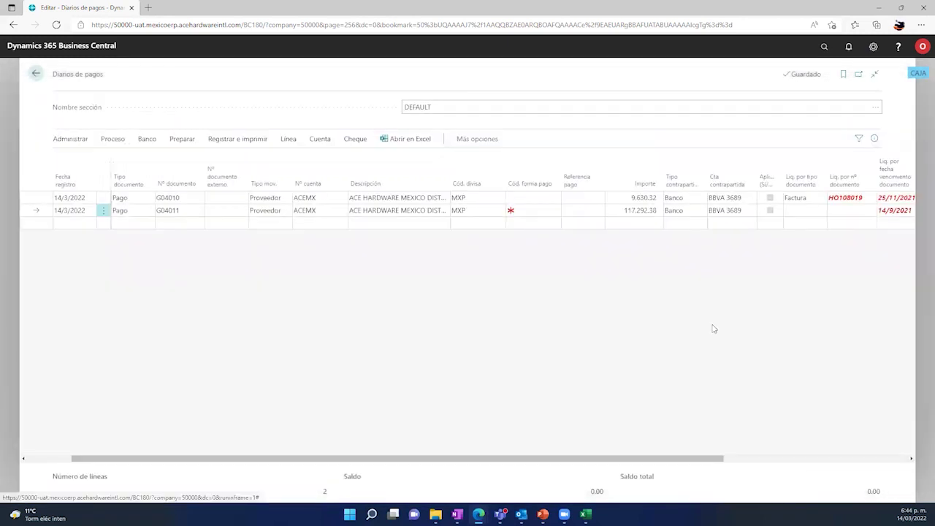
Compare the two payment lines' amounts and filter the journal to document number G04010.
click(611, 209)
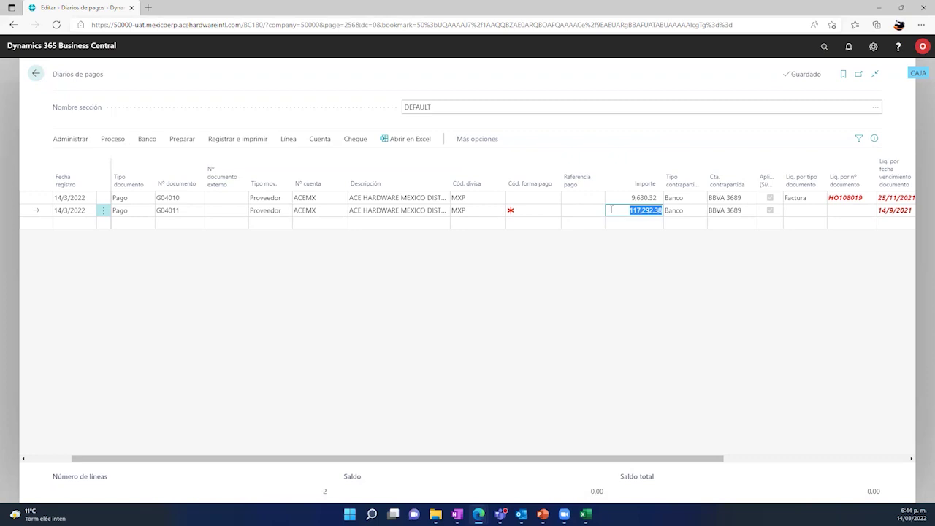
key(Up)
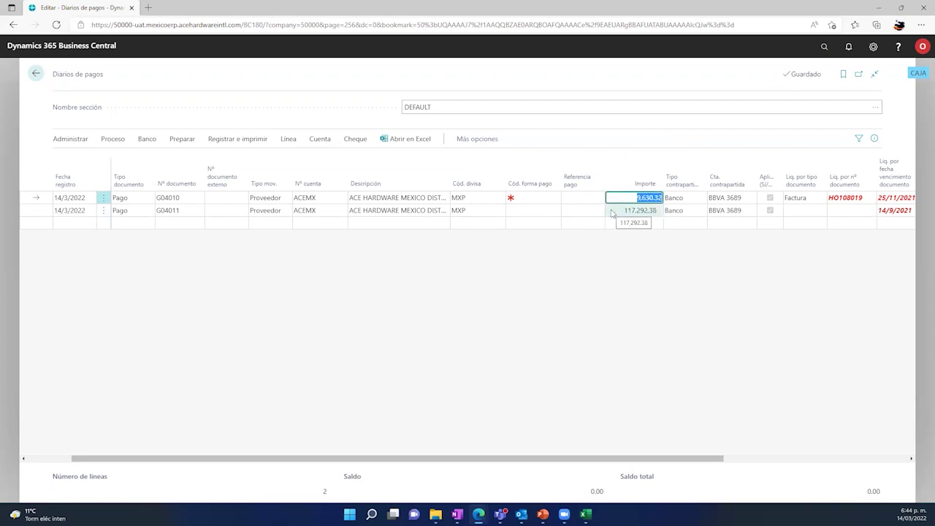
click(612, 211)
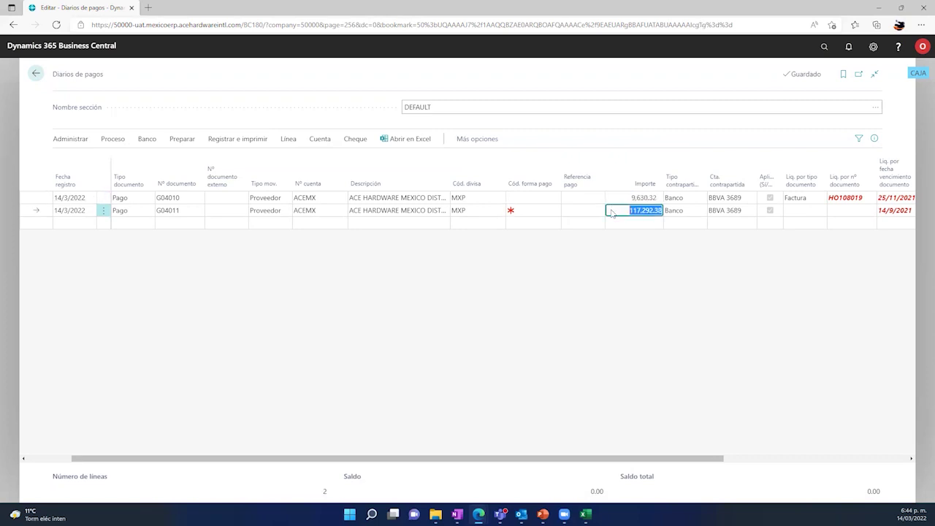
key(Up)
click(181, 197)
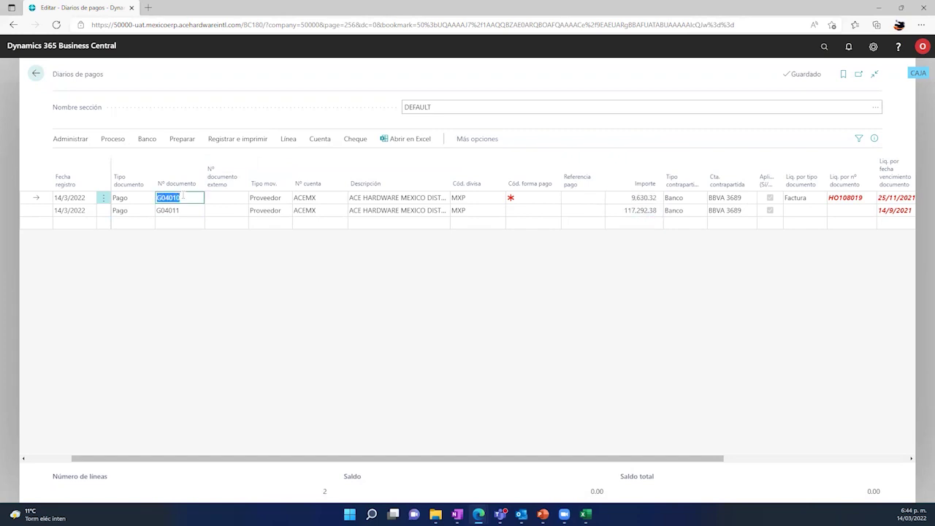
click(200, 184)
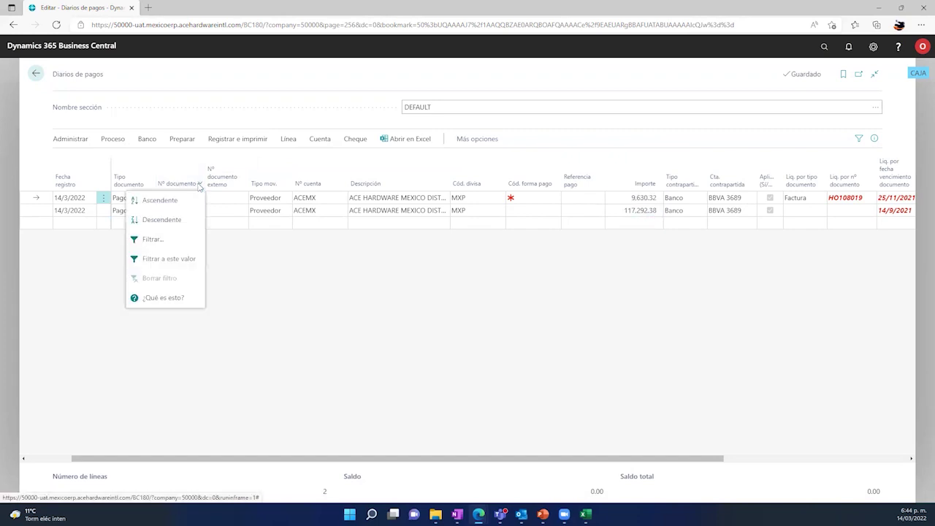
click(155, 258)
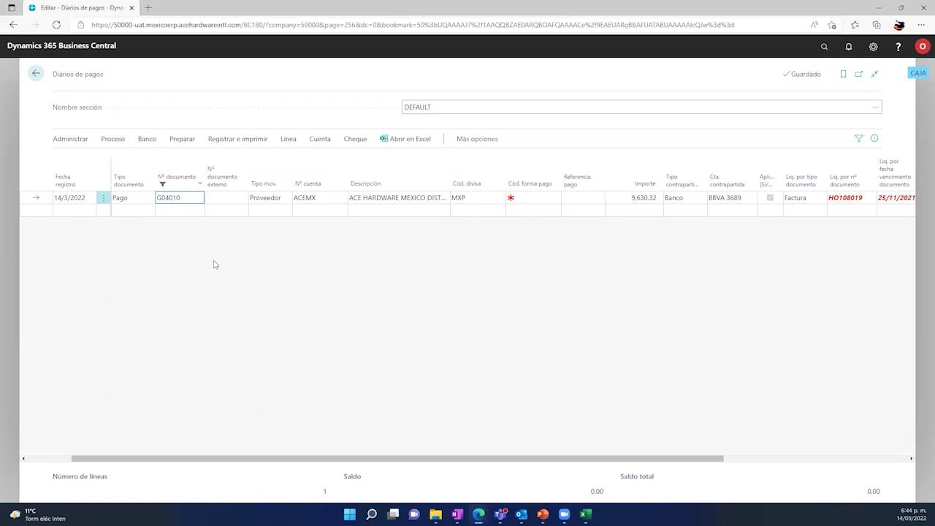
Preview the posting of payment G04010 and examine both accounting entries, including their accounts and amounts.
click(221, 141)
click(223, 159)
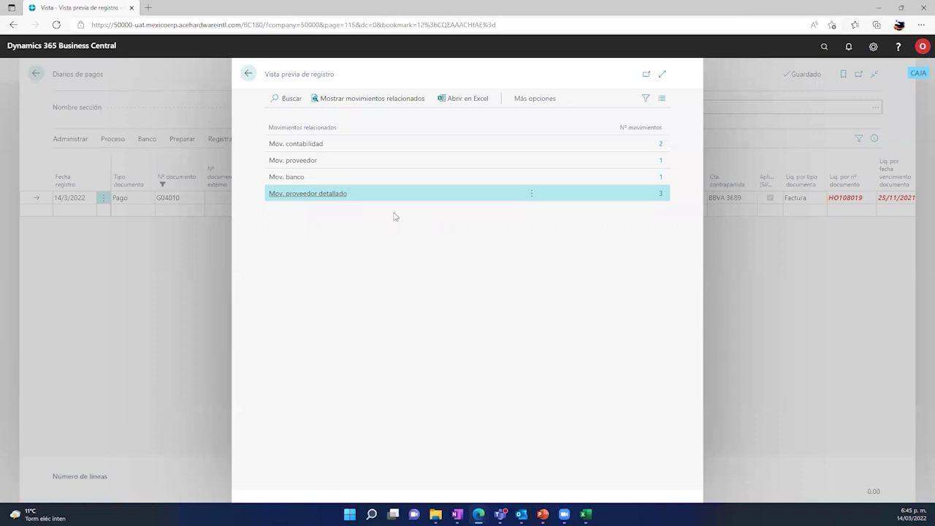
click(658, 149)
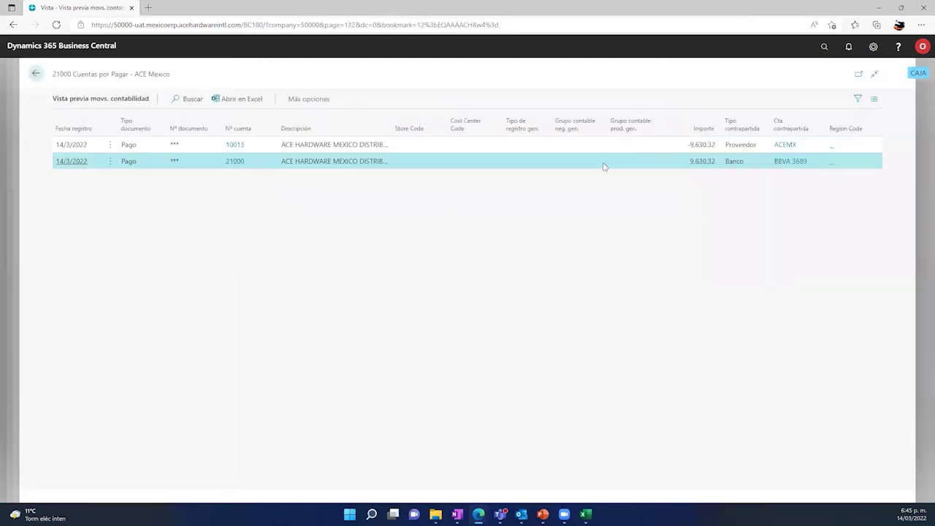
click(252, 146)
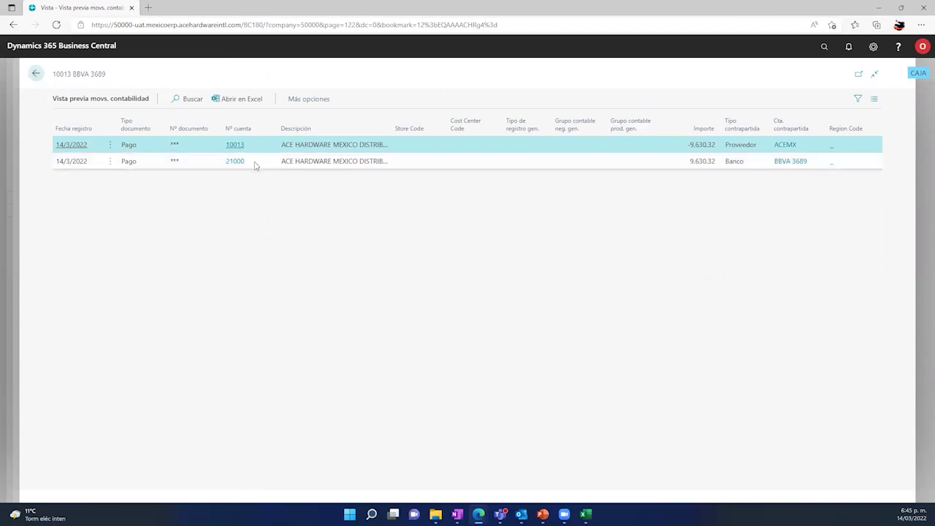
click(256, 165)
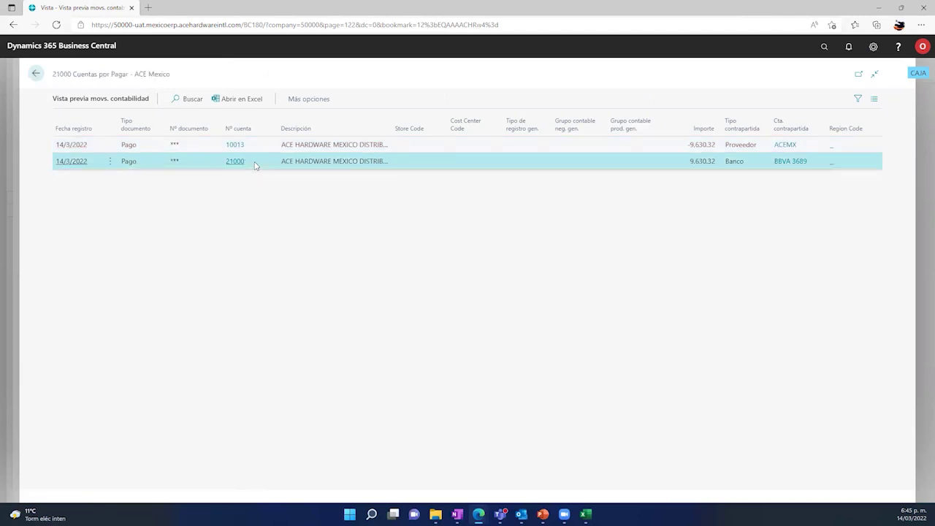
click(36, 73)
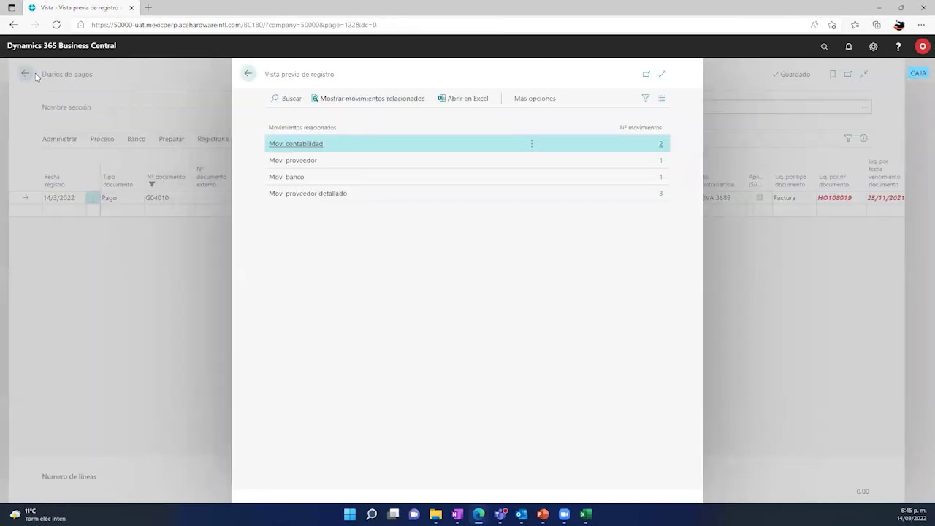
Examine the vendor and bank entries in the posting preview, including their amounts, and return to the payment journal.
click(660, 162)
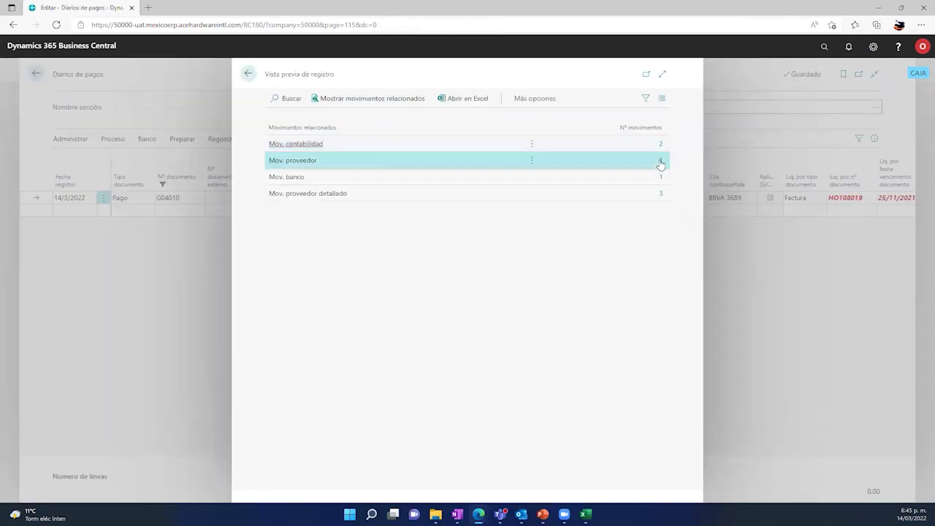
drag(371, 485, 531, 508)
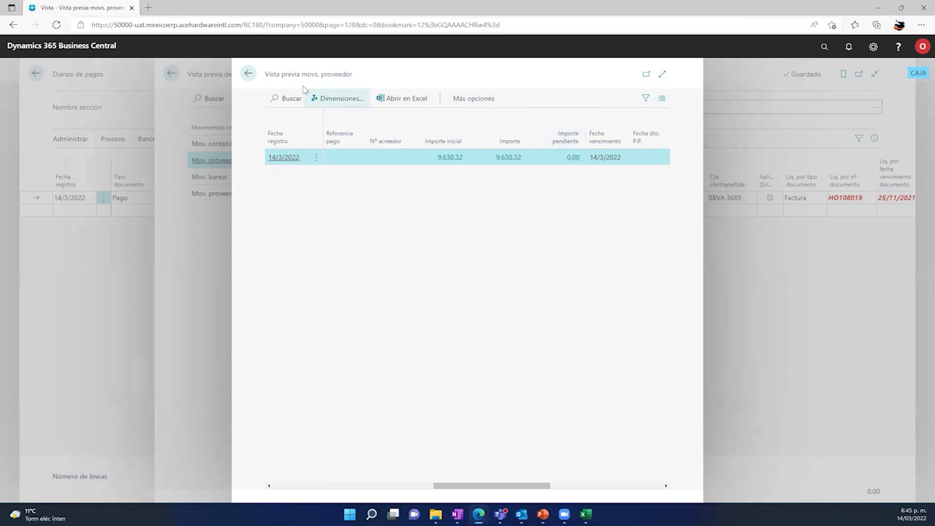
click(249, 74)
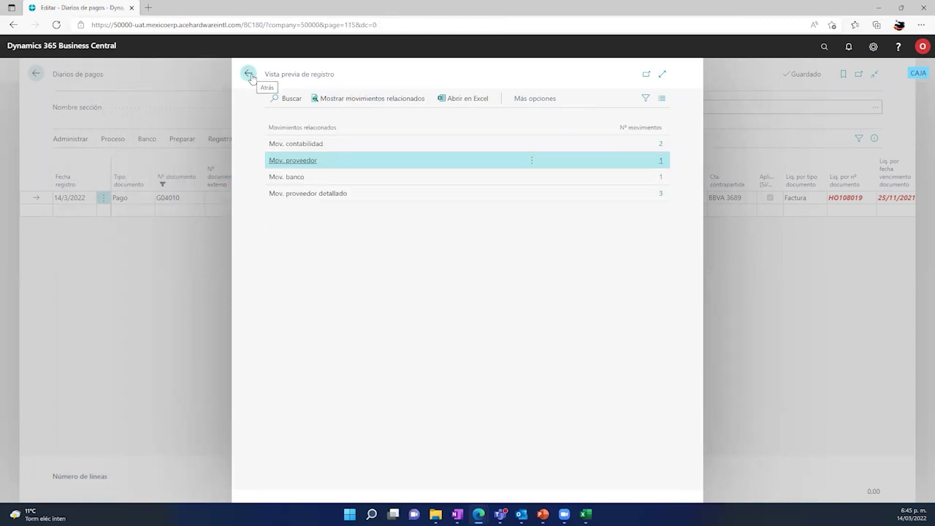
click(659, 179)
click(660, 179)
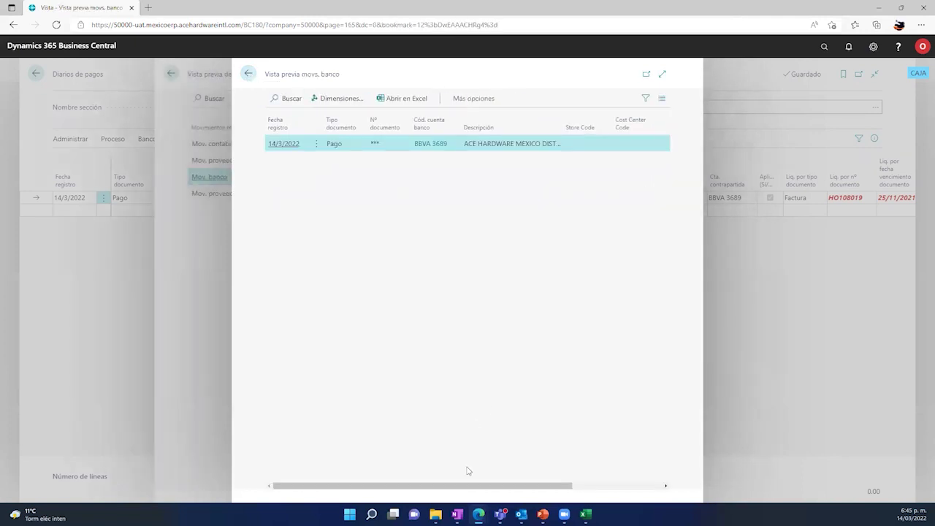
drag(542, 491, 261, 161)
click(250, 76)
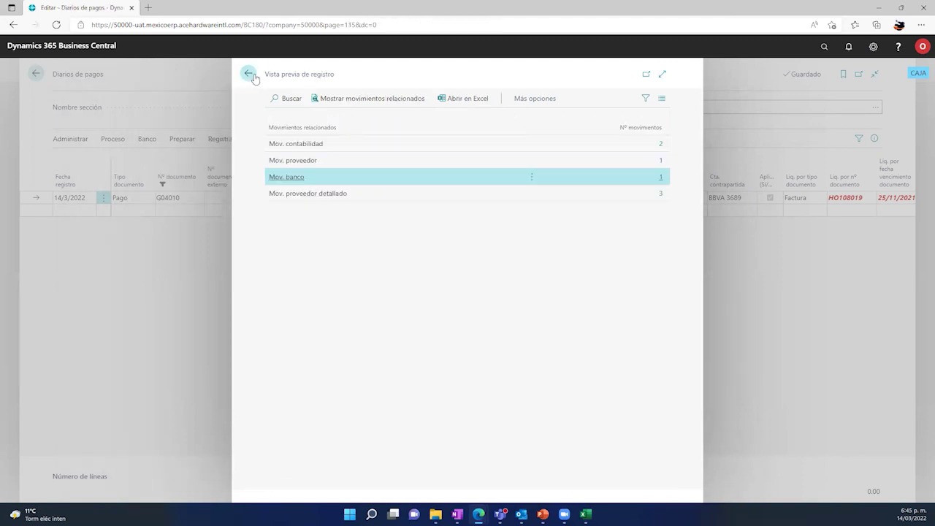
click(250, 74)
Post payment G04010 from the payment journal without printing and confirm the posting of the journal lines.
click(221, 141)
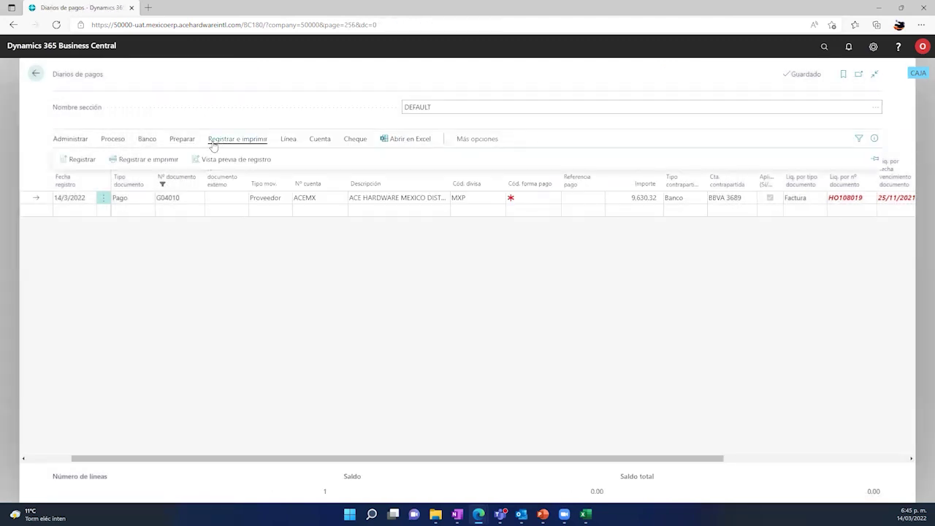
click(83, 159)
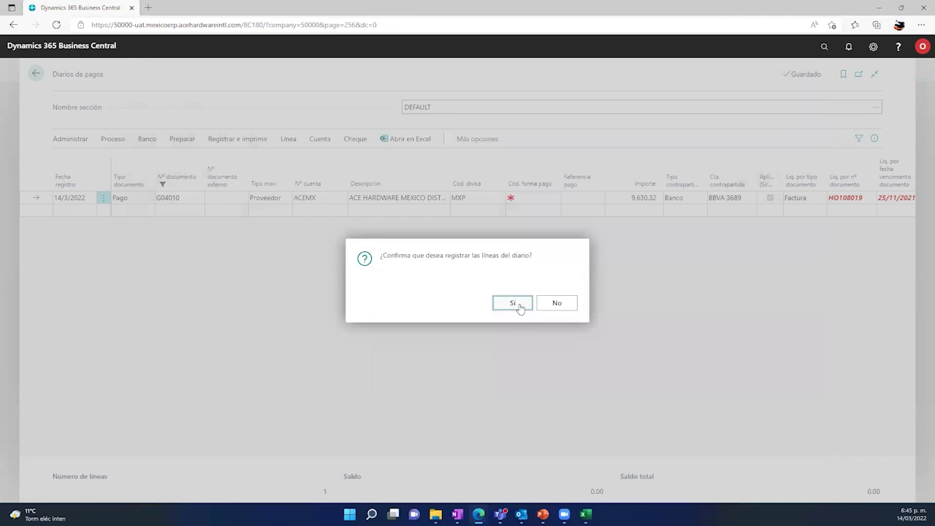
click(517, 305)
click(552, 305)
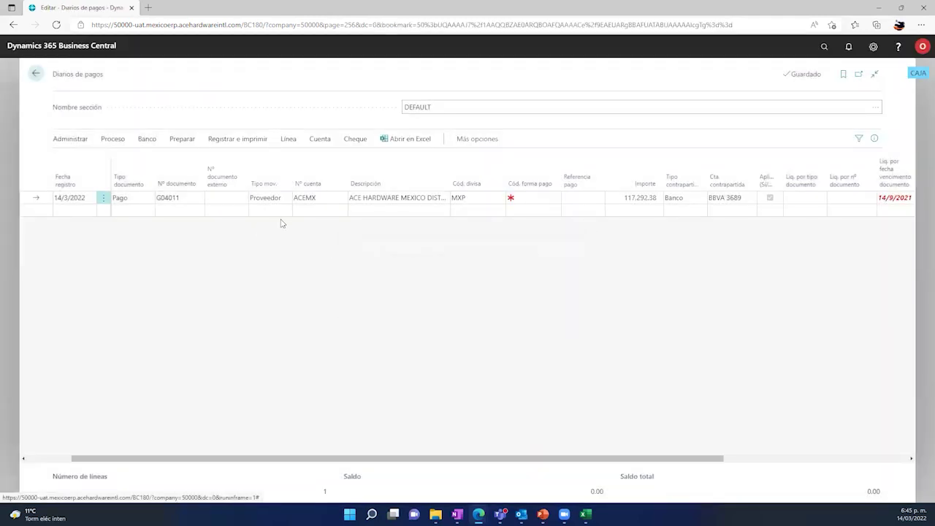
Preview the posting of payment G04011, examine its detailed vendor entries and return to the payment journal.
click(226, 143)
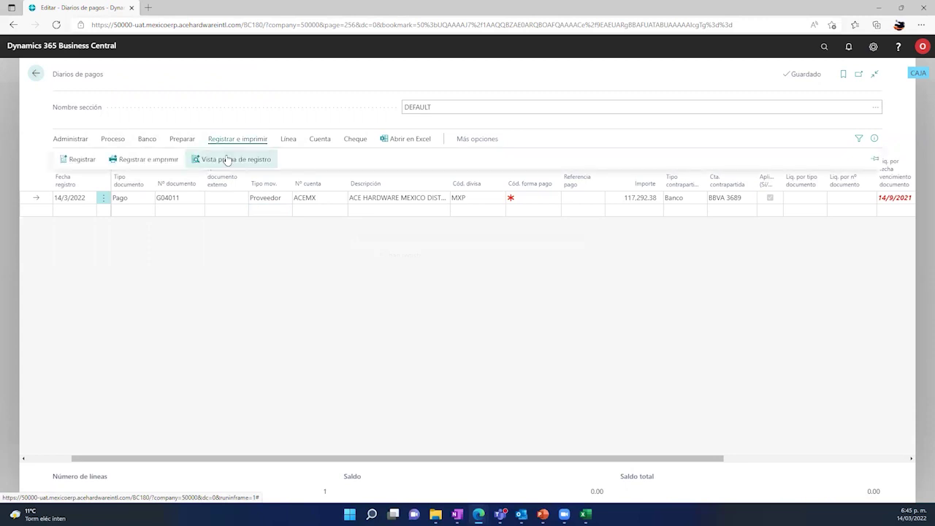
click(227, 160)
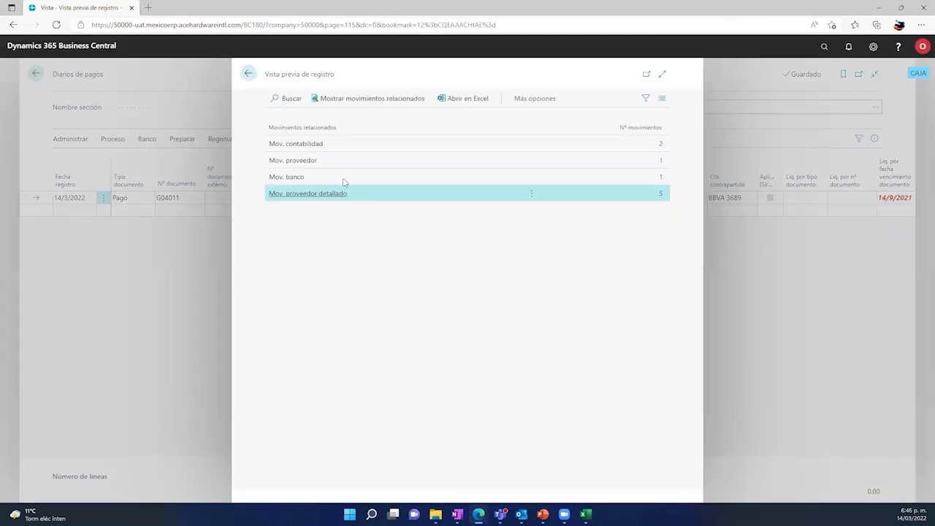
click(659, 195)
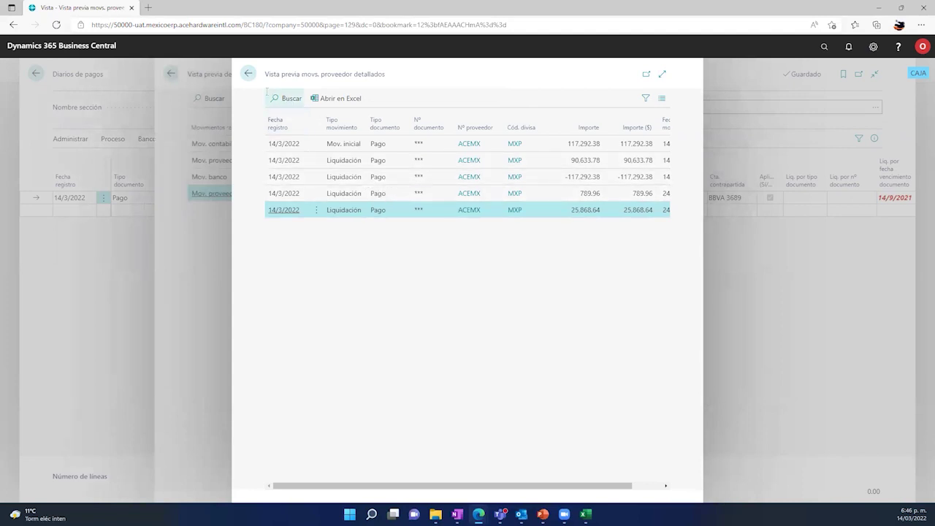
click(249, 75)
click(247, 73)
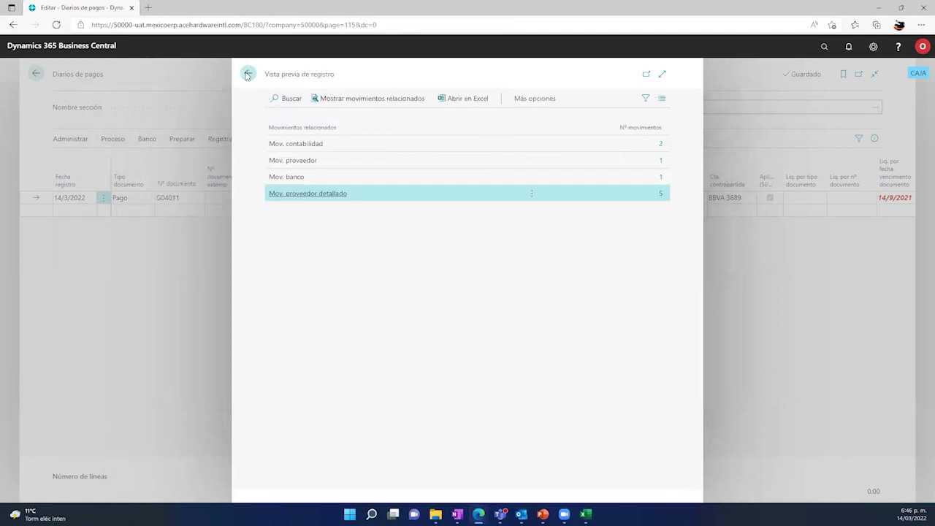
Post payment G04011 from the payment journal without printing and confirm the posting of the journal lines.
click(187, 141)
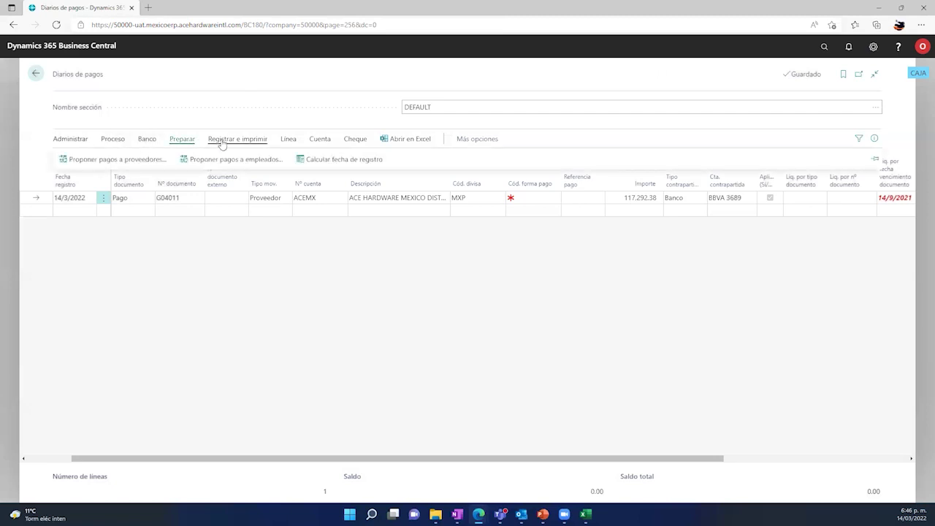
click(221, 141)
click(78, 159)
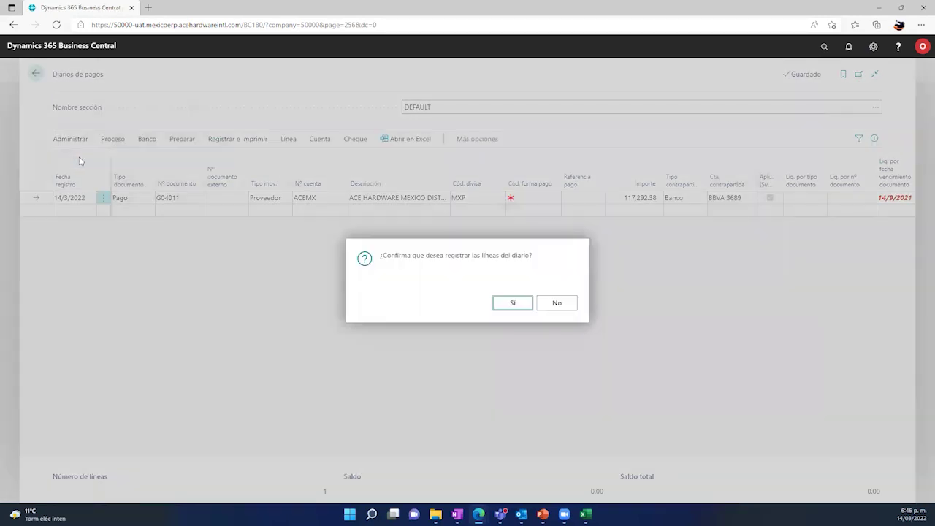
click(510, 305)
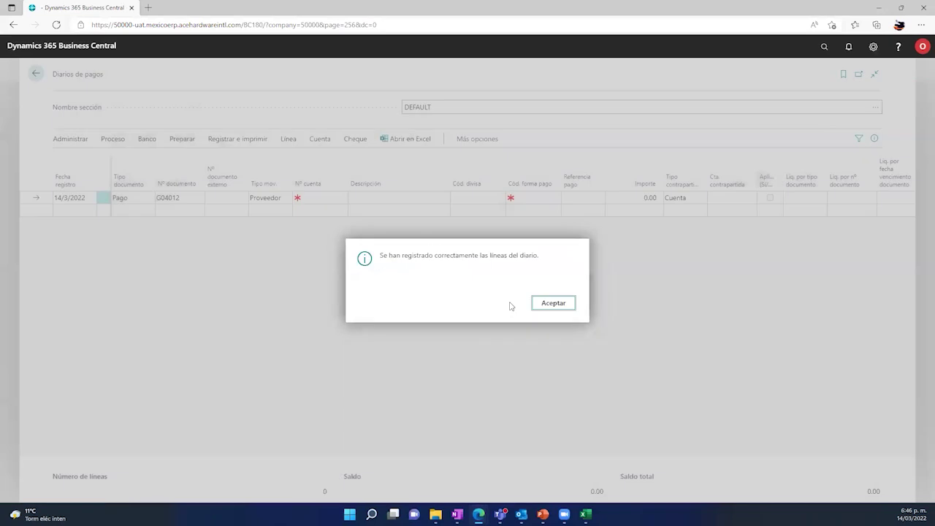
click(555, 306)
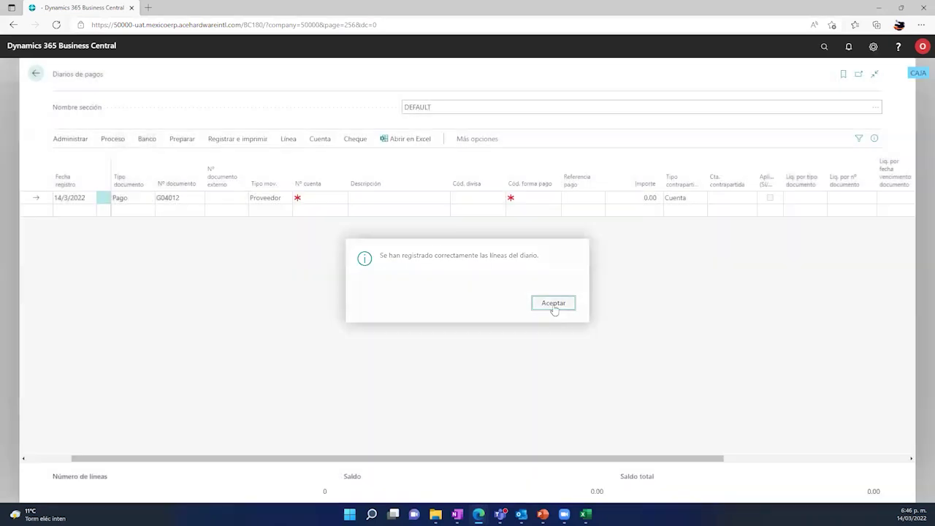
Leave the payment journal, search the vendor list for ACEMX and open the card of ACE HARDWARE MEXICO DISTRIBUTION.
click(35, 75)
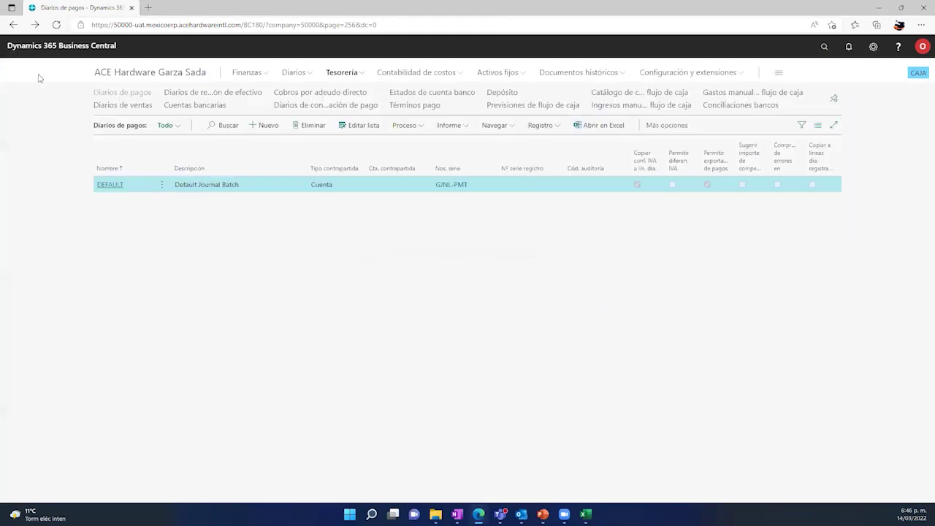
click(145, 74)
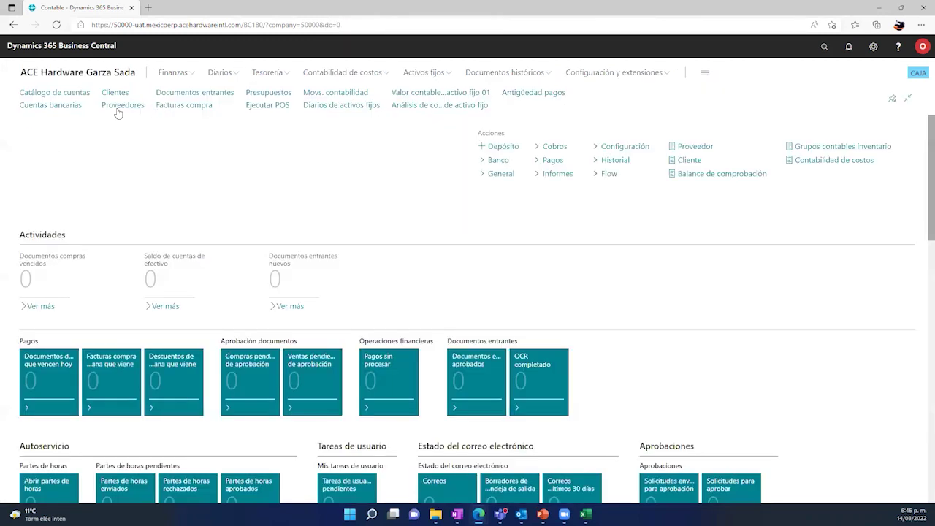
click(117, 107)
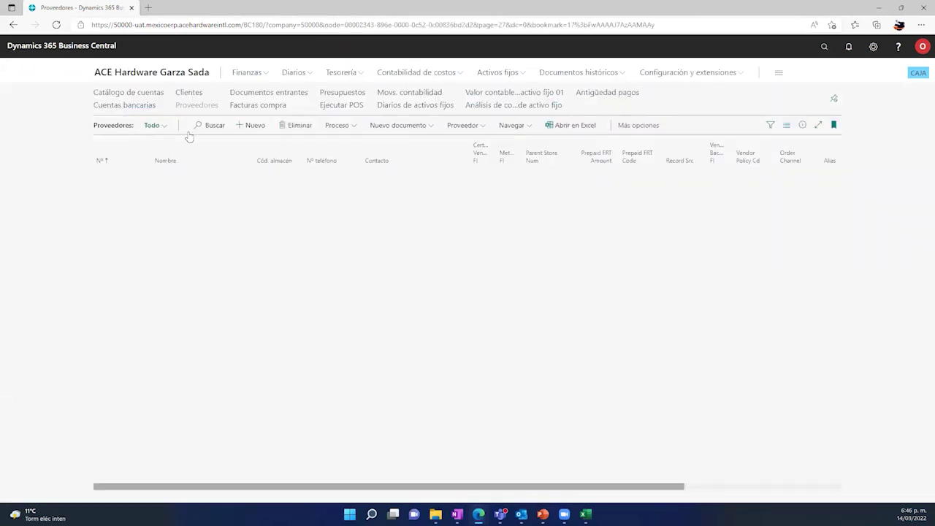
text(ACEMX)
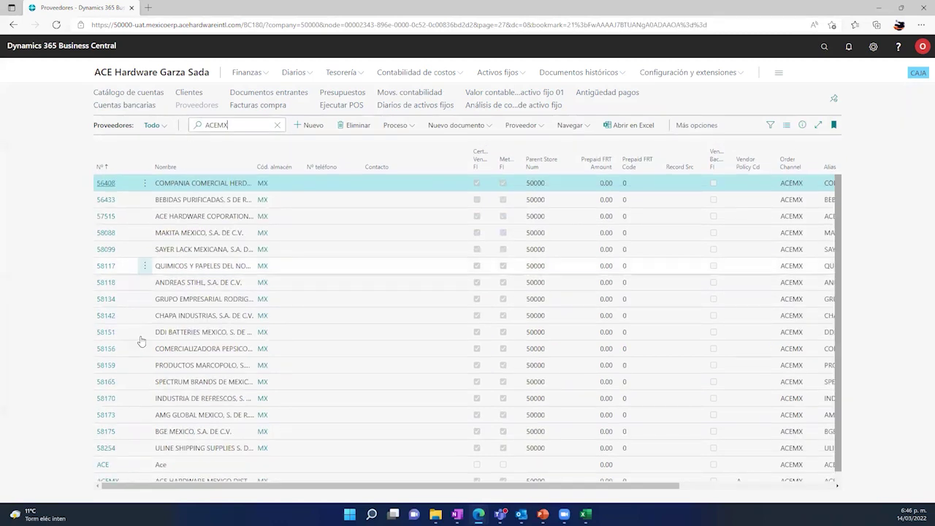
scroll(467, 329, down, 1)
click(106, 471)
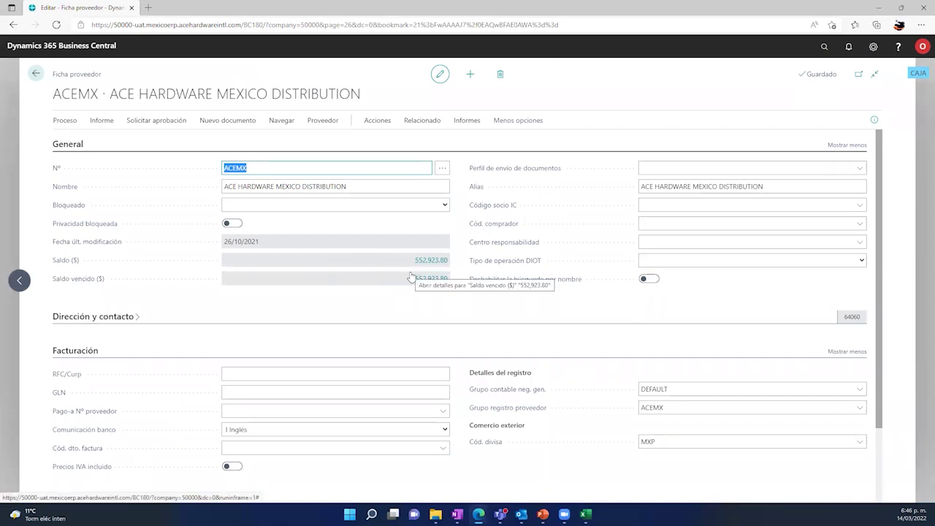
Open the vendor's ledger entries and examine the original and pending amounts of payments G04010 and G04011.
click(427, 121)
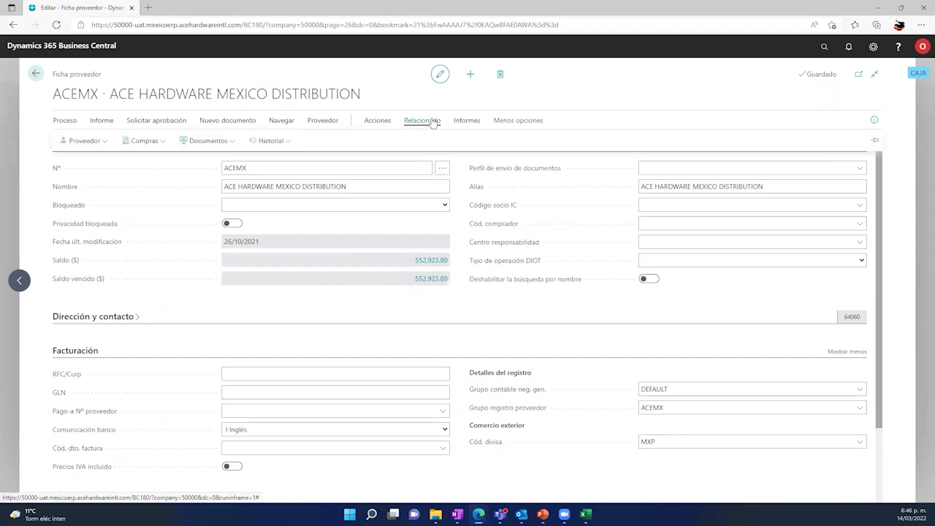
click(252, 144)
click(252, 160)
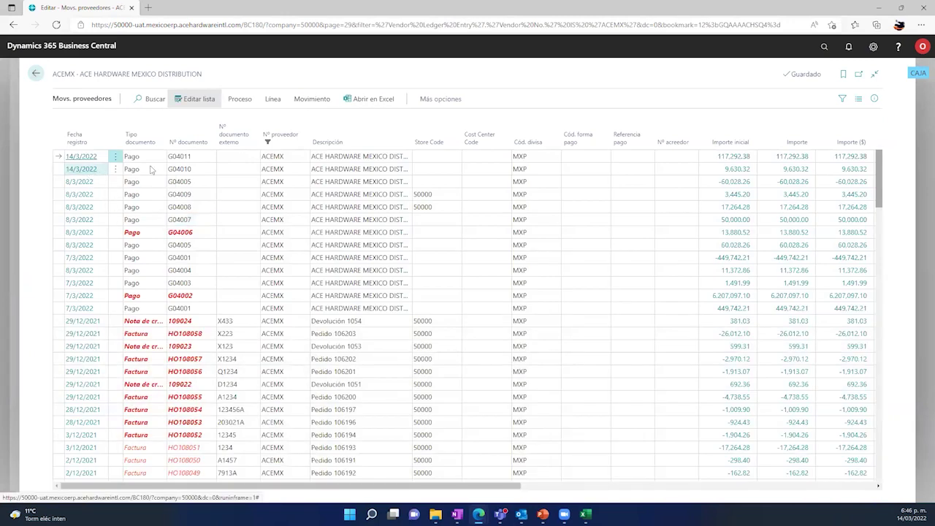
click(196, 170)
drag(375, 486, 499, 507)
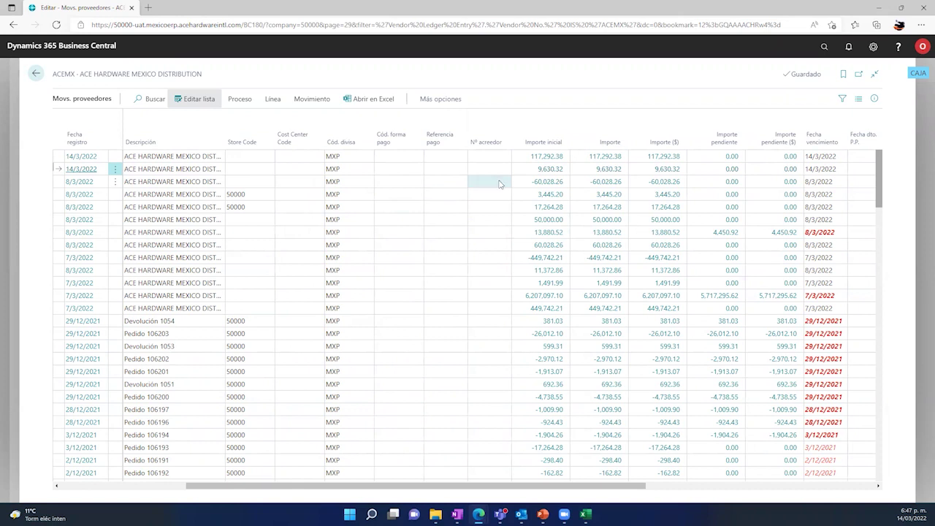
Examine the applied vendor entries of payment G04010 to see which invoice it settles, then return to the ledger entries.
click(297, 100)
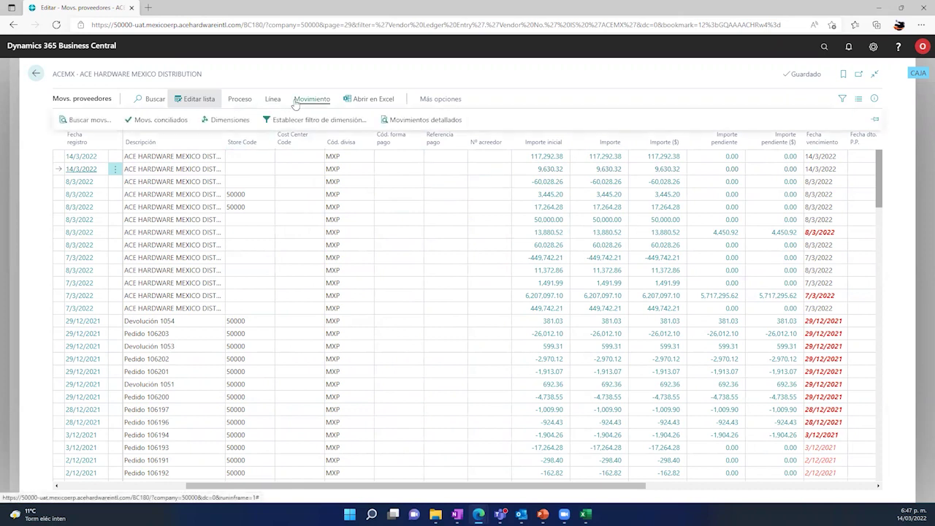
click(164, 119)
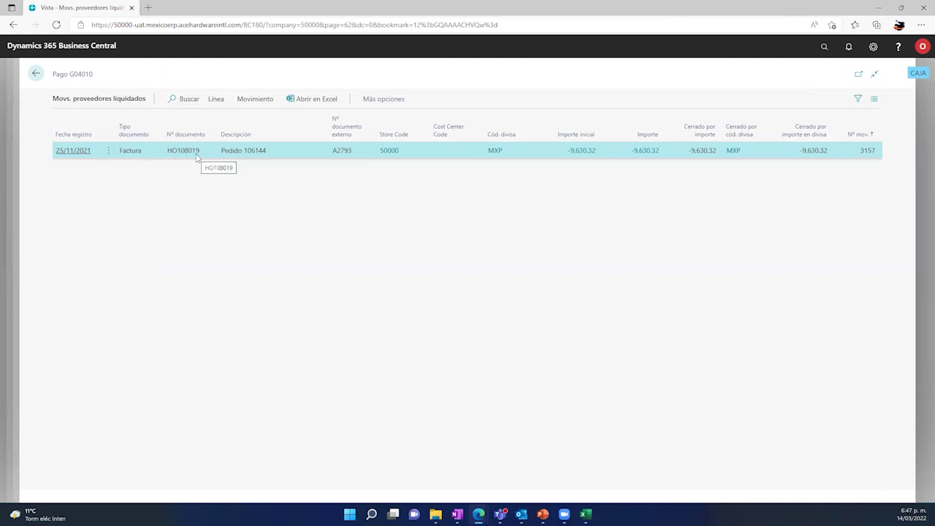
click(41, 75)
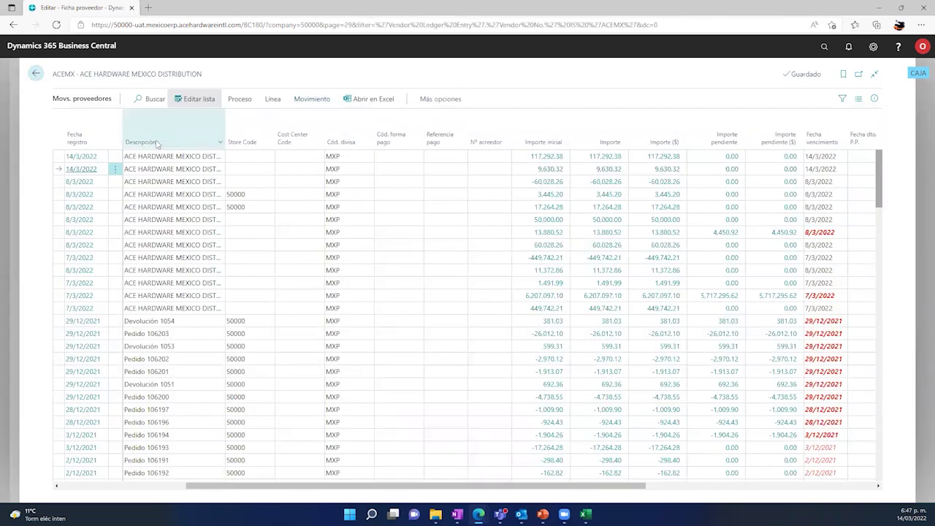
Examine the applied vendor entries of payment G04011, including the invoices and the amounts closed, and return to the ledger entries.
click(149, 161)
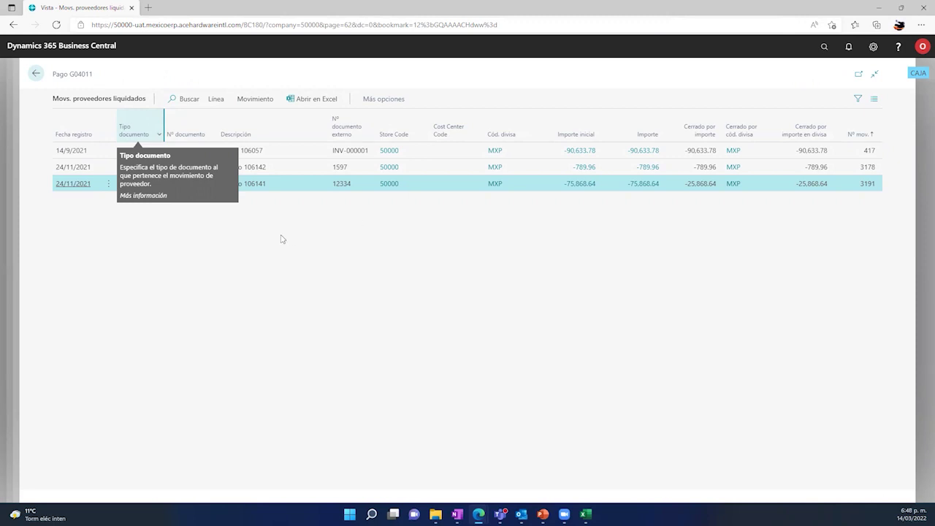
click(37, 75)
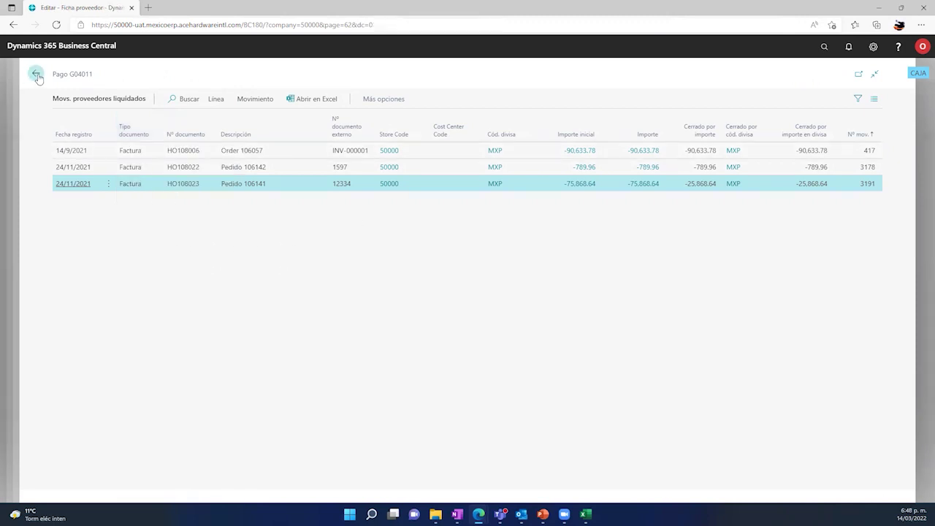
Check the invoice number applied to payment G04010 again and return to the vendor's ledger entries.
click(102, 173)
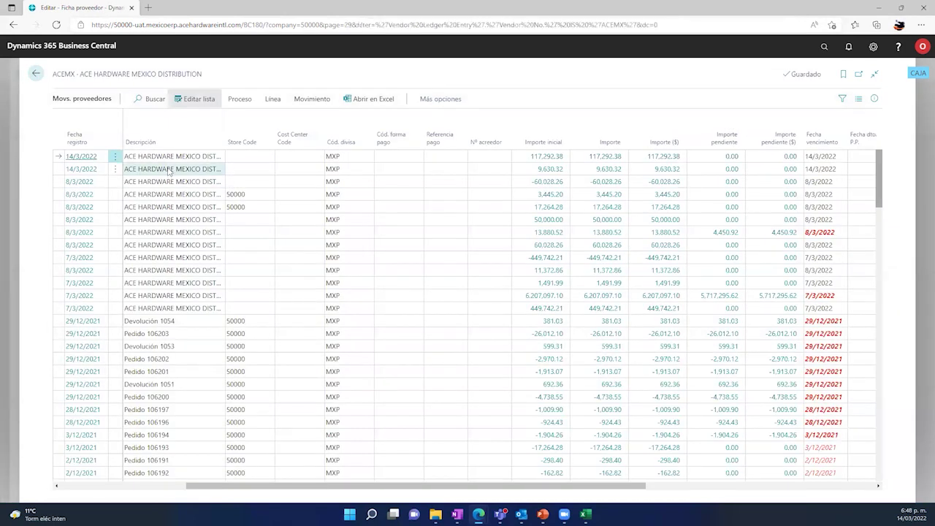
click(310, 102)
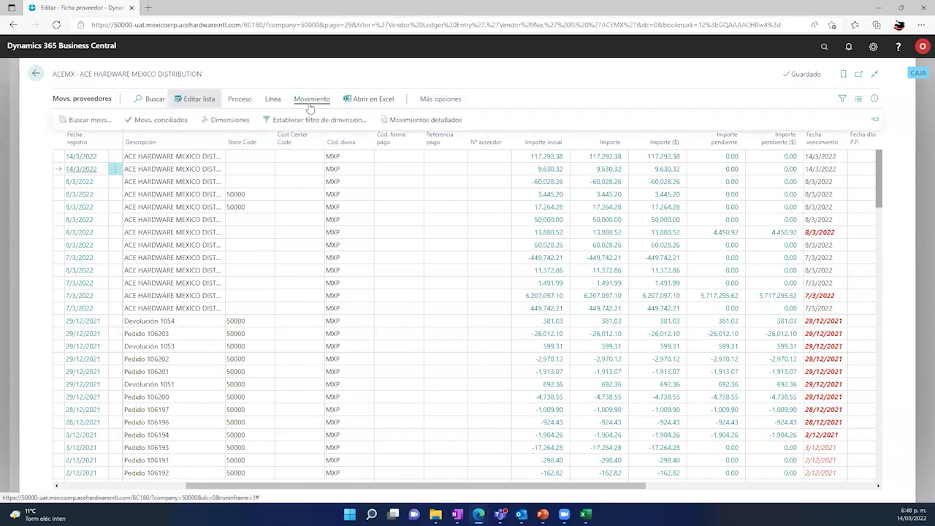
click(159, 120)
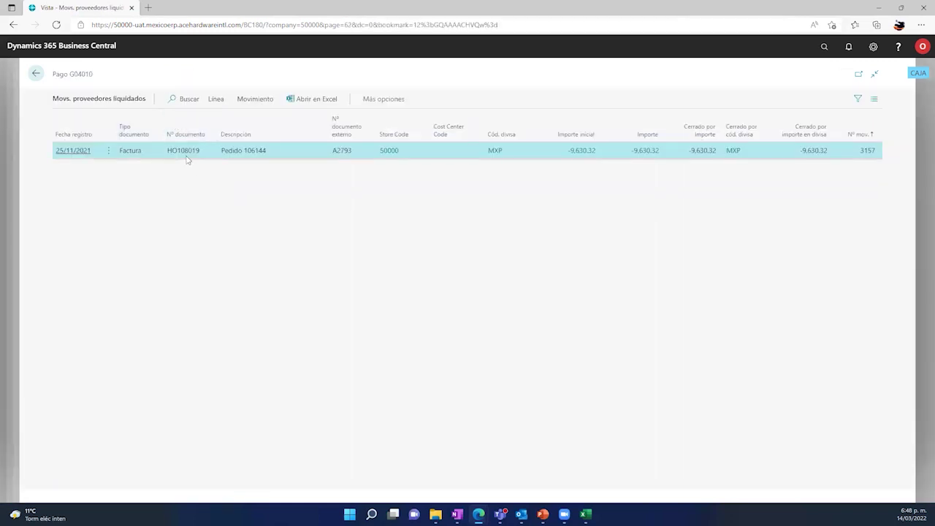
click(36, 75)
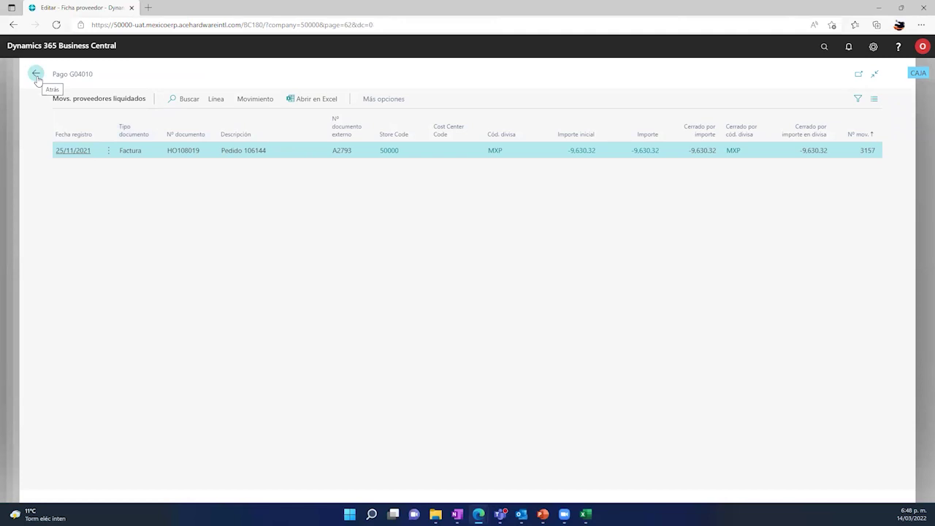
Look through the vendor's ledger entries by document type and number for the invoices settled by the two payments.
click(236, 486)
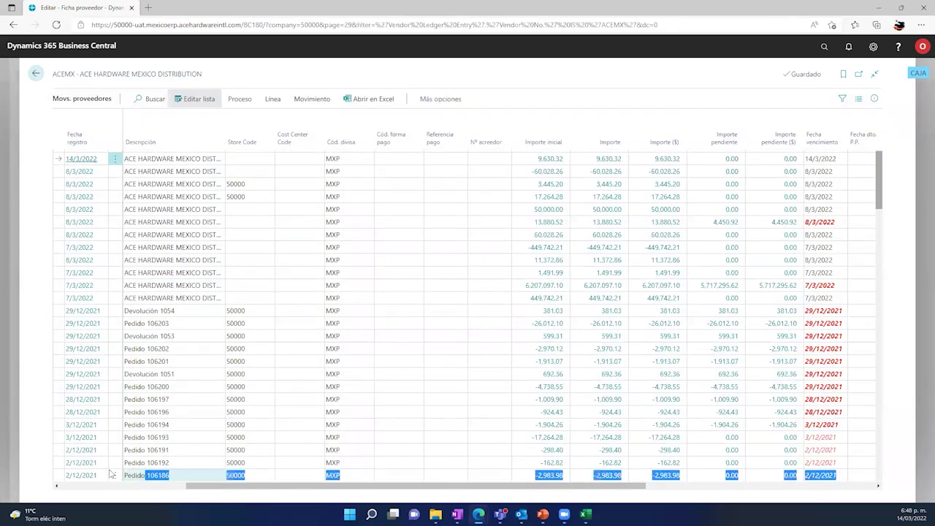
drag(236, 485, 101, 483)
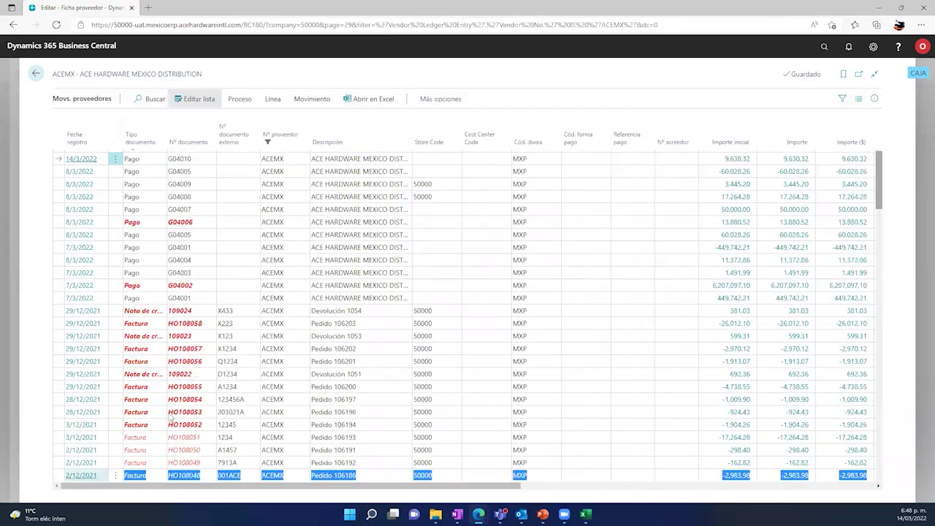
key(shift+Down)
key(shift+Down)
key(shift+Down)
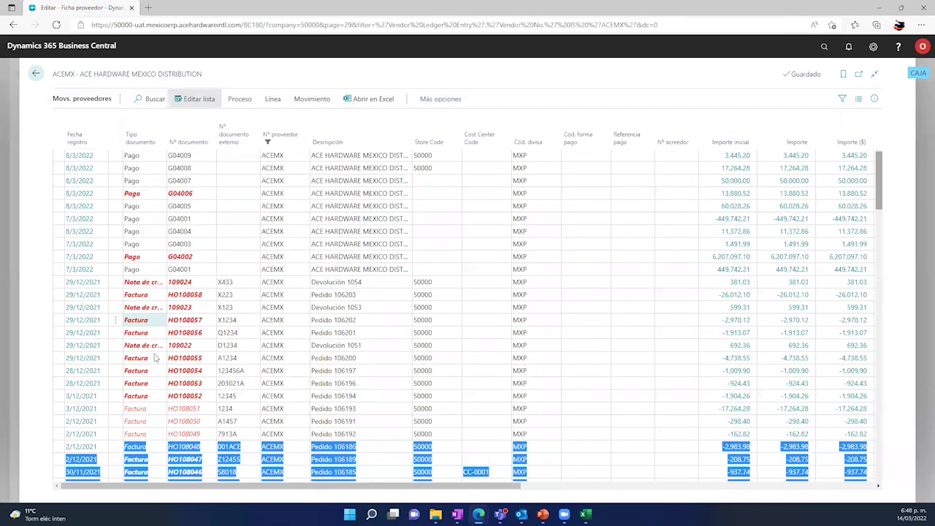
key(shift+Page_Down)
click(391, 307)
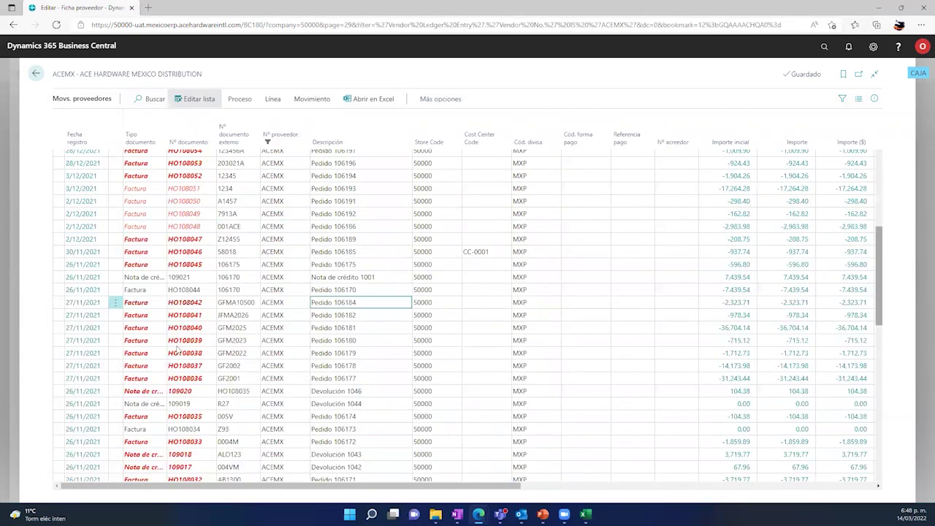
scroll(203, 359, down, 2)
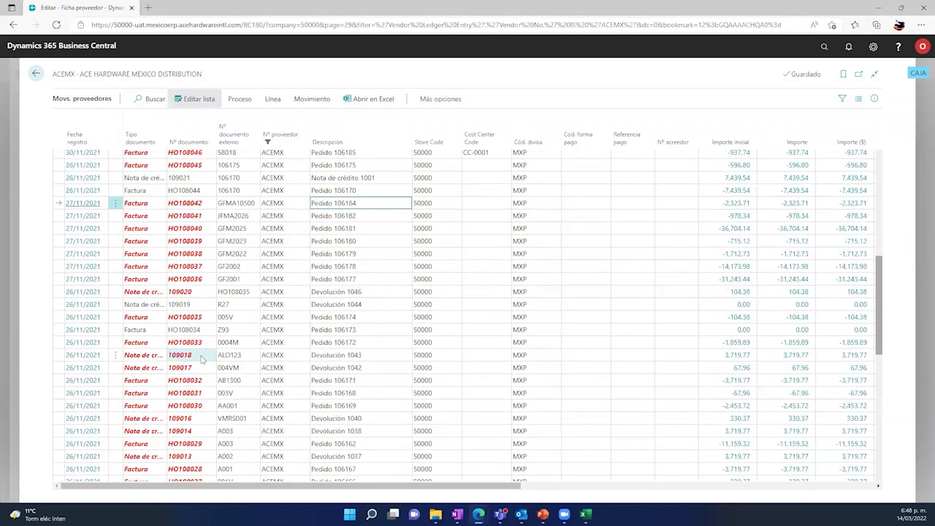
scroll(203, 359, down, 10)
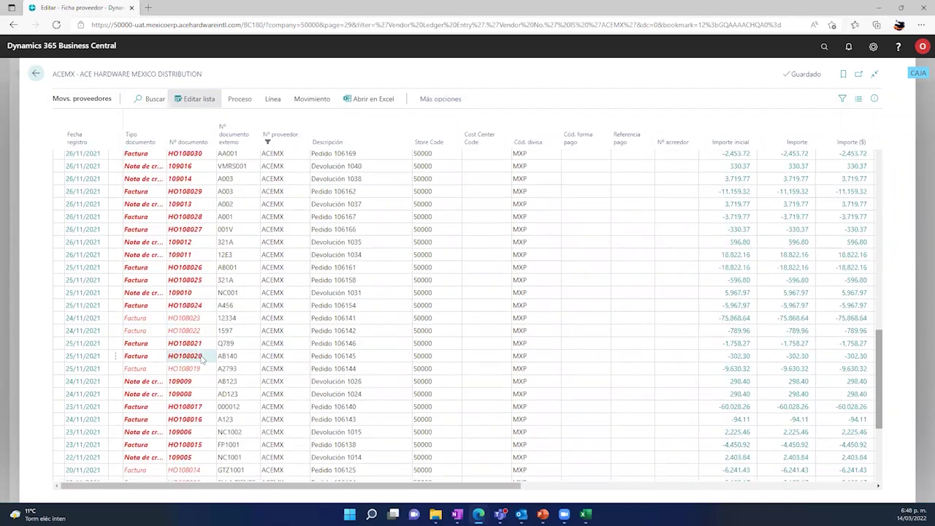
scroll(203, 359, up, 7)
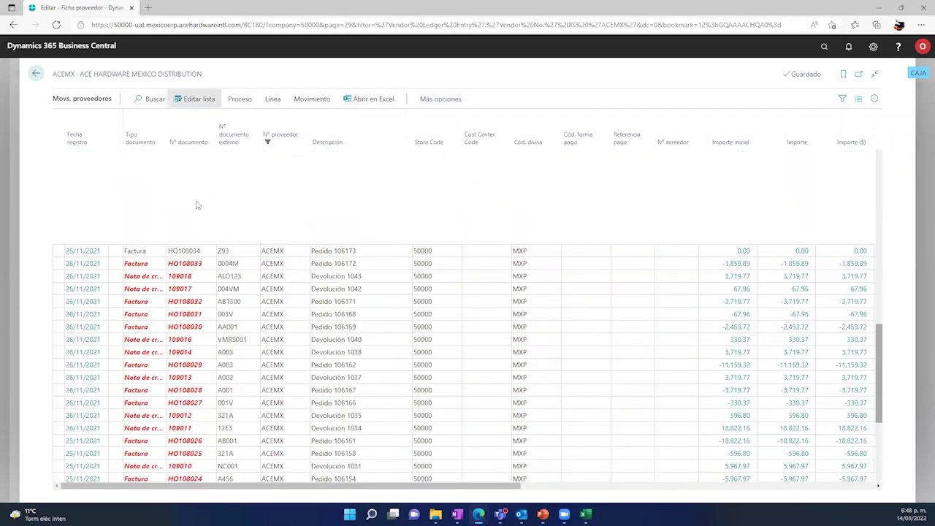
Filter the vendor's ledger entries by document number *108019.
click(153, 100)
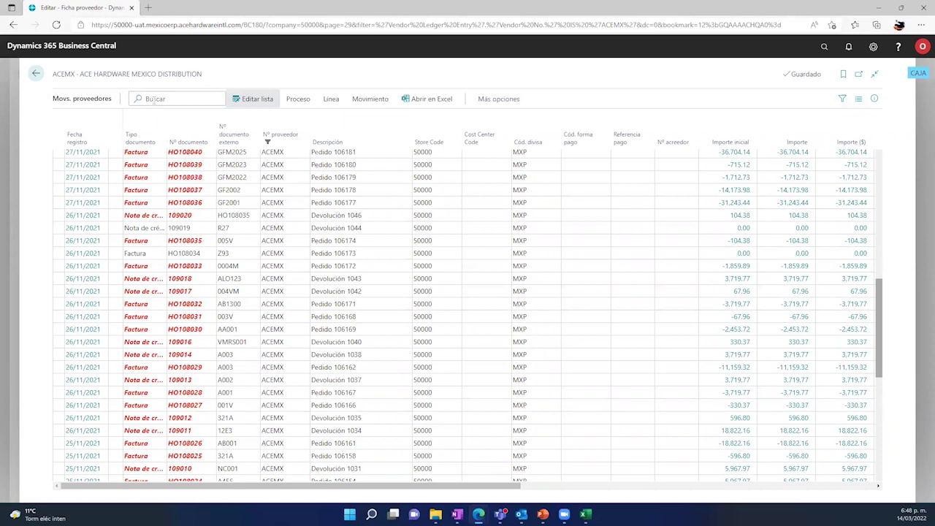
click(842, 98)
click(77, 184)
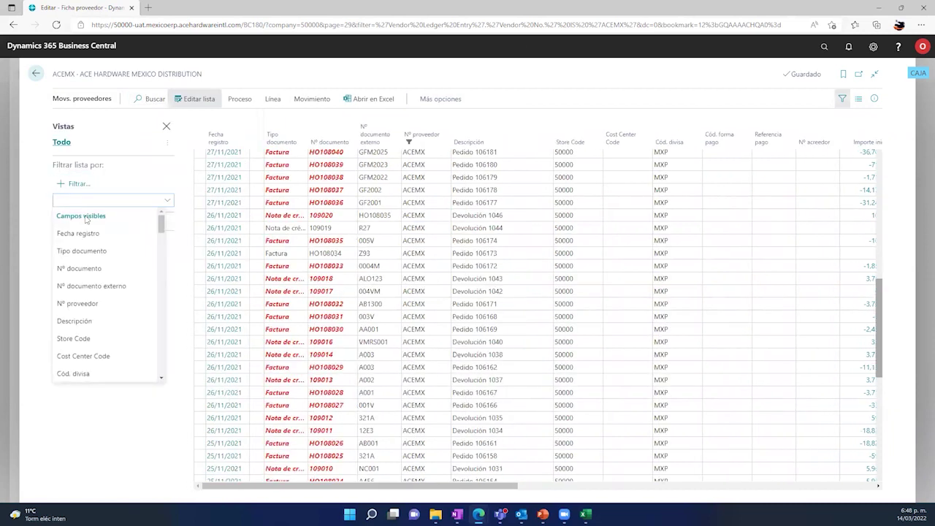
click(86, 268)
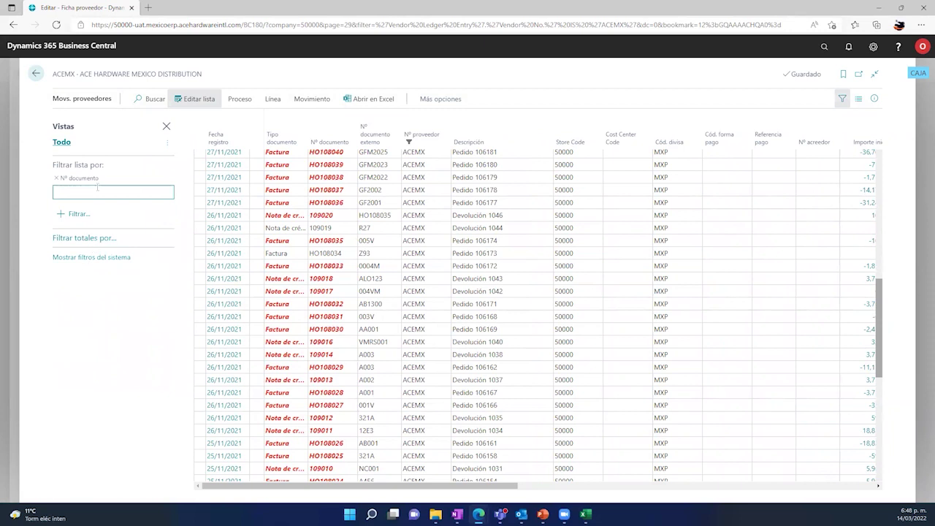
text(*108019)
key(Return)
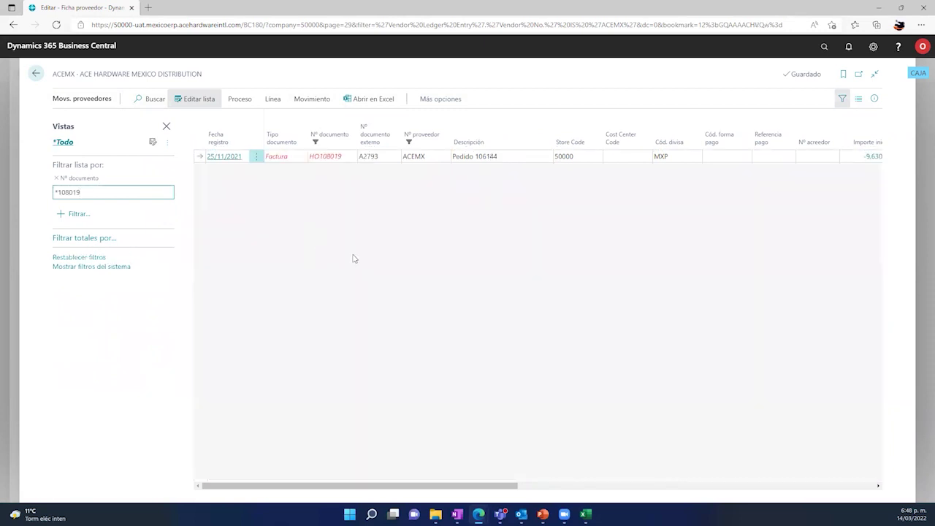
Check the remaining amount of invoice HO108019 and the payment applied to it, and return to the ledger entries.
click(503, 494)
scroll(503, 494, right, 3)
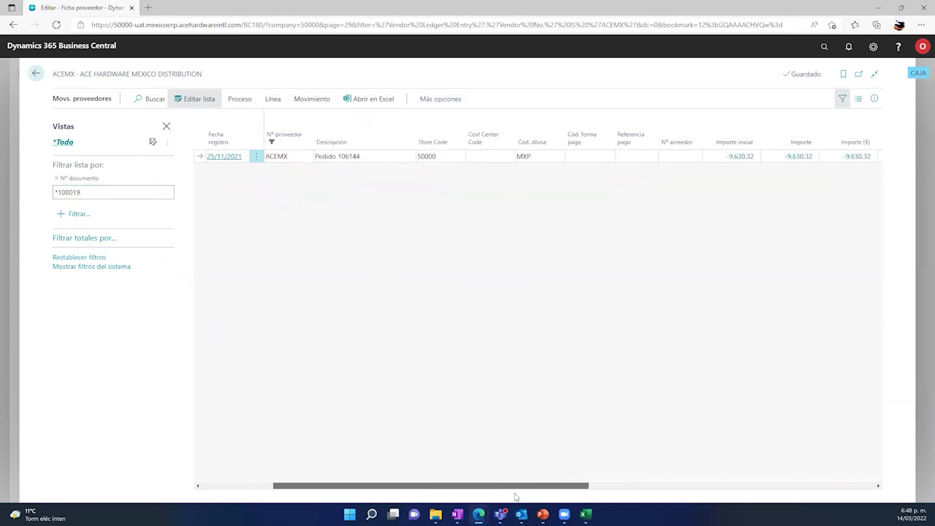
drag(515, 497, 575, 494)
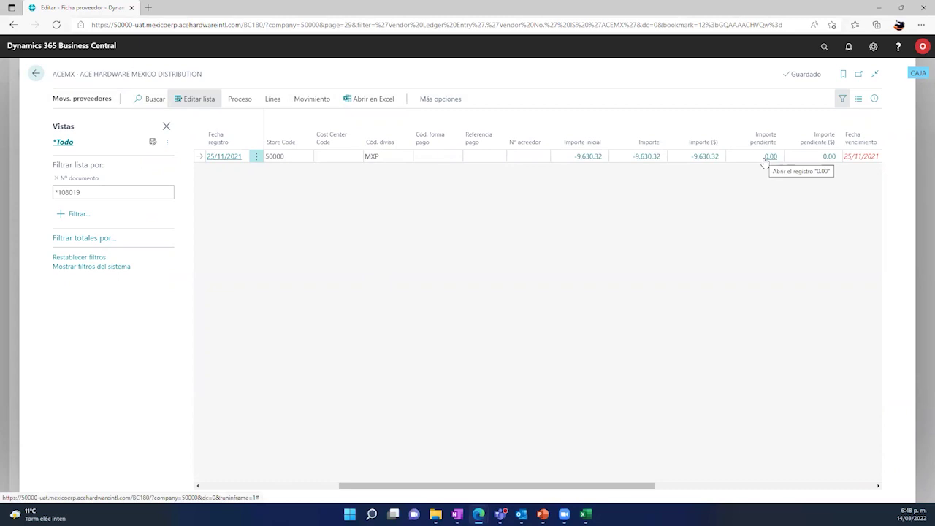
click(304, 106)
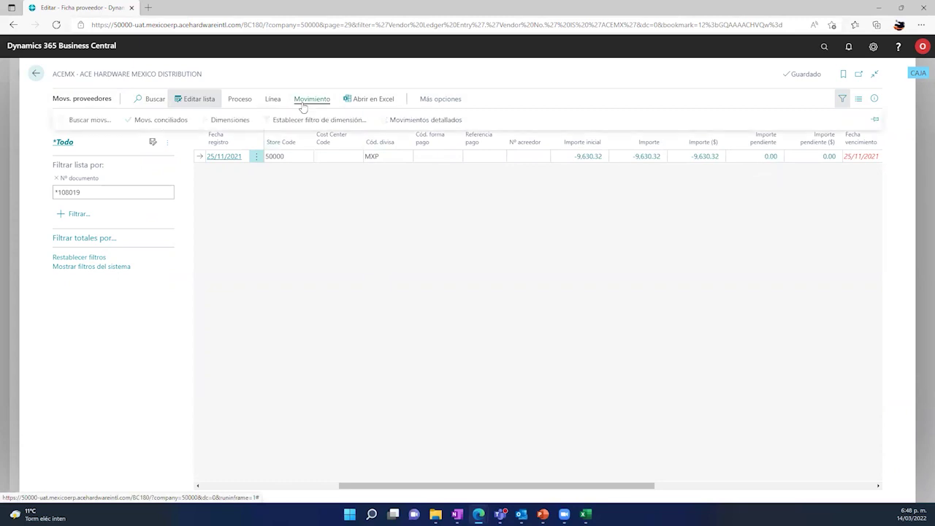
click(156, 123)
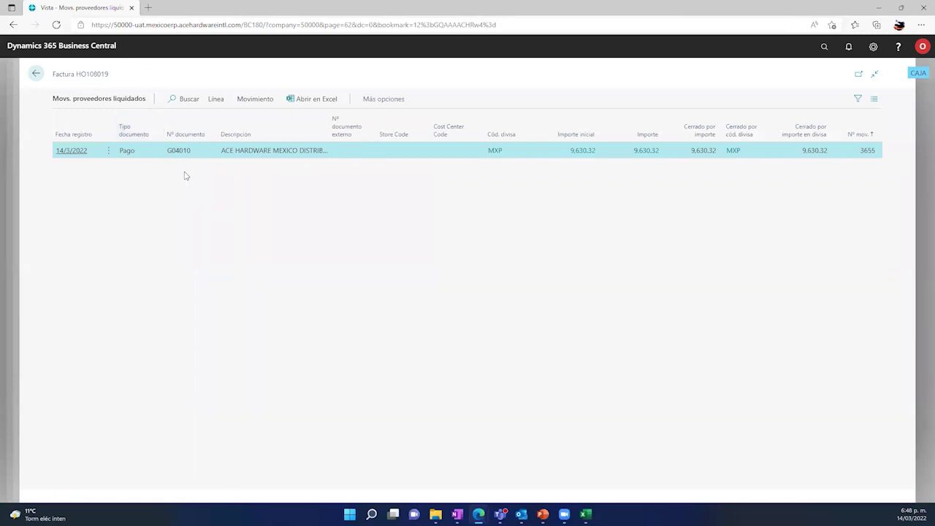
click(37, 74)
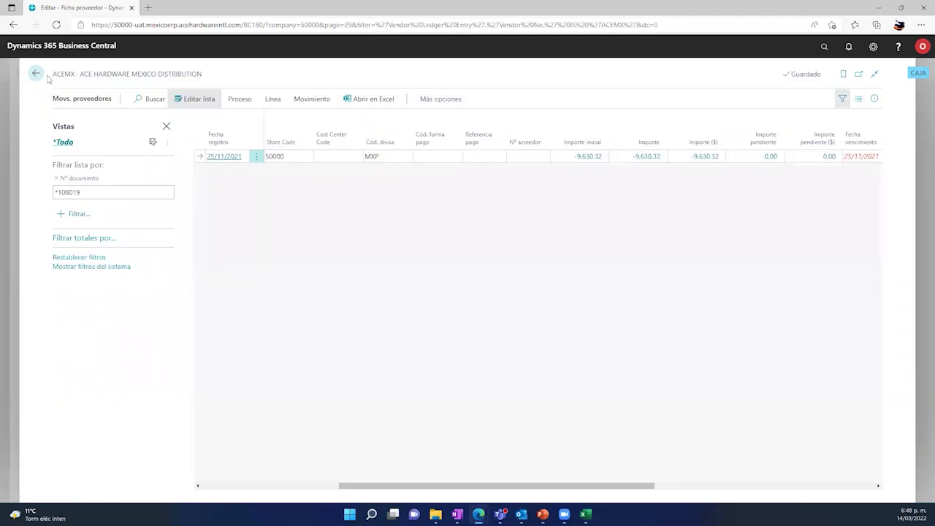
Open the pending entries behind the vendor card's balance and create a payment for invoice HO108054 from bank account BBVA 3689.
click(37, 74)
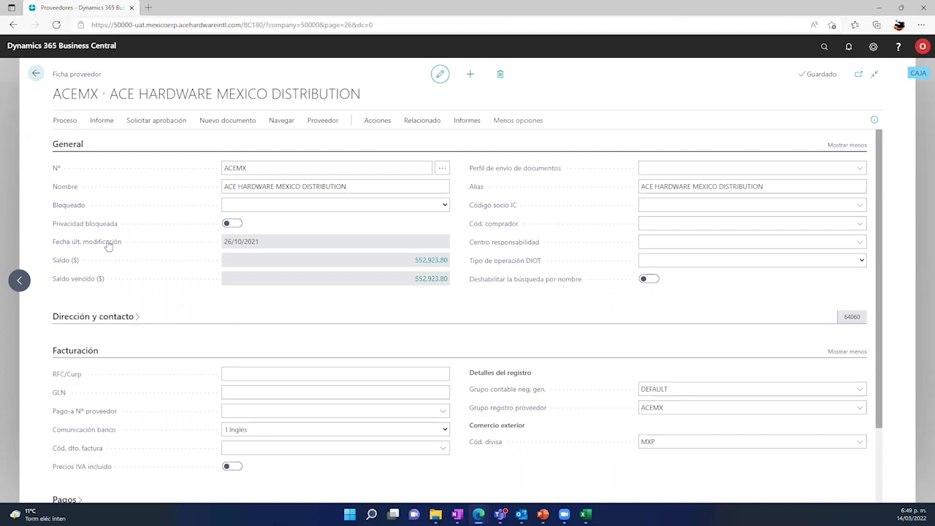
click(430, 260)
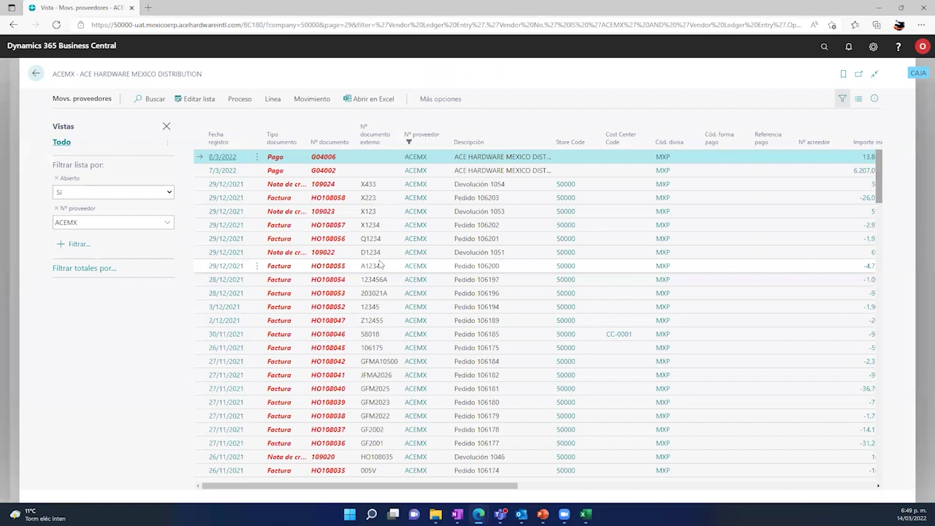
click(289, 281)
mouse_move(427, 489)
mouse_down()
mouse_move(471, 490)
mouse_move(427, 490)
mouse_up()
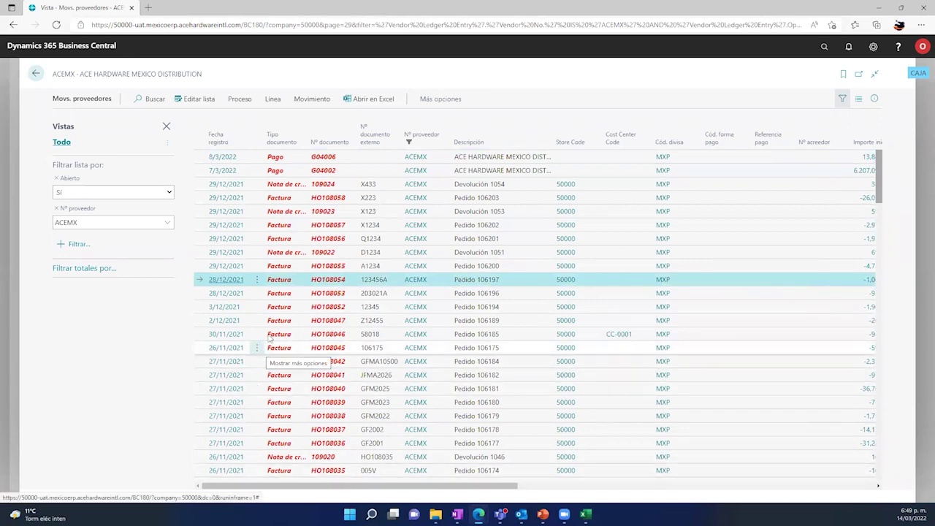
click(242, 103)
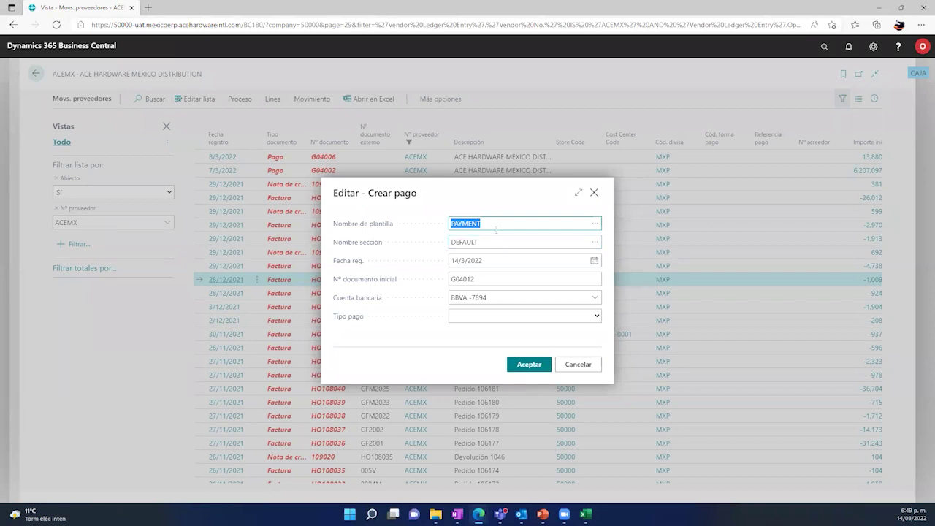
click(512, 297)
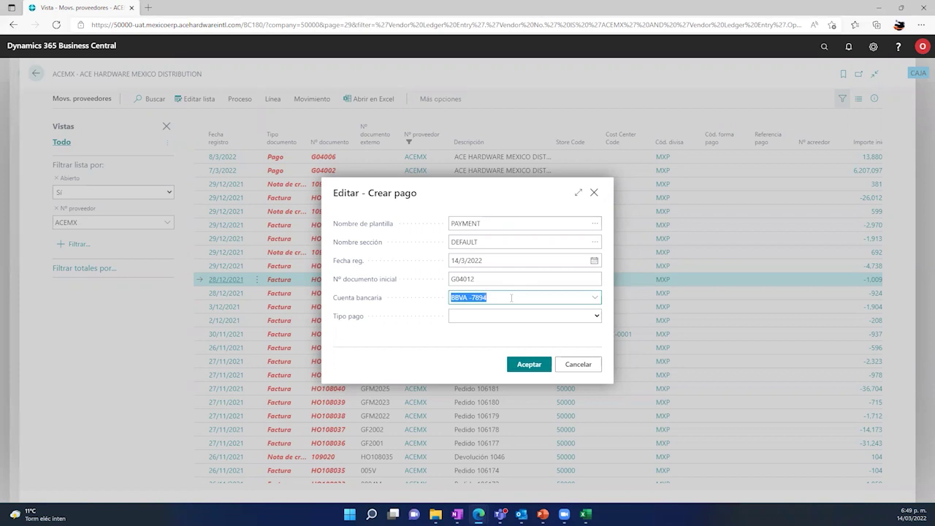
click(593, 298)
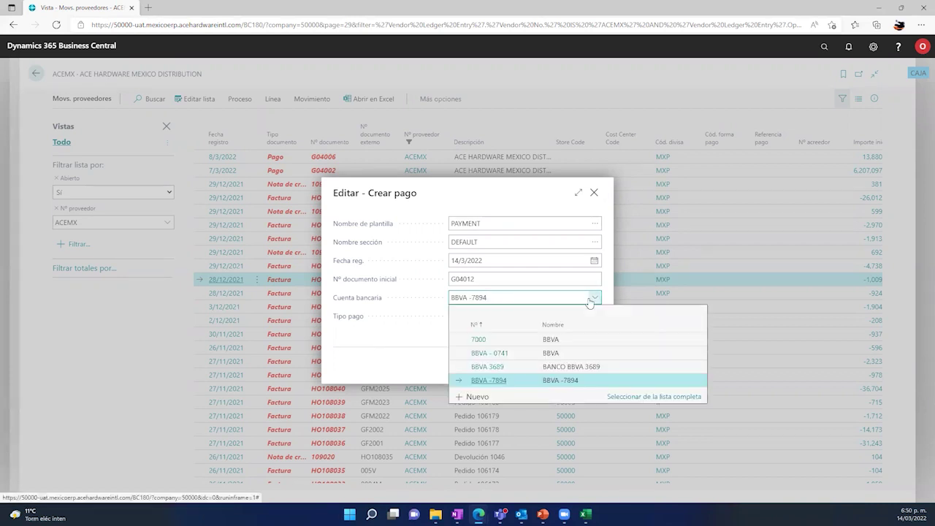
click(517, 373)
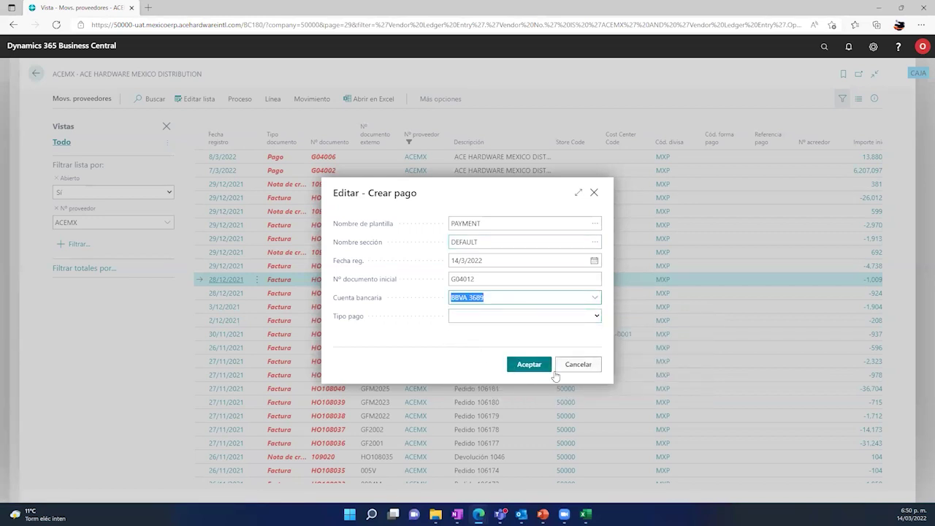
click(529, 365)
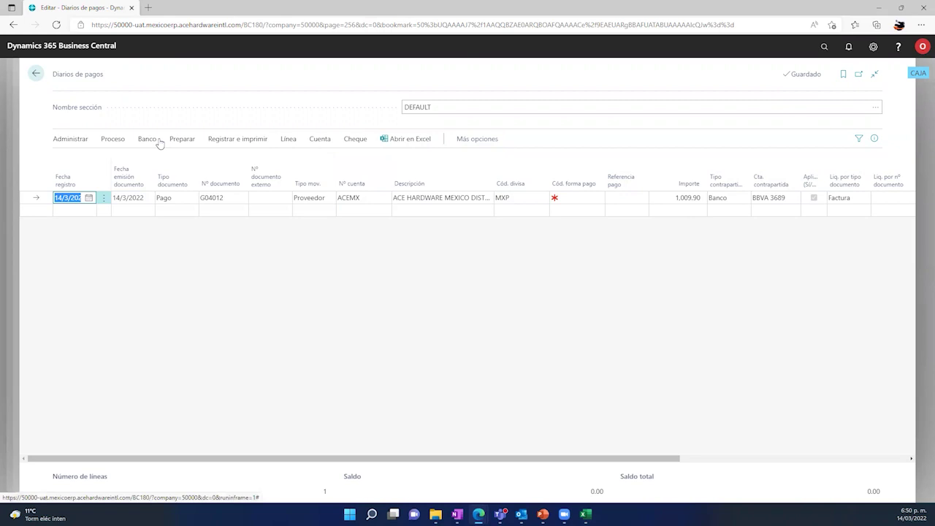
Examine which pending vendor entry is applied to journal payment G04012 and return to the vendor's ledger entries.
click(114, 139)
click(84, 156)
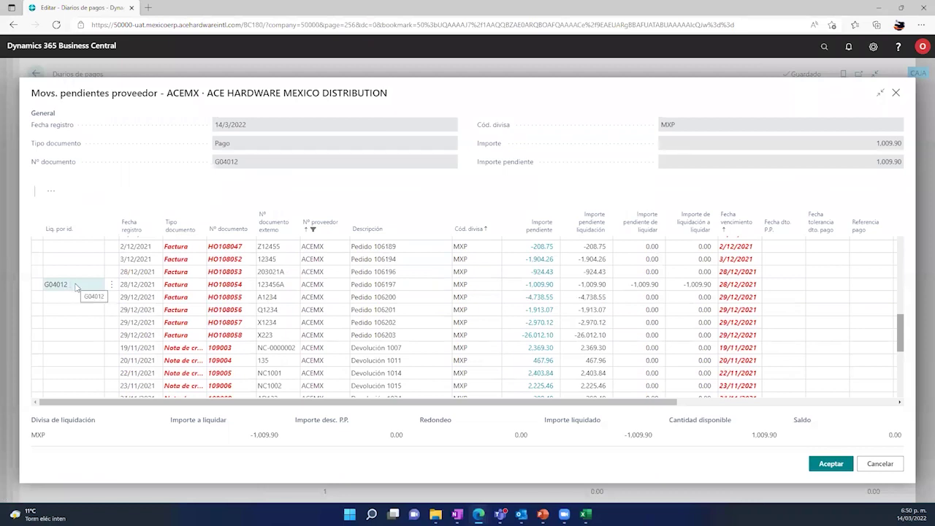
click(880, 466)
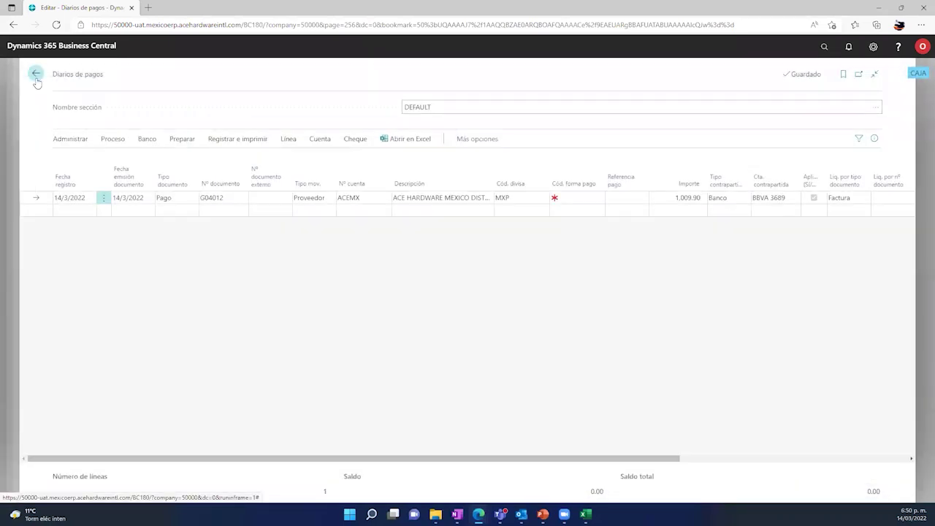
click(35, 75)
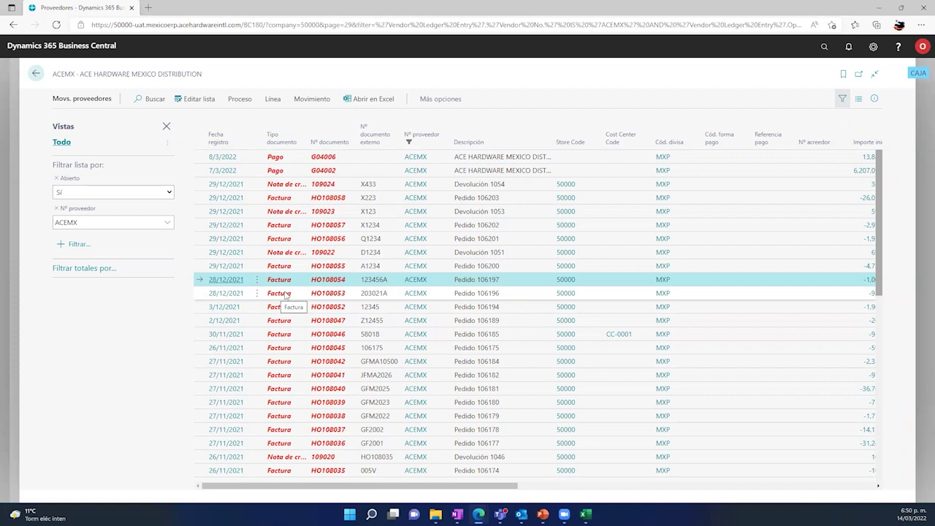
Create a single payment for invoices HO108052, HO108047 and HO108046 with the proposed template, section, date and bank account.
click(279, 307)
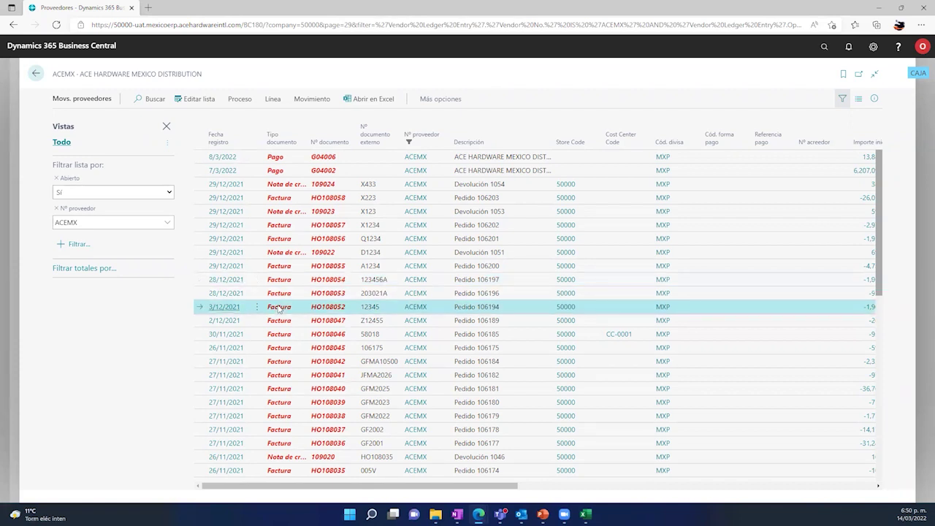
key(shift+Down)
key(shift+Down)
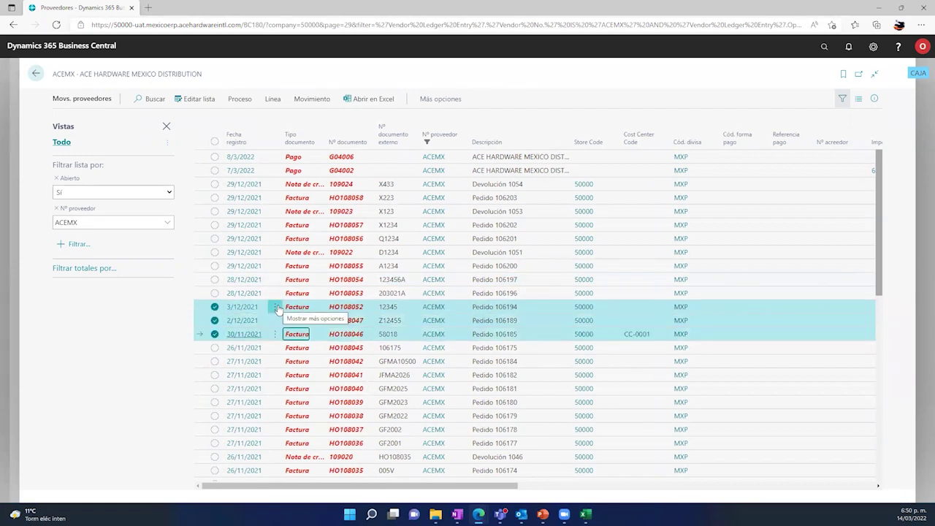
click(232, 103)
click(85, 122)
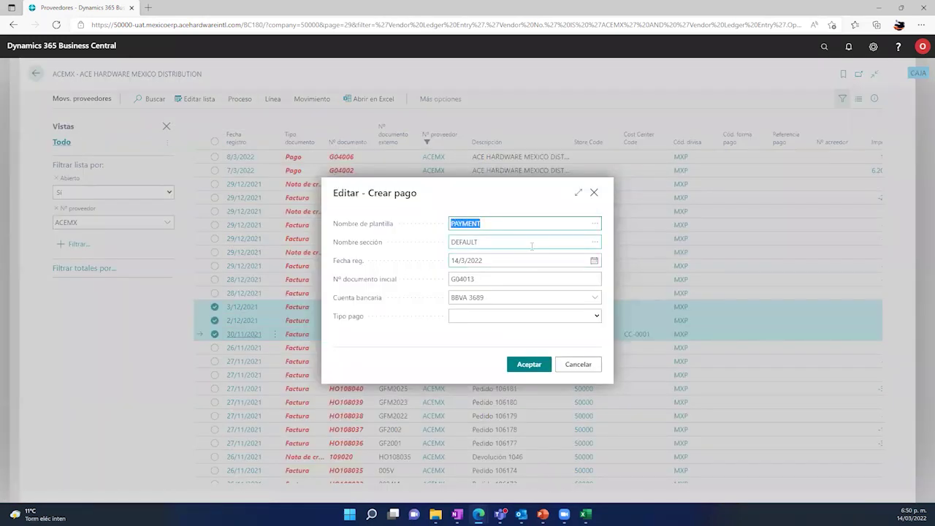
click(523, 366)
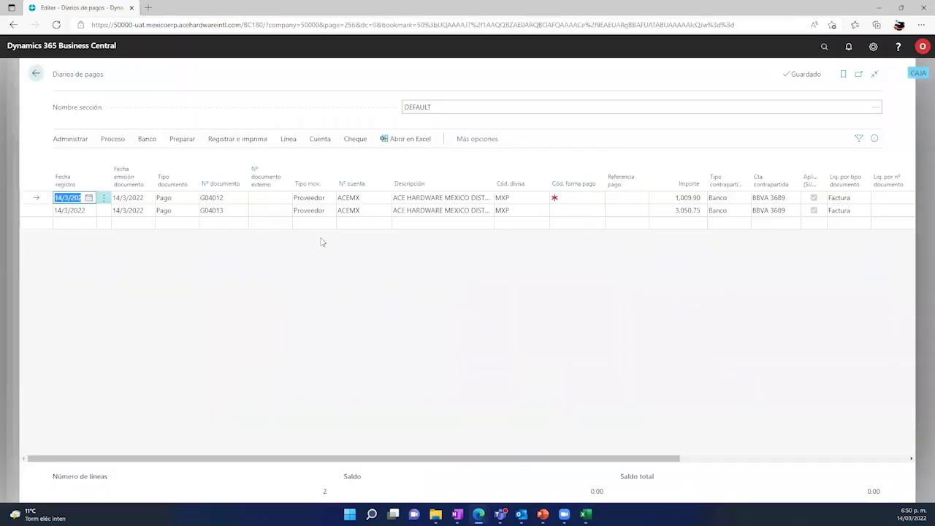
Examine which pending vendor entries are applied to journal payment G04013 and close the list without changes.
click(174, 211)
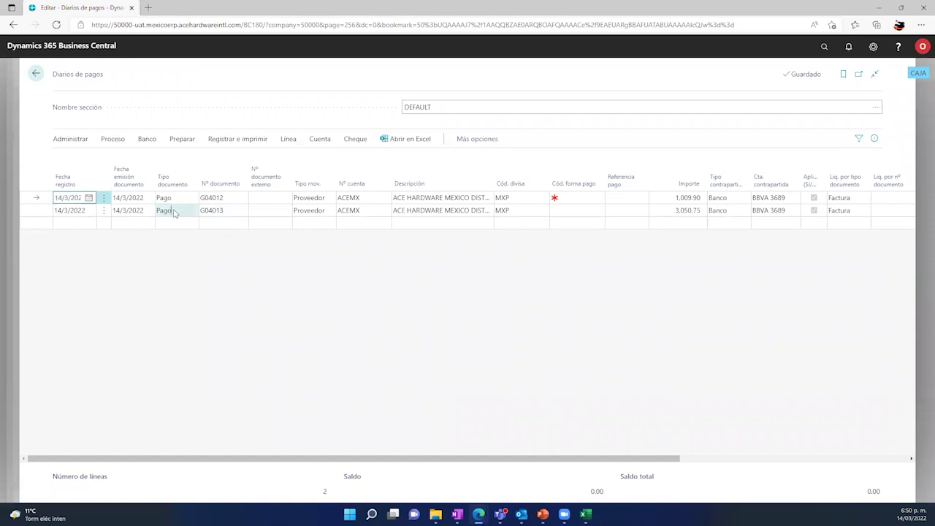
click(113, 139)
click(95, 159)
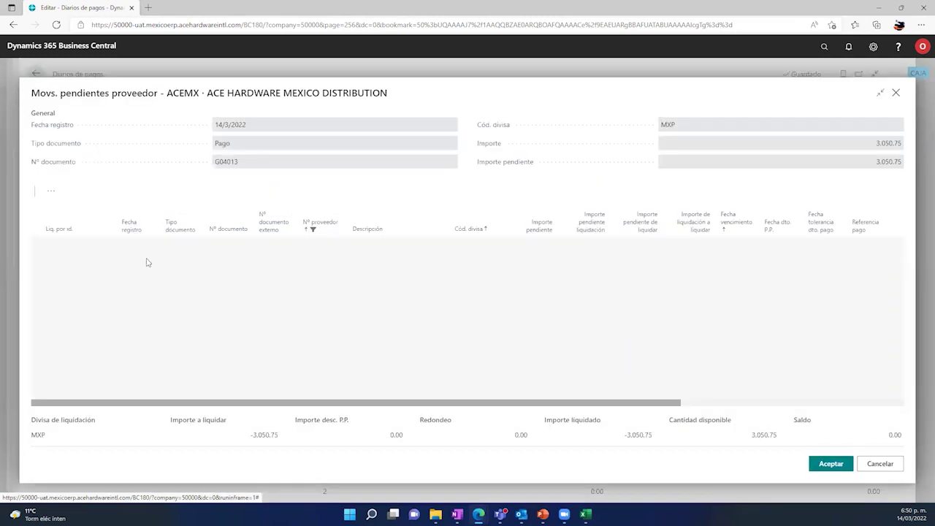
scroll(88, 307, down, 5)
click(75, 319)
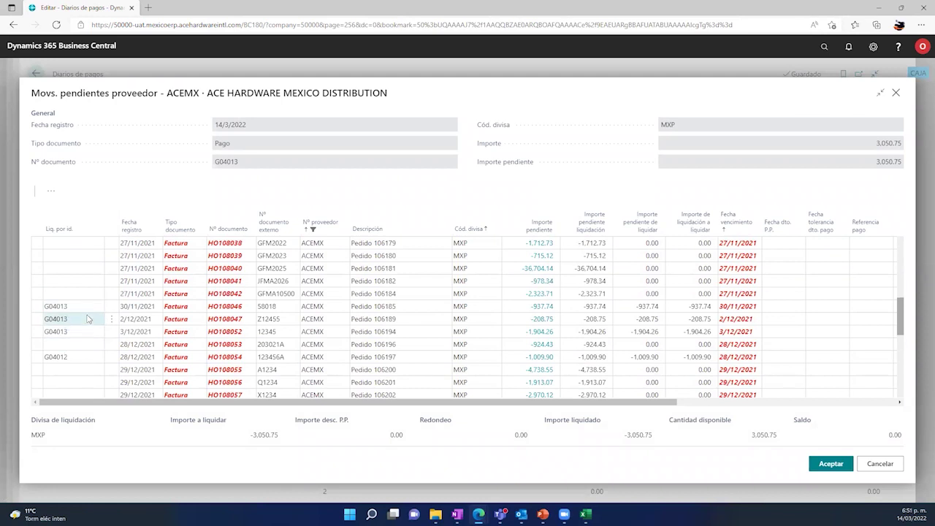
click(81, 310)
click(880, 463)
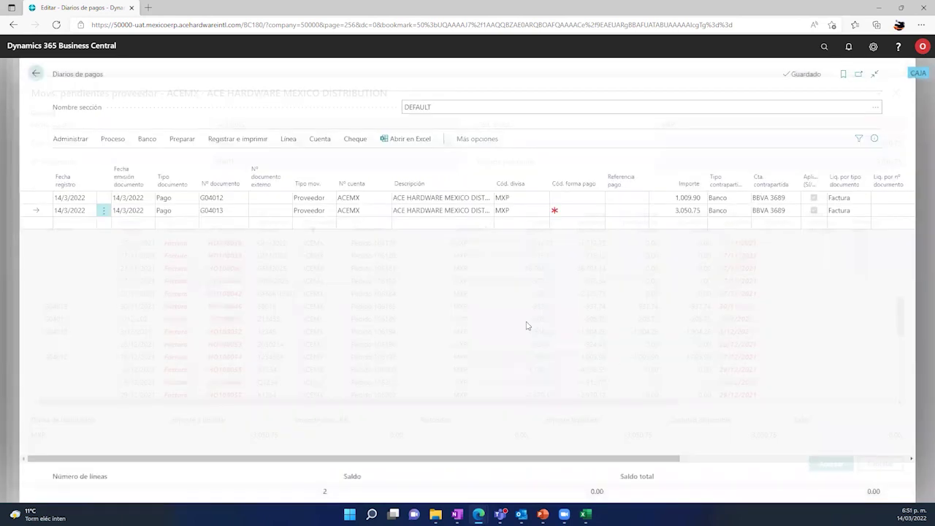
Post the two payment lines in the DEFAULT section of the payment journal and dismiss the closing message.
click(225, 142)
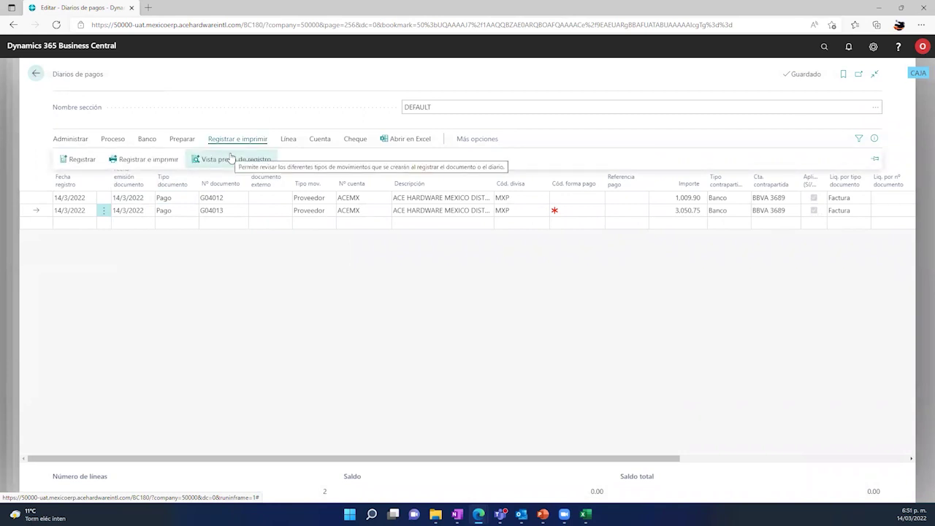
click(85, 162)
click(504, 306)
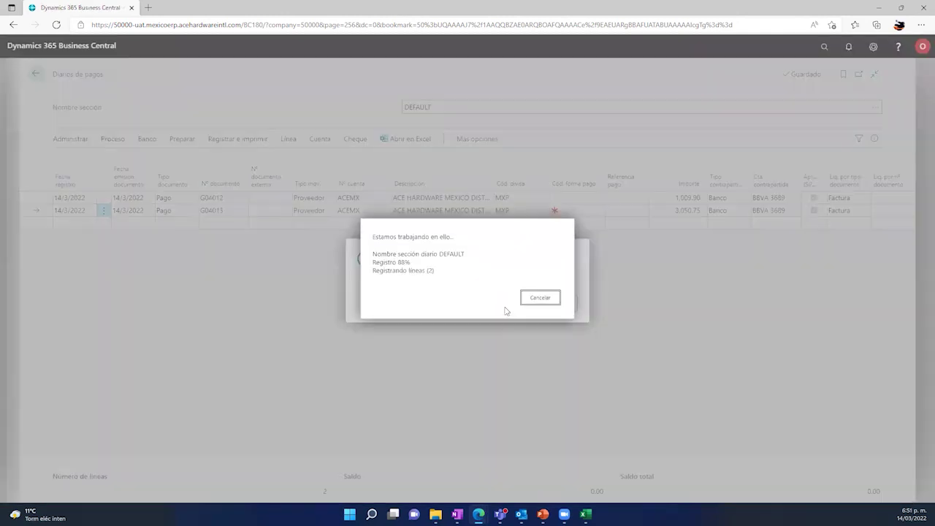
click(540, 310)
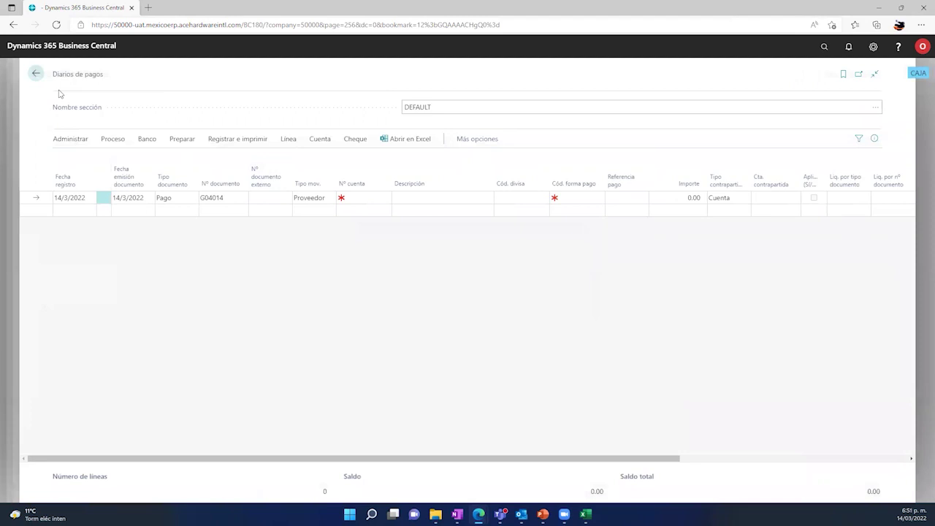
Return to the vendor card, reopen the pending entries behind its balance and look for the invoices just paid.
click(36, 73)
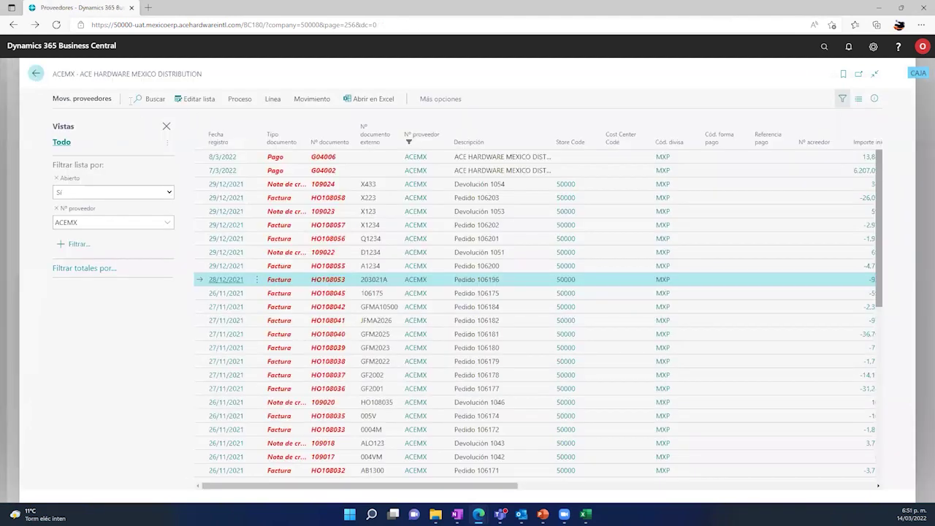
click(37, 74)
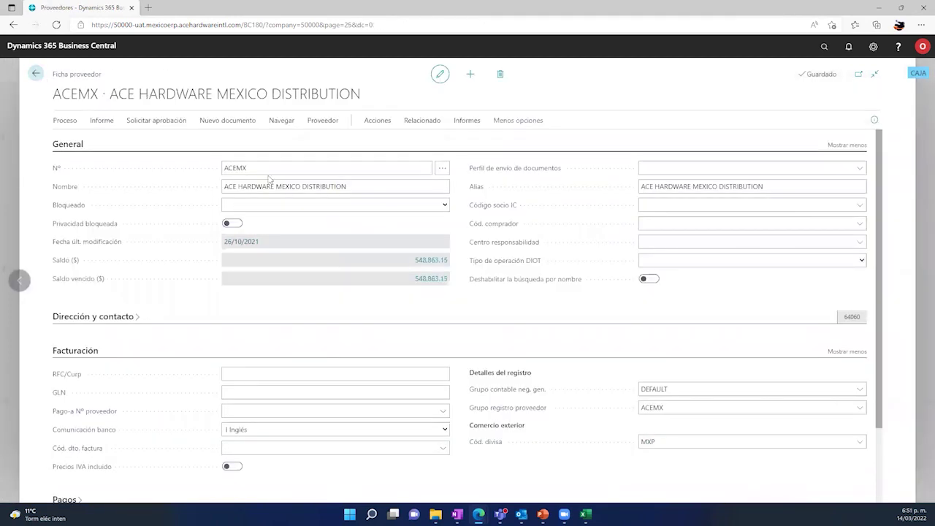
click(429, 262)
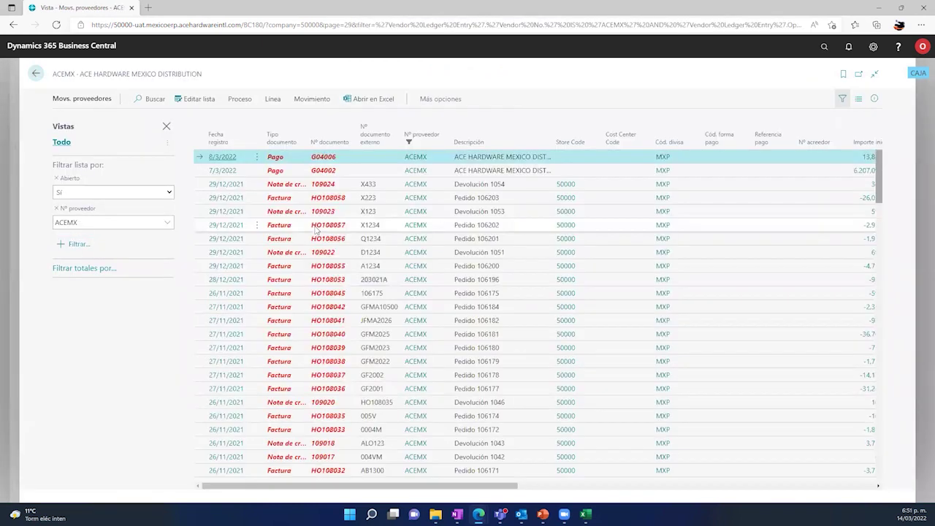
scroll(314, 234, down, 5)
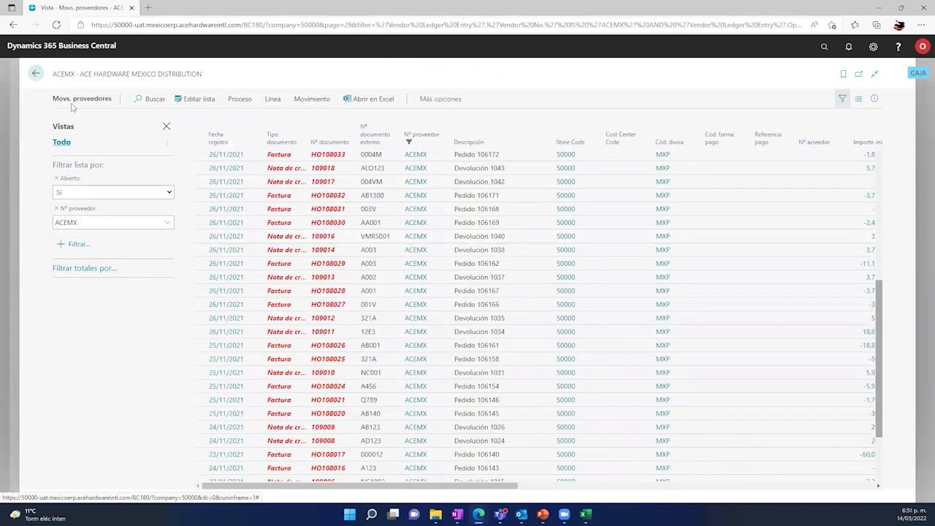
Leave the vendor ledger entries and vendor card, and open the DEFAULT section of the payment journals.
click(37, 74)
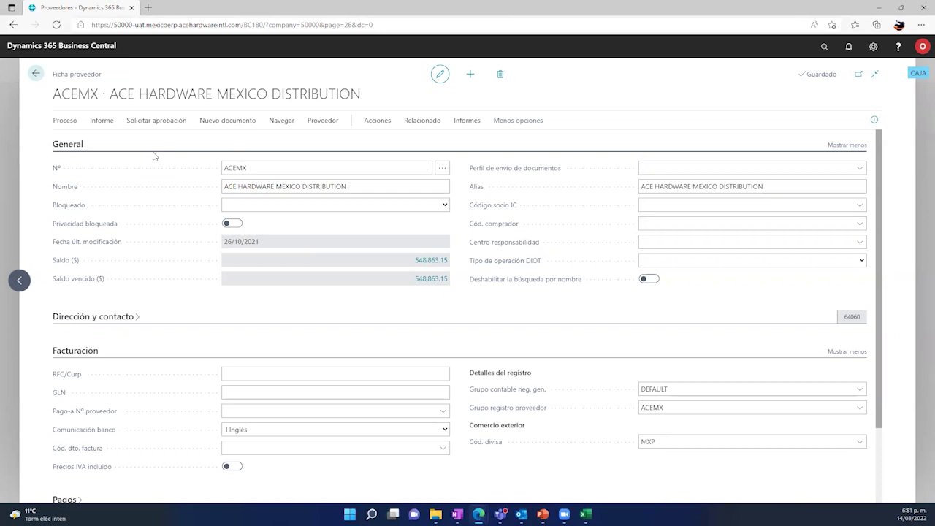
click(35, 73)
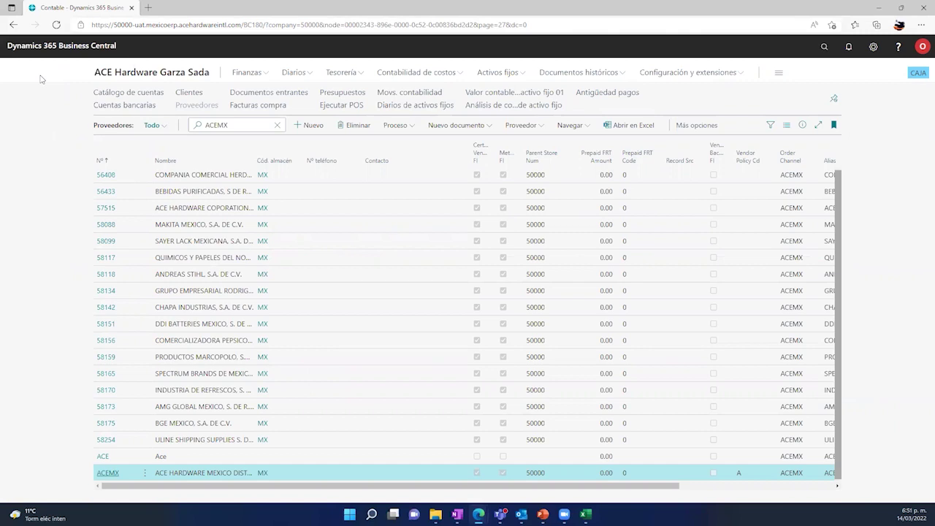
click(141, 78)
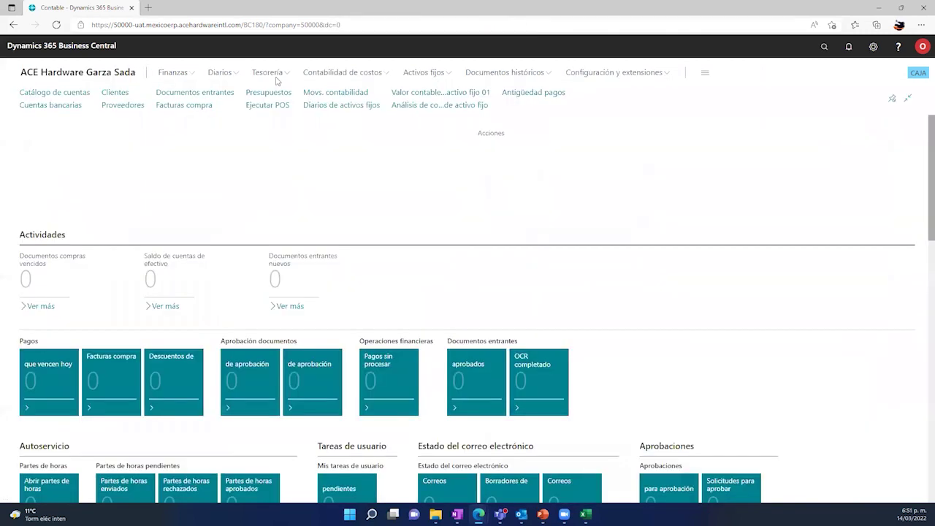
click(263, 73)
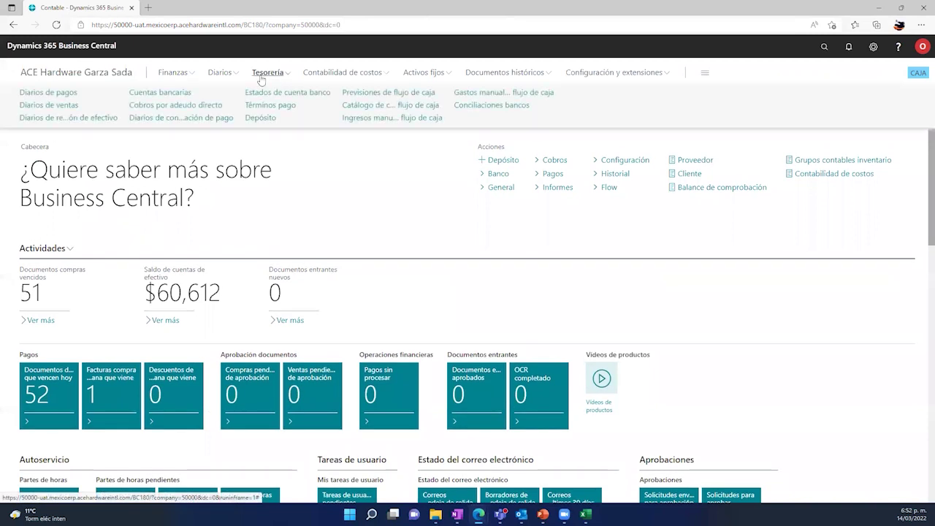
click(65, 92)
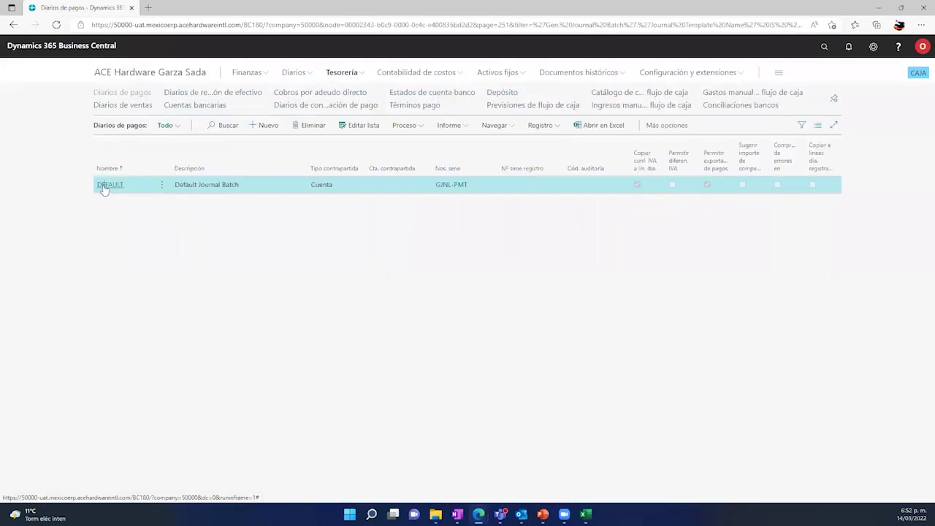
click(103, 186)
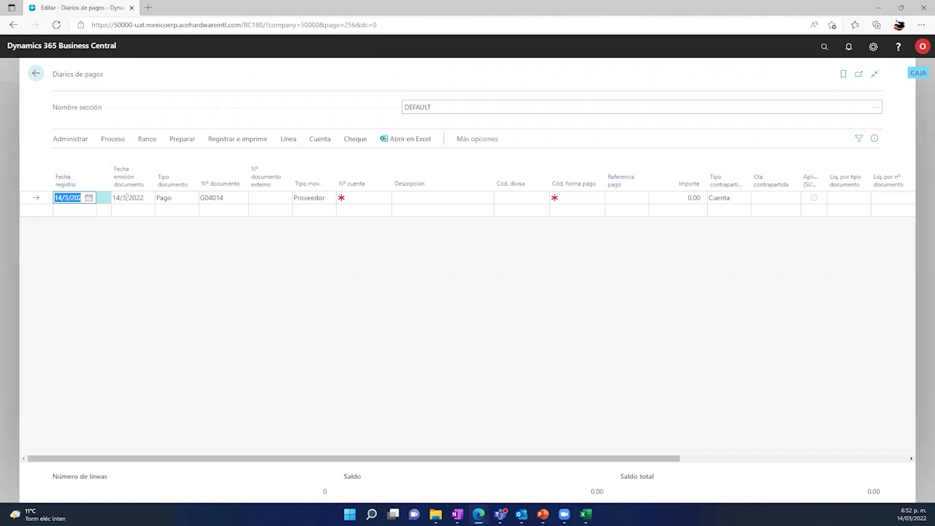
Generate suggested vendor payments with last payment date and posting date 14/3/2022, without a vendor filter.
click(182, 139)
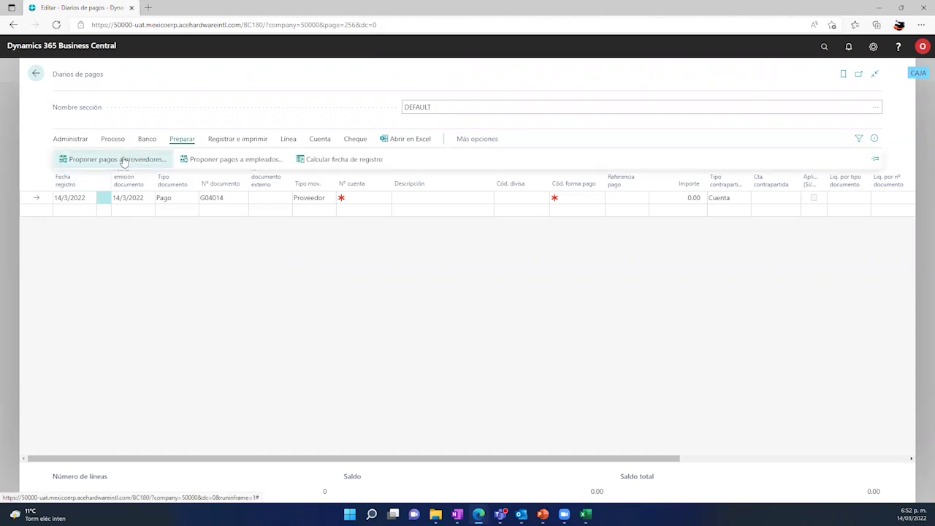
click(123, 159)
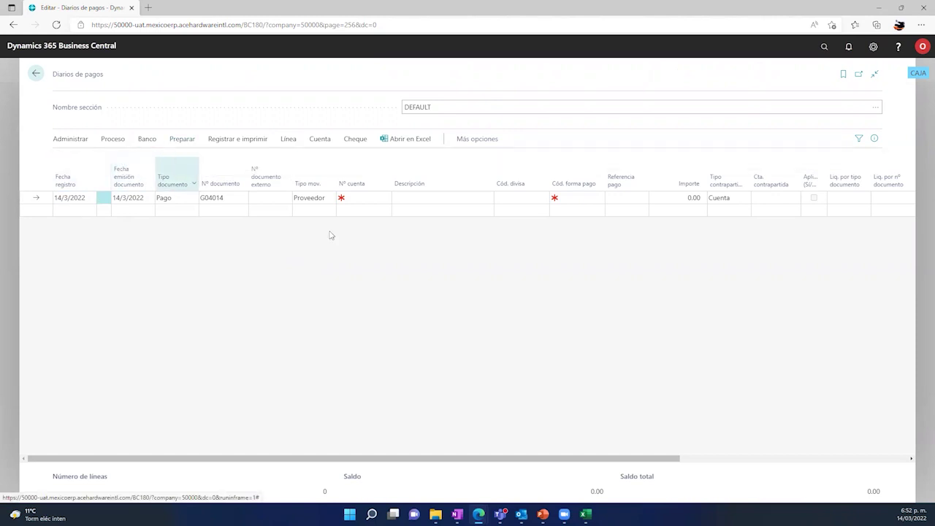
click(494, 187)
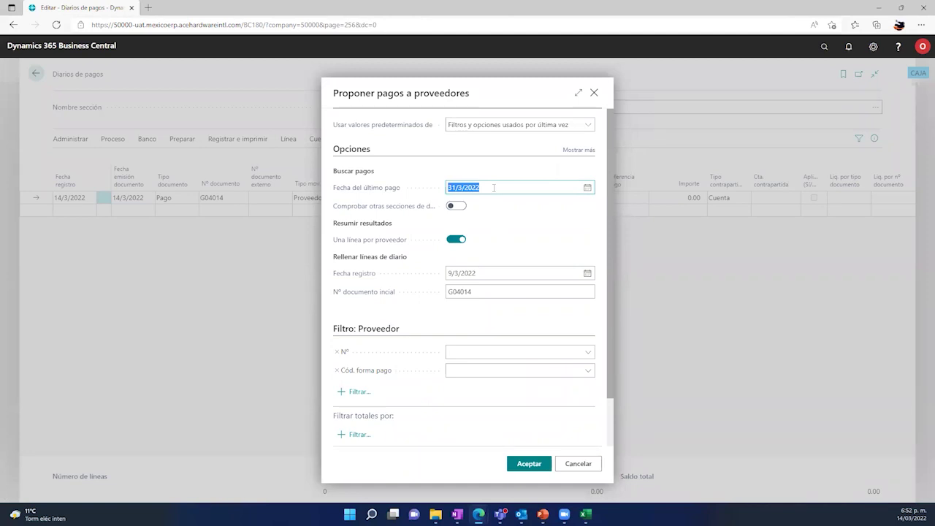
text(T)
key(Return)
click(489, 273)
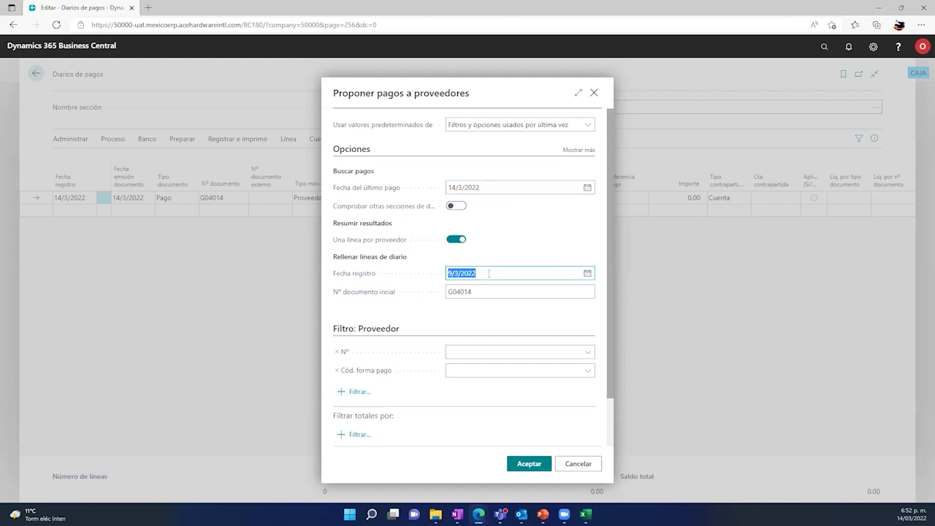
text(t)
click(482, 293)
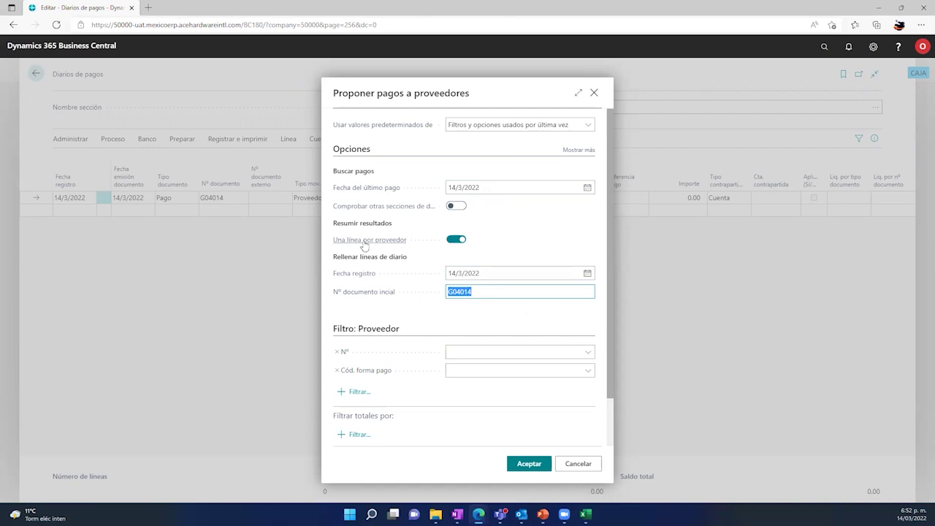
mouse_move(364, 245)
click(537, 472)
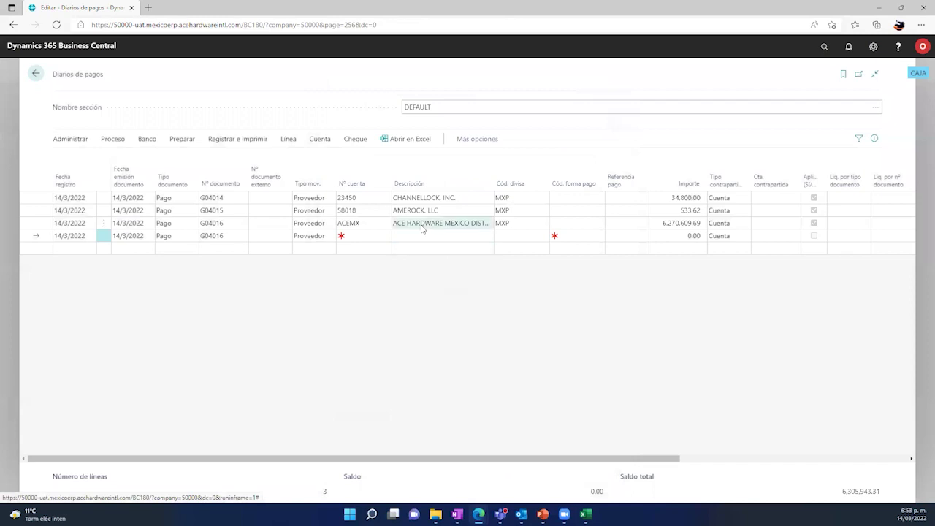
Review the proposed payment lines, examine which invoice is applied to the CHANNELLOCK payment, and close the list without changes.
click(418, 223)
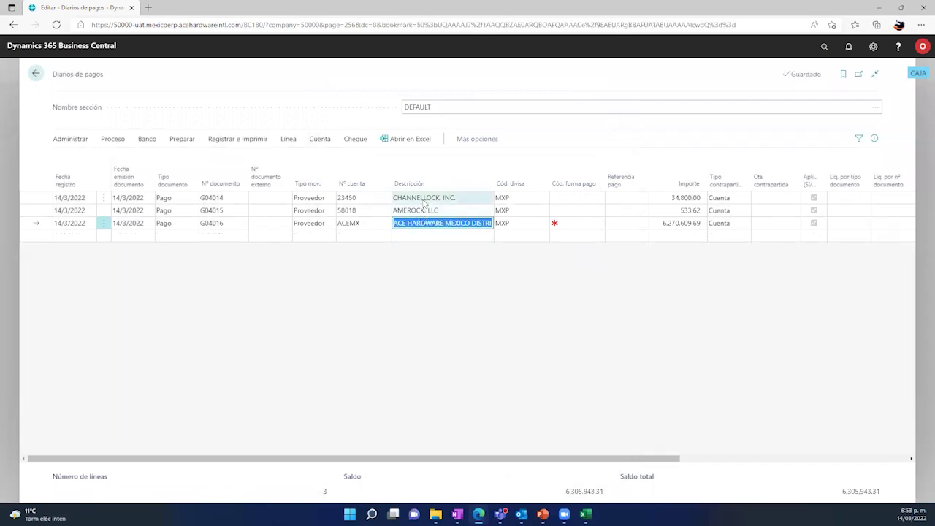
click(425, 198)
click(424, 212)
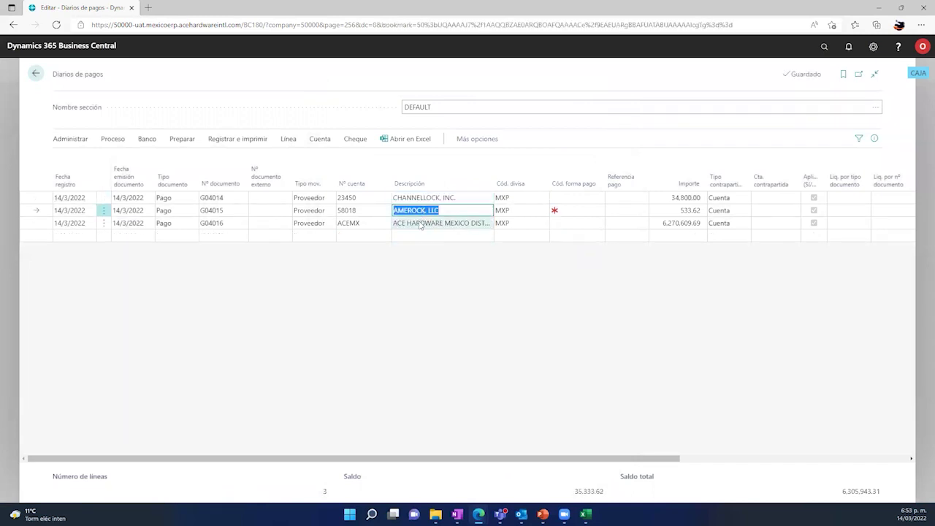
click(420, 223)
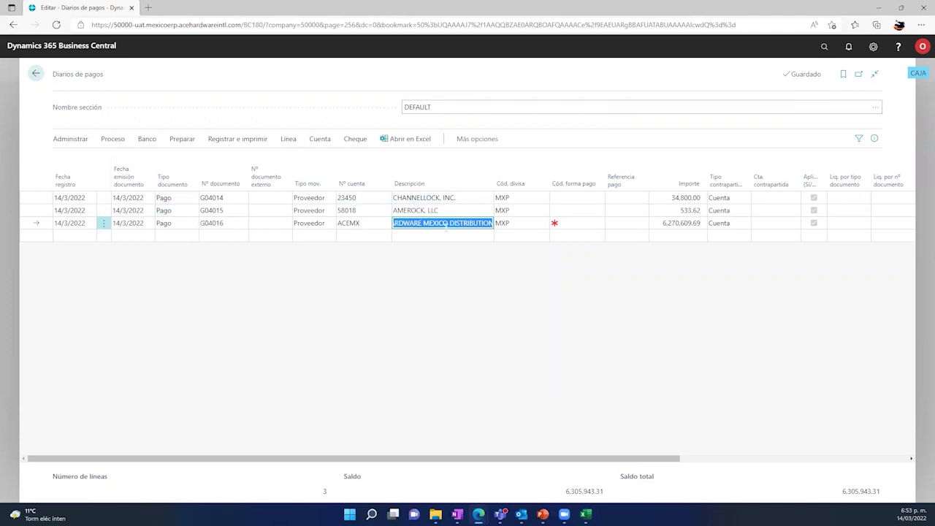
click(432, 198)
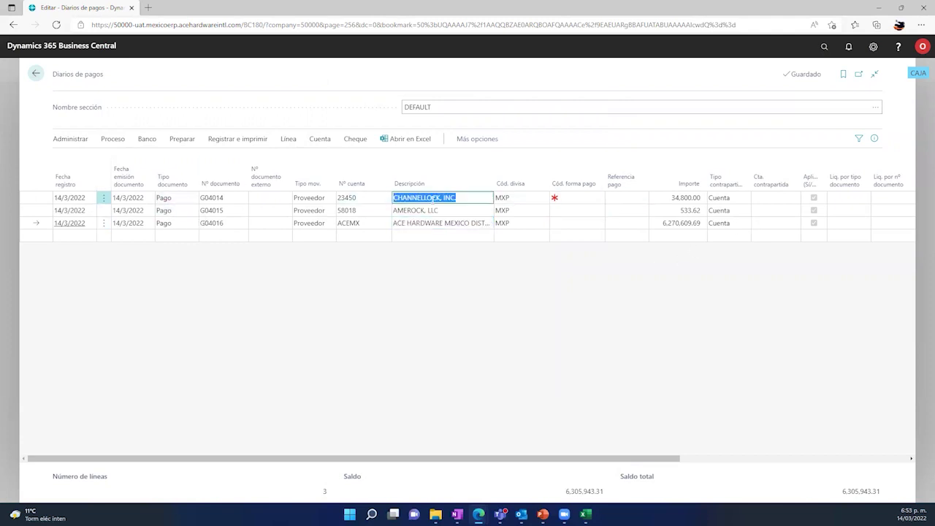
click(112, 138)
click(85, 159)
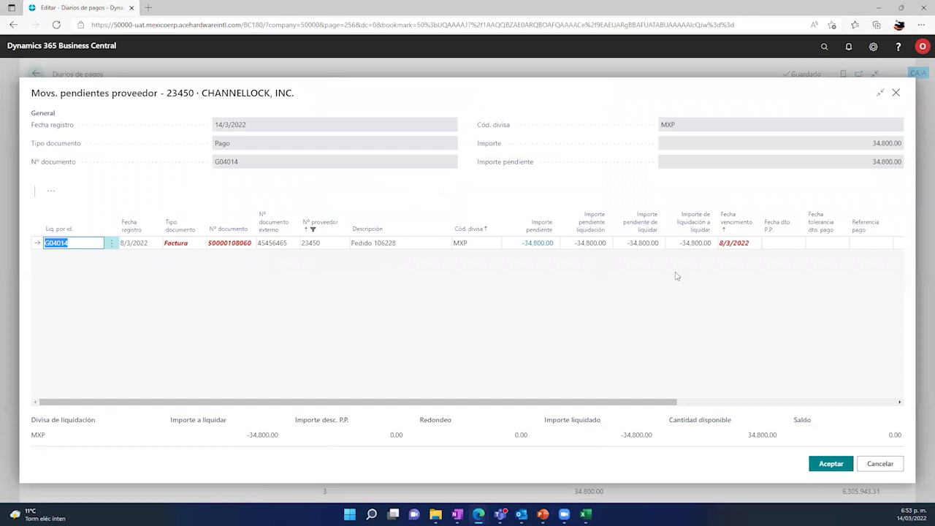
click(882, 464)
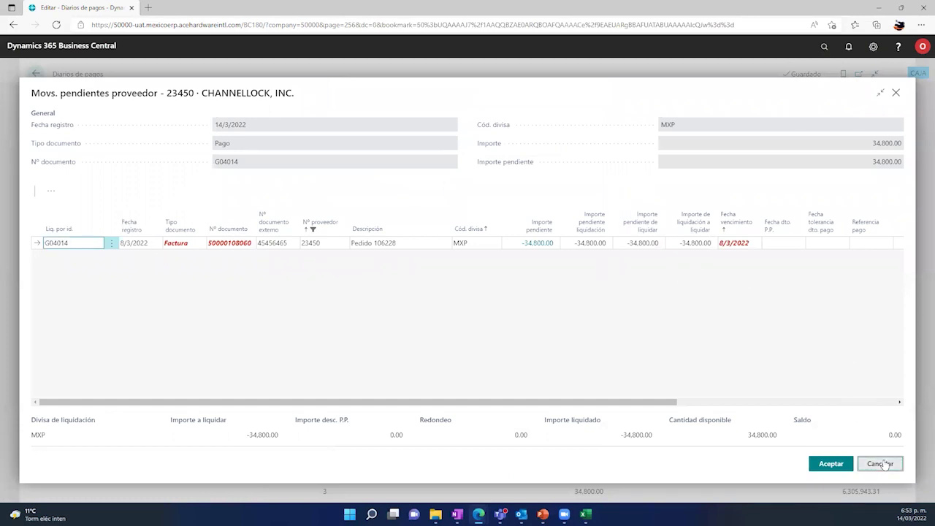
Examine which pending vendor entry is applied to the AMEROCK payment and close the list without changes.
click(432, 210)
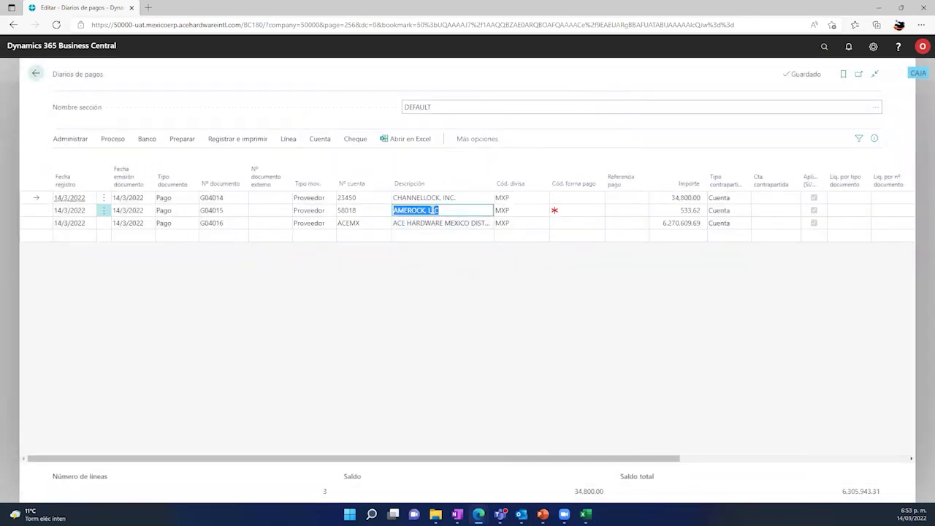
click(182, 140)
click(113, 139)
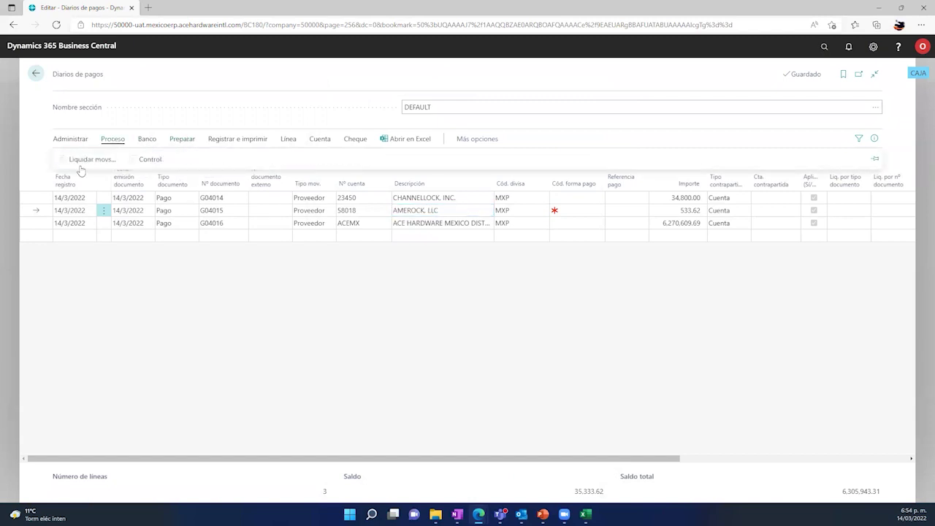
click(74, 160)
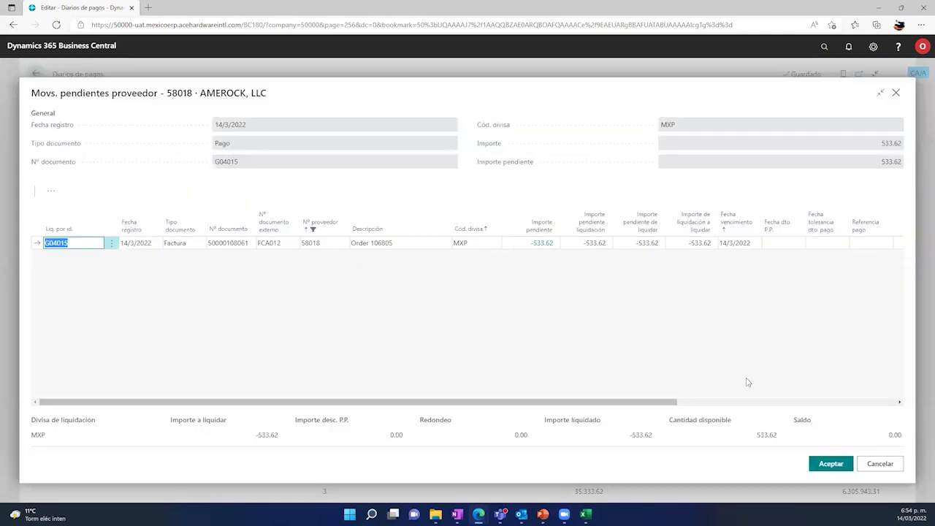
click(862, 459)
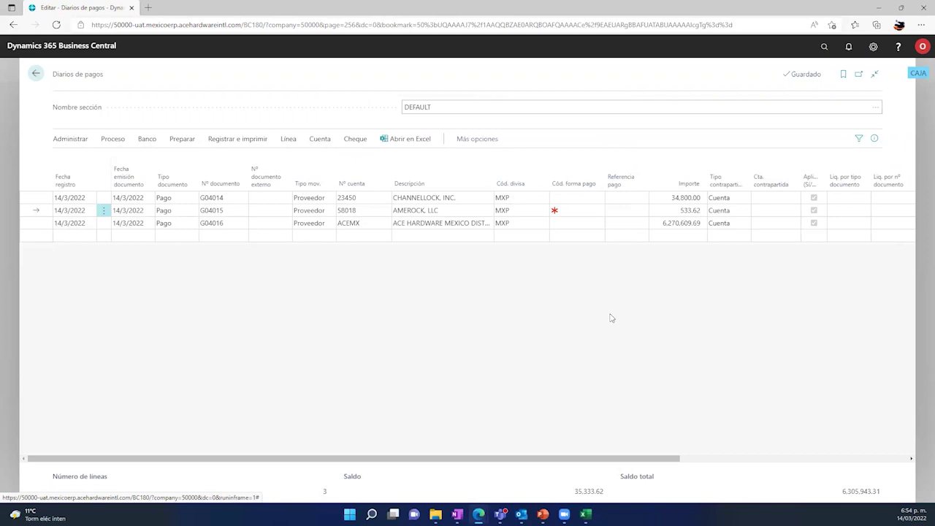
Delete the ACE HARDWARE MEXICO DISTRIBUTION payment line from the journal and confirm the deletion.
click(422, 203)
click(418, 210)
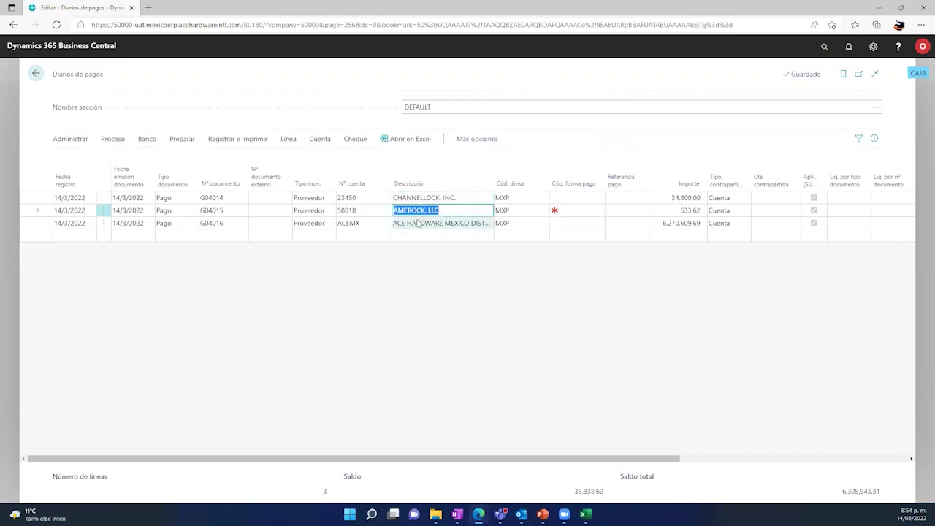
click(421, 198)
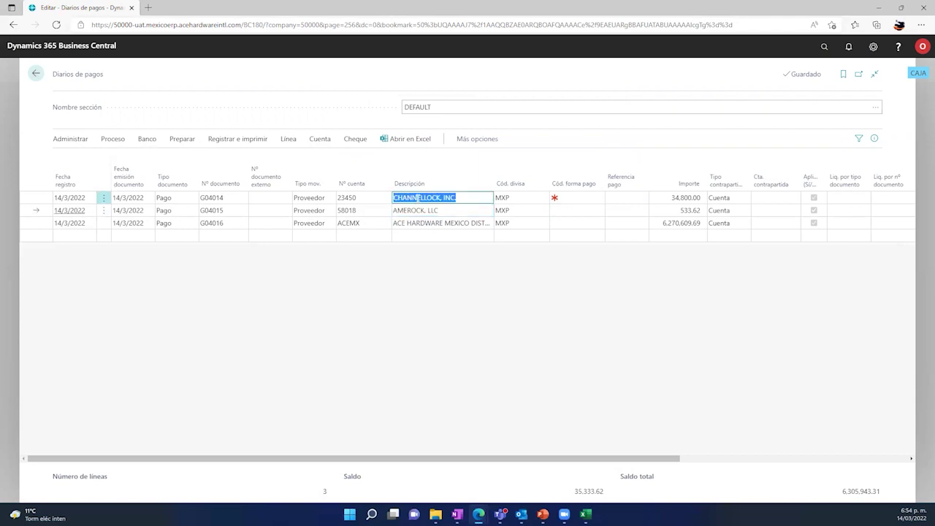
click(423, 222)
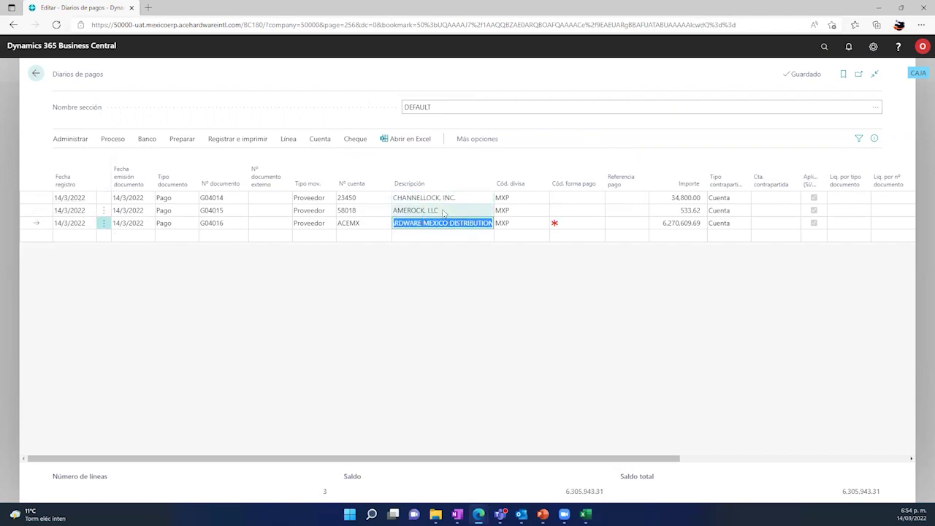
click(437, 211)
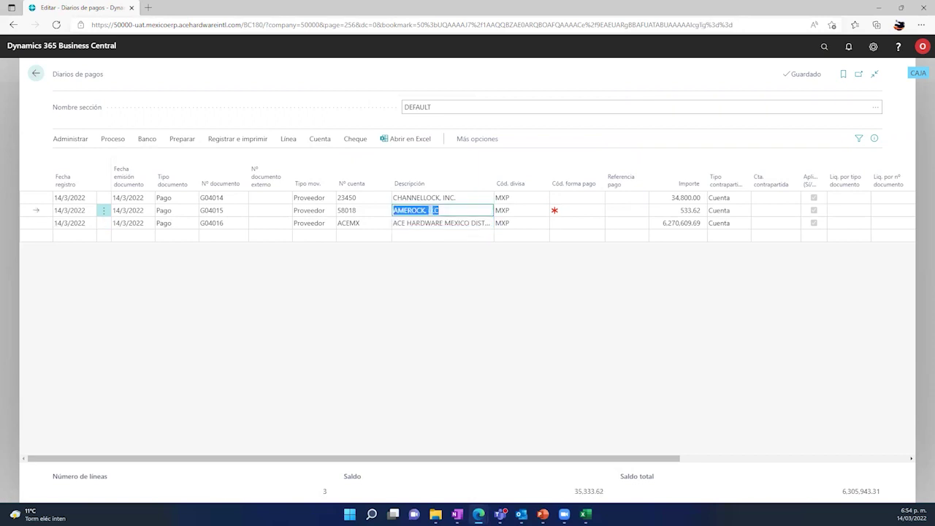
click(421, 223)
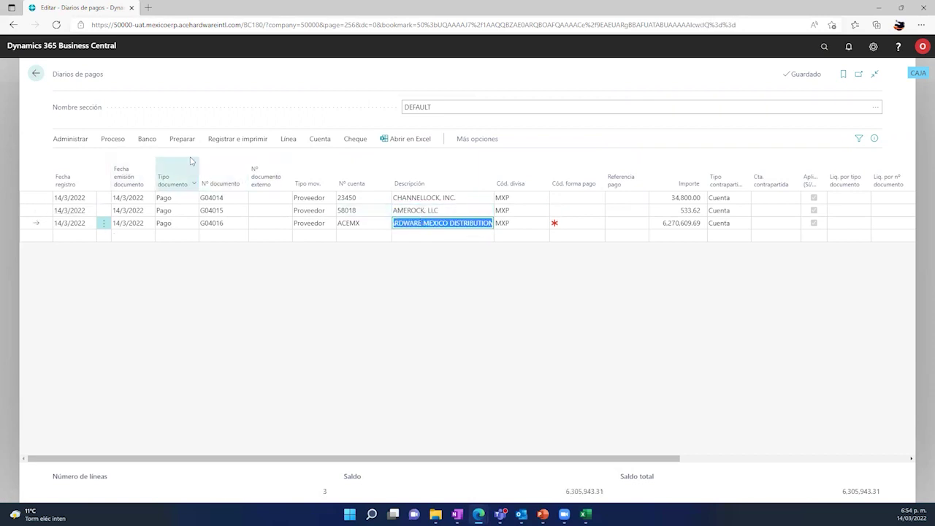
click(71, 140)
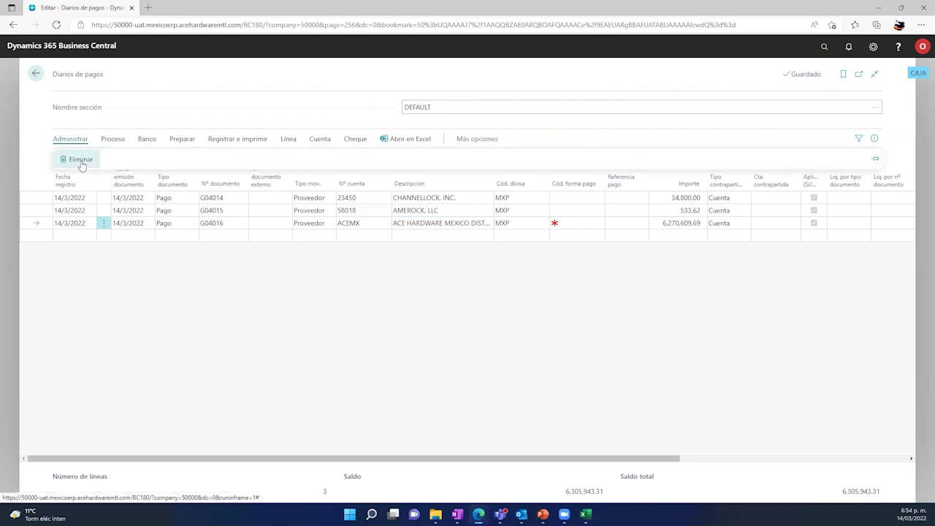
click(81, 160)
key(Return)
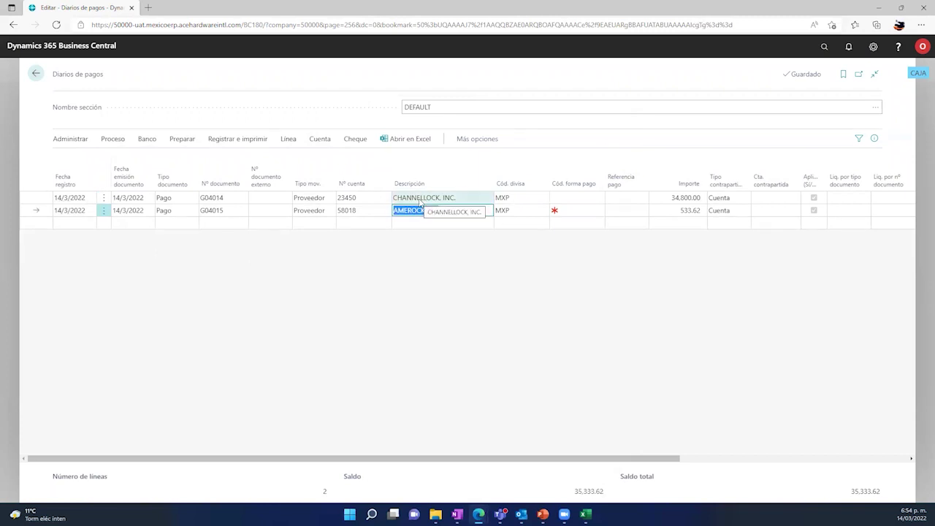
Delete the AMEROCK payment line from the journal, keeping only the CHANNELLOCK line.
click(427, 198)
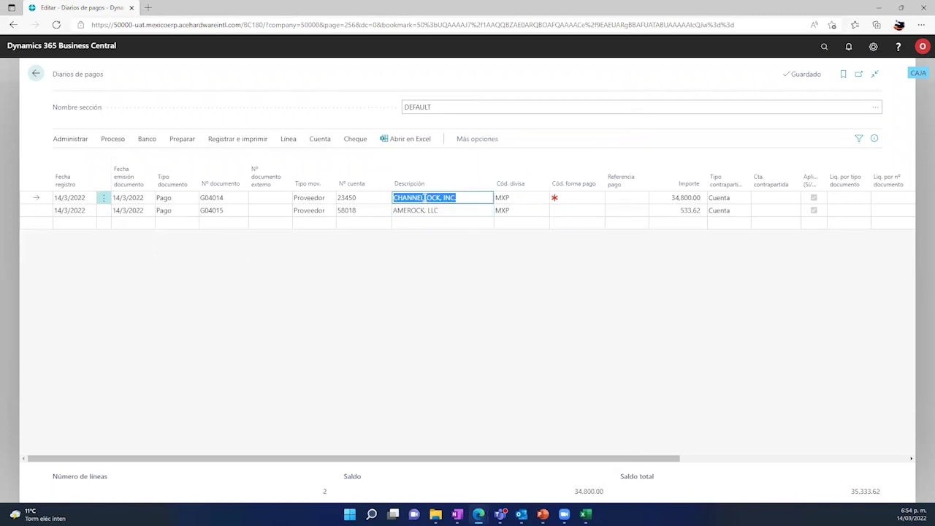
click(417, 211)
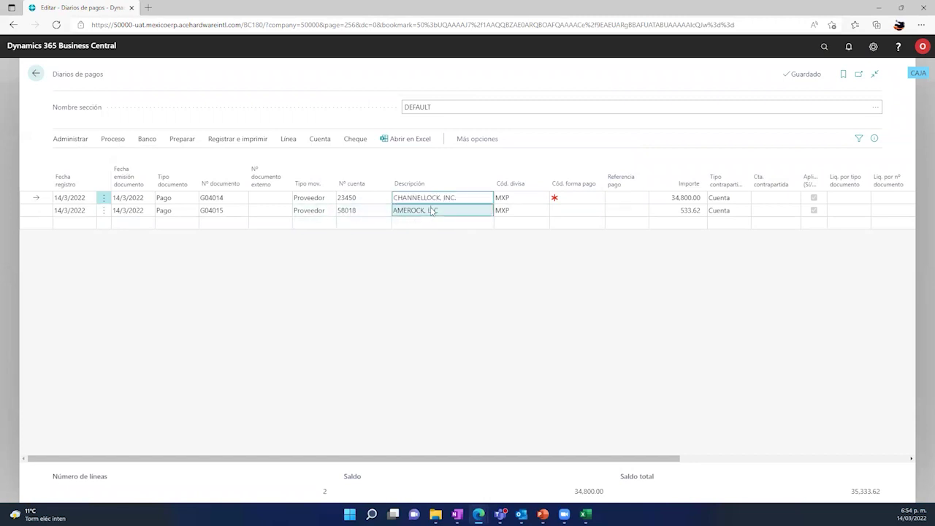
click(70, 139)
click(79, 158)
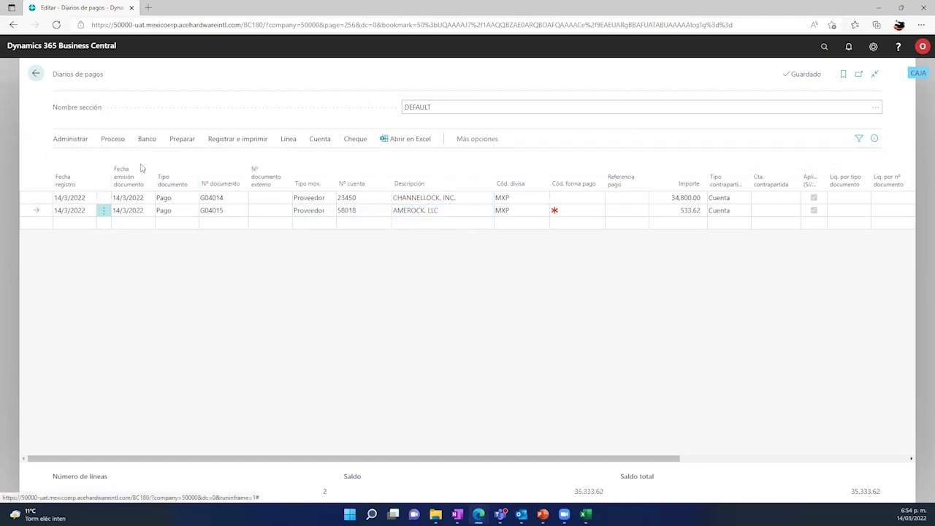
click(513, 303)
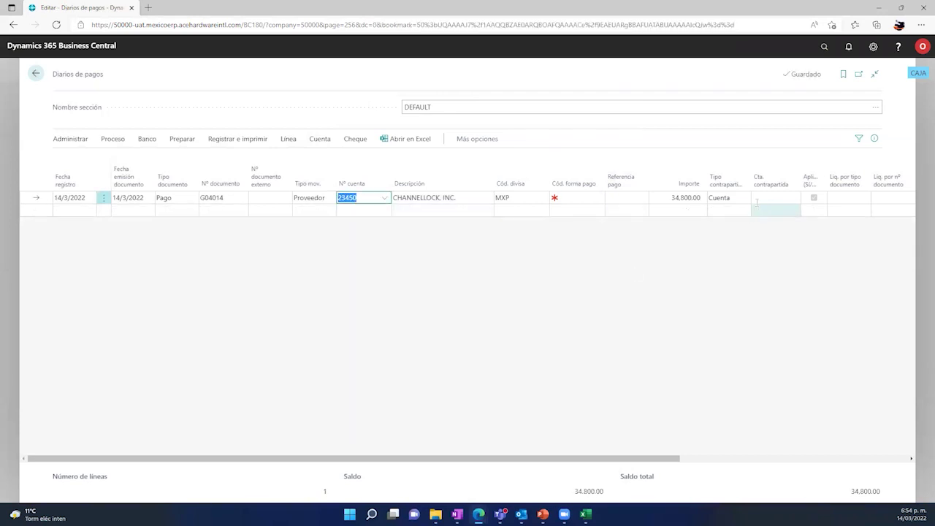
Set the CHANNELLOCK payment line's balancing account type to Banco and its balancing account to BBVA 3689.
click(734, 201)
click(731, 236)
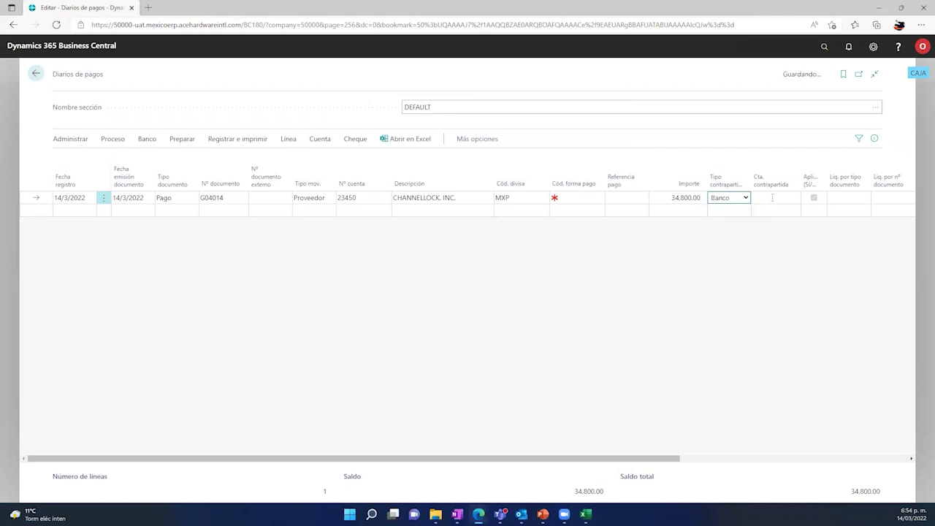
click(775, 198)
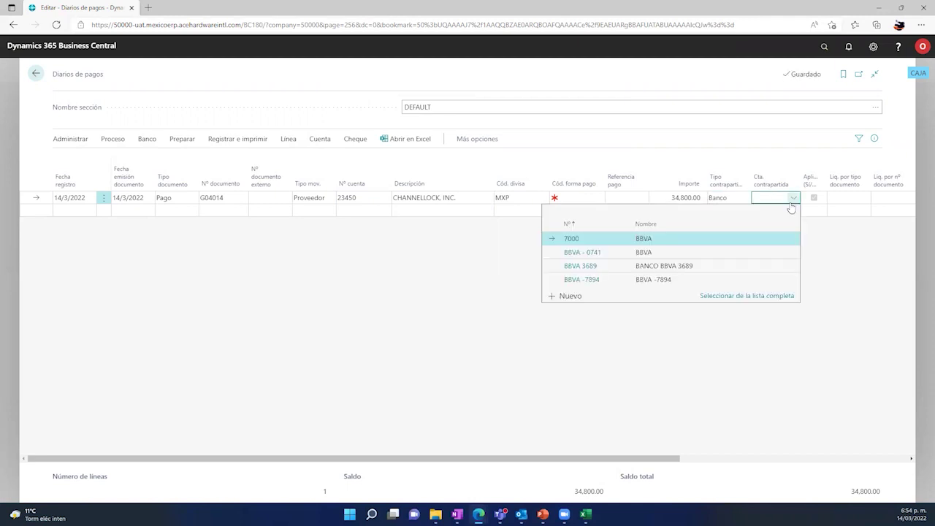
click(696, 267)
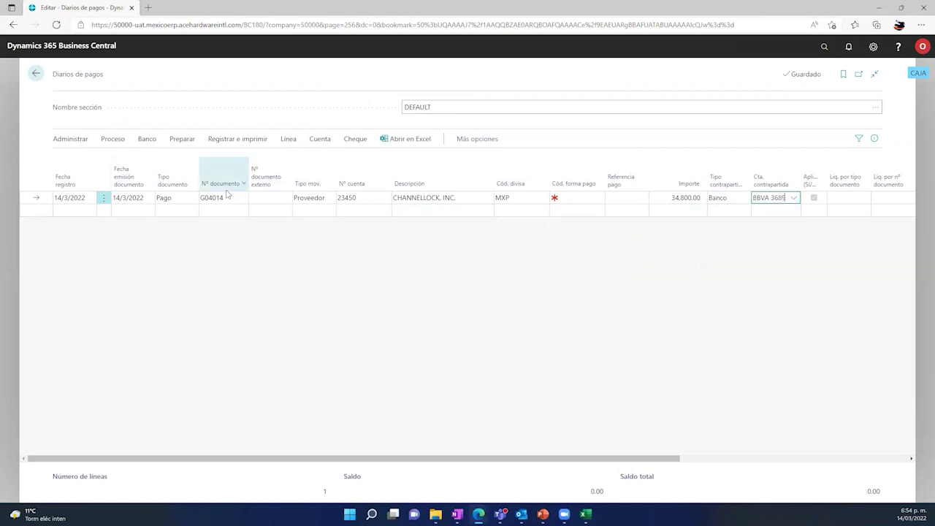
Post the CHANNELLOCK payment journal line and confirm the posting.
click(216, 140)
click(82, 160)
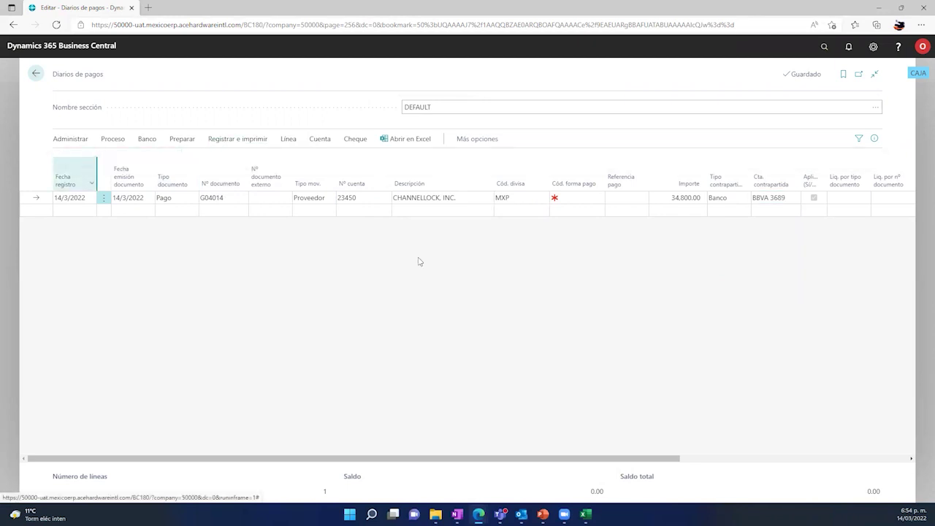
click(503, 304)
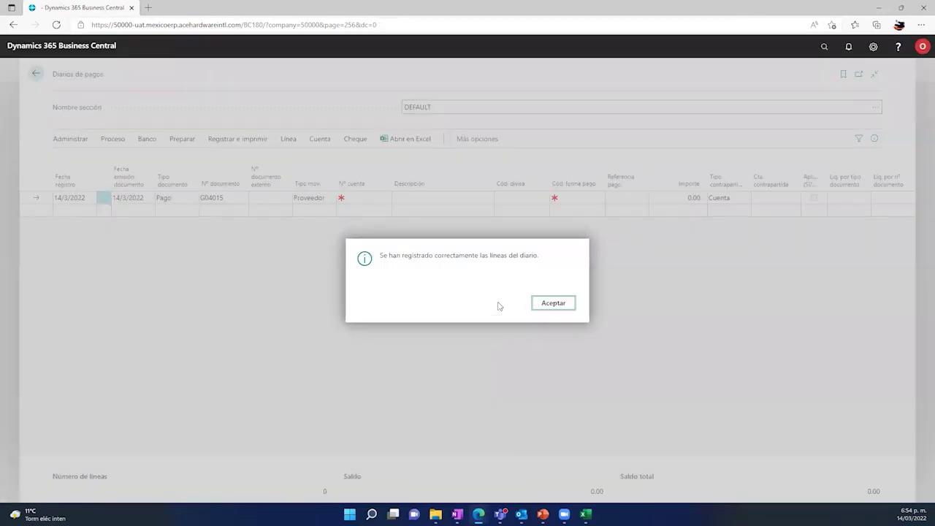
click(545, 304)
Start a new vendor payment suggestion and review its basic and additional options, including the balancing account fields.
click(111, 139)
click(182, 139)
click(106, 159)
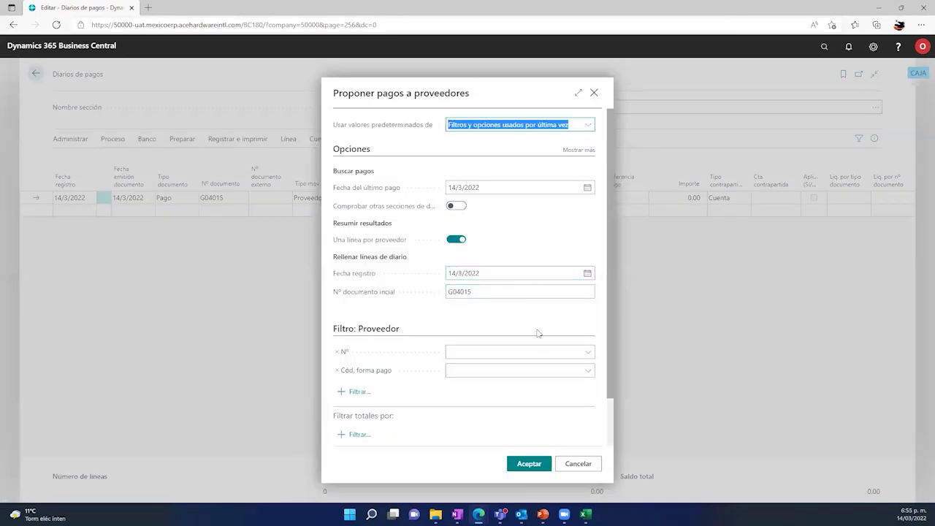
scroll(542, 334, down, 2)
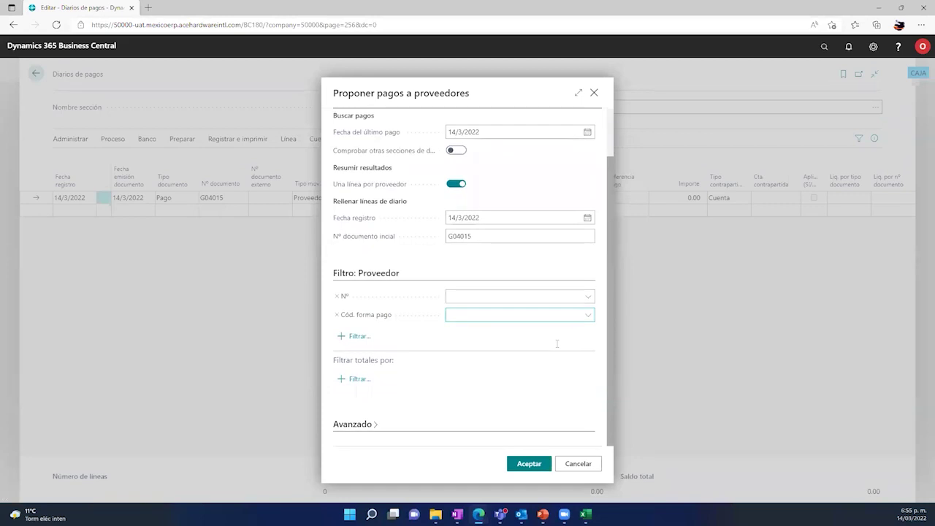
scroll(557, 344, up, 2)
click(579, 150)
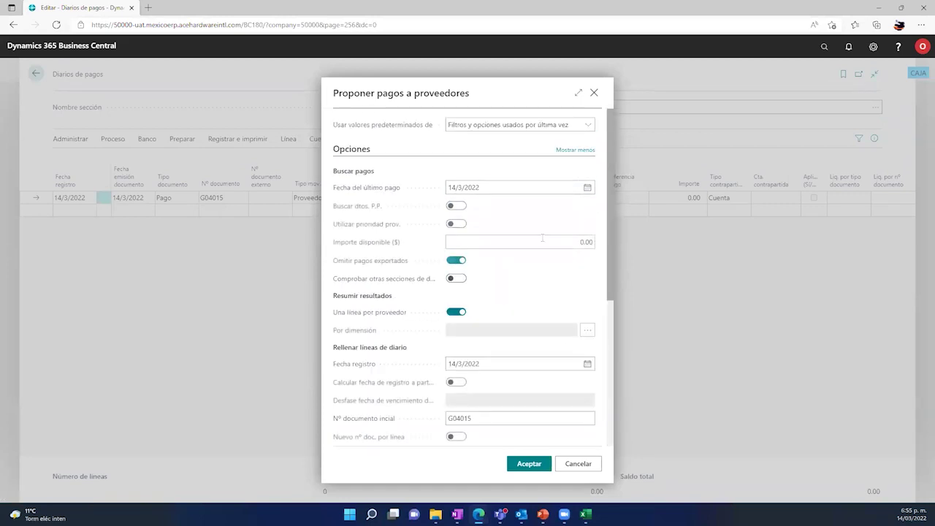
scroll(536, 288, down, 5)
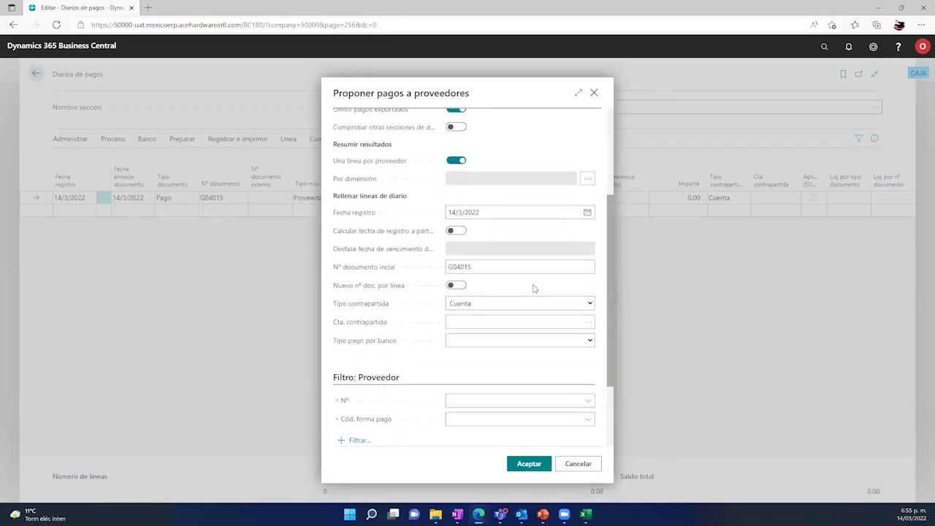
scroll(534, 288, up, 3)
scroll(533, 290, up, 1)
click(567, 150)
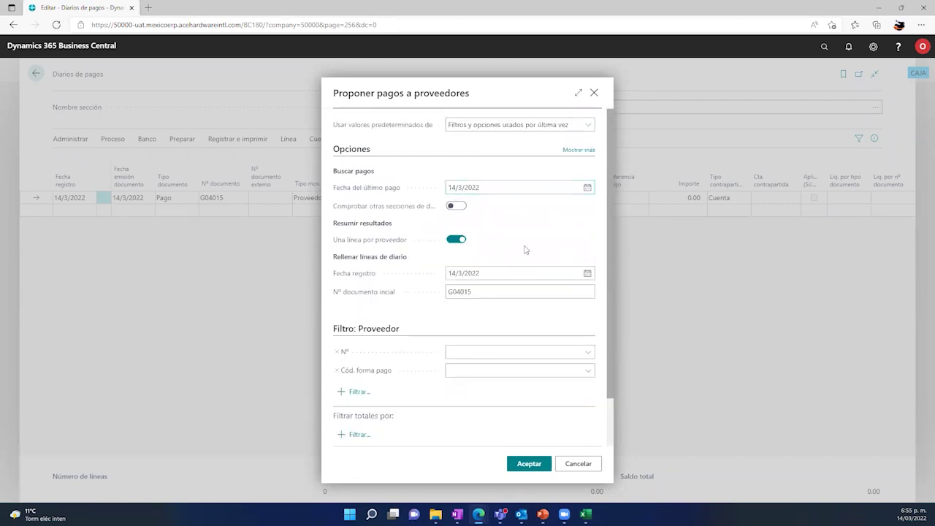
Set the payment suggestion's balancing account type to Banco and its balancing account to BBVA 3689.
click(568, 150)
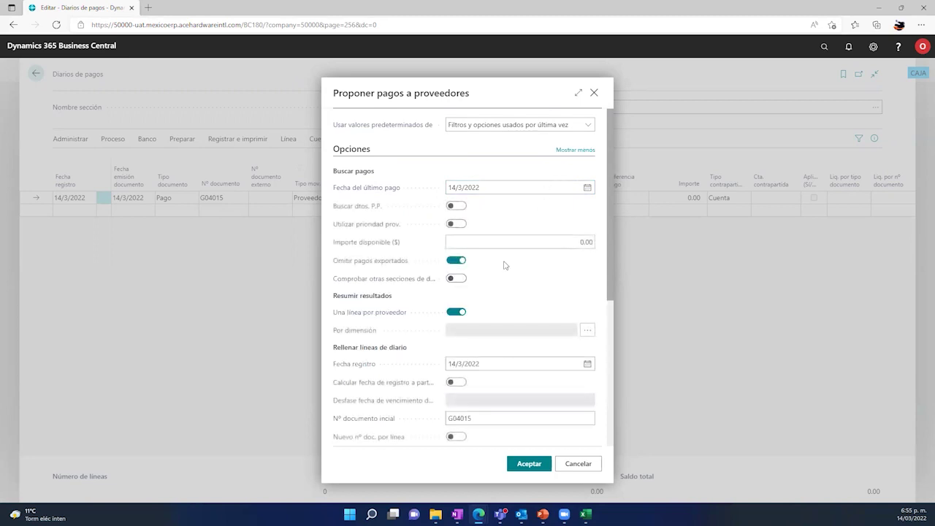
scroll(526, 286, down, 3)
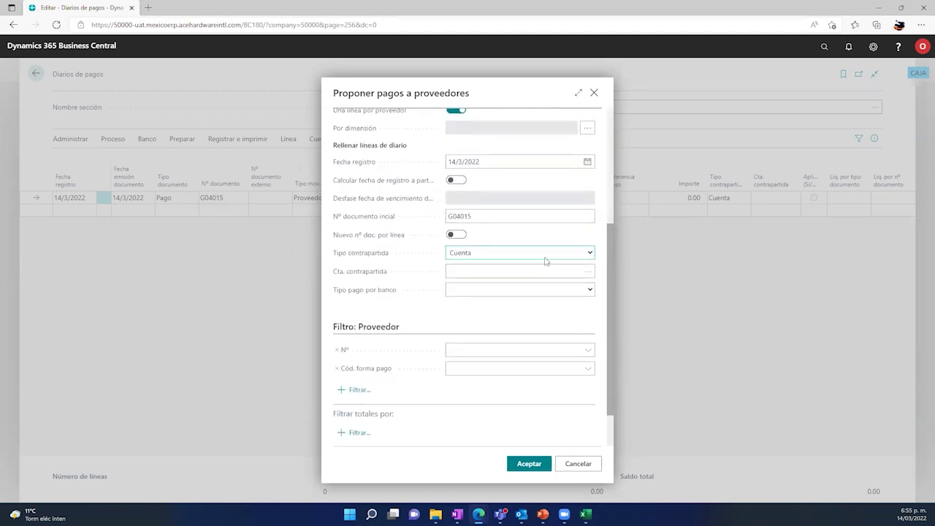
click(547, 257)
click(491, 293)
click(588, 271)
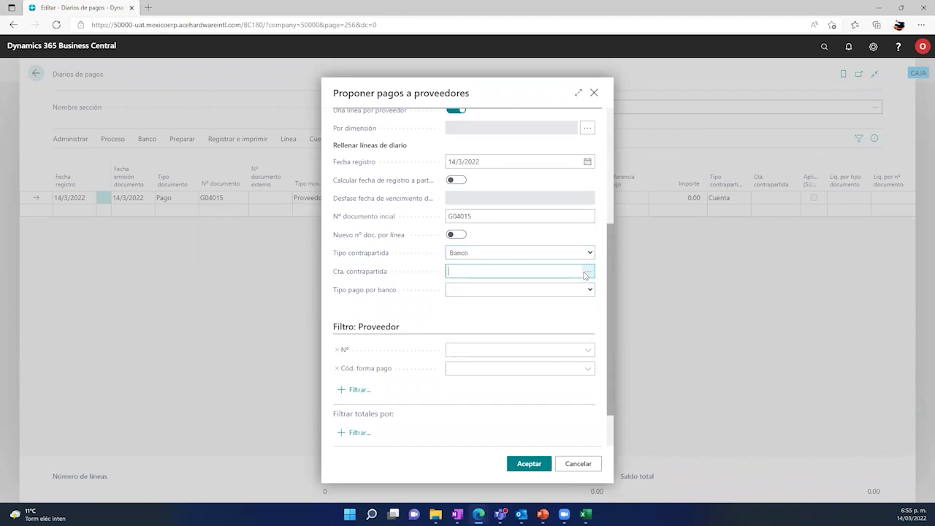
click(418, 243)
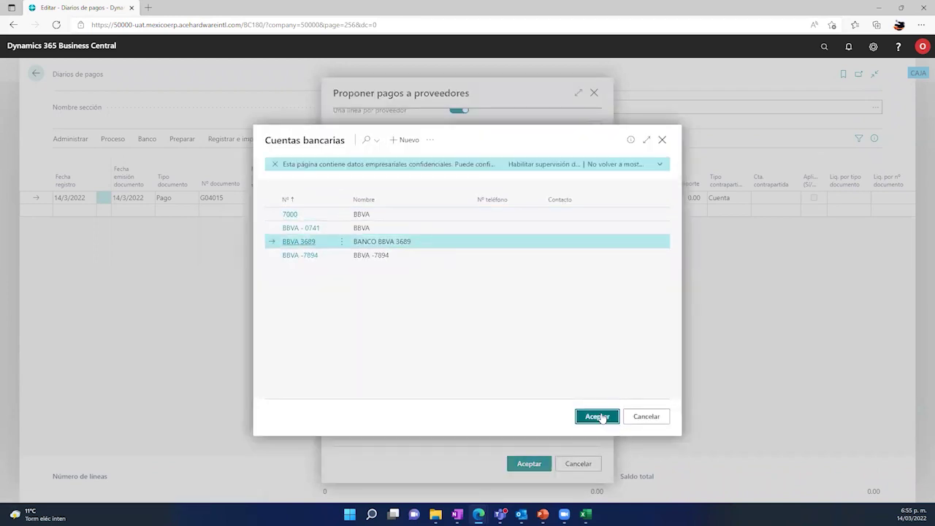
click(595, 416)
Generate the suggested vendor payment lines with the configured options and acknowledge completion.
scroll(523, 352, up, 3)
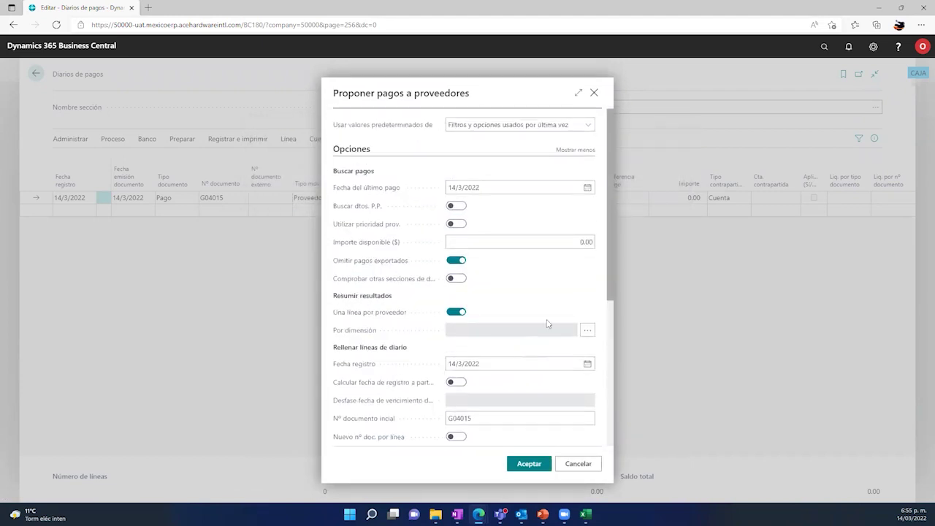
click(570, 150)
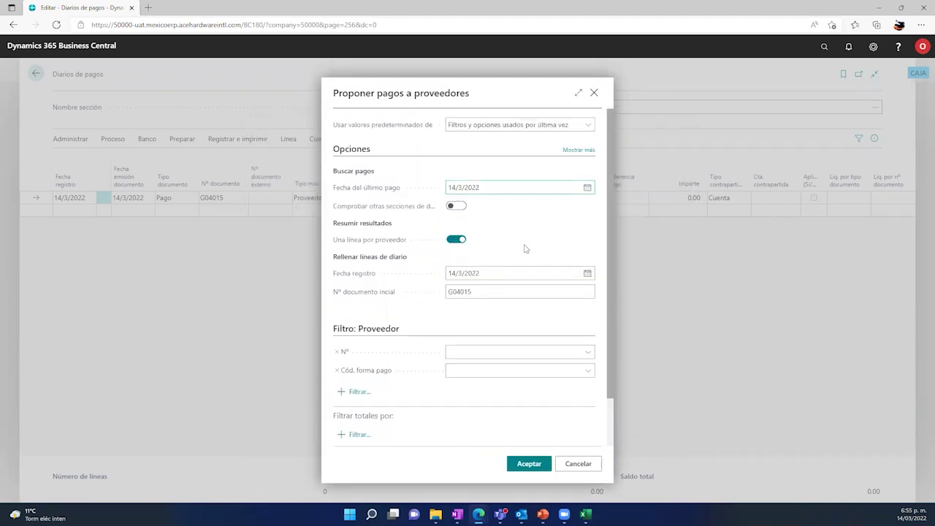
click(515, 466)
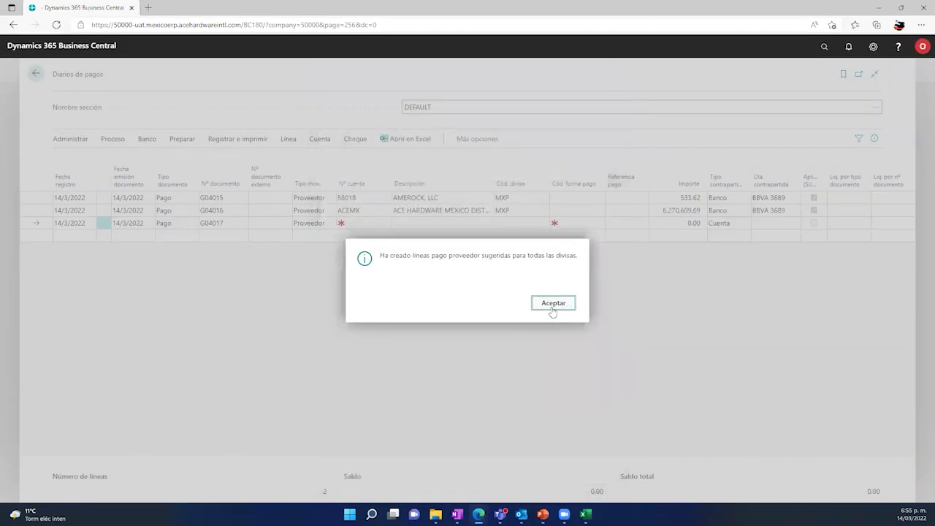
click(553, 310)
Delete the ACE HARDWARE MEXICO payment line from the journal and confirm the deletion.
click(723, 212)
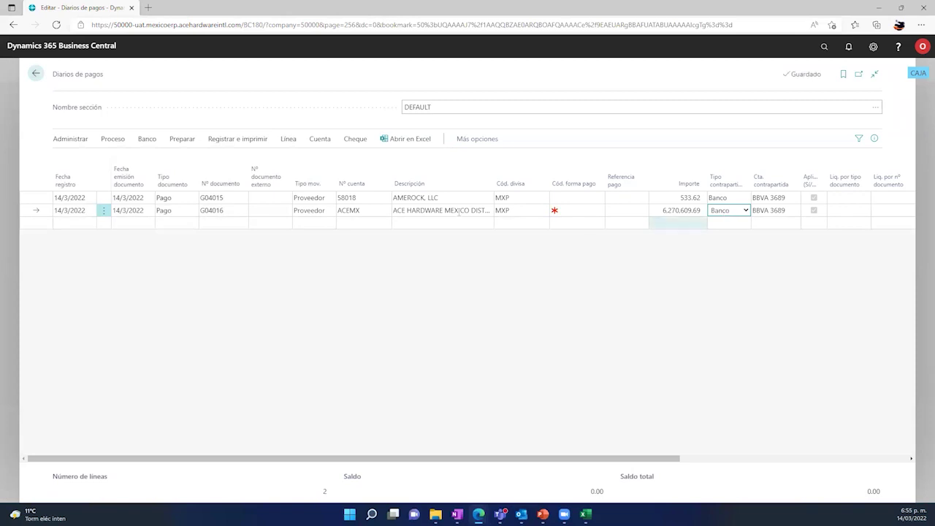
click(78, 139)
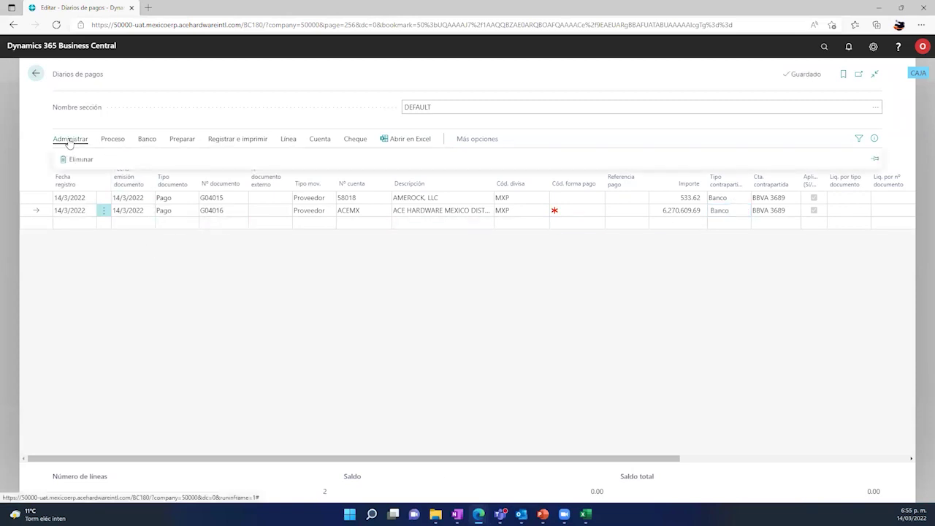
click(473, 278)
key(ctrl+Delete)
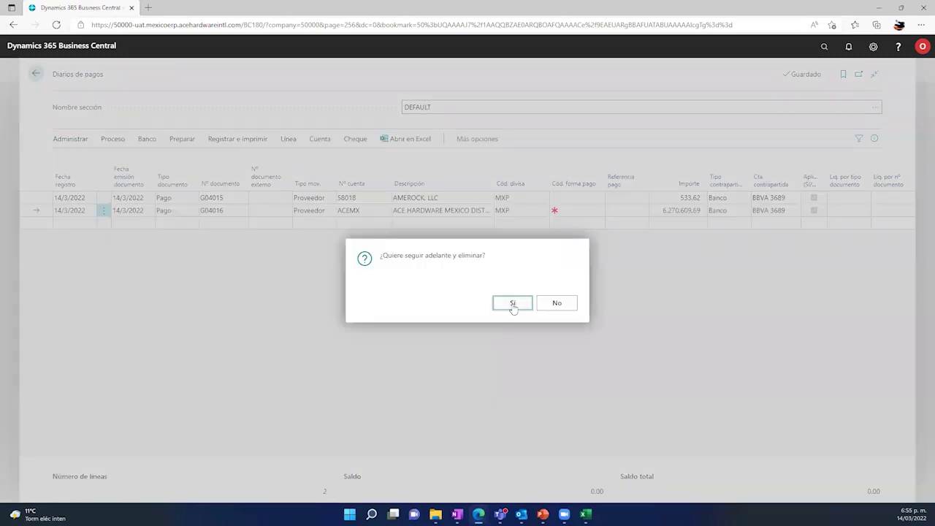
key(Return)
In the pending entries applied to the AMEROCK payment, set the invoice's amount to apply to -400.00 and accept.
click(412, 198)
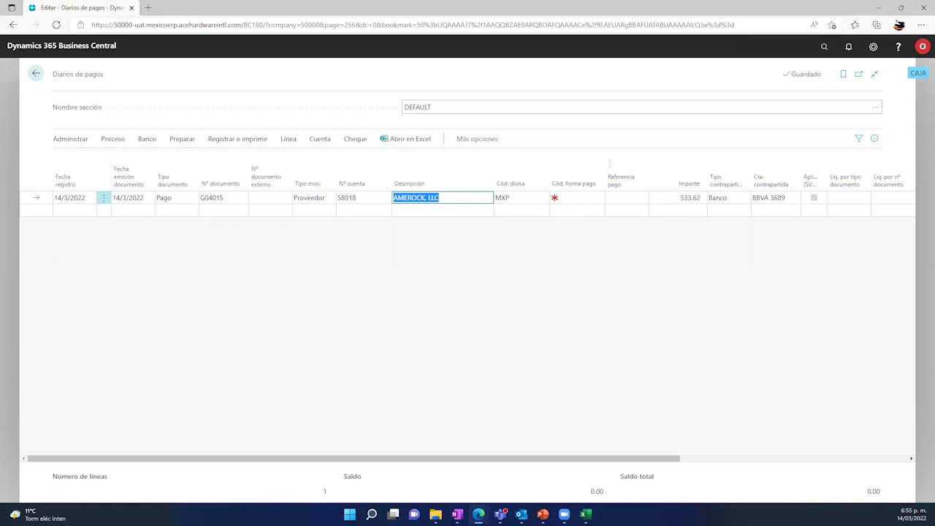
click(112, 140)
click(84, 160)
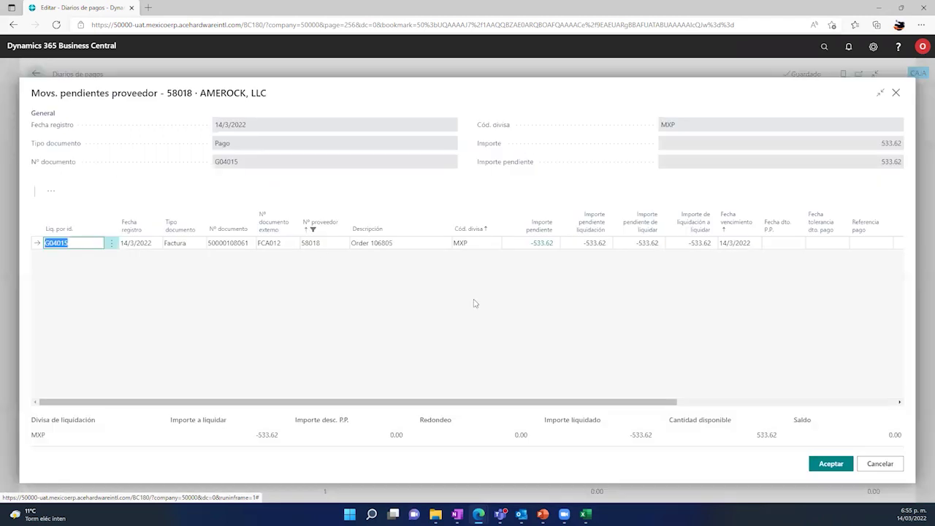
click(682, 244)
click(638, 242)
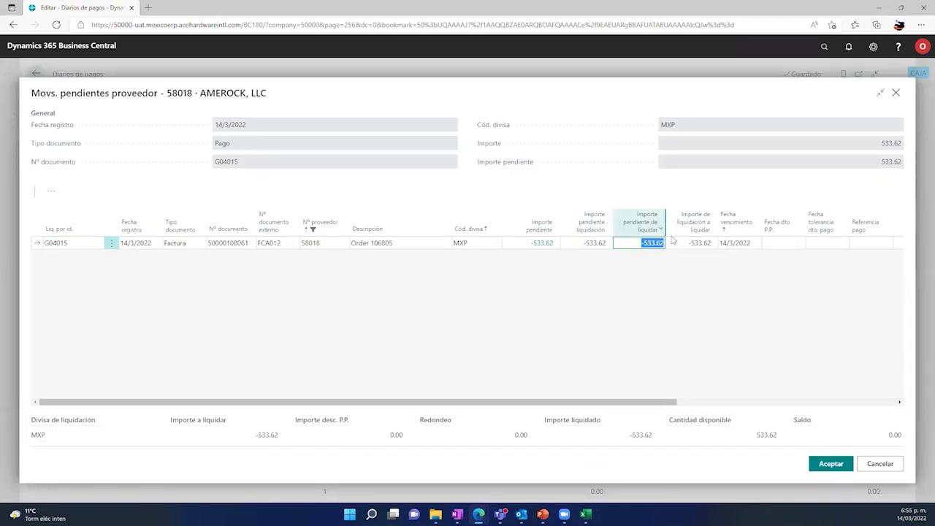
key(BackSpace)
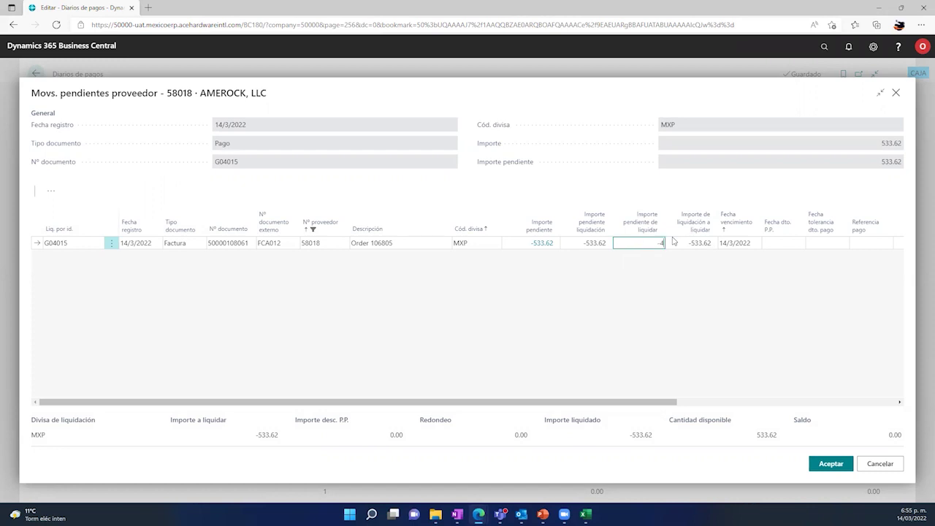
key(Tab)
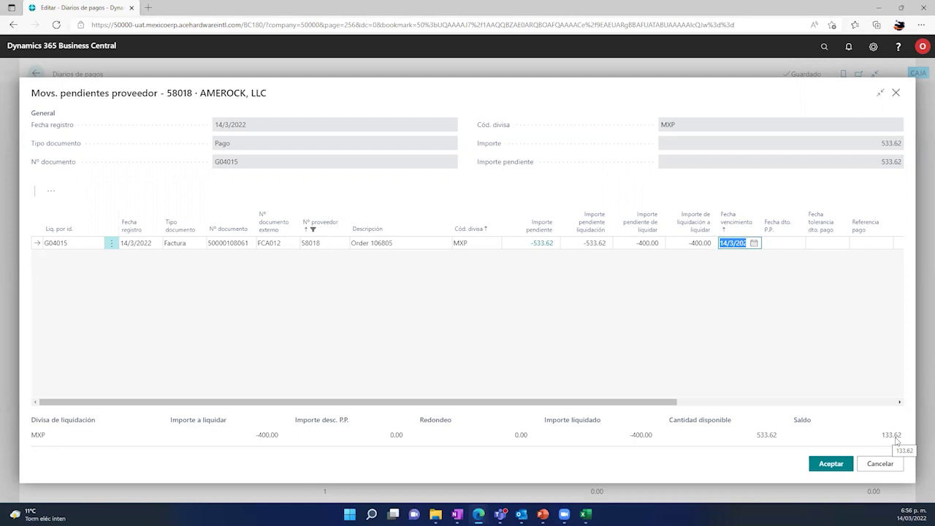
click(831, 463)
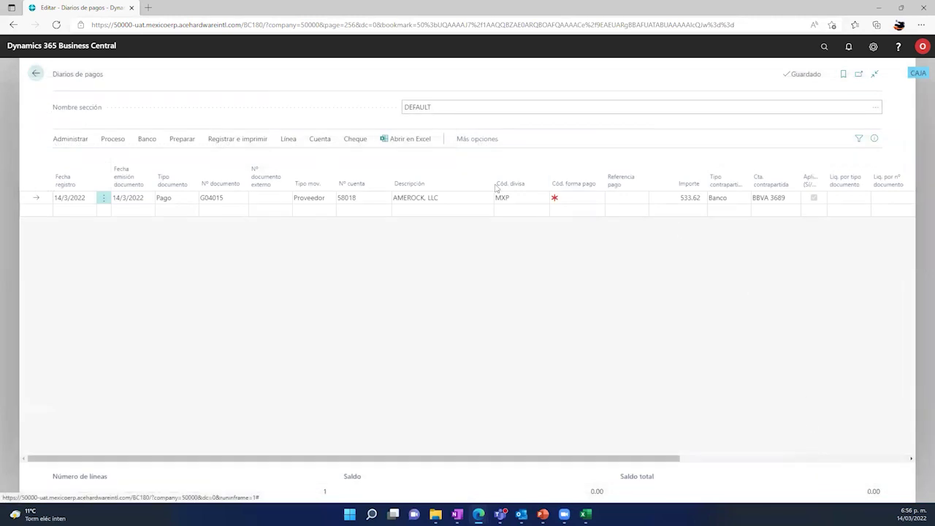
Set the AMEROCK payment line's amount to 400.
click(661, 199)
text(4)
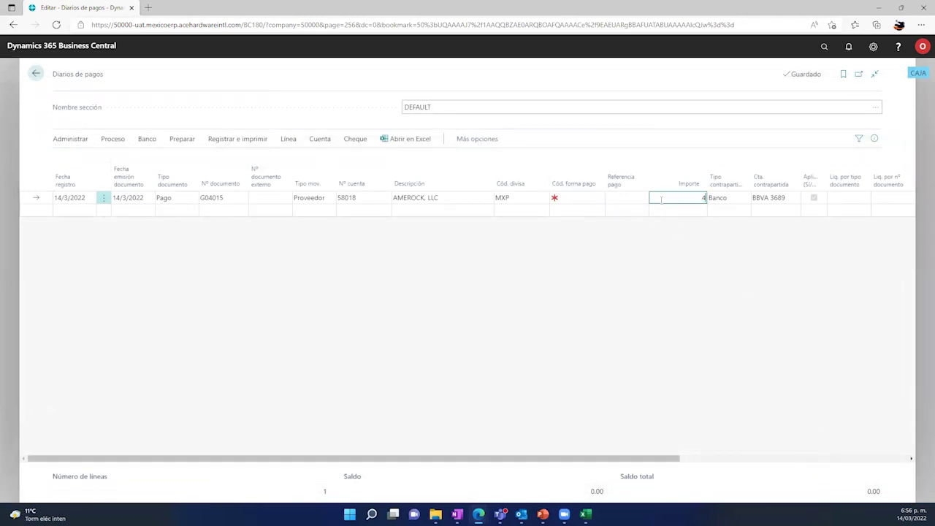
text(00)
key(Tab)
Post the partial AMEROCK payment from the journal and confirm the posting.
click(218, 140)
click(83, 159)
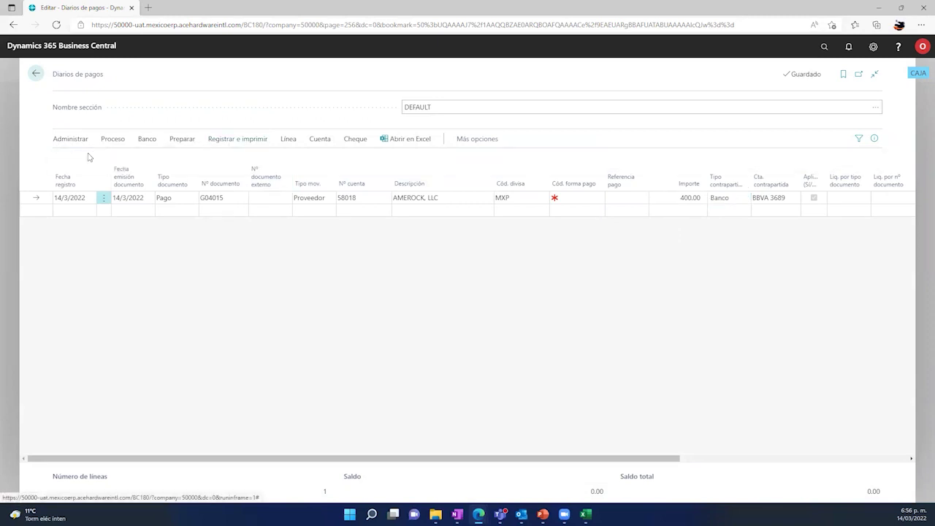
click(503, 306)
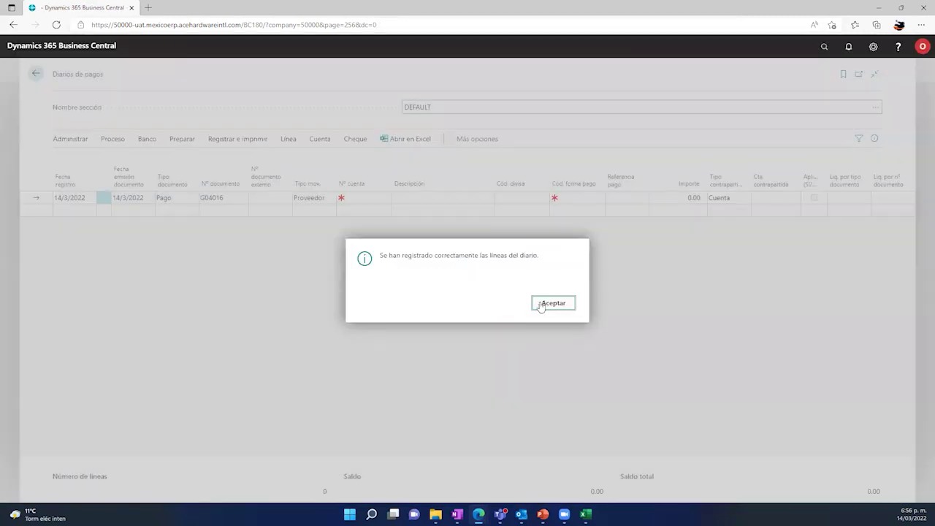
click(553, 303)
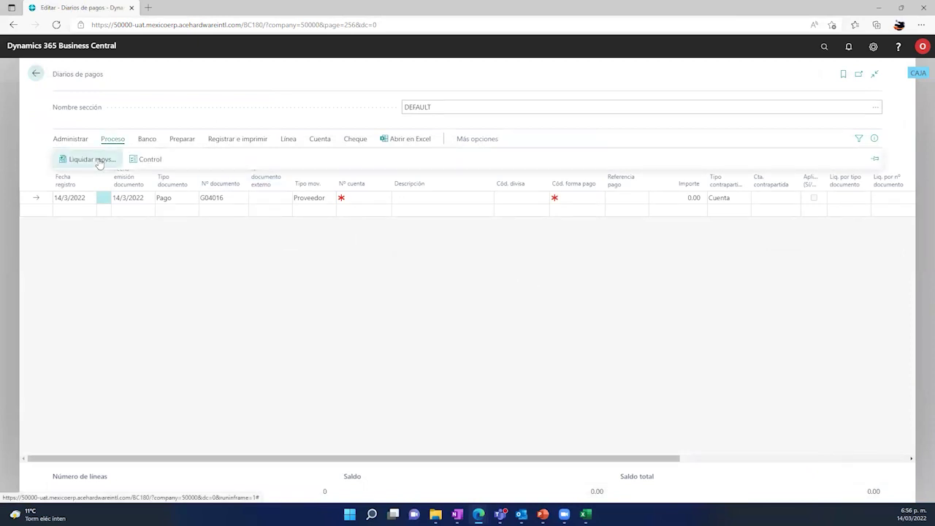
Generate vendor payment suggestions again with the last used filters and options, and select the ACE HARDWARE MEXICO line.
key(shift+F11)
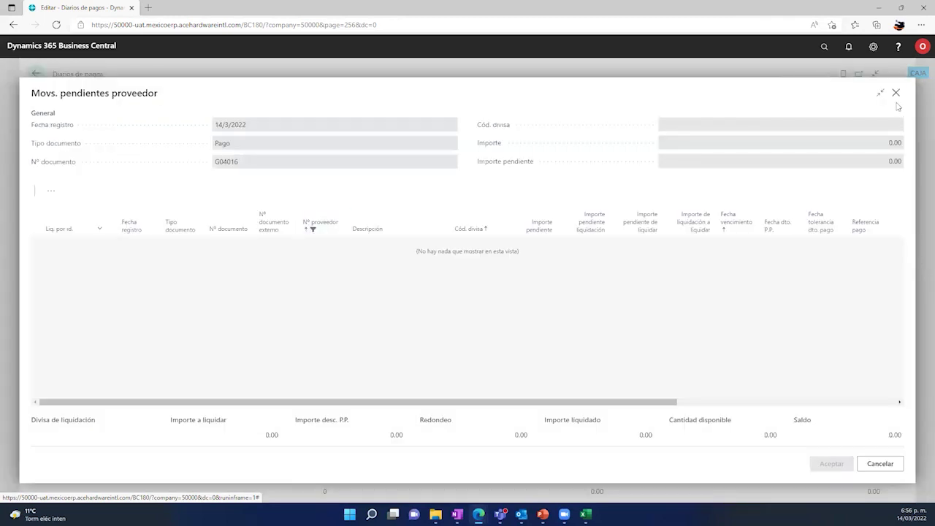
click(896, 92)
click(182, 139)
click(70, 160)
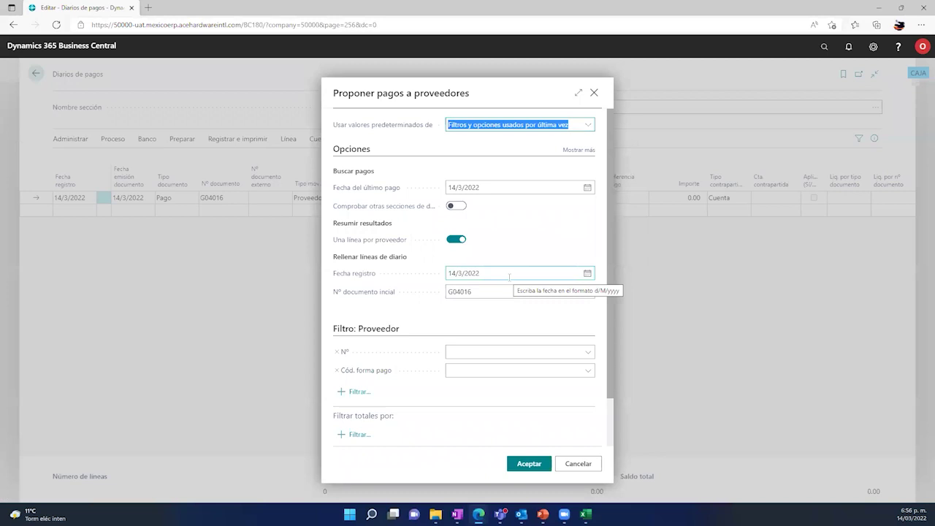
scroll(511, 307, down, 2)
click(528, 464)
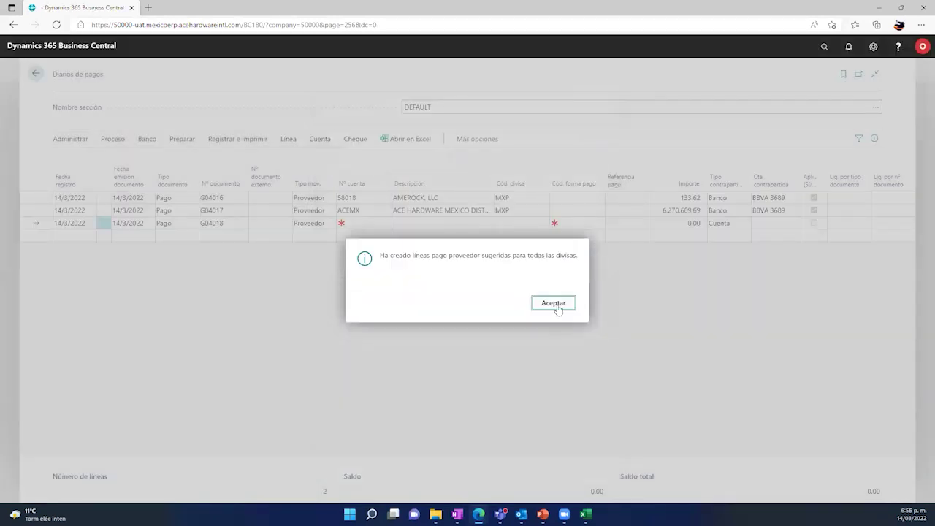
click(557, 306)
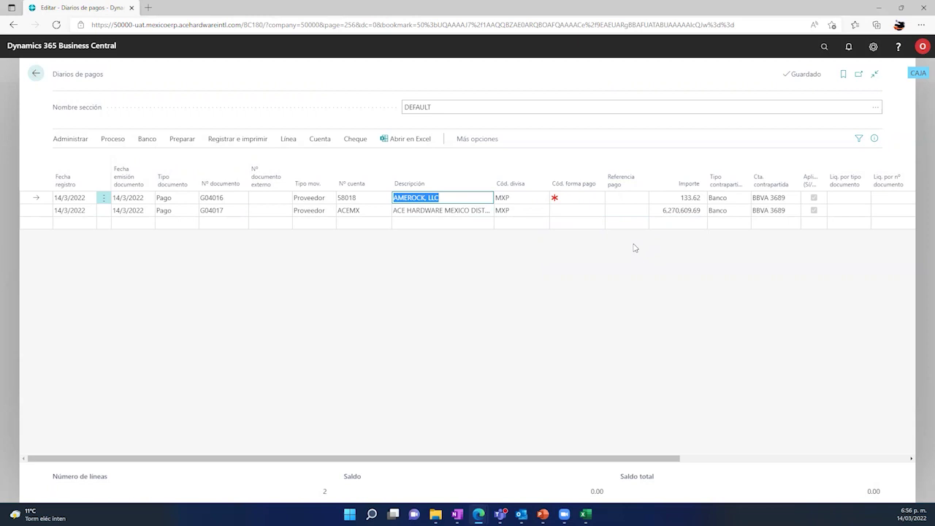
click(460, 212)
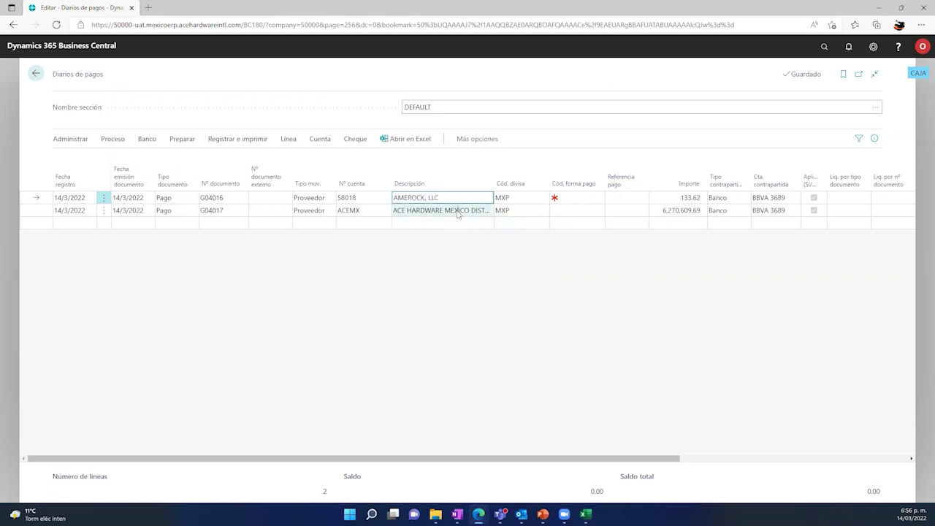
Review the pending vendor entries applied to the ACE HARDWARE MEXICO payment line, including invoices and credit memos, and cancel without changes.
click(659, 210)
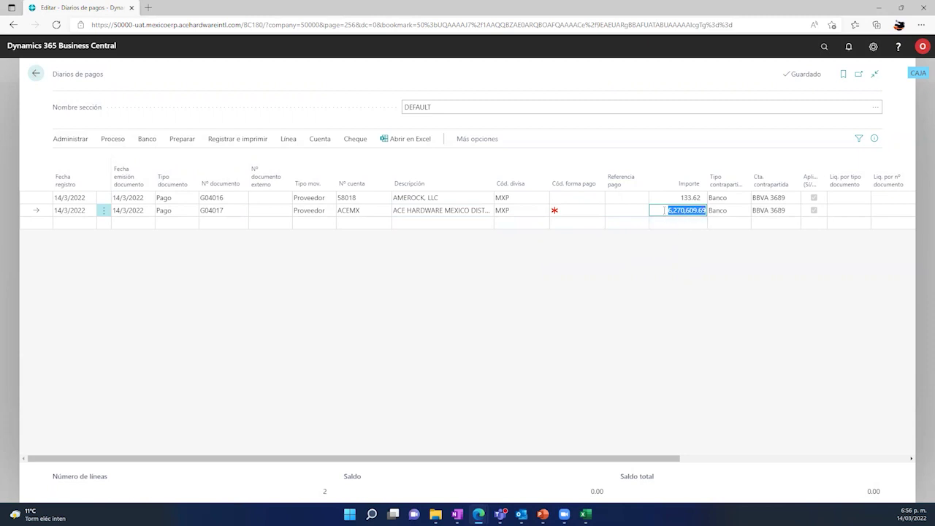
click(115, 144)
click(92, 159)
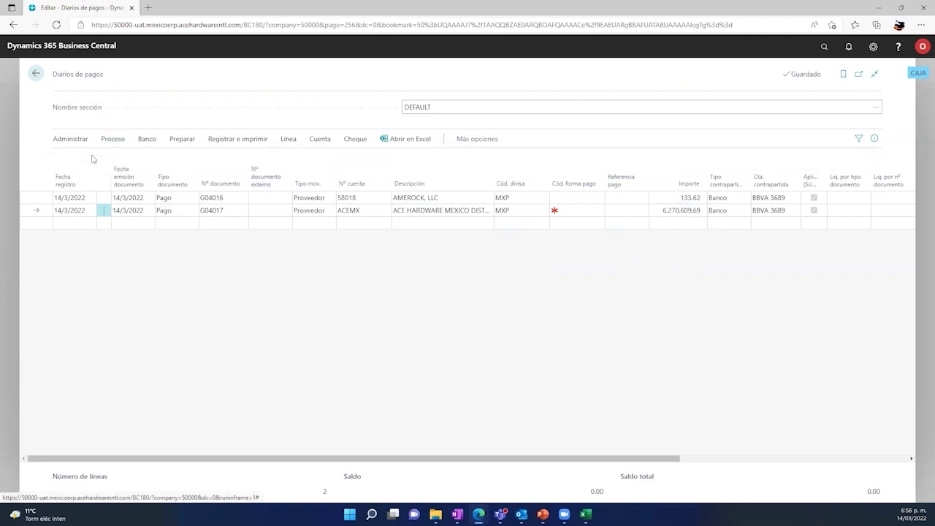
scroll(131, 314, down, 10)
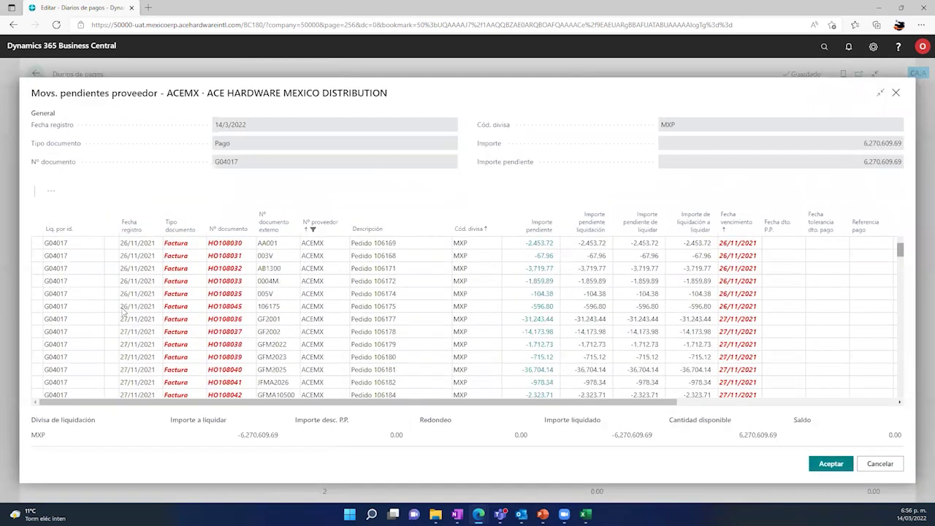
scroll(128, 315, down, 4)
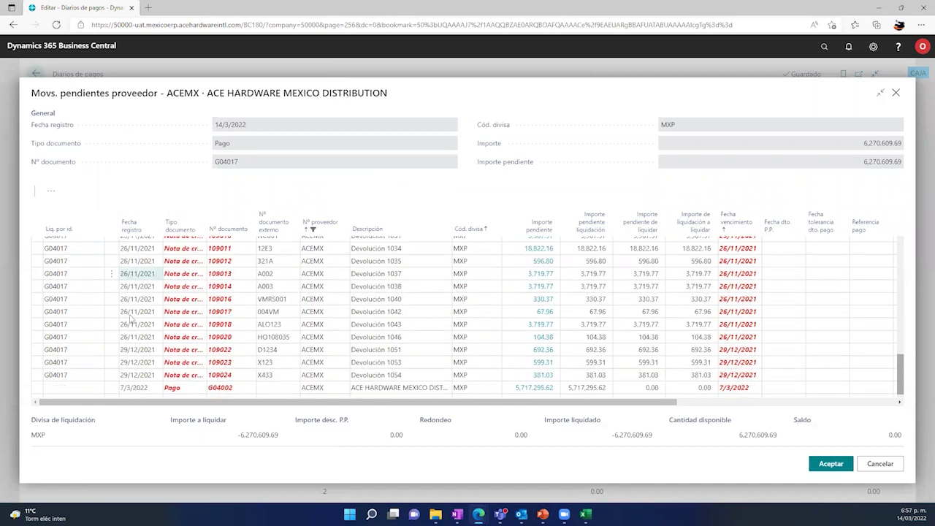
scroll(151, 342, up, 1)
scroll(155, 346, down, 2)
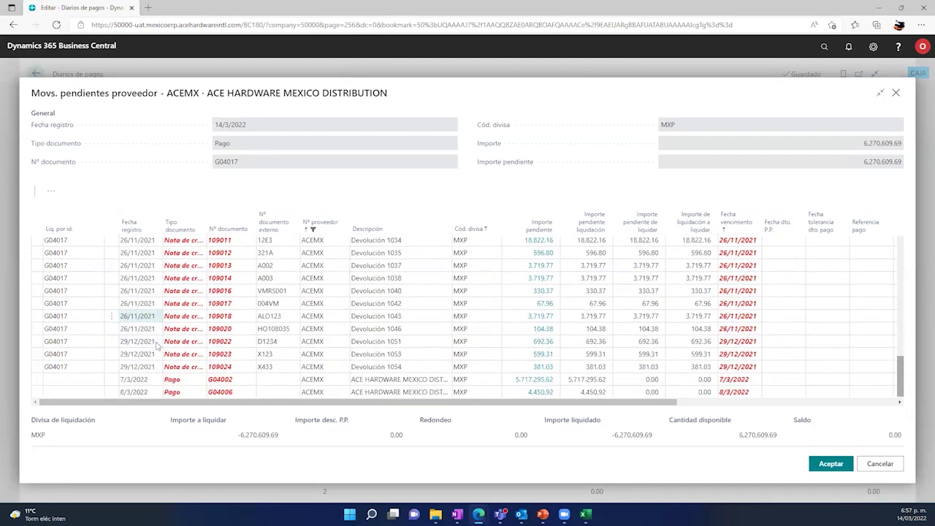
scroll(157, 344, up, 4)
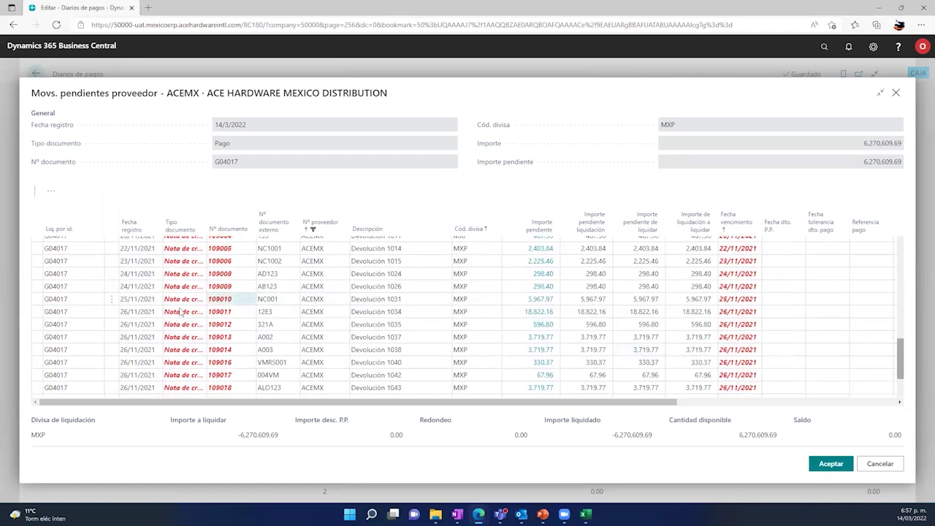
scroll(181, 302, up, 3)
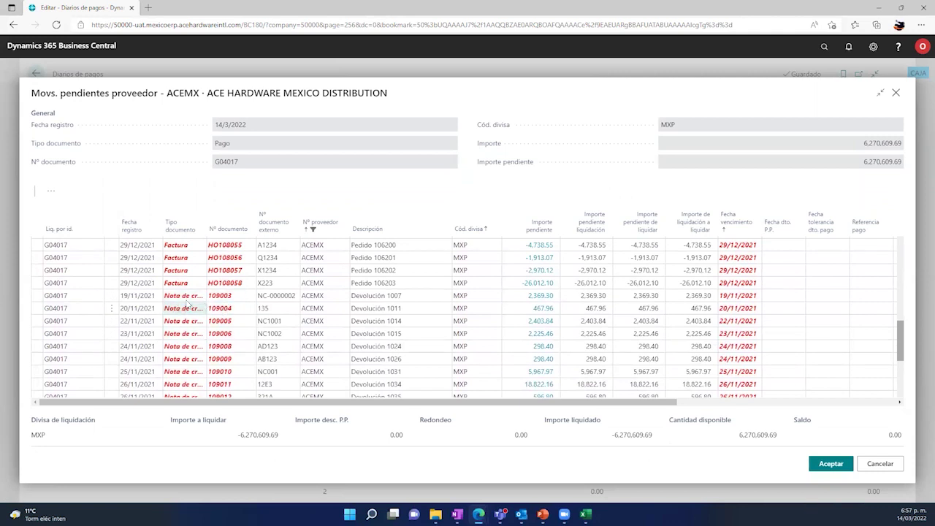
click(875, 464)
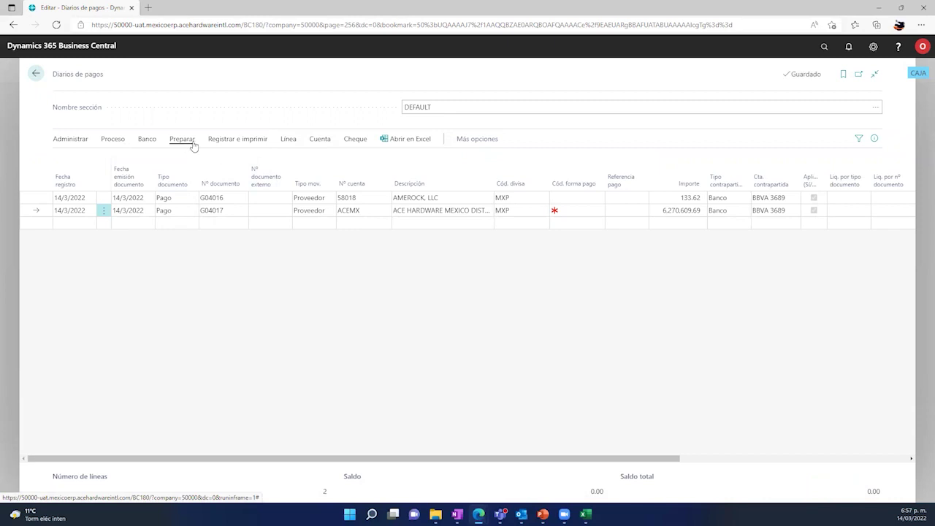
Delete the suggested AMEROCK and ACE HARDWARE MEXICO payment lines from the journal and close it.
click(86, 204)
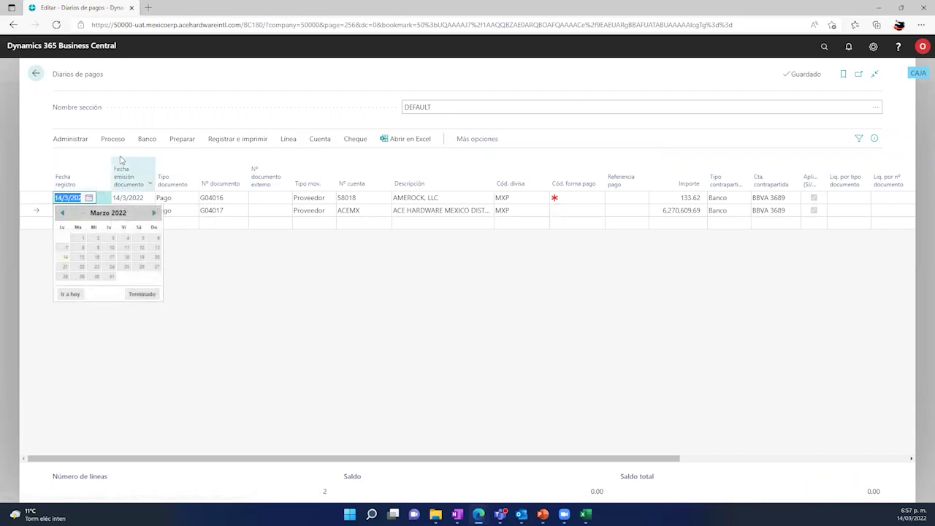
click(111, 139)
click(83, 140)
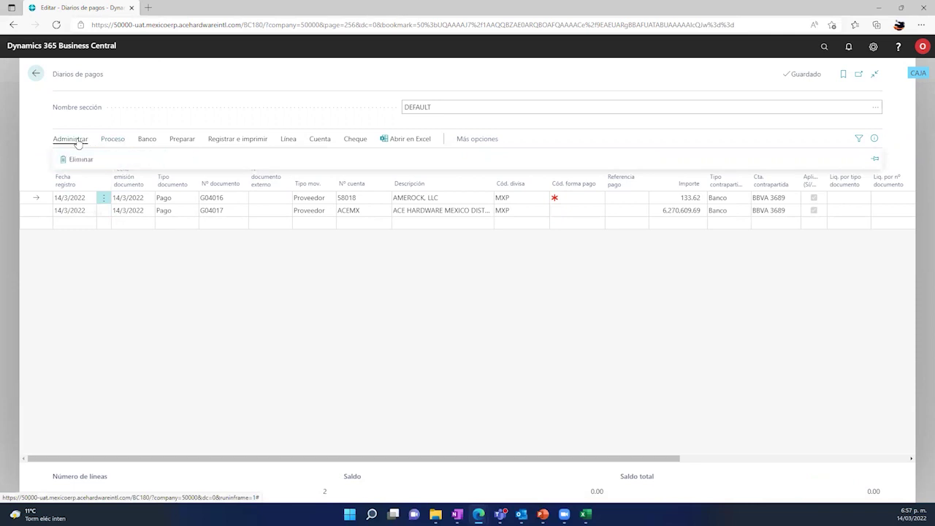
click(73, 159)
click(511, 303)
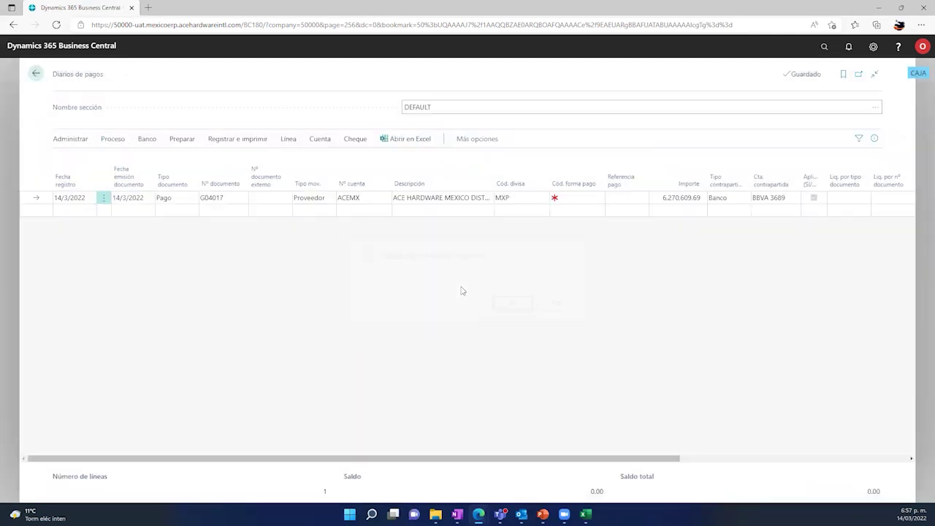
click(83, 142)
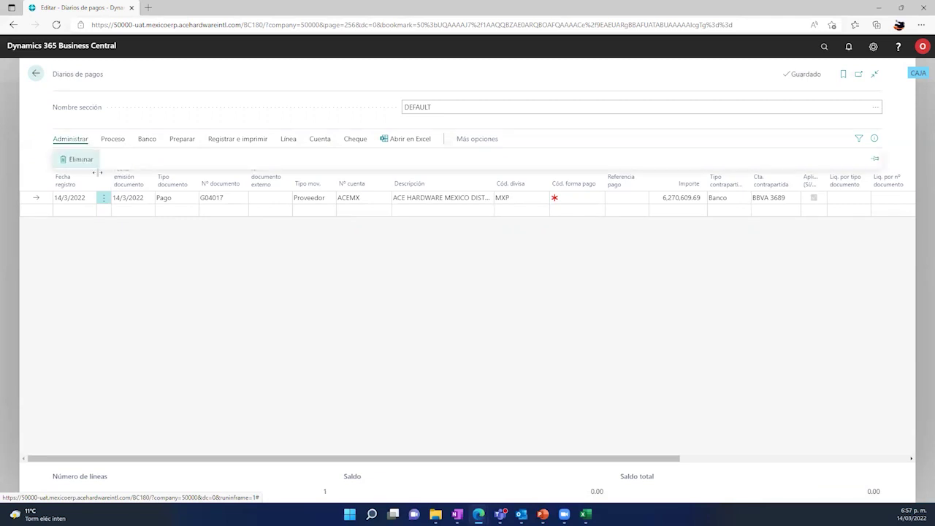
click(79, 159)
click(512, 302)
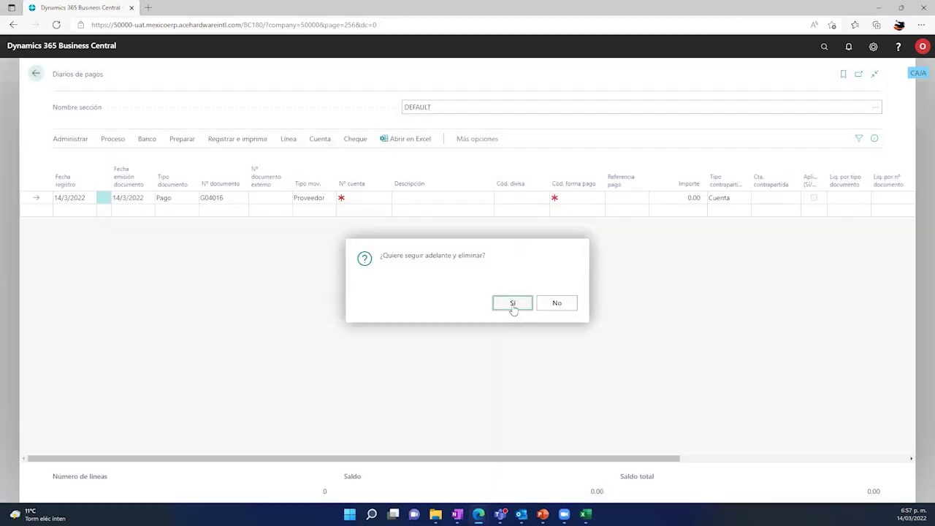
click(35, 74)
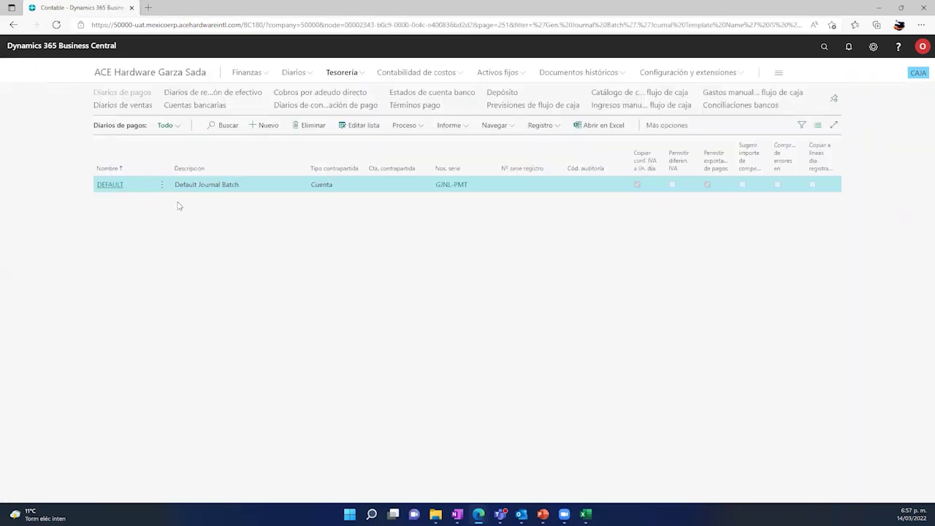
Go to the vendor list from the home page, sort it by name and open the AMEROCK, LLC vendor card.
click(137, 76)
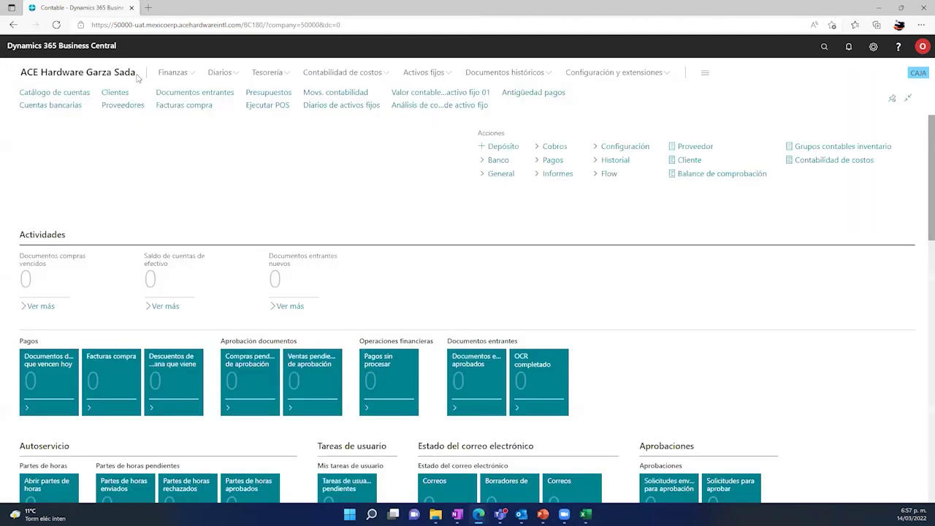
click(125, 105)
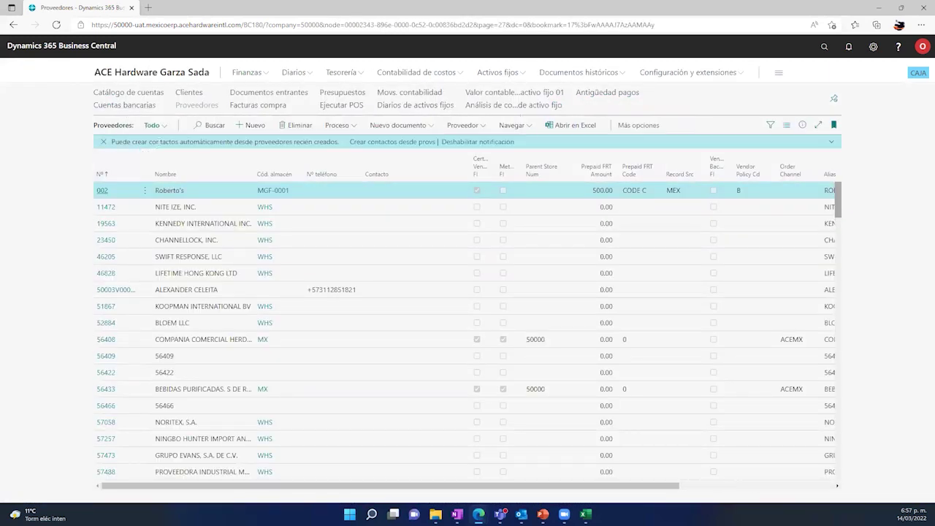
click(247, 178)
click(244, 191)
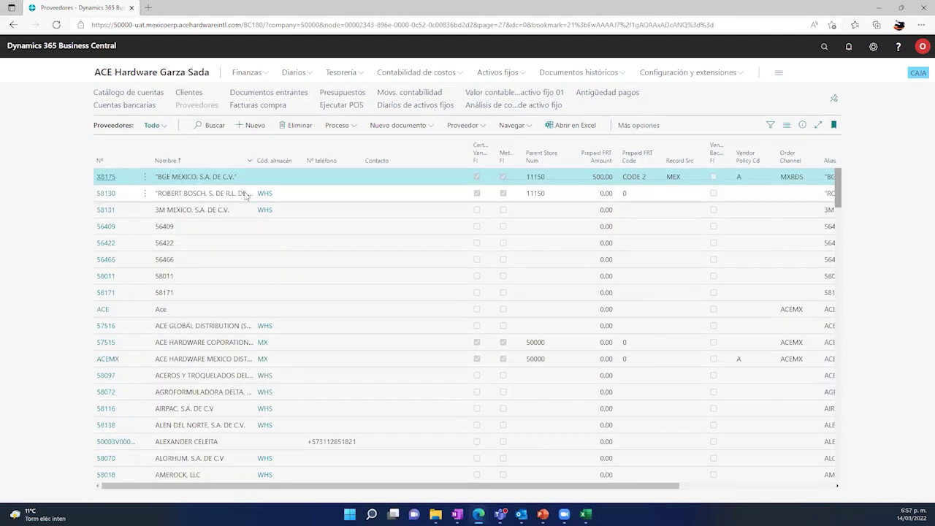
scroll(236, 286, down, 3)
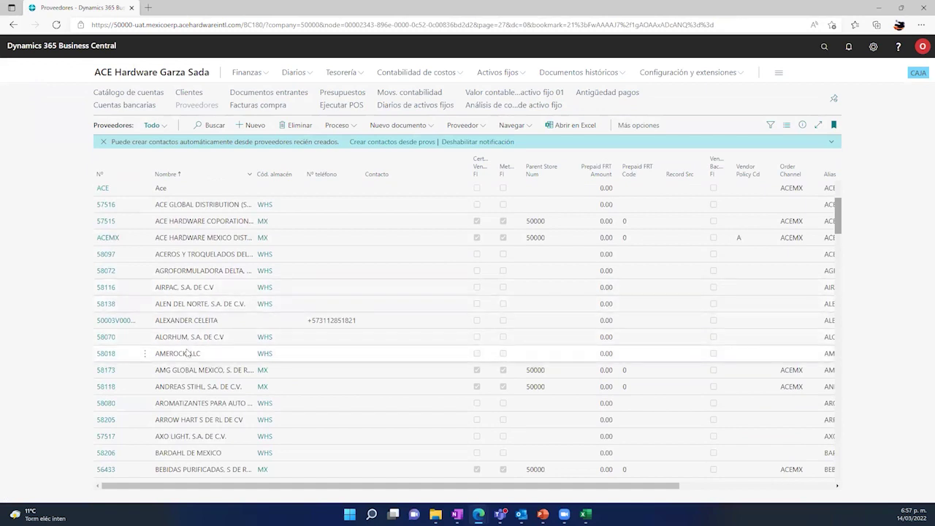
click(101, 355)
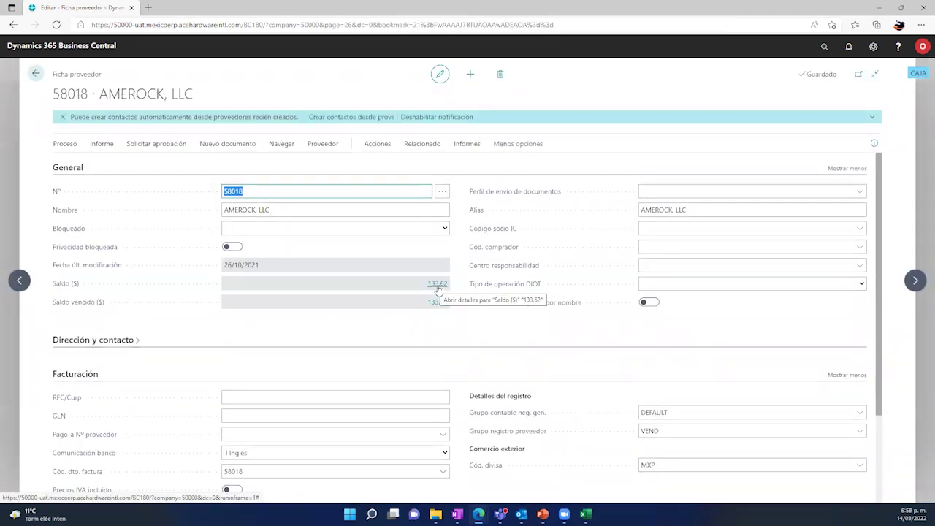
Check the original and remaining amounts of the open entry behind AMEROCK's balance, and return to the vendor card.
click(437, 285)
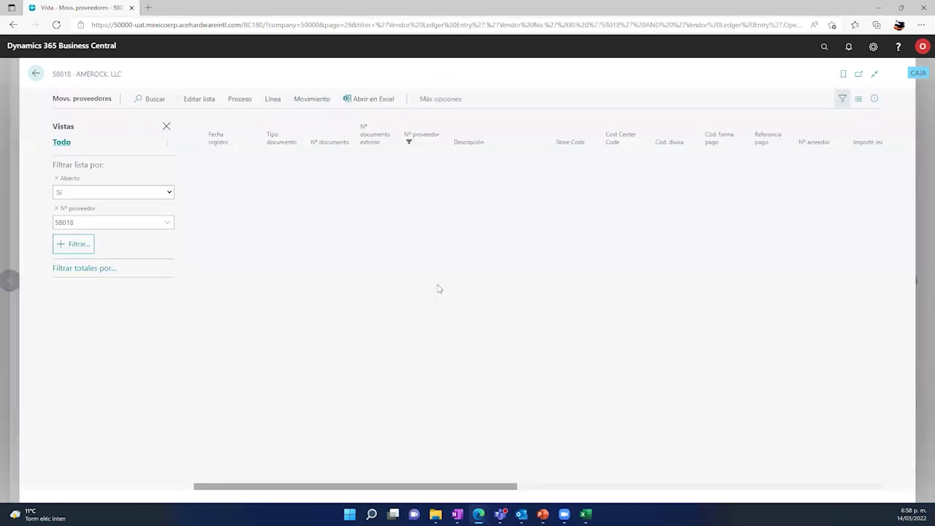
drag(398, 487, 561, 487)
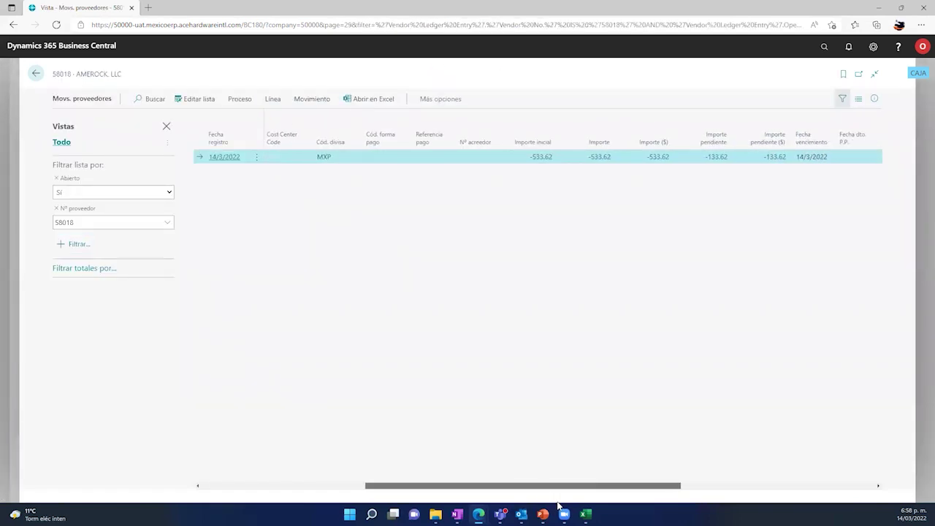
click(36, 77)
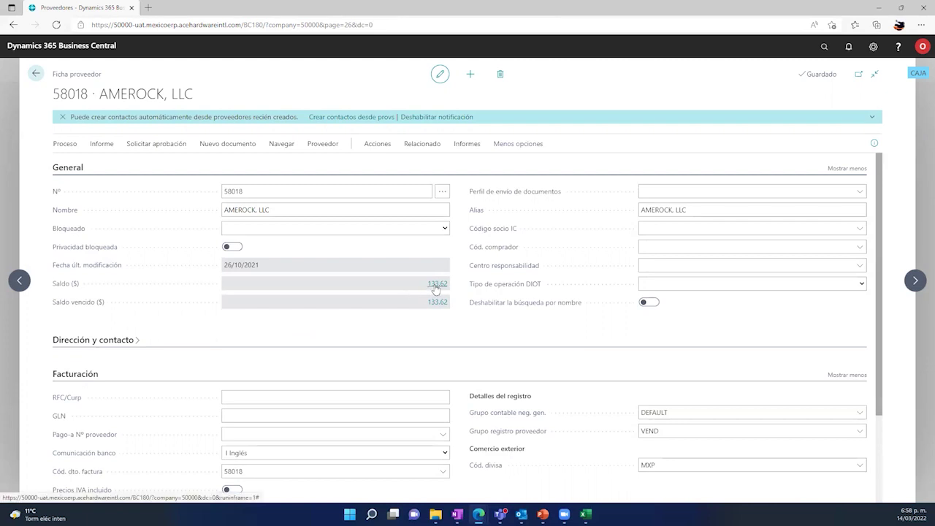
Open the full ledger entry history for AMEROCK and select payment G04015.
click(422, 145)
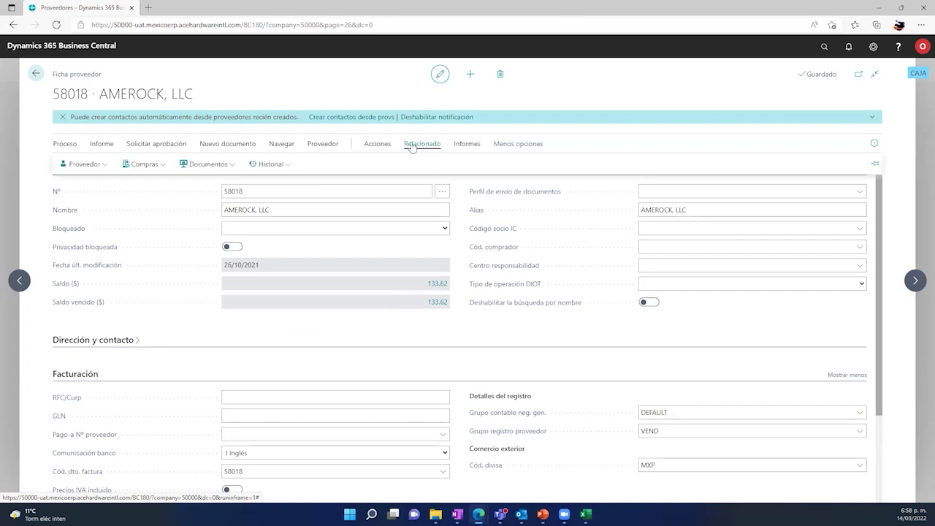
click(269, 163)
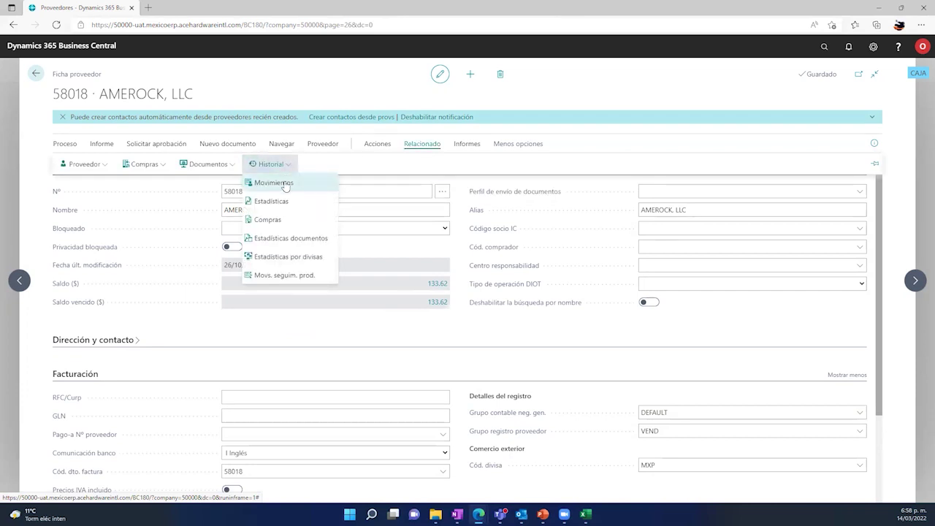
click(284, 183)
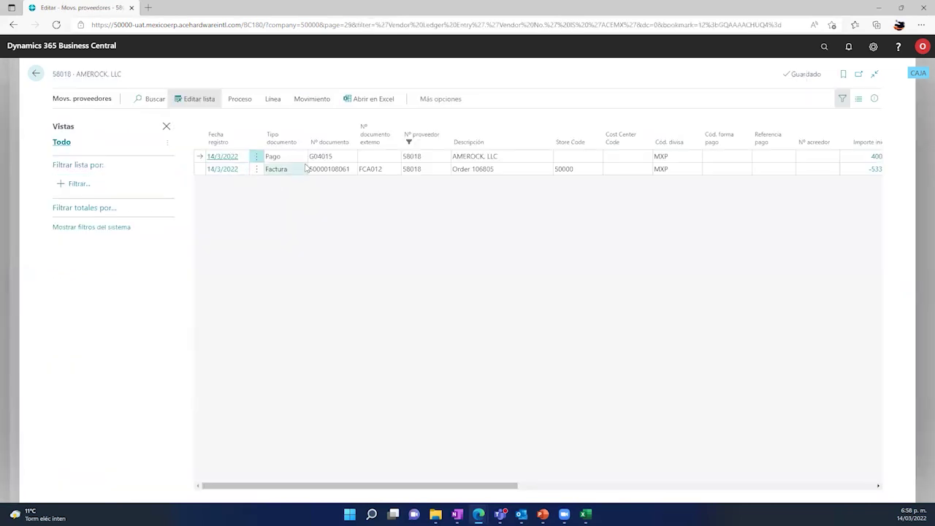
click(287, 158)
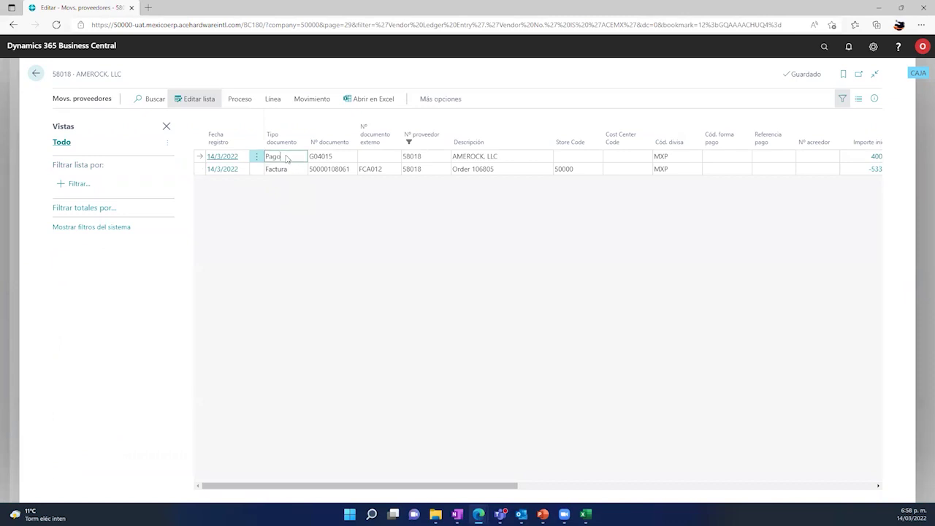
Compare the original and remaining amounts of the AMEROCK payment and invoice entries, and hide the filter pane.
drag(501, 487, 659, 489)
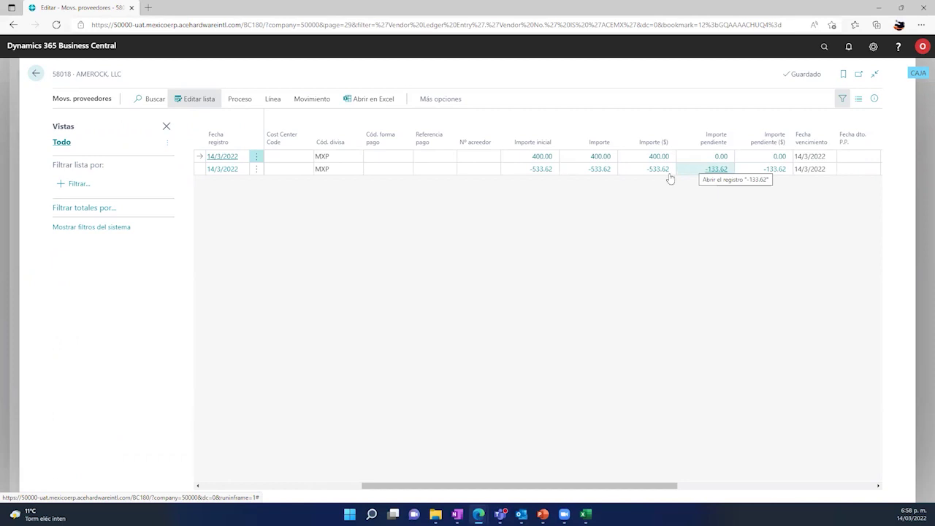
click(166, 127)
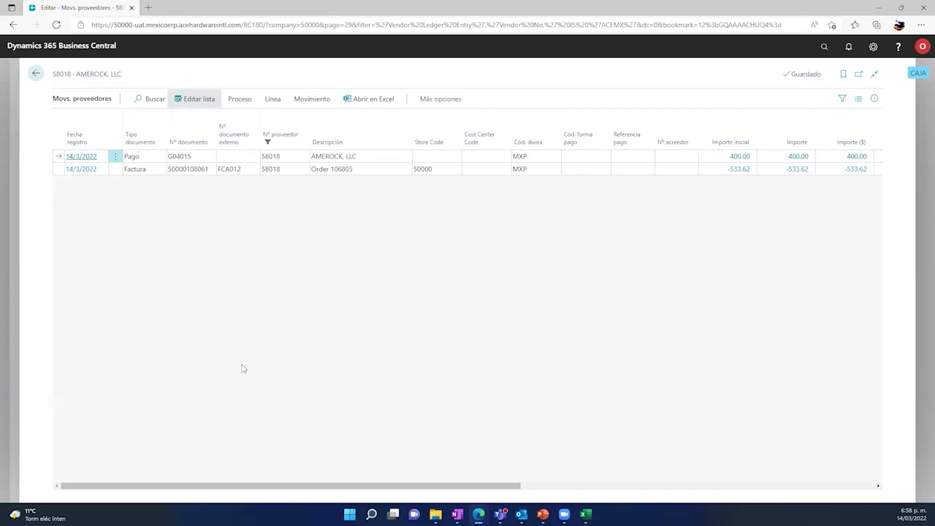
click(143, 169)
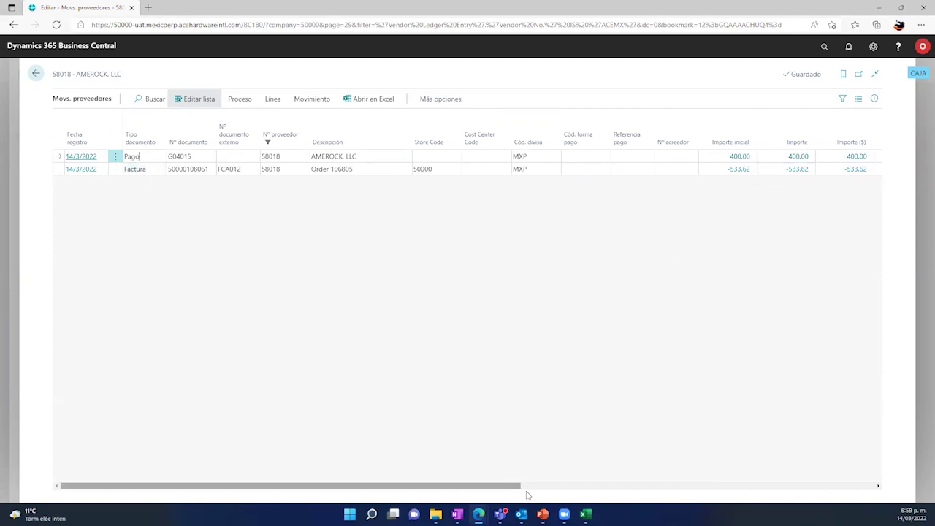
drag(508, 486, 277, 349)
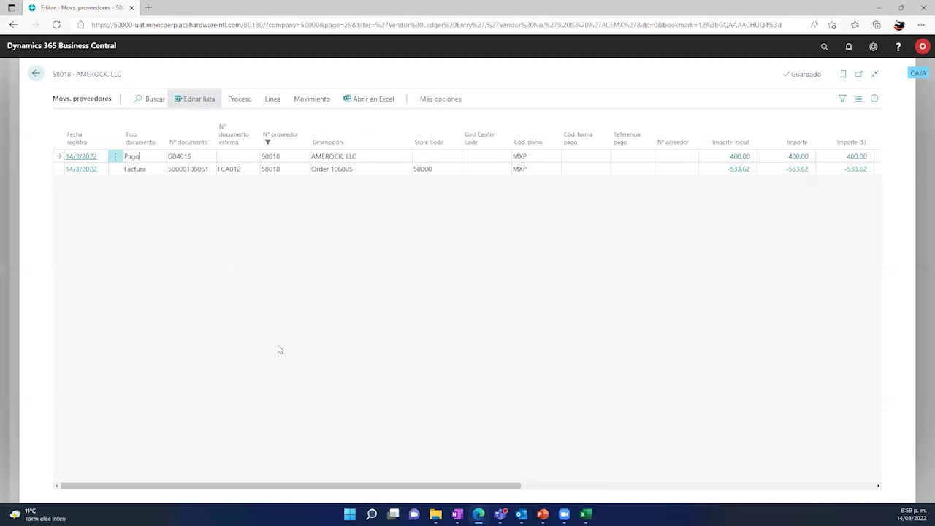
Unapply AMEROCK's payment G04015 from its invoice and check the remaining amounts of both entries.
click(243, 106)
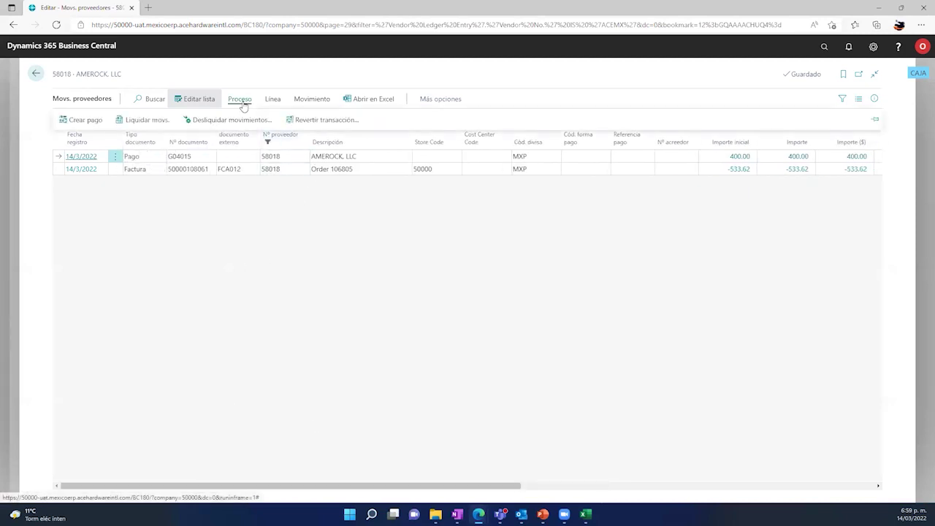
click(303, 102)
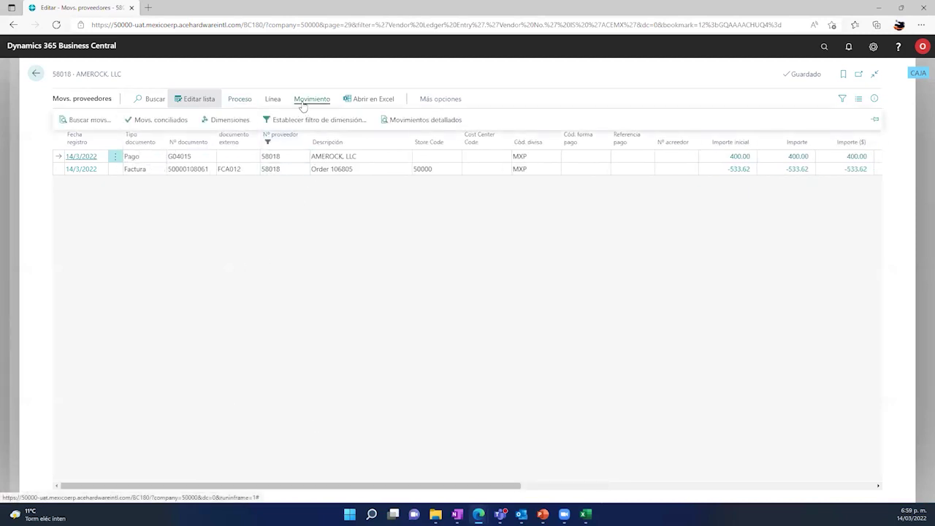
click(241, 100)
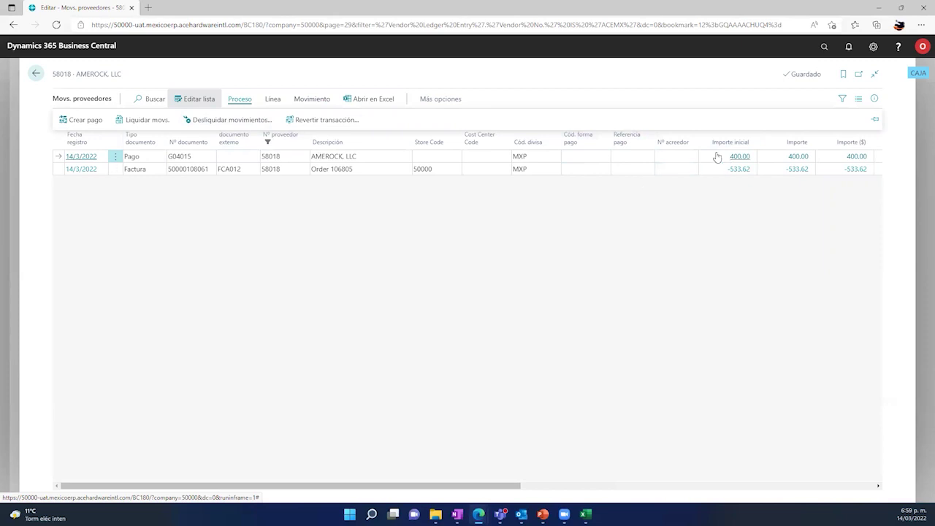
click(199, 122)
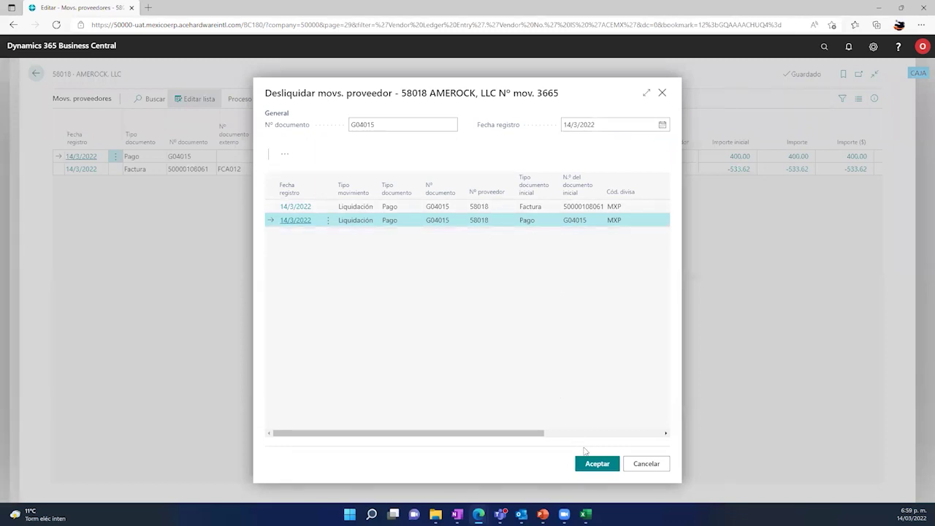
click(285, 153)
click(307, 172)
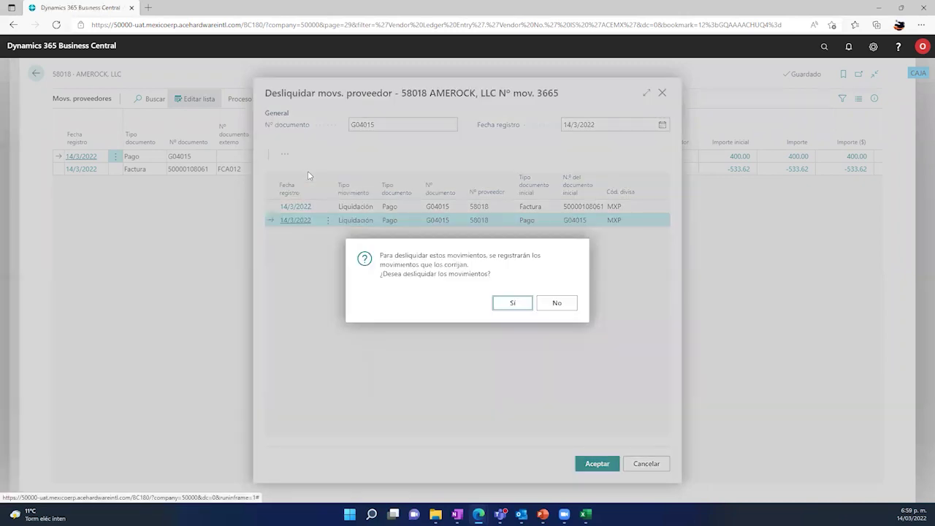
click(507, 309)
click(545, 310)
drag(490, 485, 608, 486)
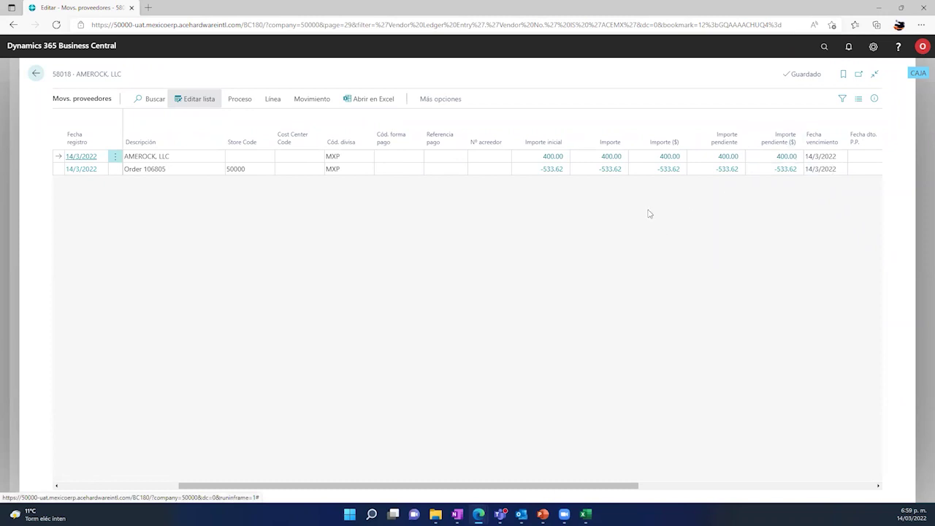
scroll(380, 479, left, 3)
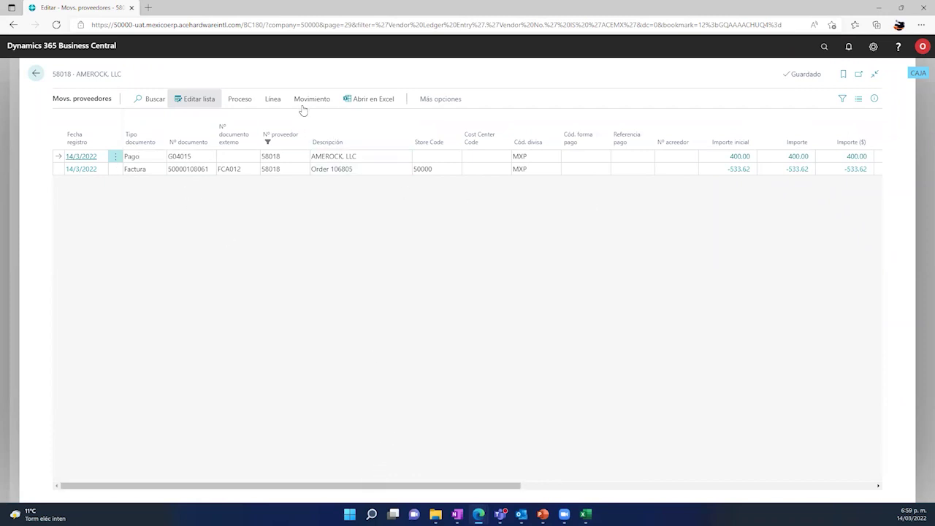
Reverse the transaction of AMEROCK's unapplied payment G04015.
click(247, 99)
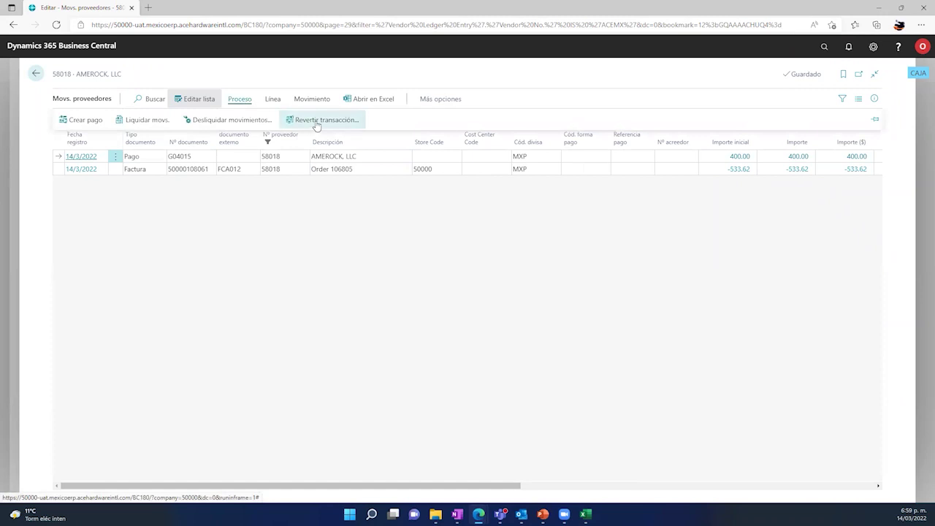
click(316, 123)
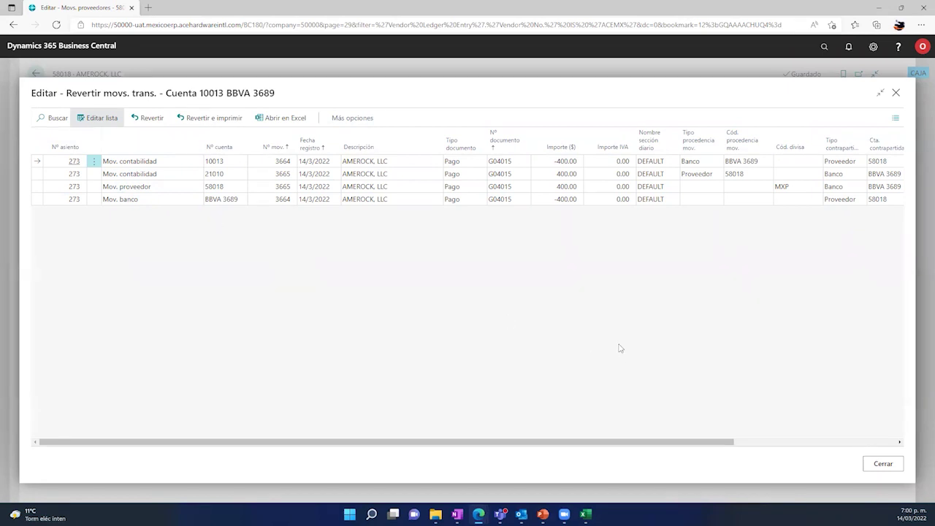
click(152, 118)
click(512, 303)
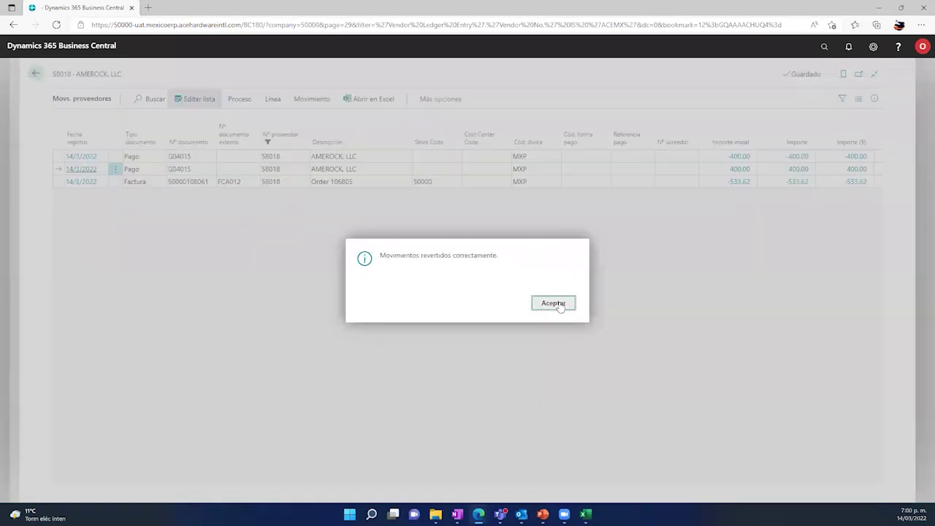
click(553, 303)
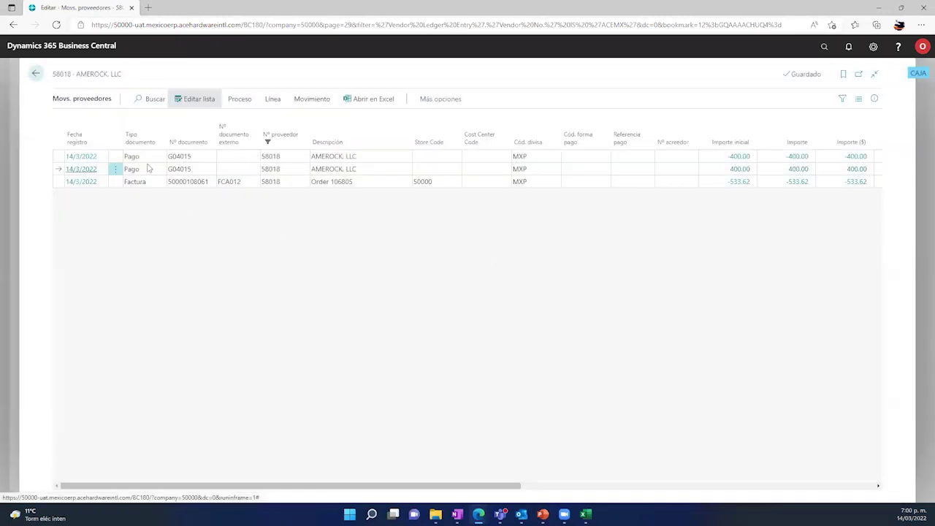
Examine the reversed payment entries and the invoice entry for AMEROCK, comparing their original and remaining amounts.
click(150, 158)
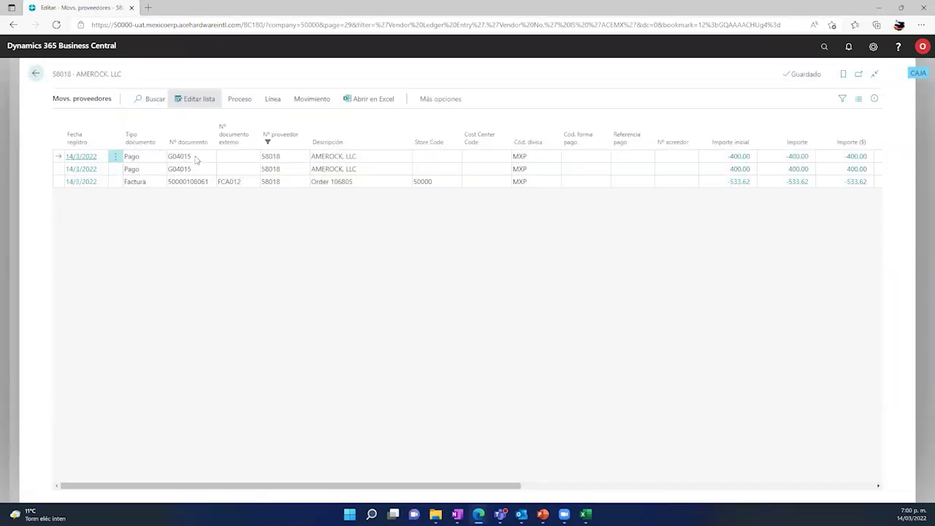
click(710, 169)
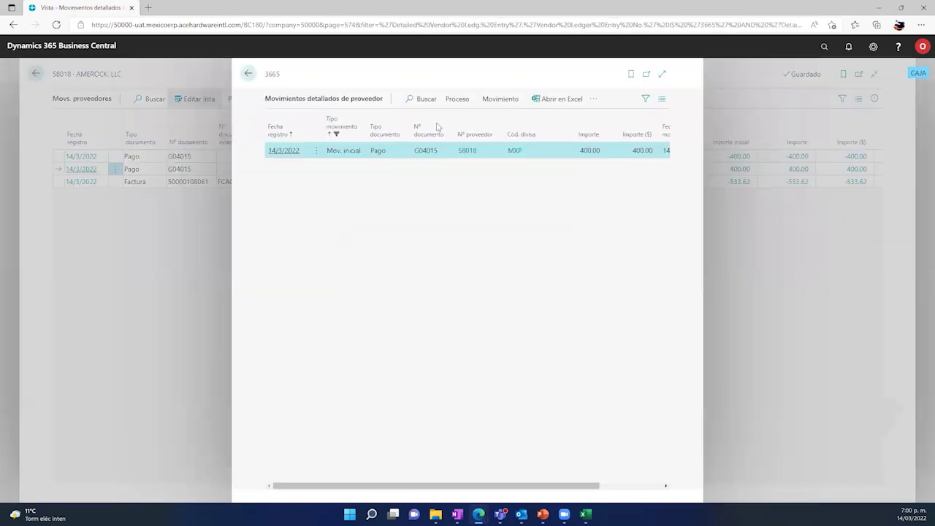
click(248, 74)
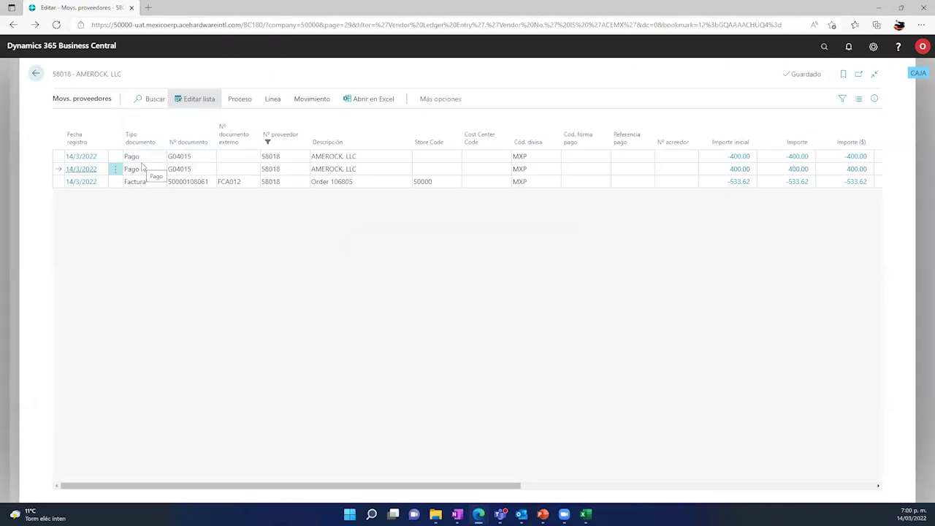
click(144, 182)
drag(484, 488, 708, 488)
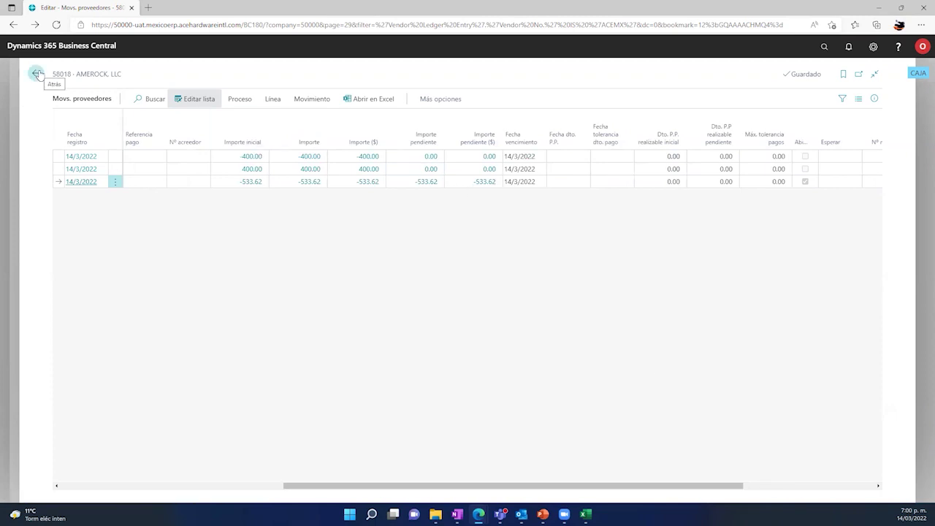
Leave the AMEROCK ledger entries, search the vendor list for acemx and open the ACEMX vendor card.
click(36, 74)
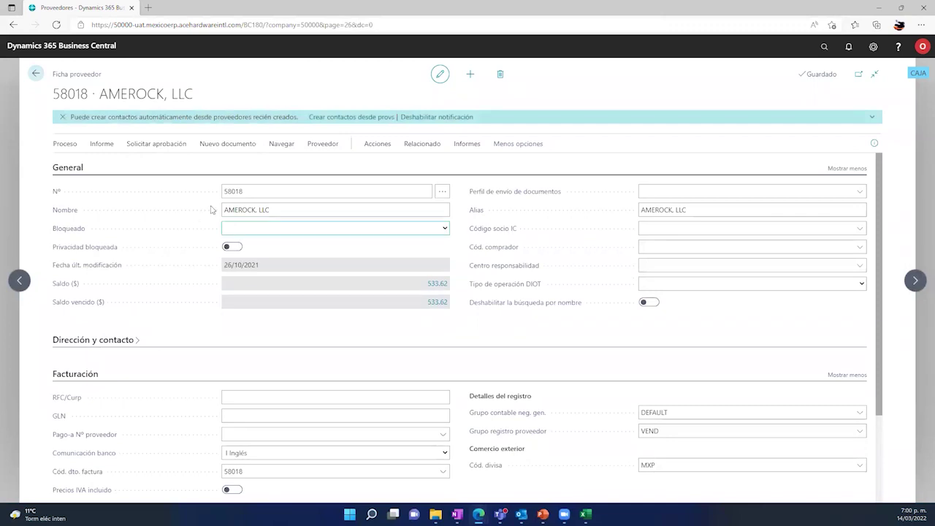
click(37, 74)
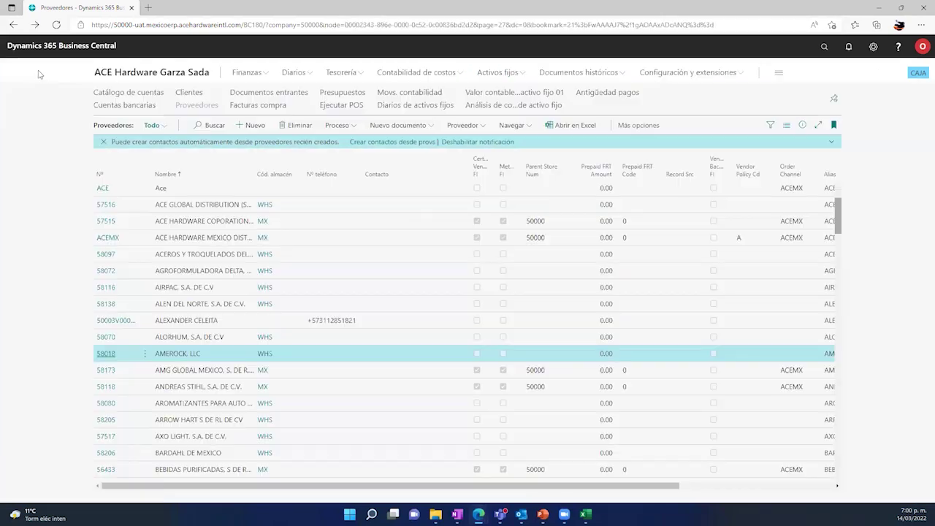
click(147, 78)
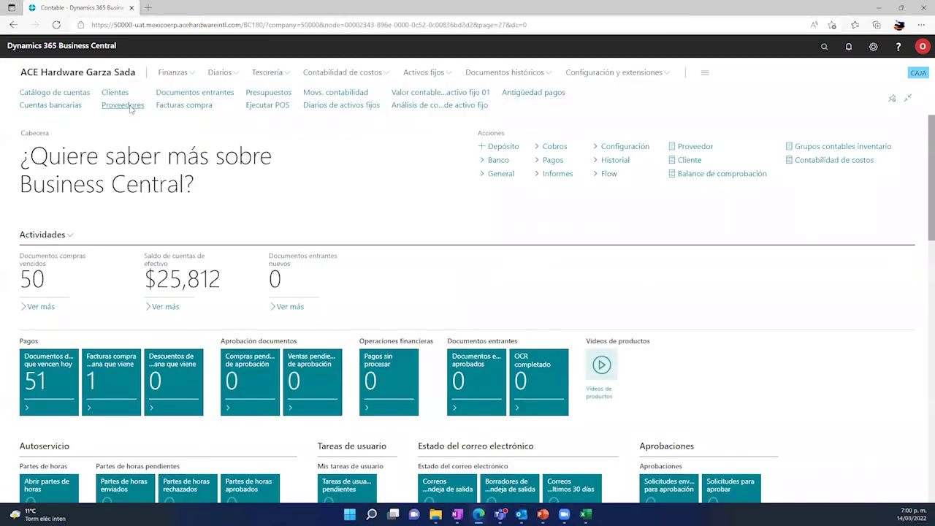
click(123, 105)
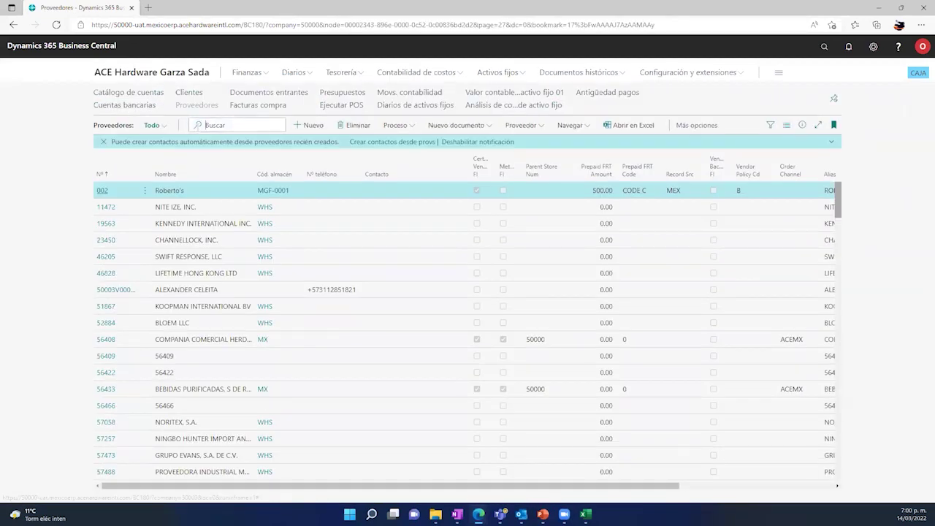
text(acemx)
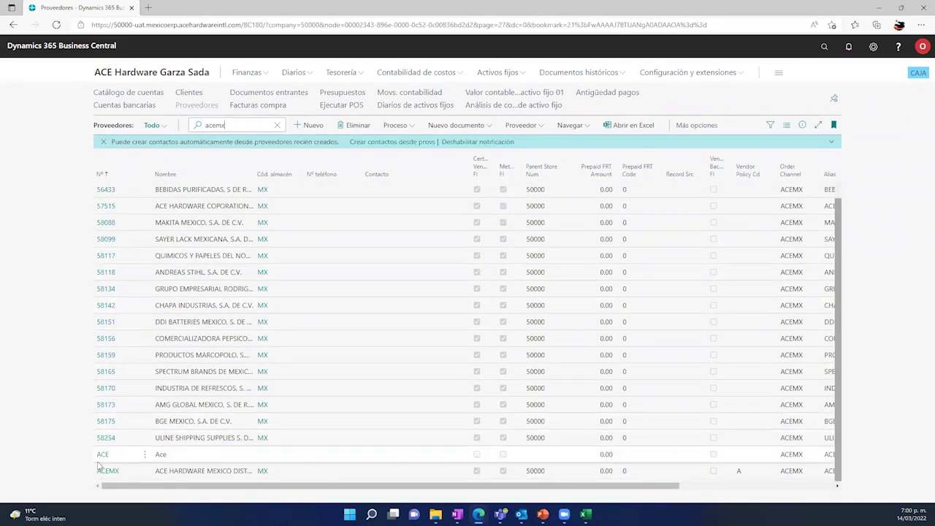
click(107, 471)
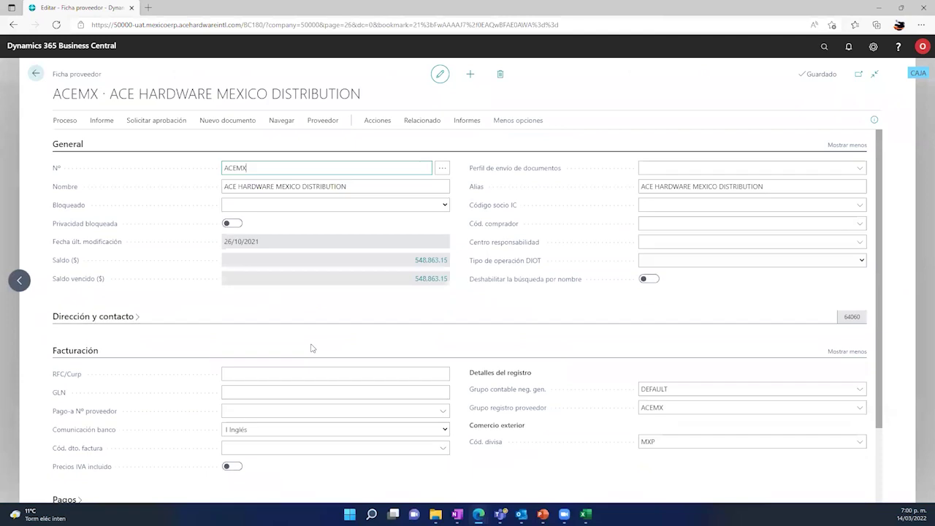
Open the ledger entry history of ACEMX, go through its latest payments and select payment G04013.
click(422, 121)
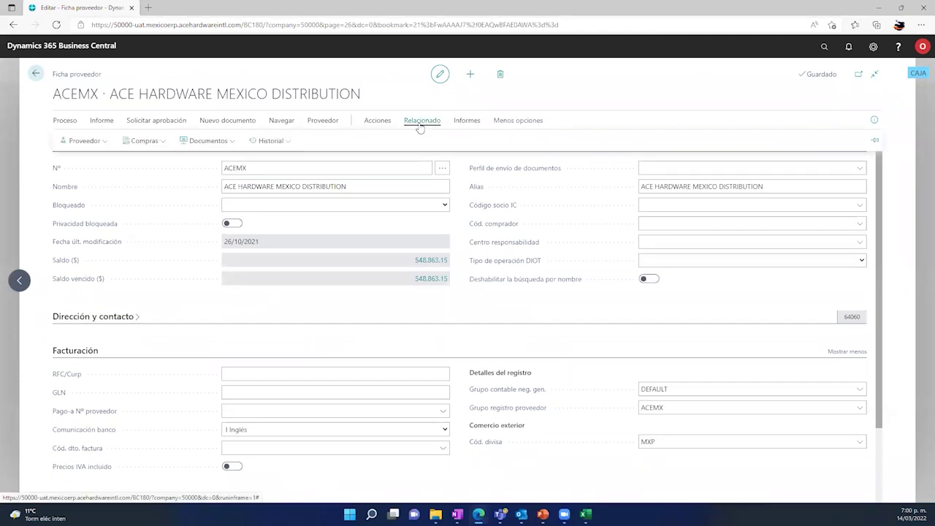
click(269, 142)
click(265, 161)
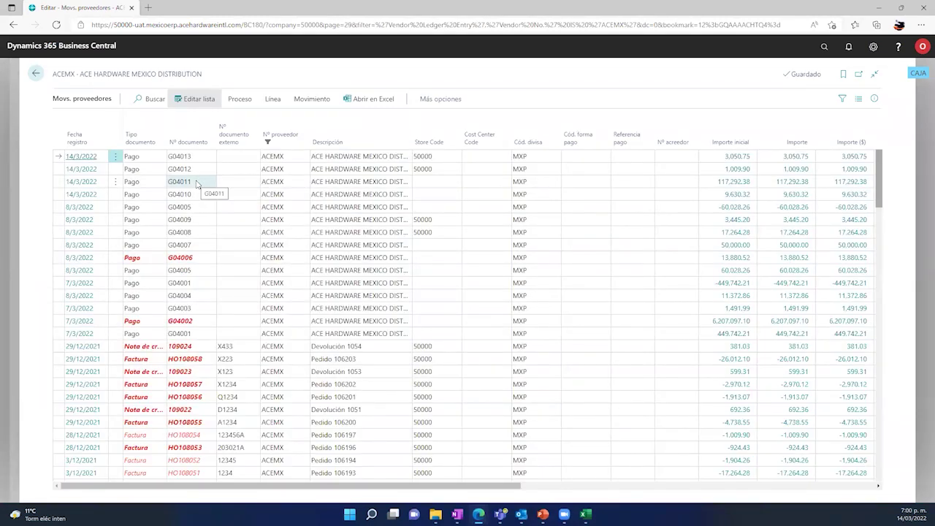
click(196, 183)
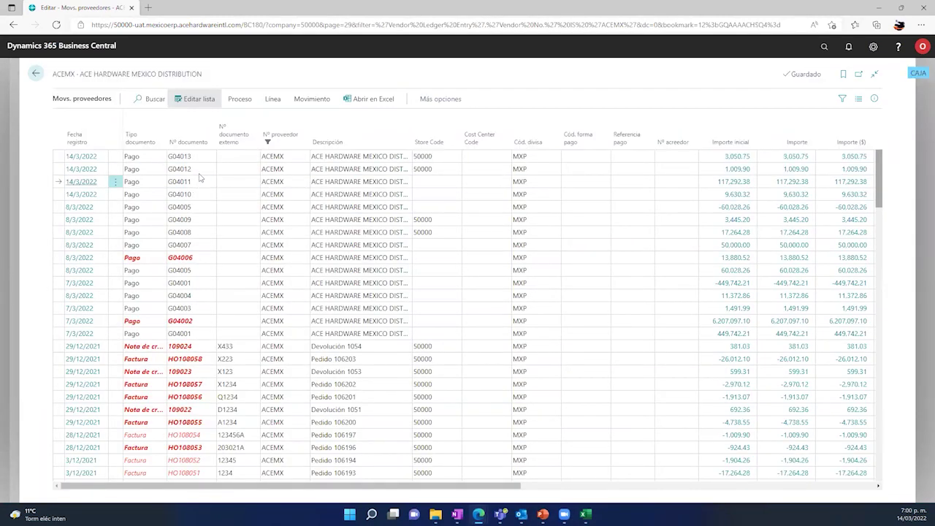
click(193, 170)
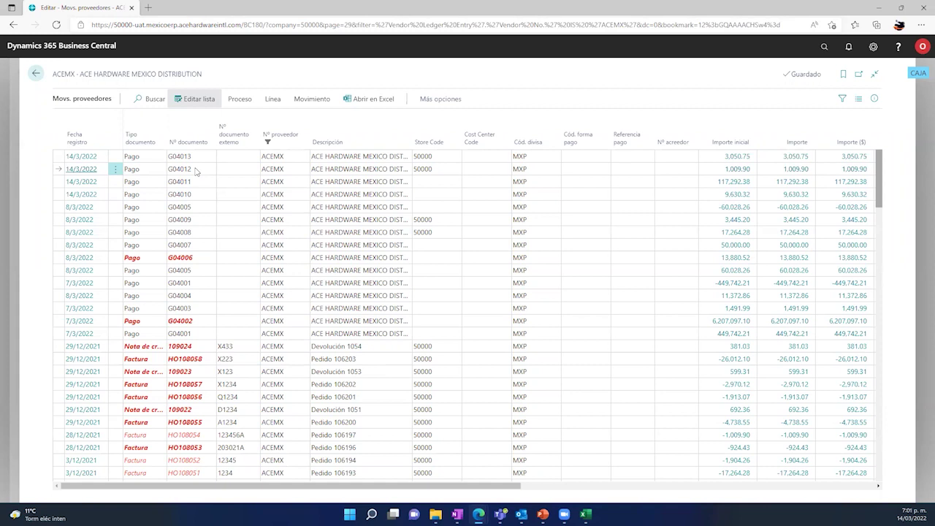
click(191, 157)
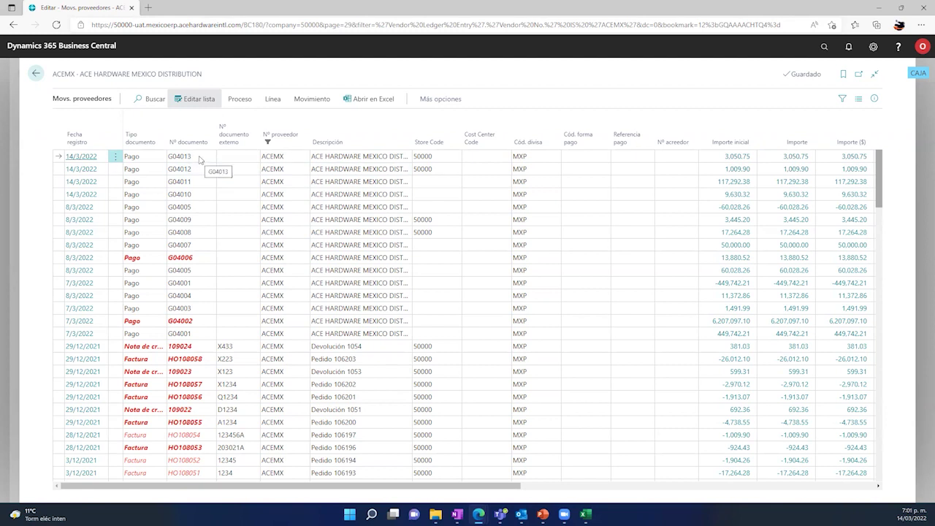
Check the remaining amount of ACEMX payment G04013 and unapply it from its invoices.
drag(499, 485, 567, 485)
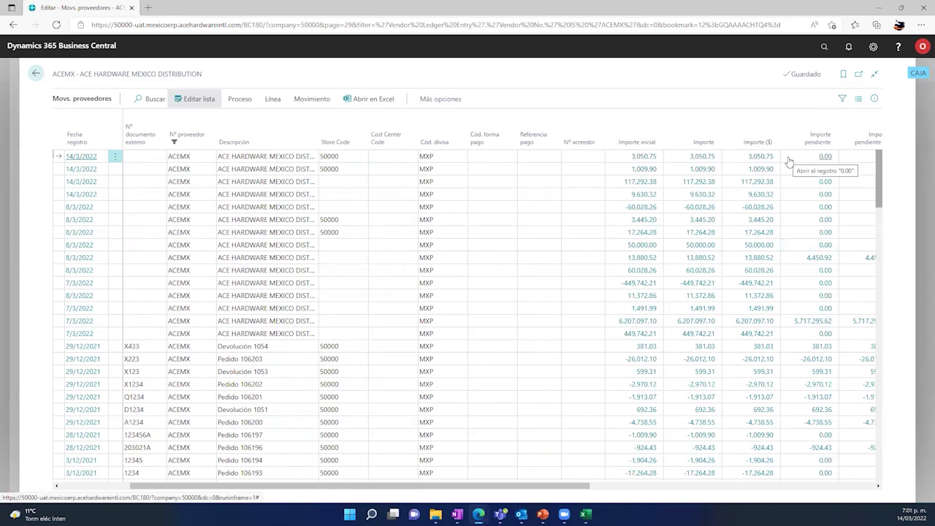
scroll(284, 476, left, 2)
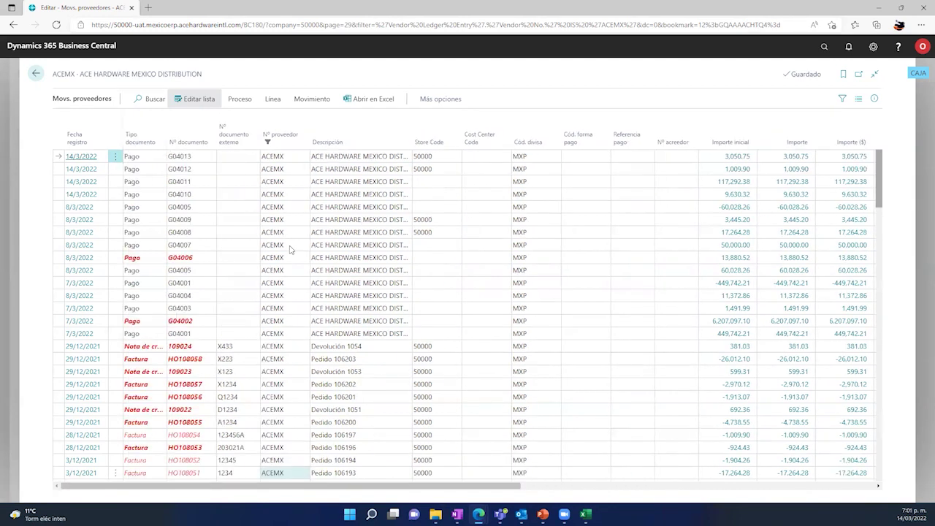
click(248, 100)
click(232, 120)
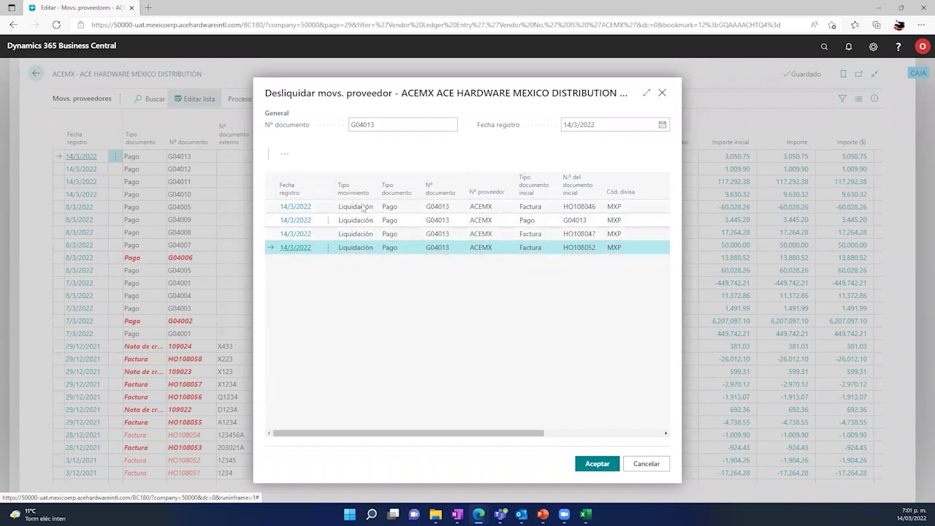
click(286, 155)
click(299, 173)
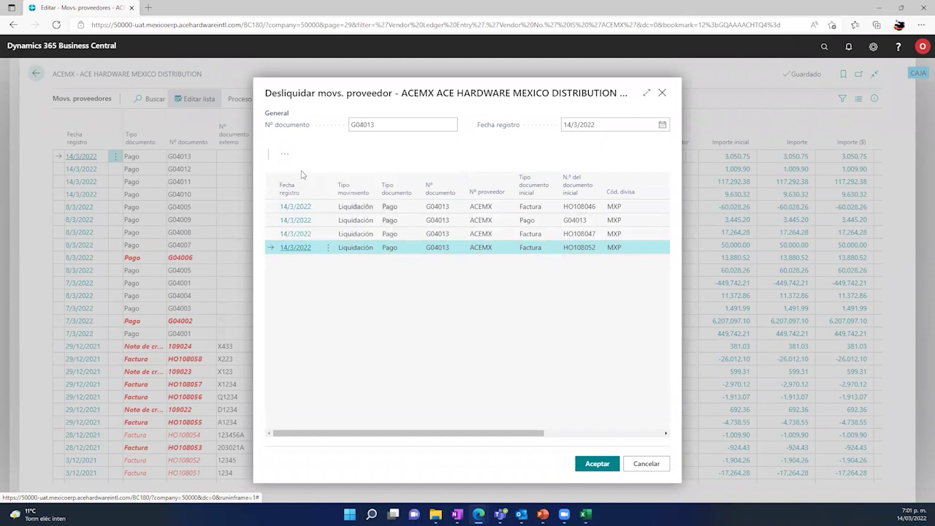
click(507, 303)
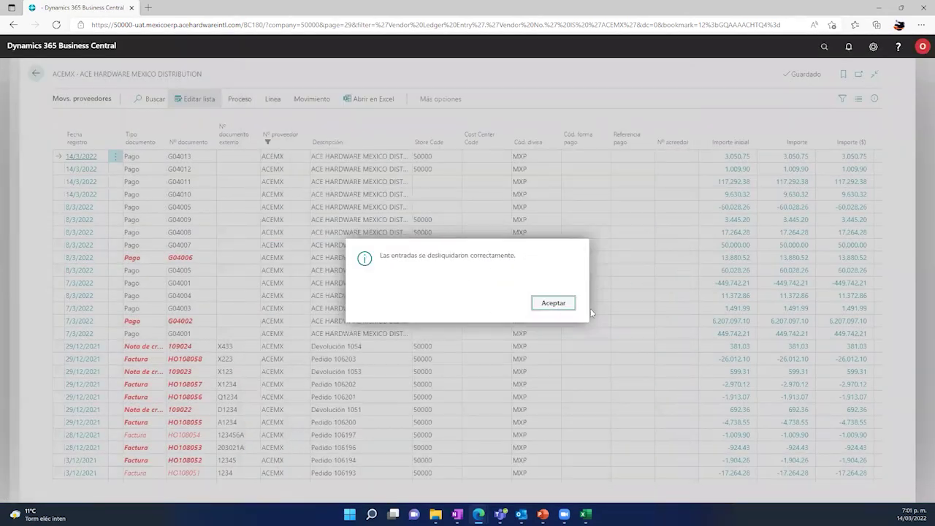
click(553, 302)
Check the remaining amount of unapplied ACEMX payment G04013 and open its apply-entries window.
drag(520, 489, 599, 491)
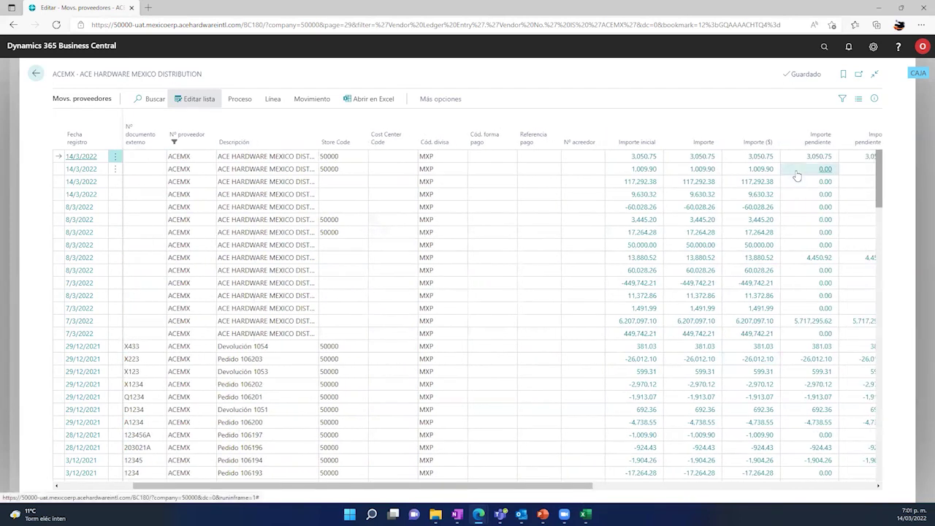
drag(311, 489, 237, 490)
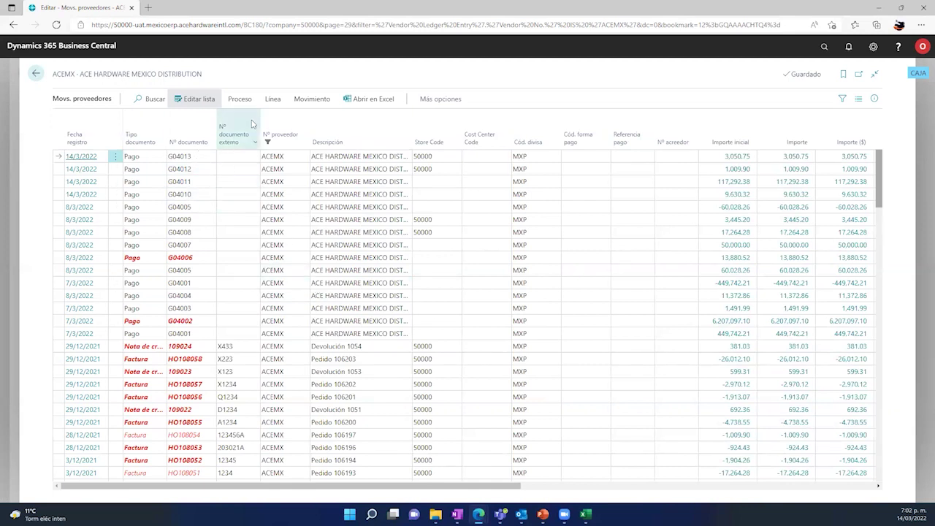
click(239, 99)
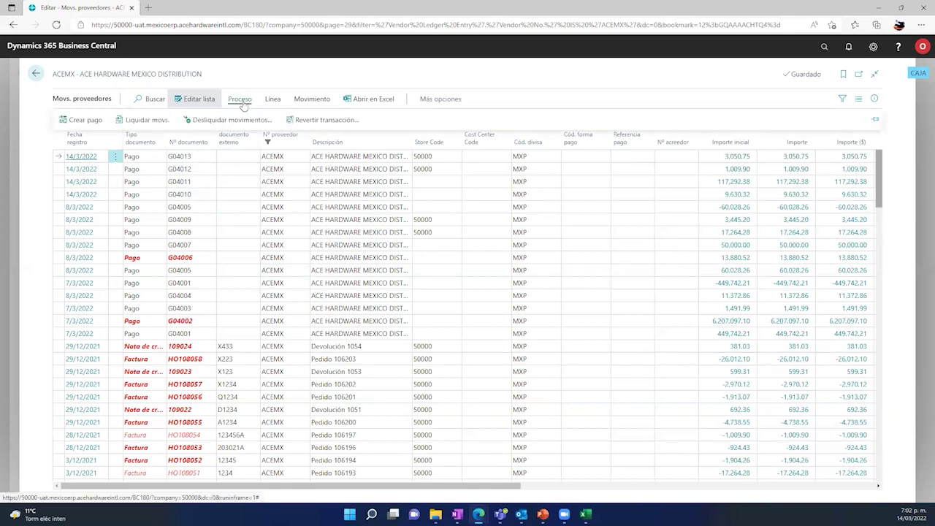
click(154, 123)
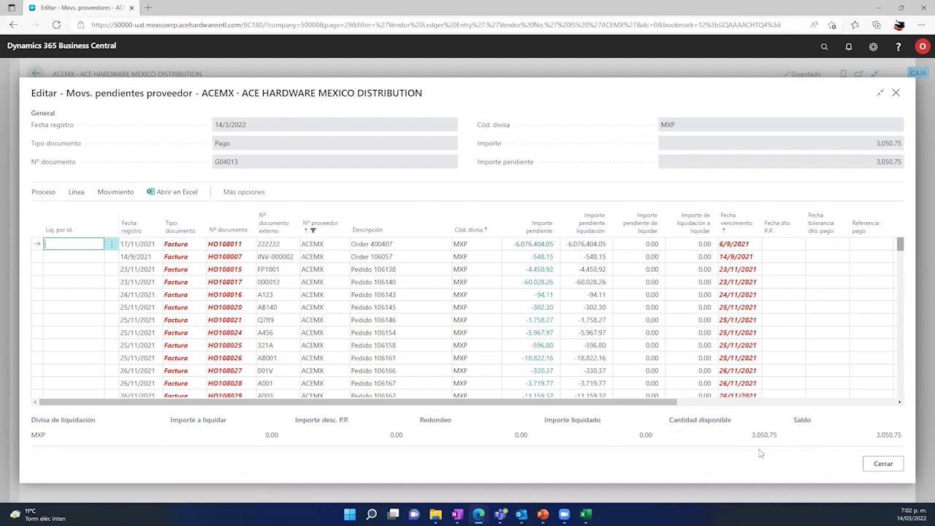
Mark open invoices HO108020 and HO108025 with the application ID for payment G04013.
click(93, 308)
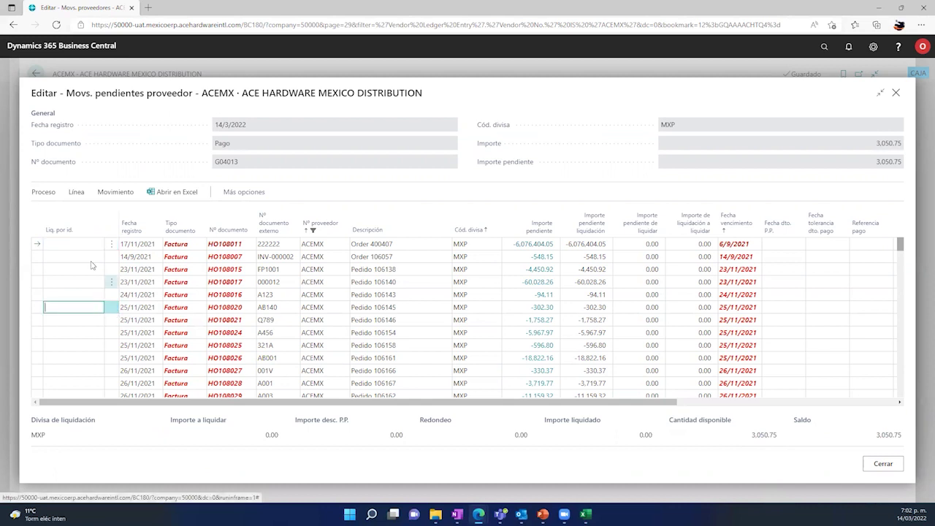
click(51, 194)
click(64, 212)
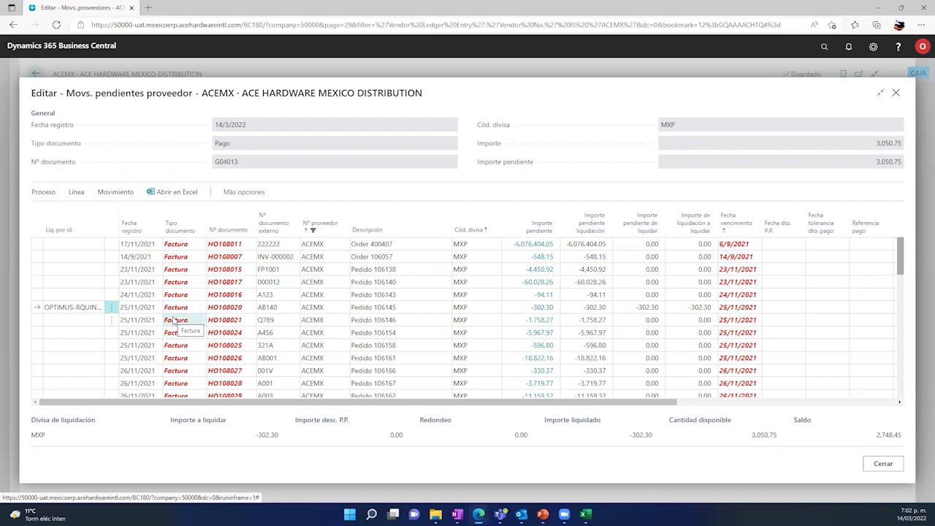
click(74, 333)
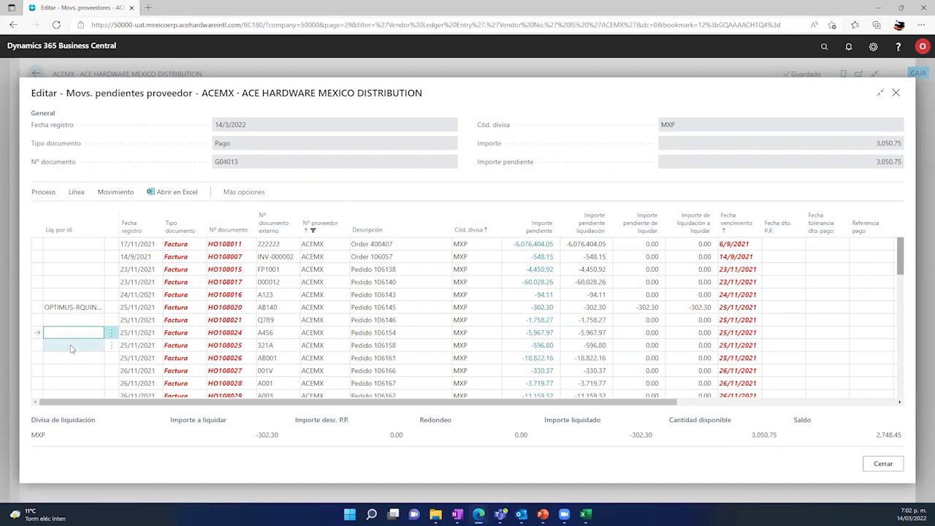
click(71, 348)
click(45, 194)
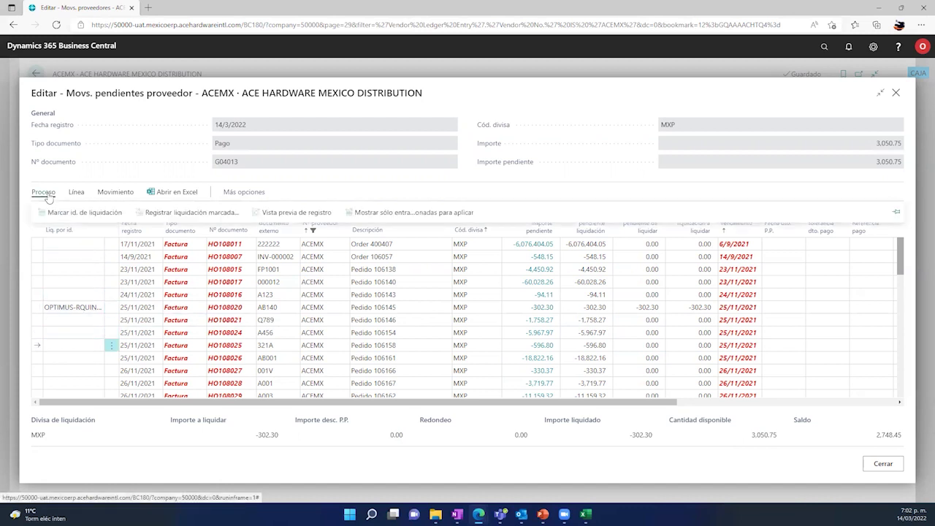
click(60, 212)
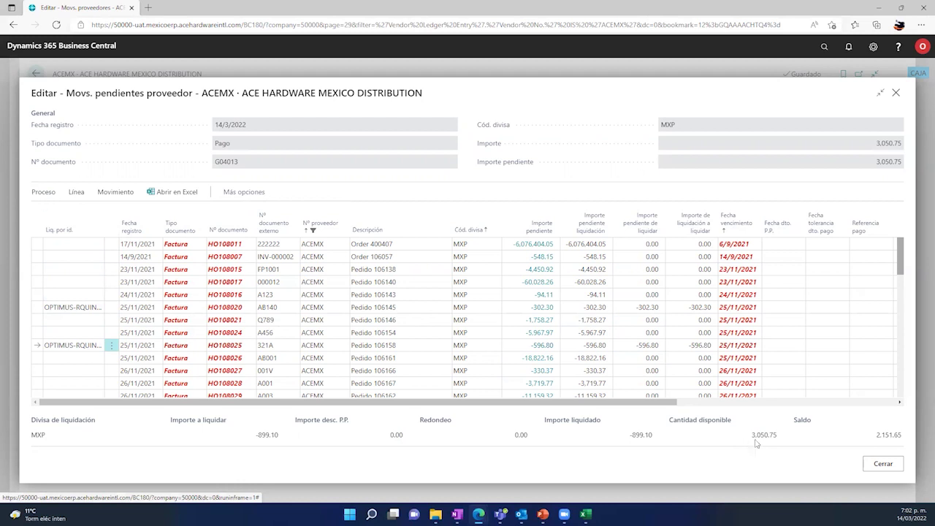
Find open invoice HO108033 and mark it with the application ID as well.
scroll(453, 292, down, 2)
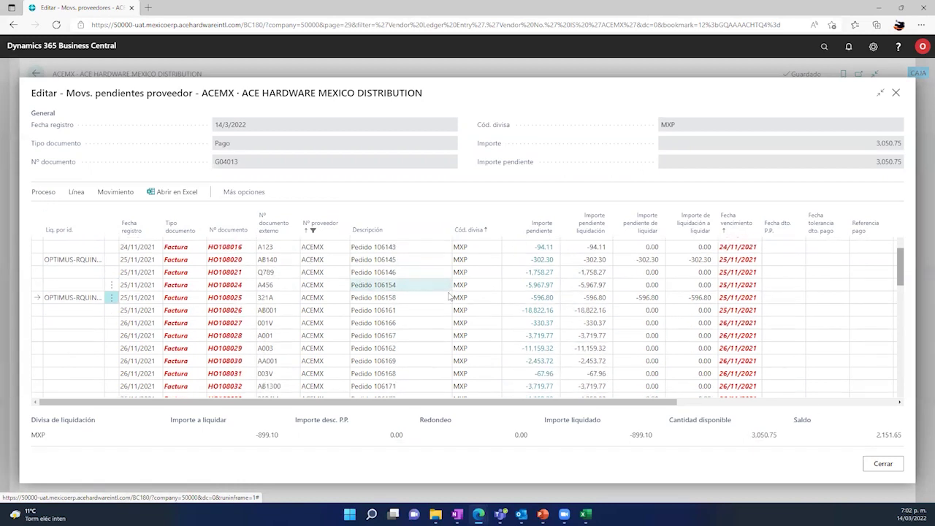
scroll(462, 361, down, 1)
scroll(462, 363, down, 1)
click(73, 350)
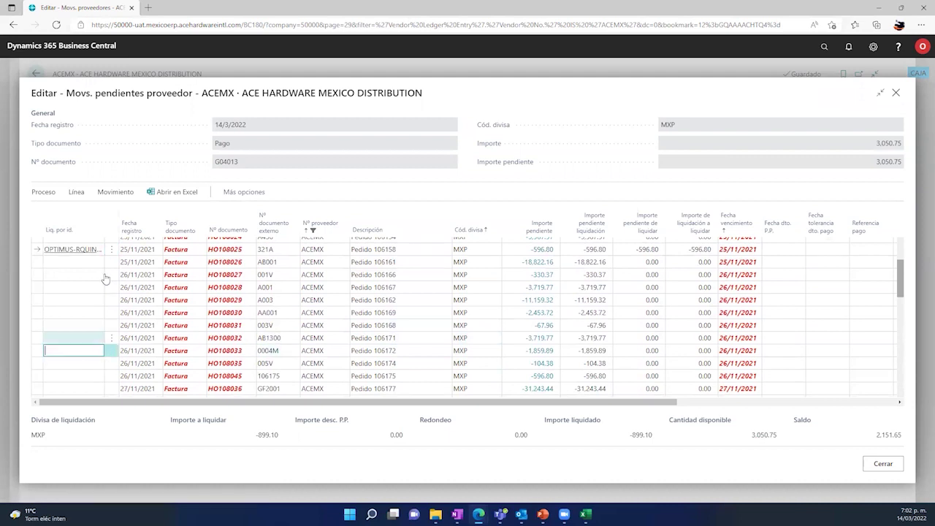
click(43, 191)
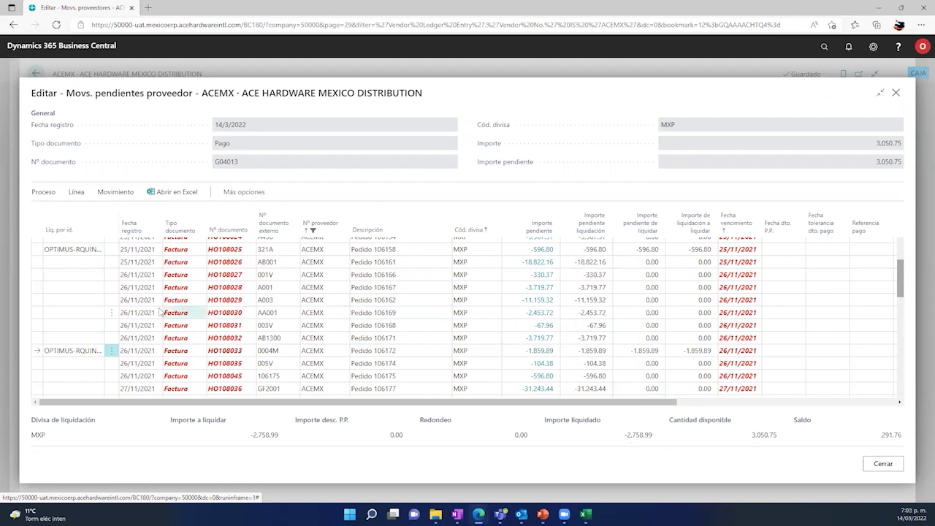
Review the marked invoices, post the application under document G04013 dated 14/3/2022, and check the payment's remaining amount.
scroll(158, 312, up, 2)
scroll(160, 315, down, 1)
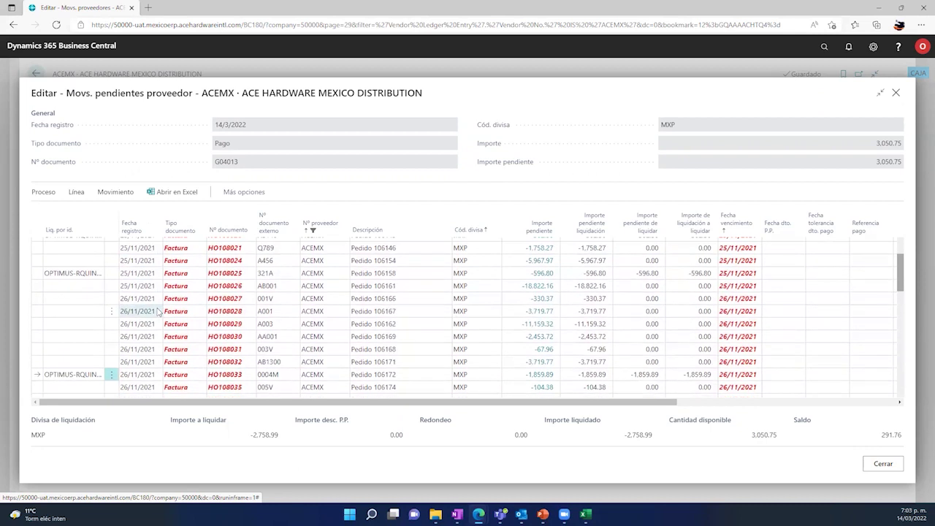
scroll(197, 318, up, 2)
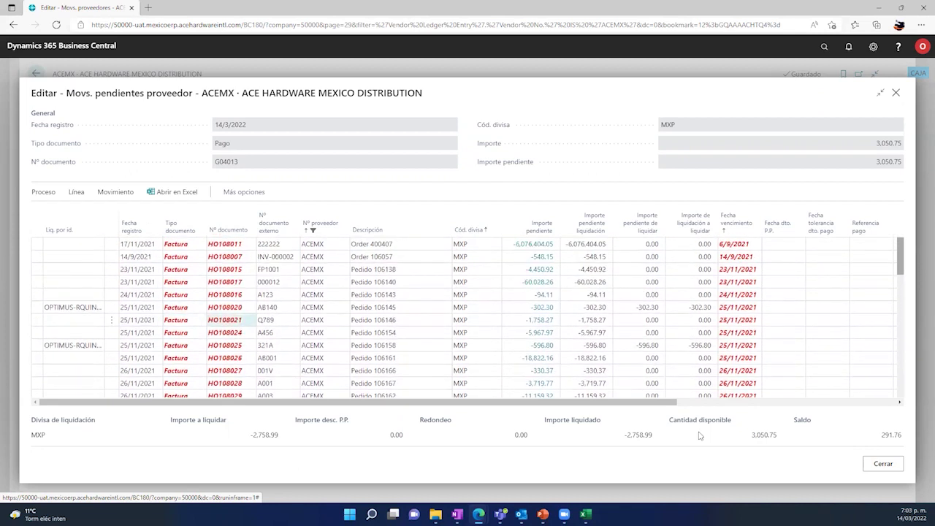
click(43, 191)
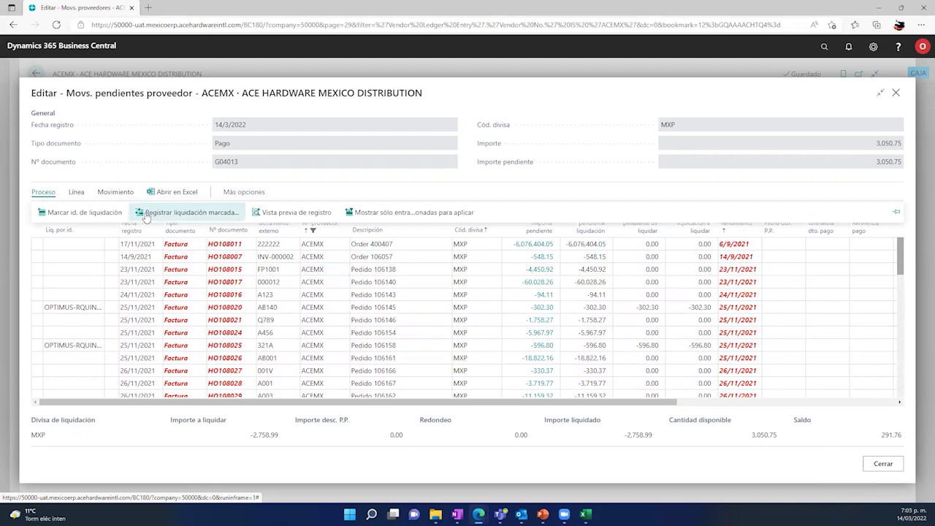
click(145, 214)
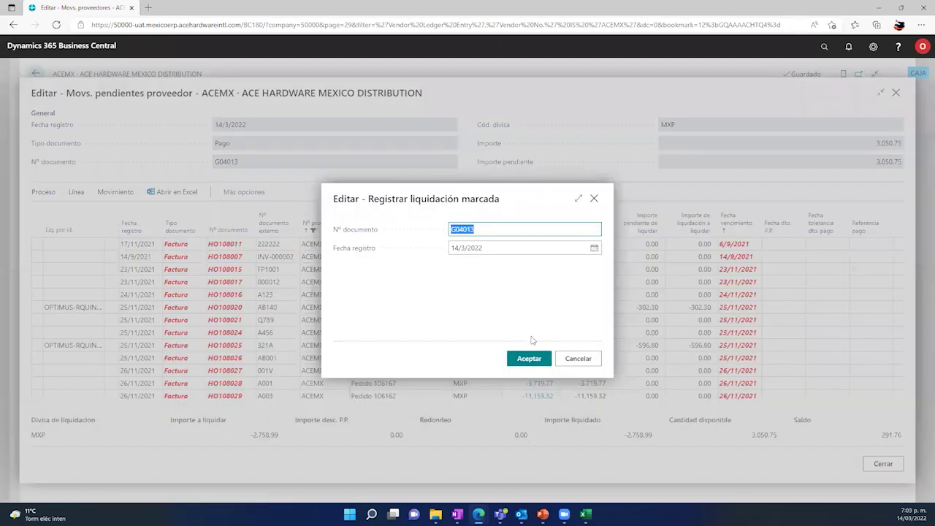
click(527, 360)
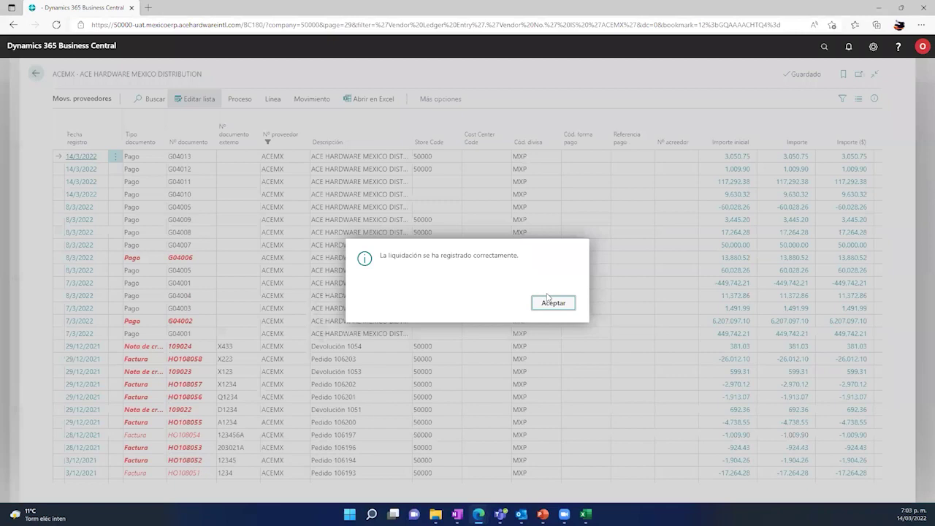
click(548, 299)
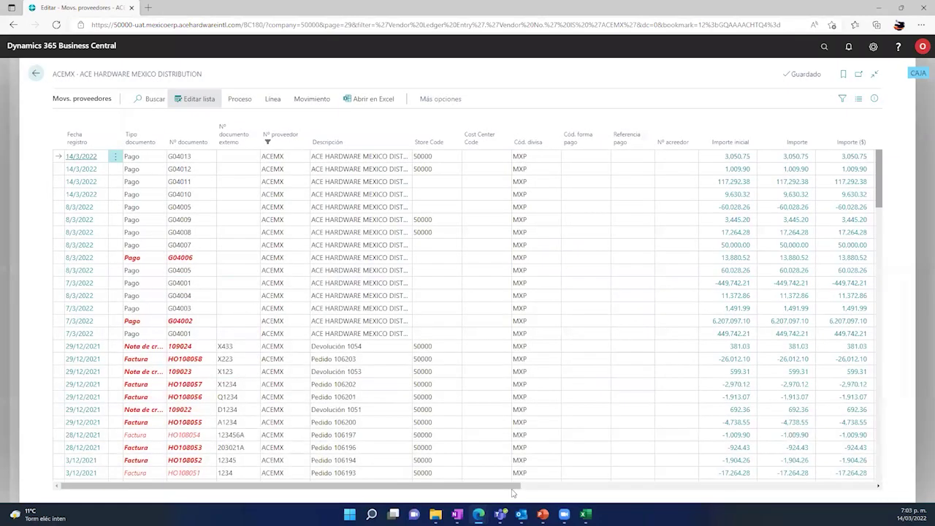
scroll(594, 488, right, 2)
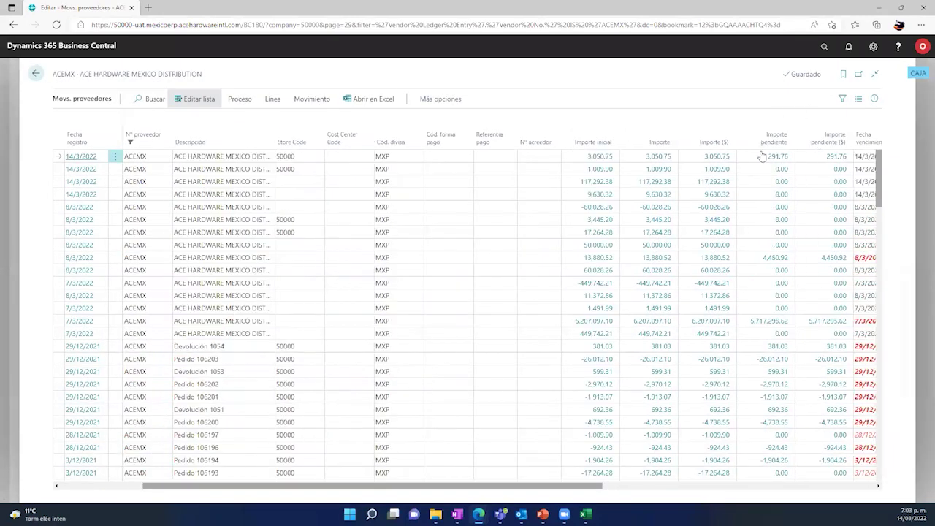